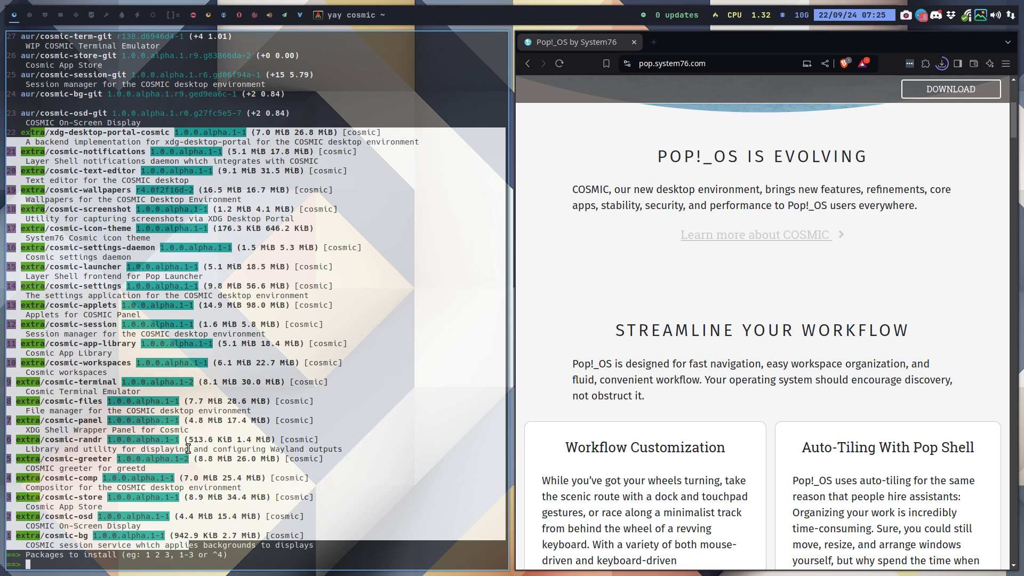
# Review the yay COSMIC results, selecting the aur git and extra cosmic lines, then close the terminal.
pyautogui.click(70, 189)
pyautogui.scroll(1, 68, 182)
pyautogui.scroll(8, 68, 182)
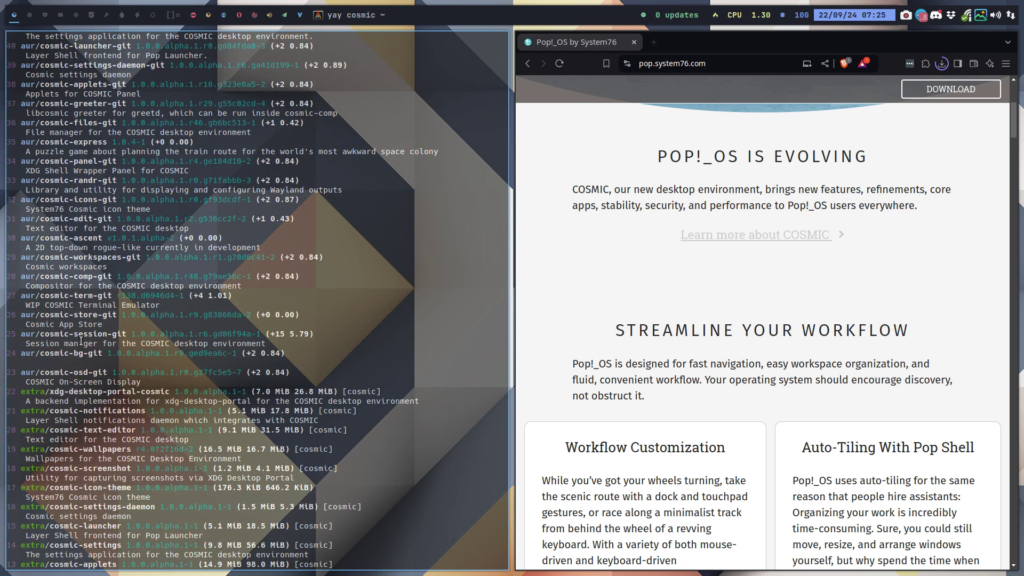
pyautogui.scroll(-4, 90, 288)
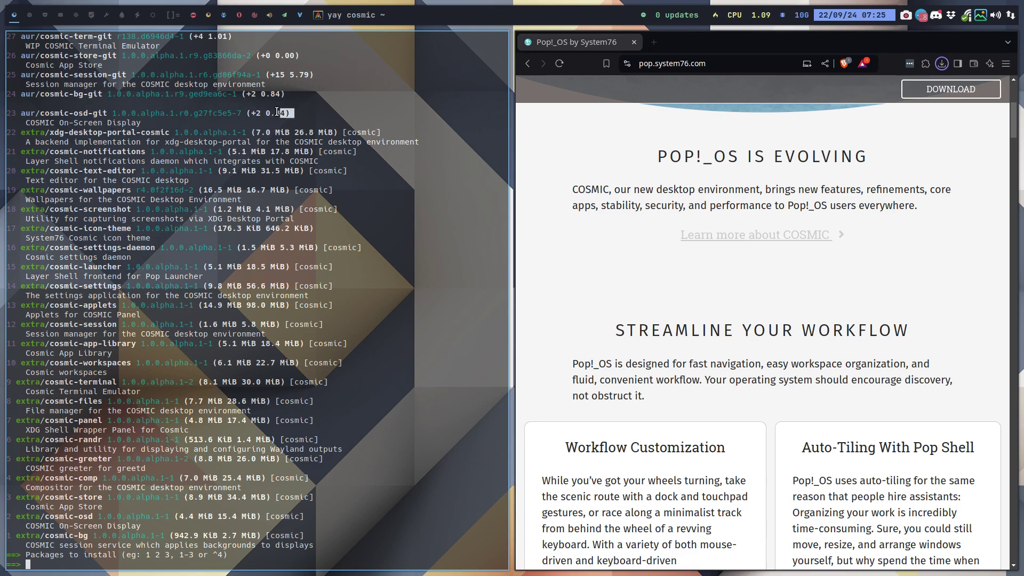
pyautogui.moveTo(293, 113); pyautogui.dragTo(16, 43)
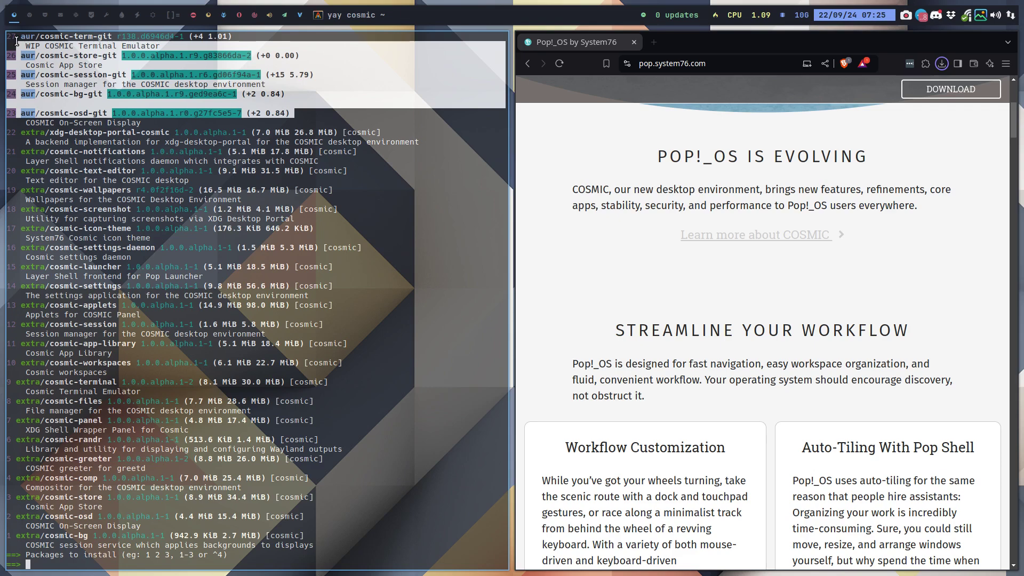
pyautogui.moveTo(20, 131); pyautogui.dragTo(112, 389)
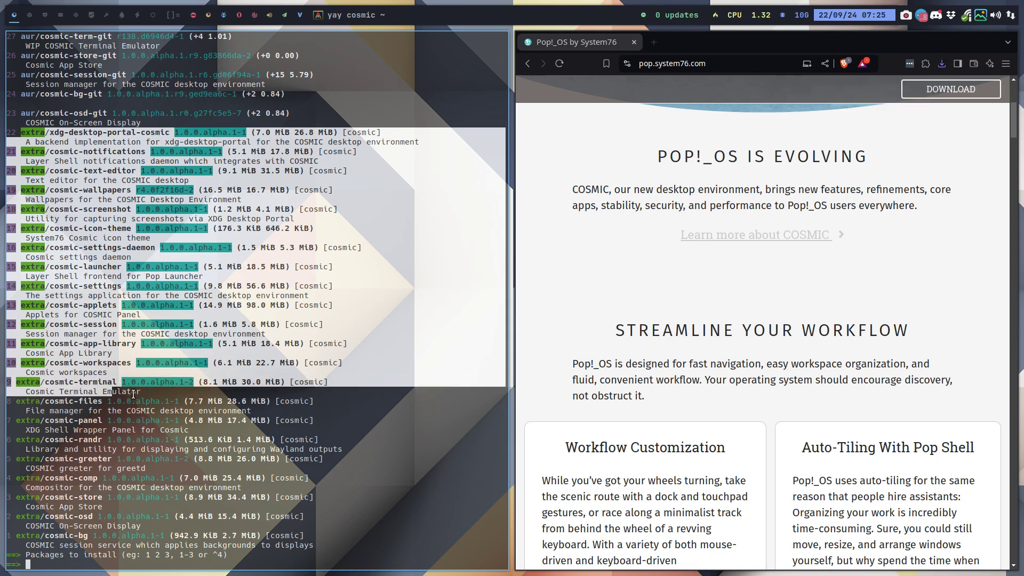
pyautogui.click(136, 394)
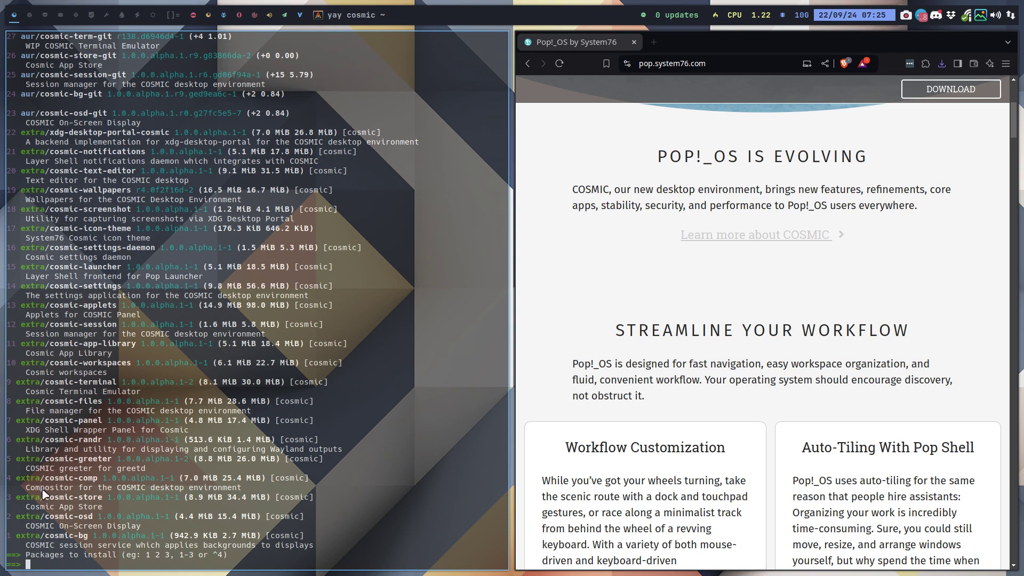
pyautogui.press('super+q')
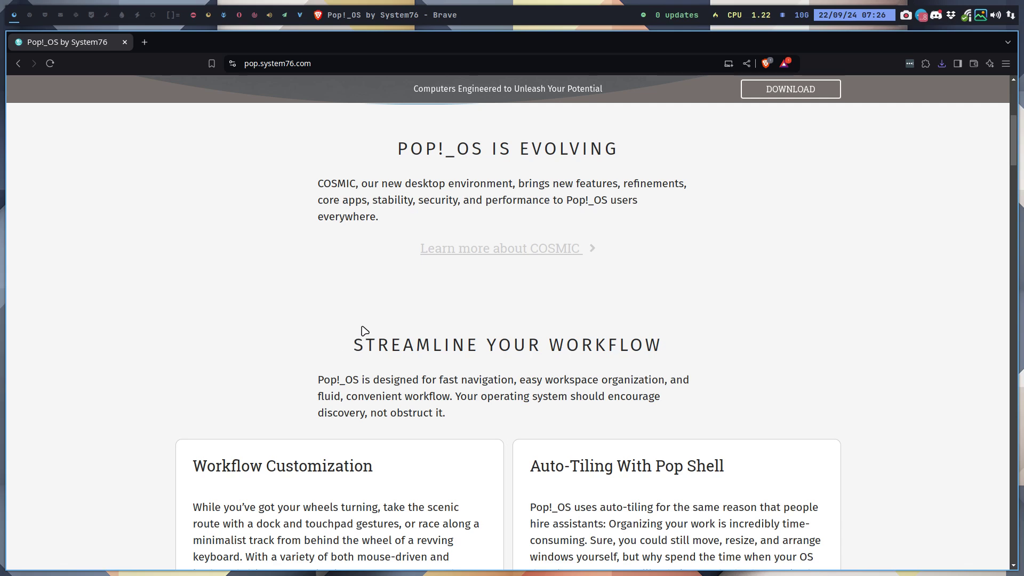
# Scroll pop.system76.com down to its download footer, then switch to empty workspace 2.
pyautogui.scroll(-2, 373, 329)
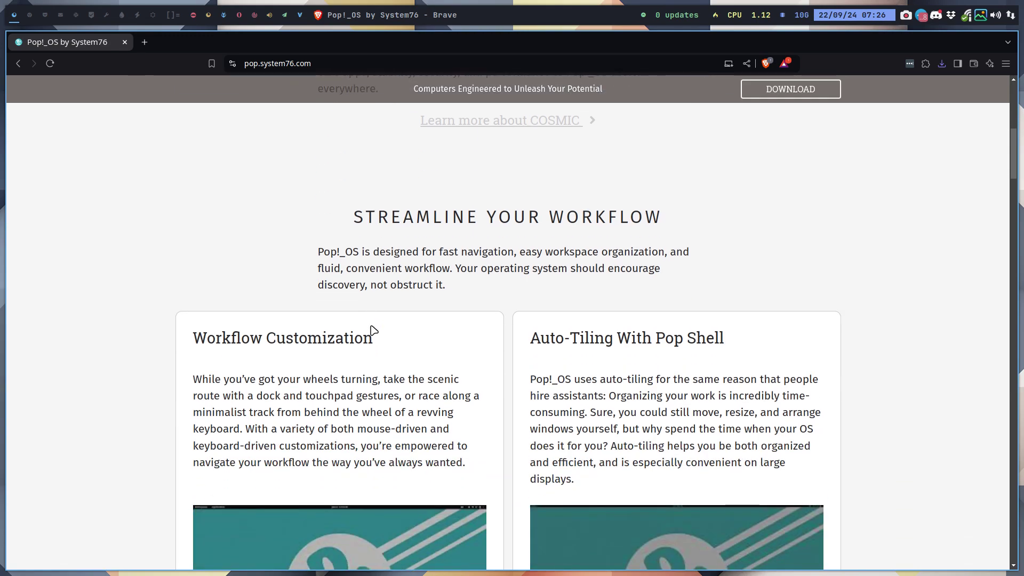
pyautogui.scroll(-3, 373, 331)
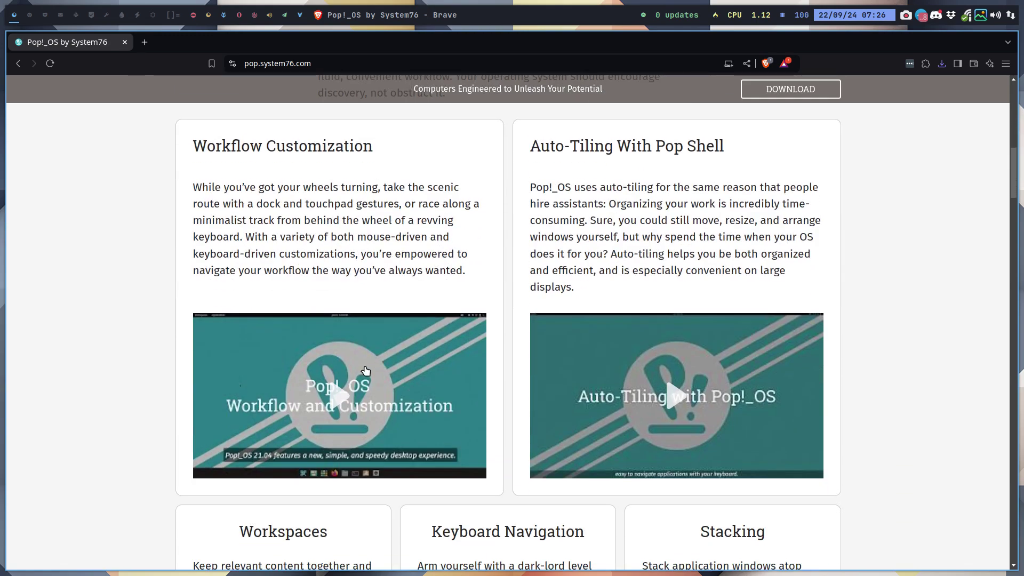
pyautogui.scroll(-1, 331, 397)
pyautogui.scroll(-3, 752, 383)
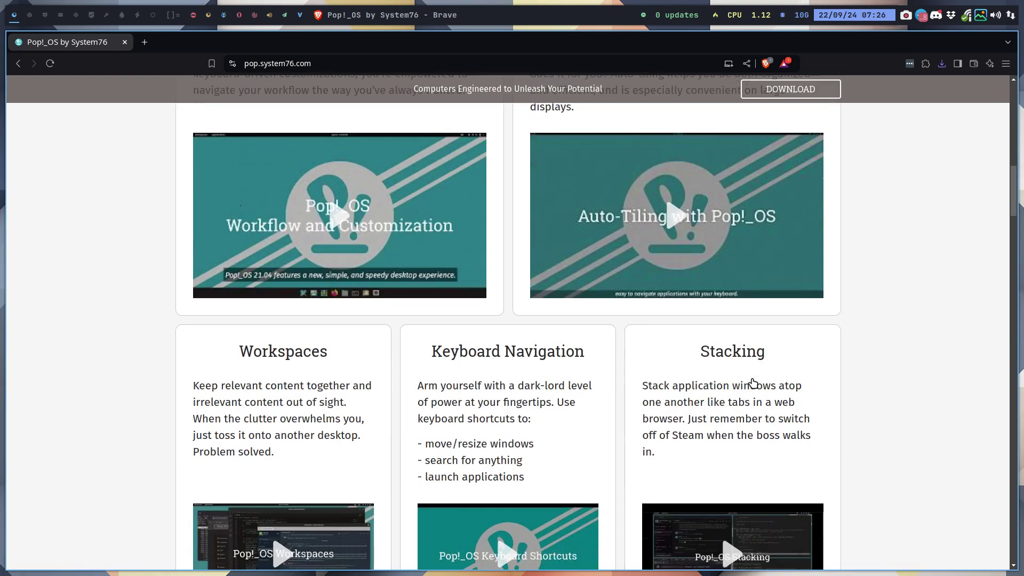
pyautogui.scroll(-2, 751, 376)
pyautogui.scroll(-4, 750, 384)
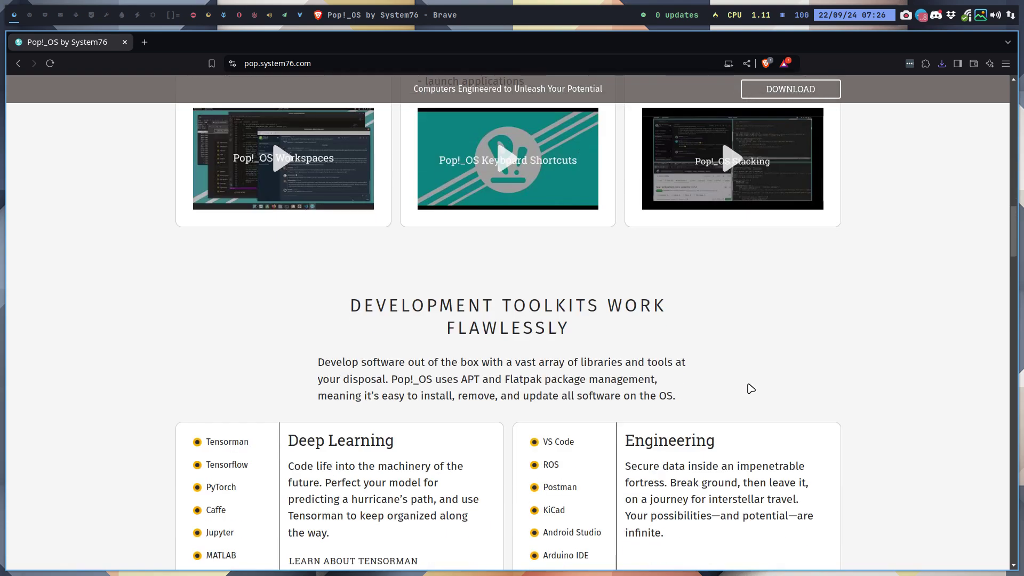
pyautogui.scroll(-4, 742, 395)
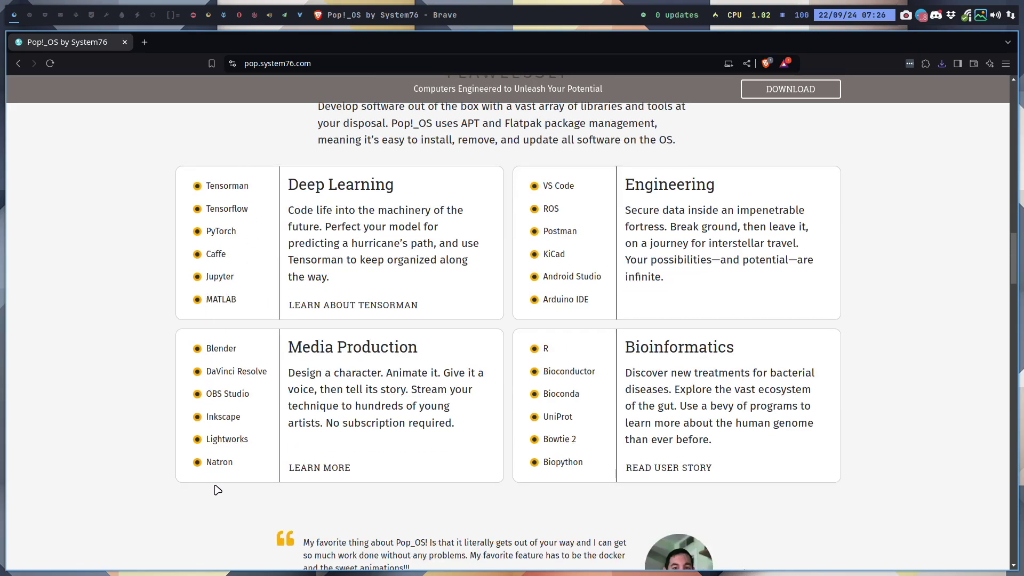
pyautogui.scroll(-7, 599, 302)
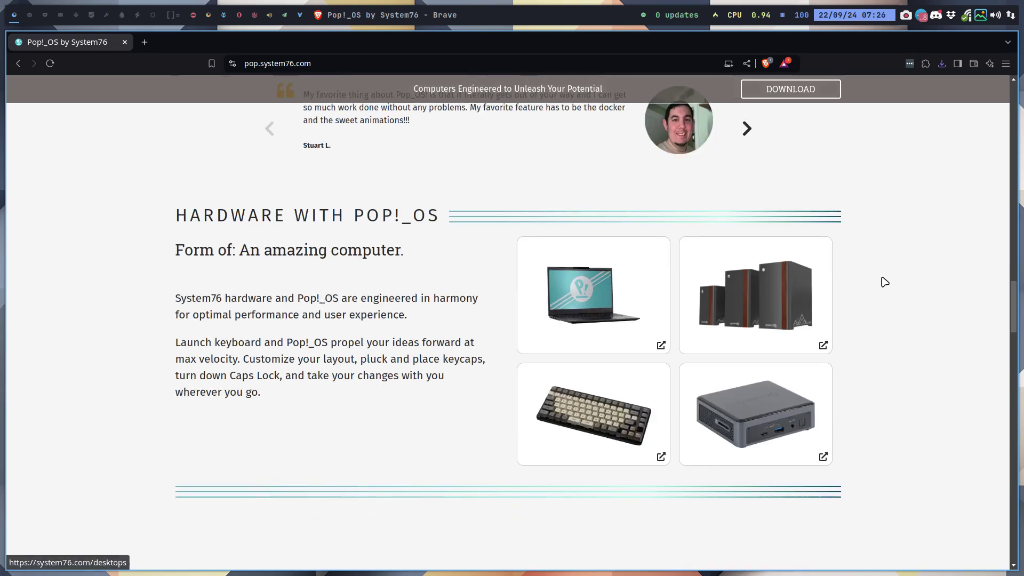
pyautogui.scroll(-7, 893, 295)
pyautogui.scroll(-8, 897, 295)
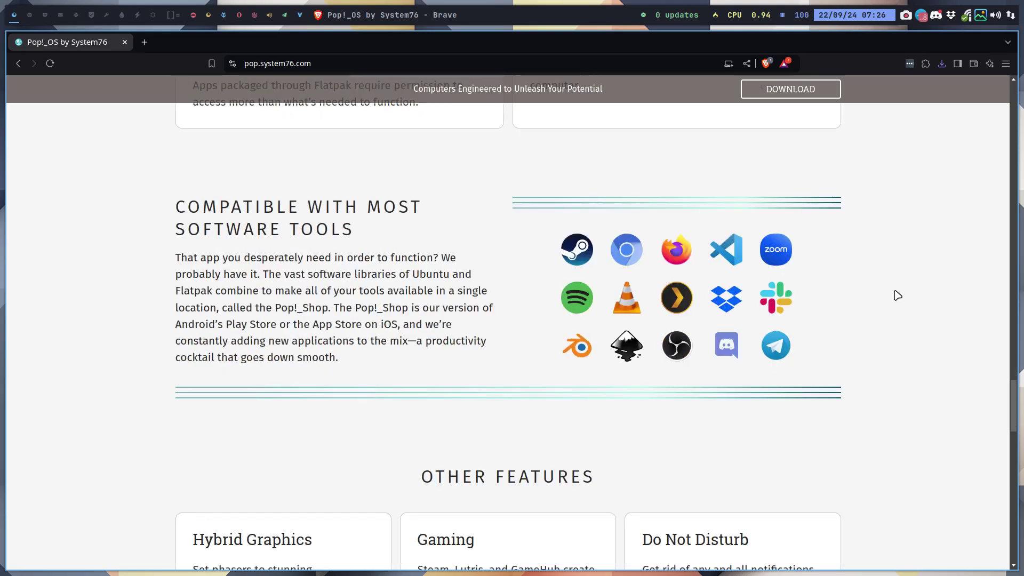
pyautogui.scroll(-6, 897, 295)
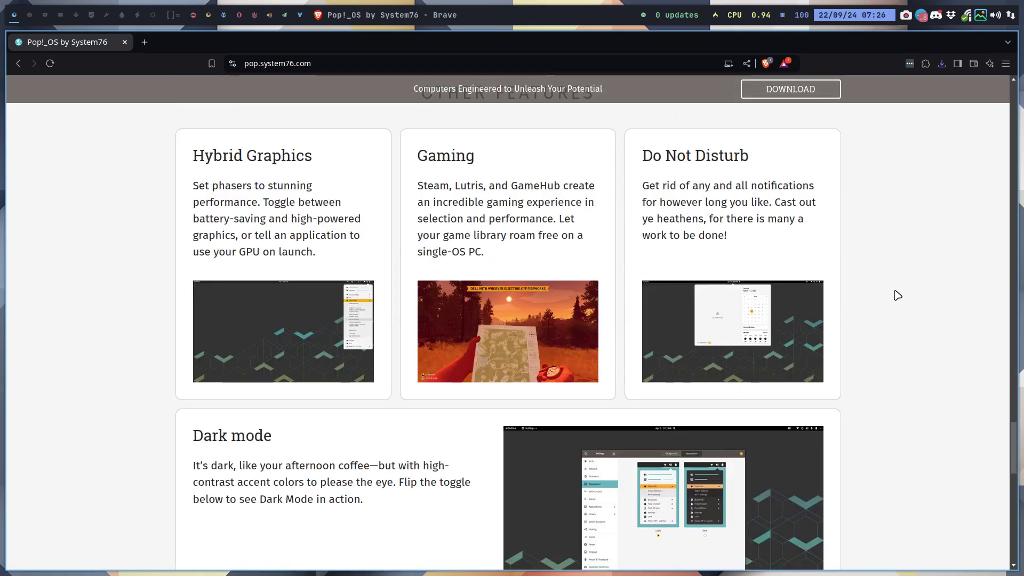
pyautogui.scroll(-5, 897, 294)
pyautogui.scroll(-6, 895, 298)
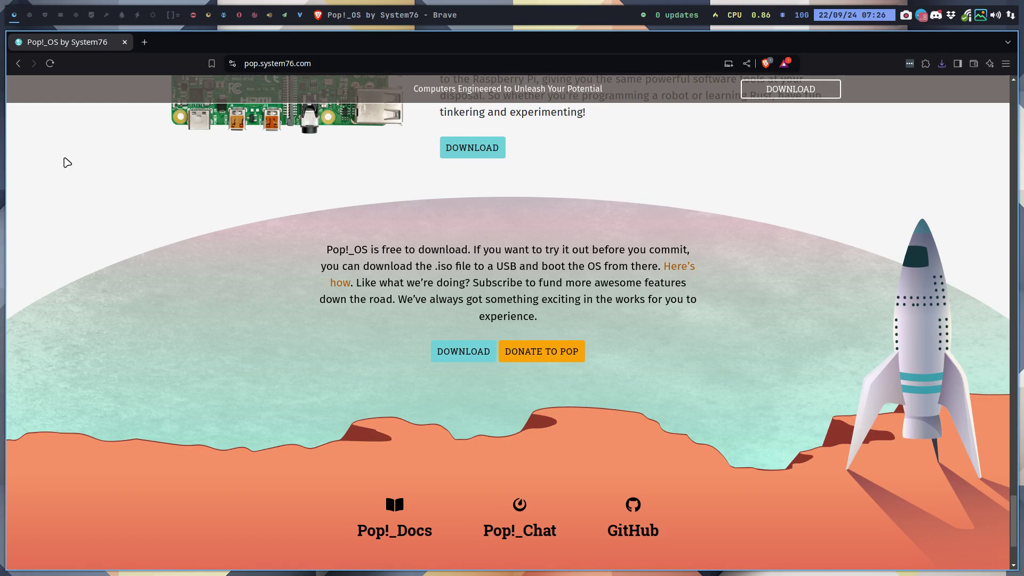
pyautogui.click(30, 15)
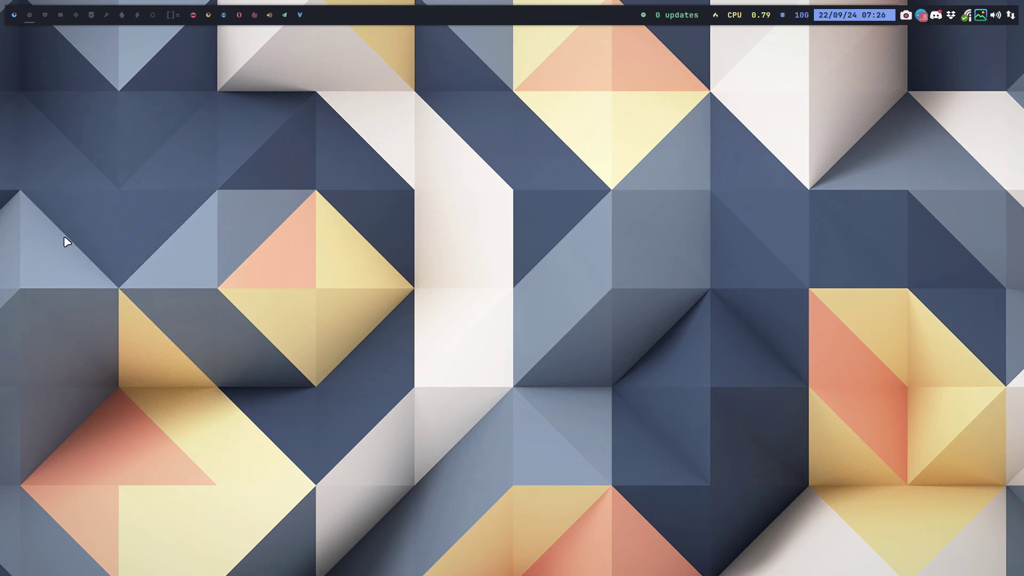
# On the virtual machines workspace, clone the template VM under the name POPOS.
pyautogui.press('super+7')
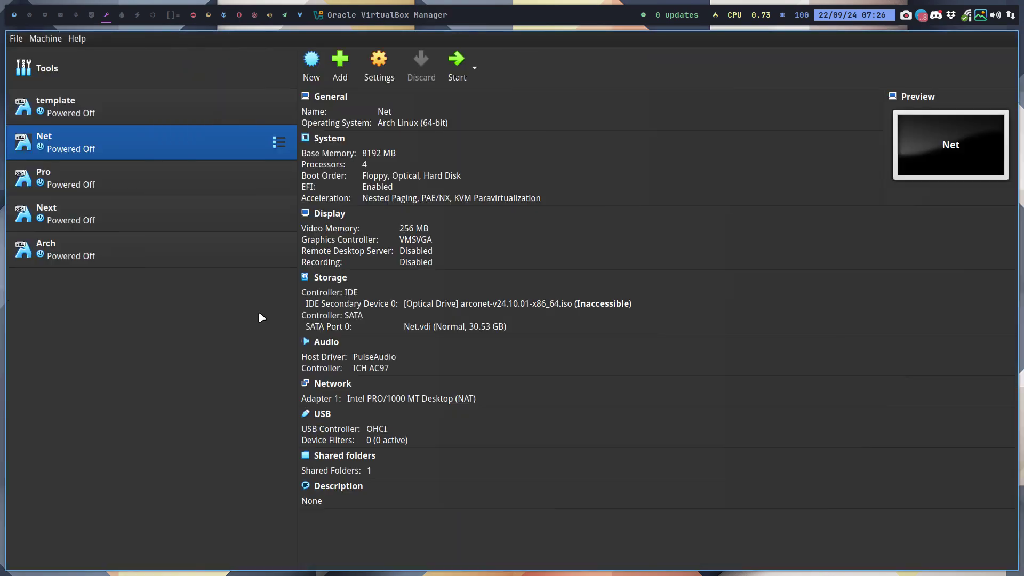
pyautogui.click(91, 113)
pyautogui.rightClick(92, 115)
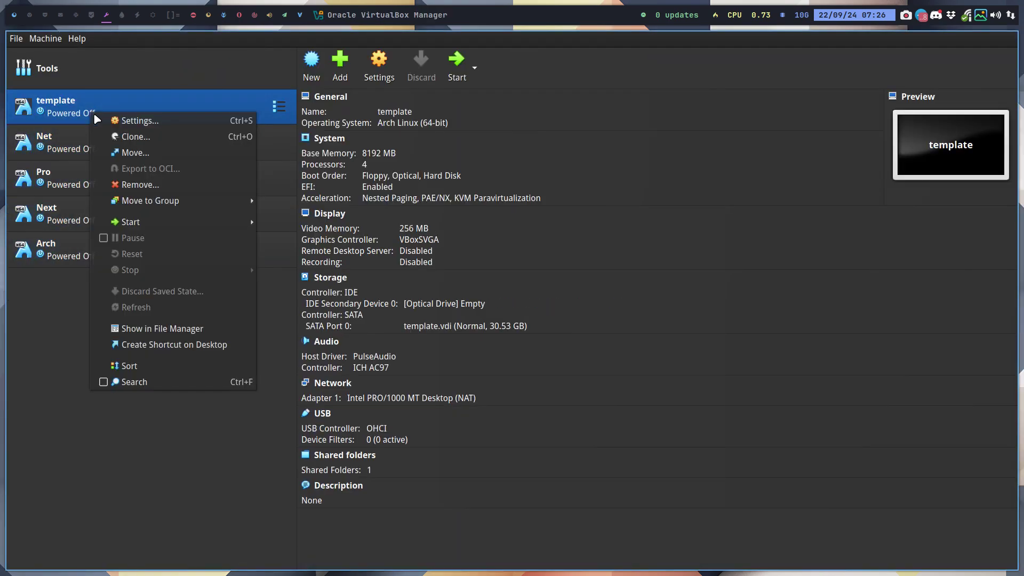
pyautogui.click(120, 133)
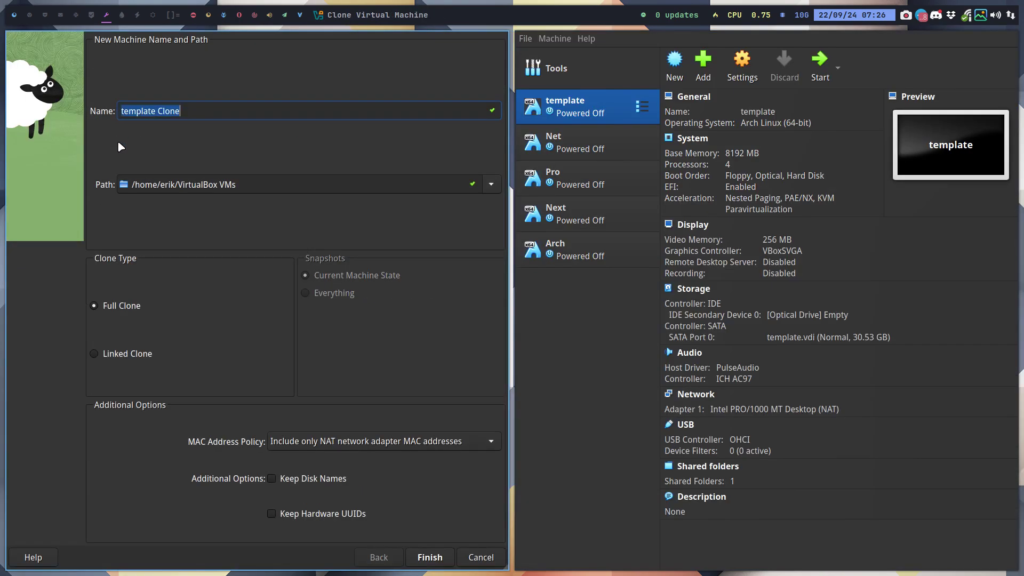
pyautogui.write('POPOS')
pyautogui.press('Return')
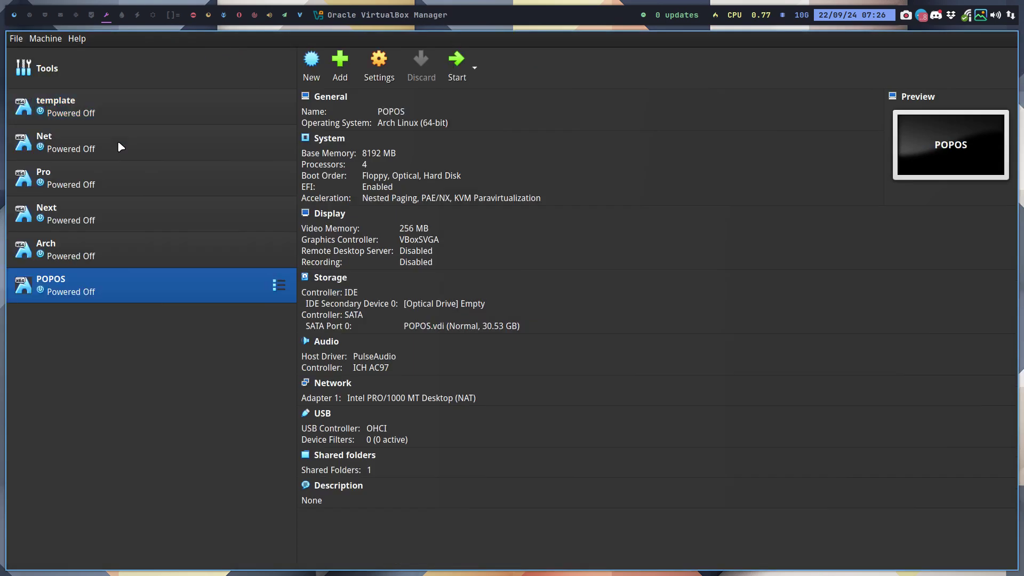
# Insert pop-os_22.04_amd64_intel_43.iso into the optical drive and start the POPOS VM.
pyautogui.click(448, 303)
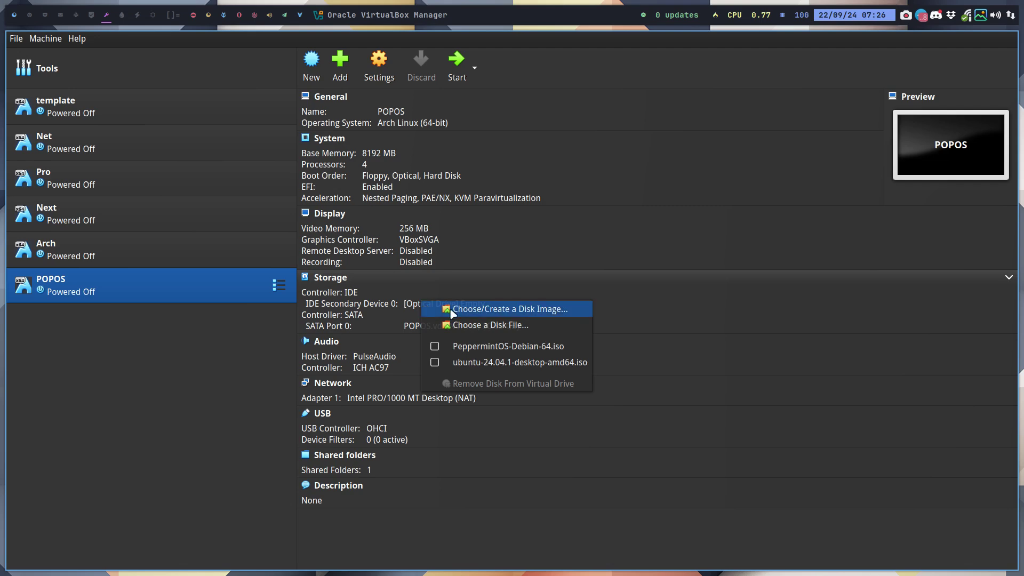
pyautogui.click(475, 326)
pyautogui.click(465, 236)
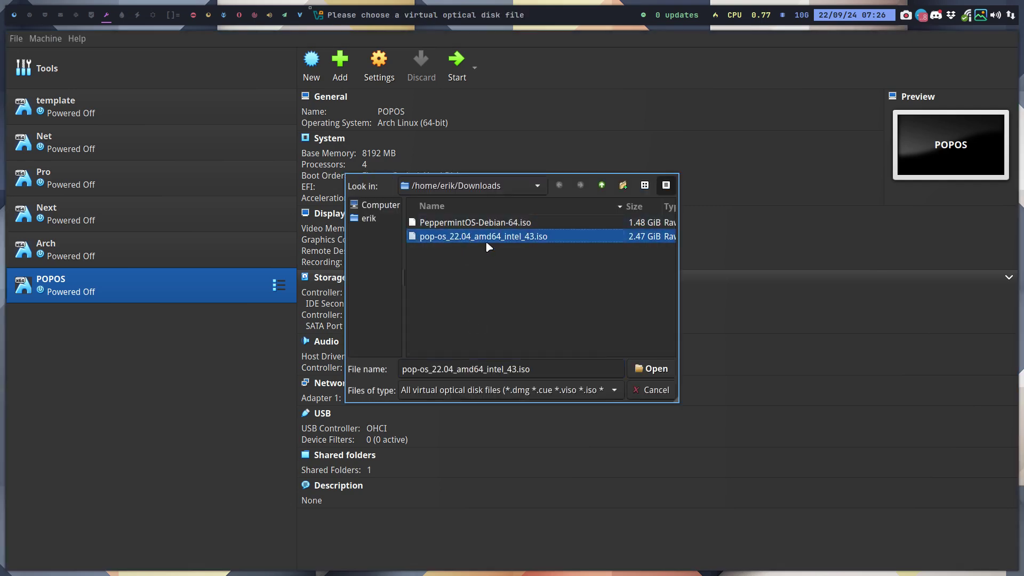
pyautogui.click(651, 369)
pyautogui.click(456, 61)
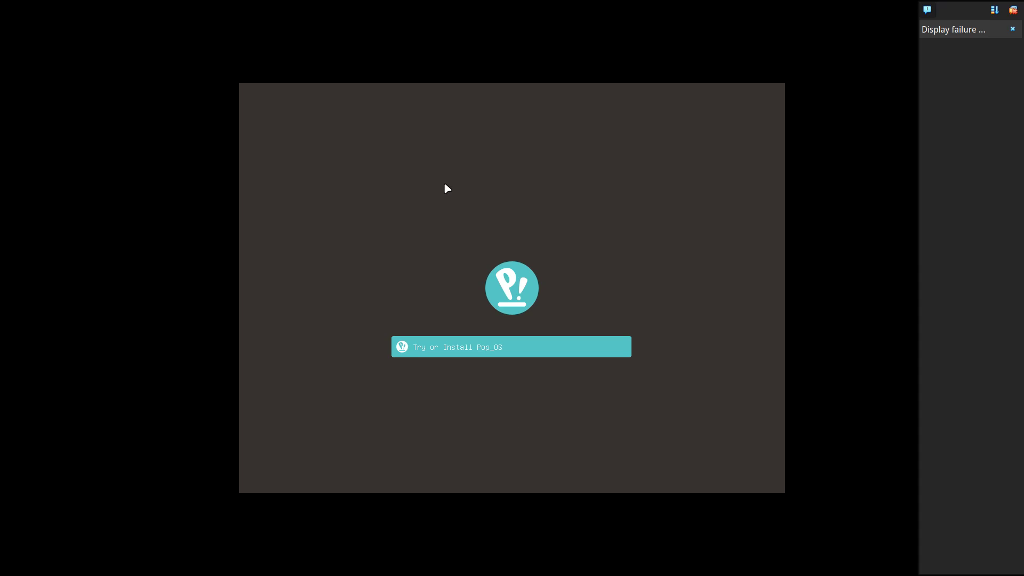
# Boot the edited 'Try or Install Pop_OS' entry with Ctrl+X and dismiss the display failure notification.
pyautogui.press('e')
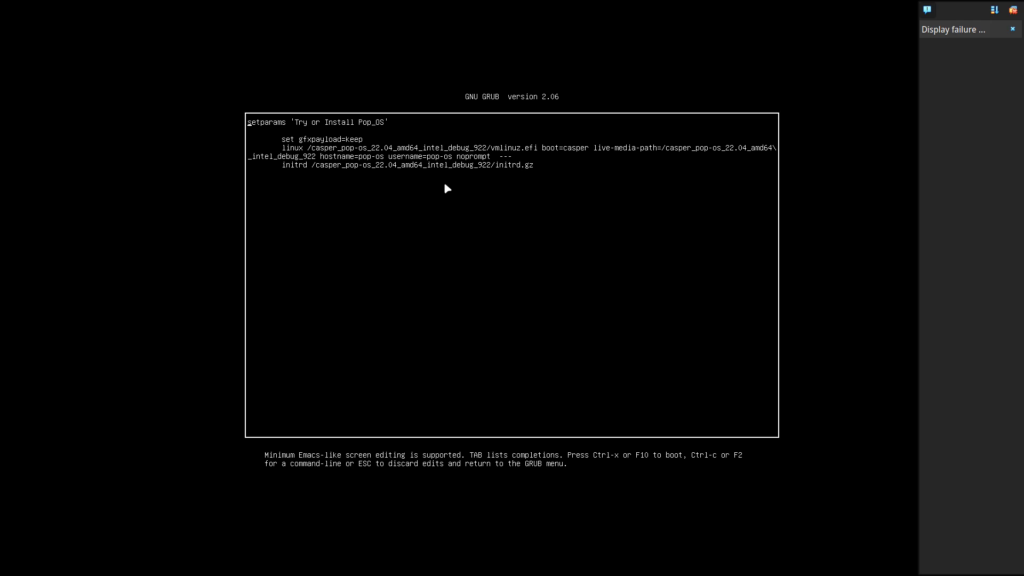
pyautogui.hotkey('ctrl', 'x')
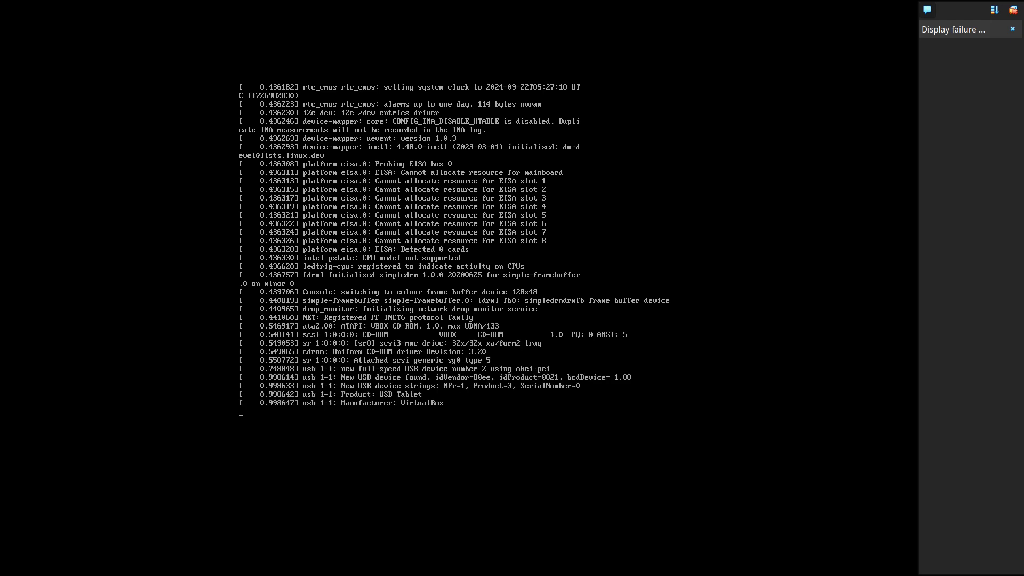
pyautogui.click(1012, 30)
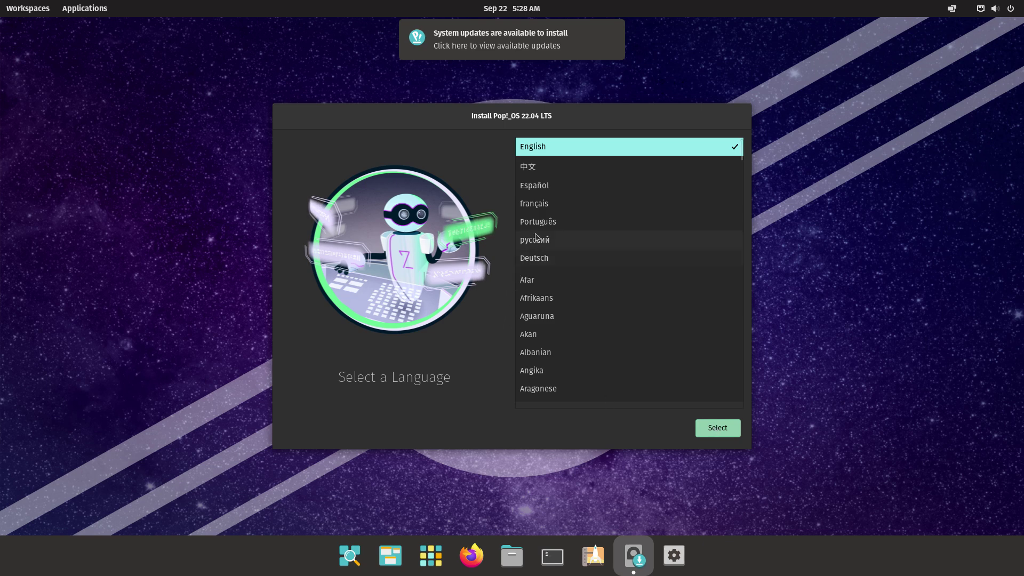
# Keep English and United States, and select the default Belgian keyboard layout.
pyautogui.click(715, 430)
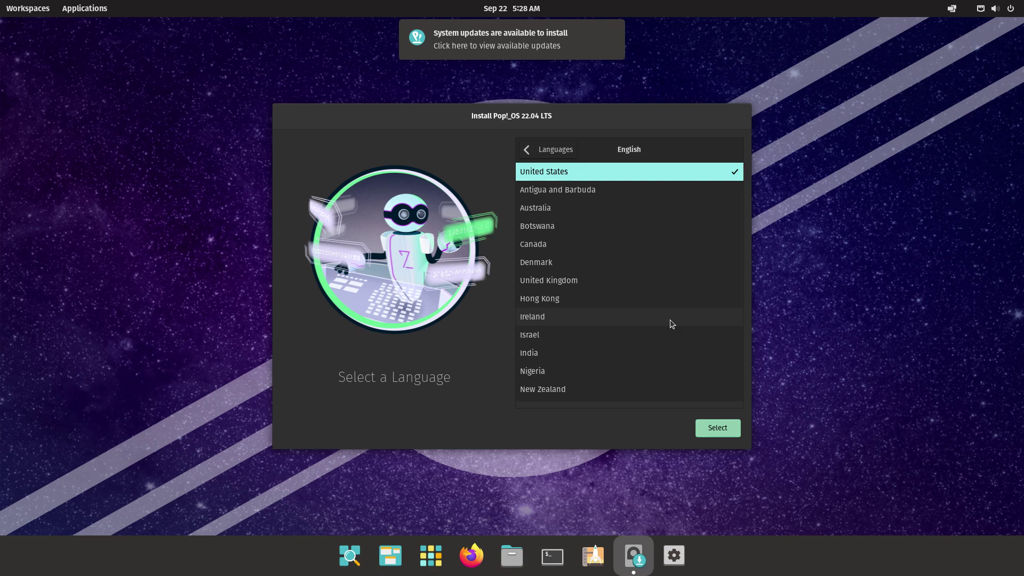
pyautogui.click(715, 433)
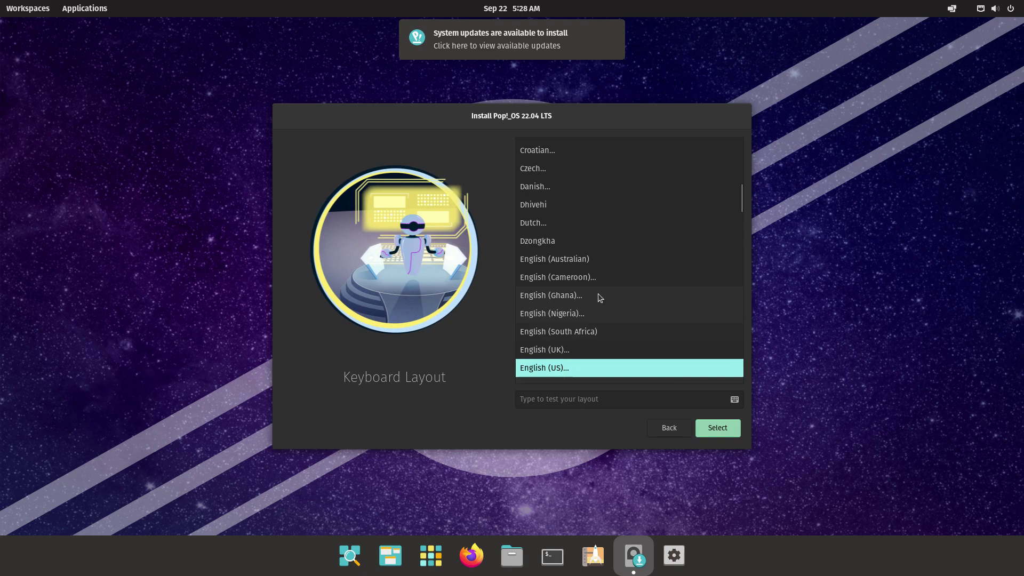
pyautogui.scroll(10, 597, 272)
pyautogui.scroll(-8, 590, 314)
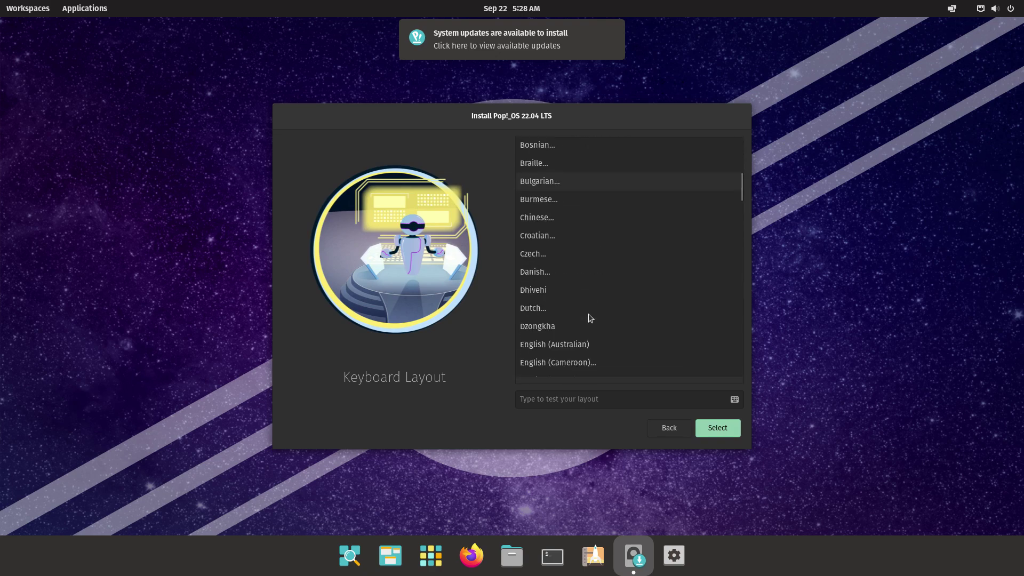
pyautogui.scroll(1, 564, 247)
pyautogui.scroll(3, 563, 244)
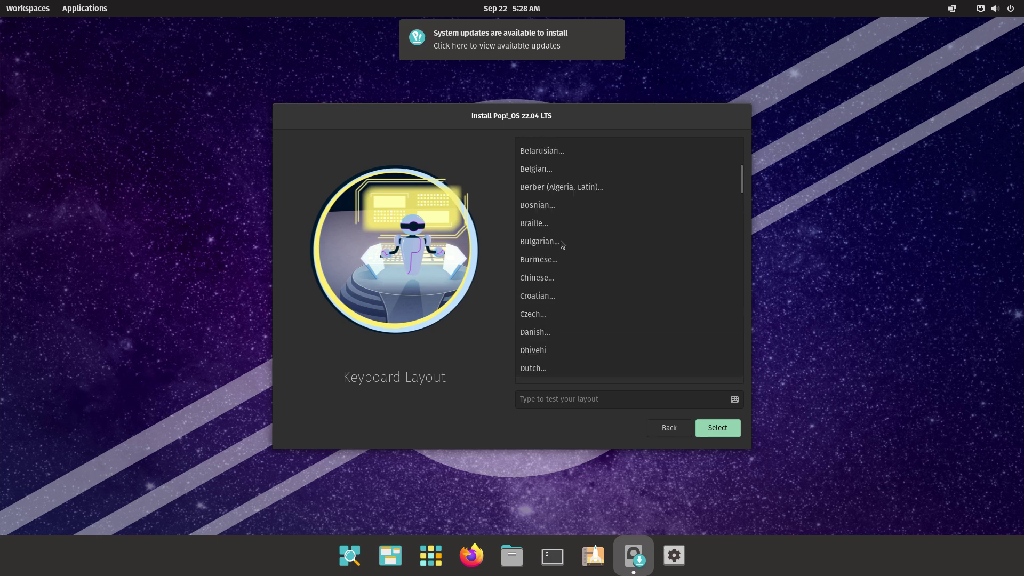
pyautogui.click(566, 169)
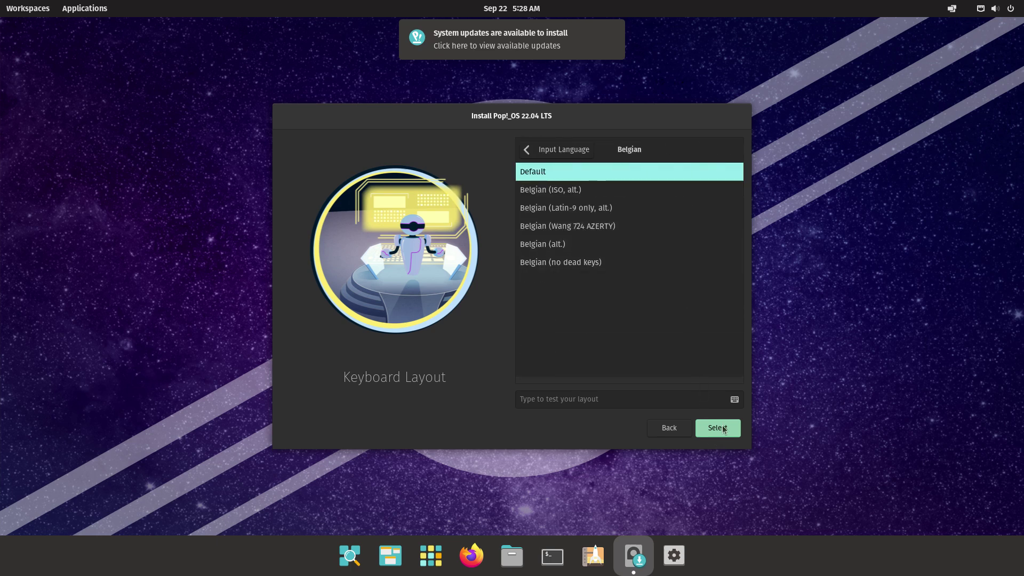
pyautogui.click(723, 428)
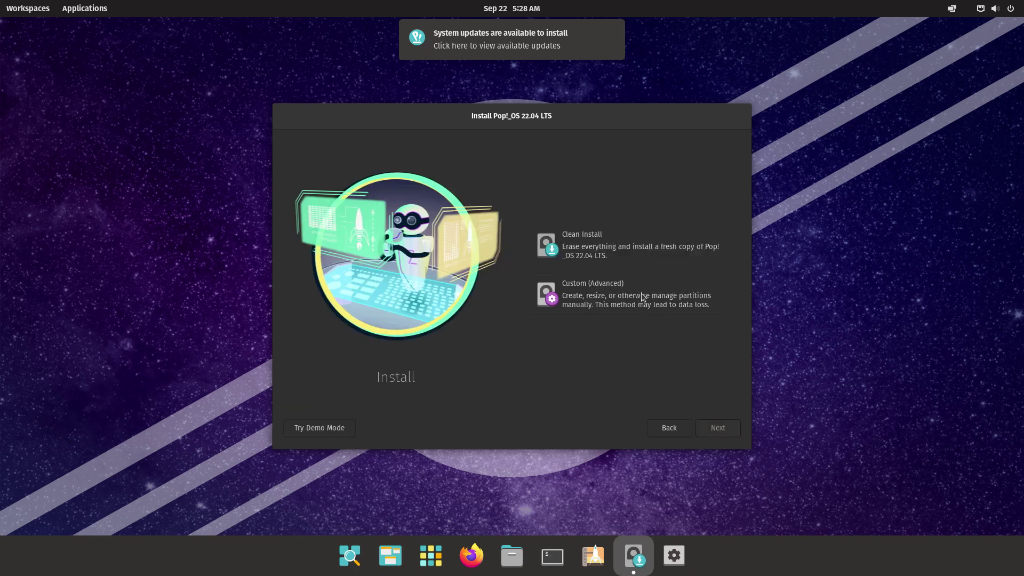
# Choose a clean install that erases the ATA VBOX HARDDISK.
pyautogui.click(613, 256)
pyautogui.click(706, 427)
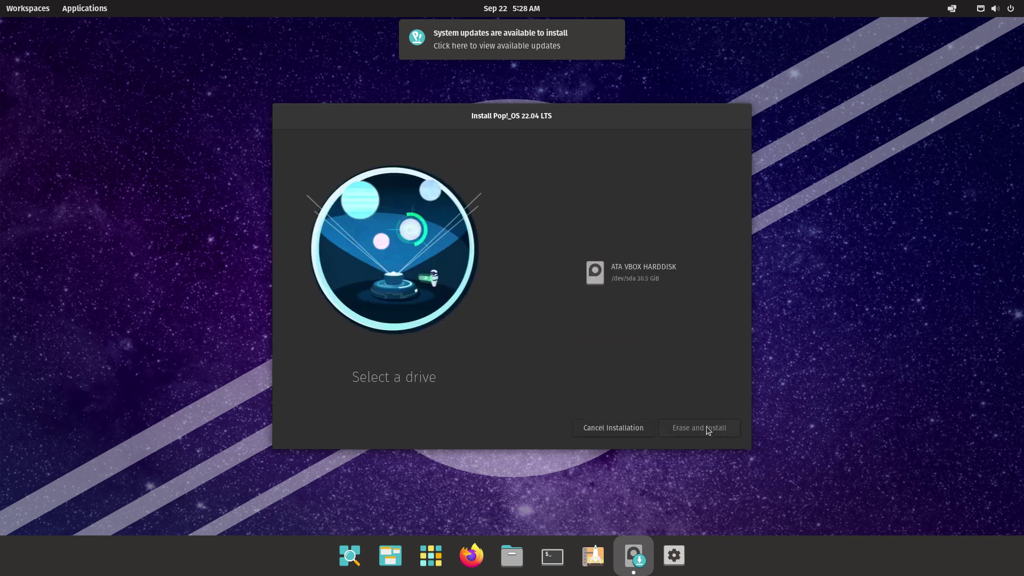
pyautogui.click(659, 288)
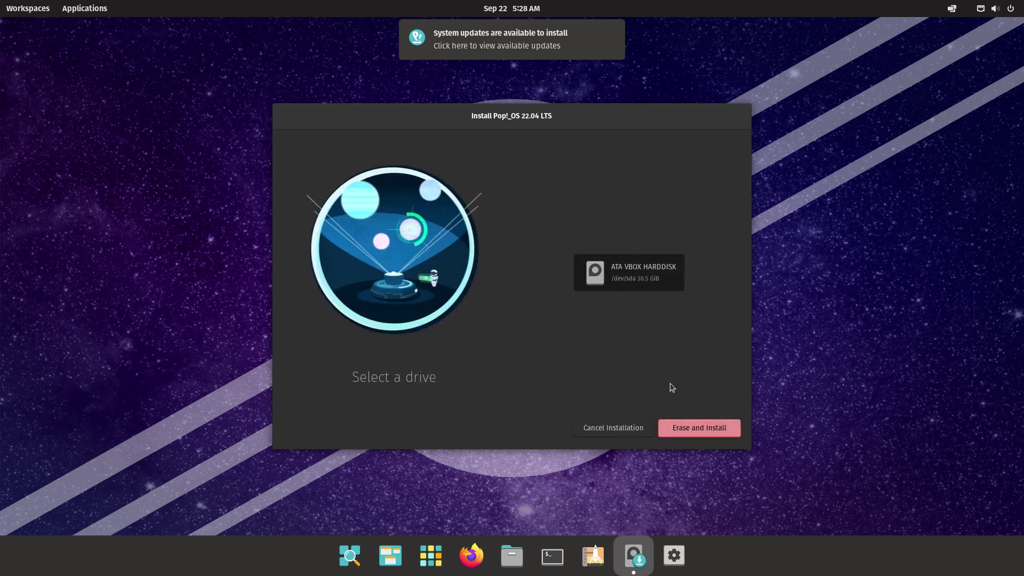
pyautogui.click(686, 431)
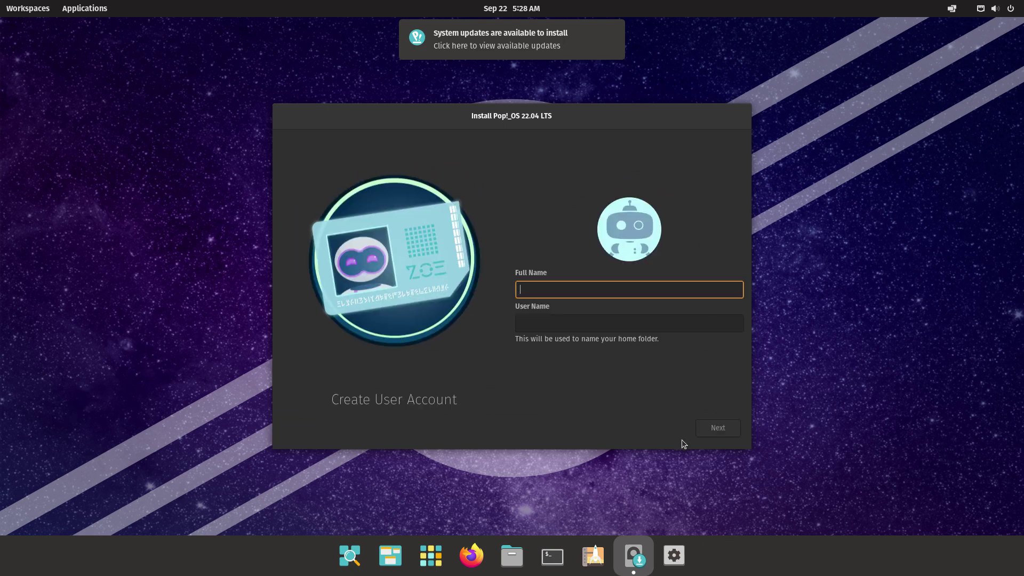
# Create the user account with its name and password, and skip drive encryption to begin installing.
pyautogui.write('erik')
pyautogui.press('Tab')
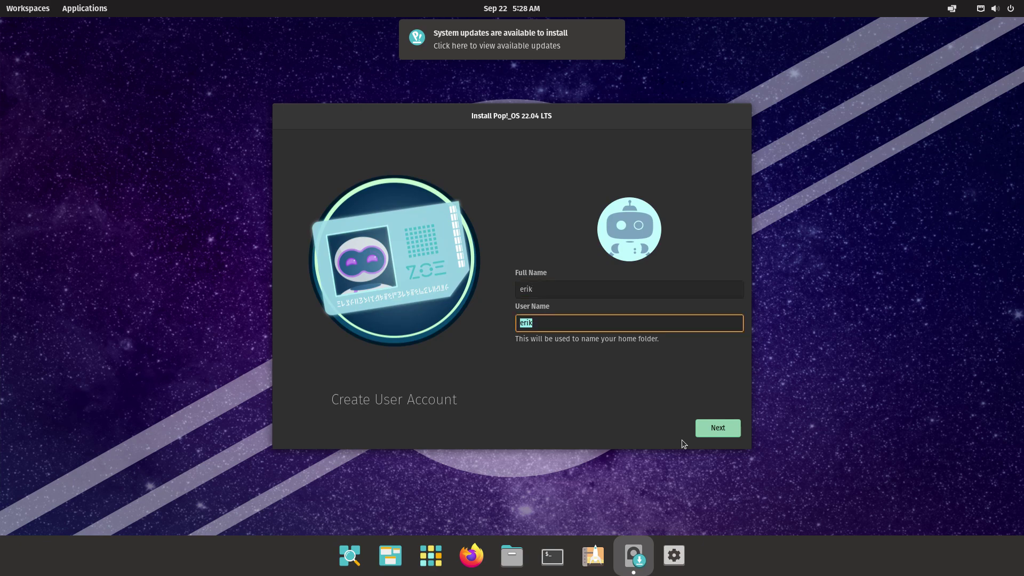
pyautogui.click(718, 428)
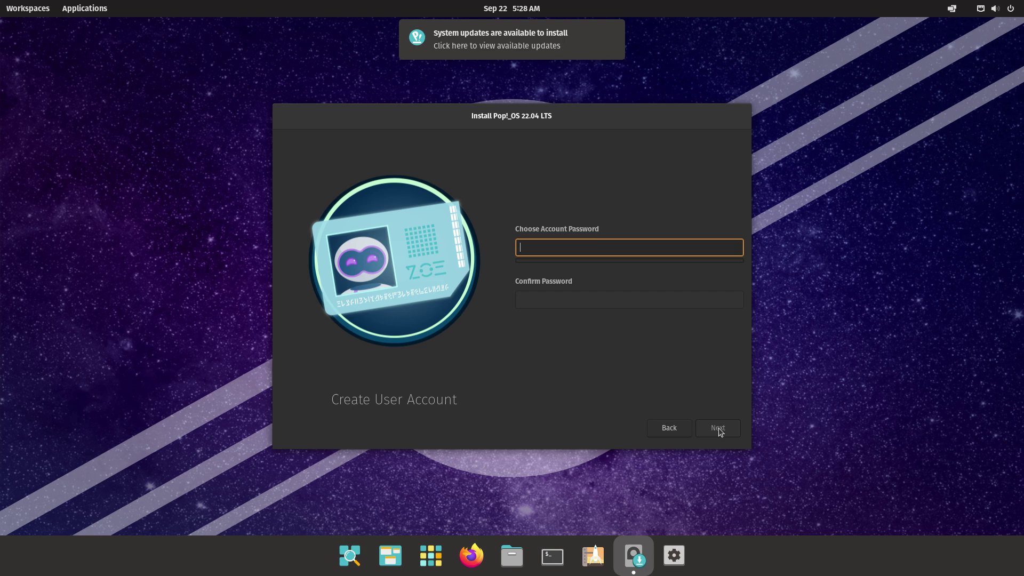
pyautogui.press('Tab')
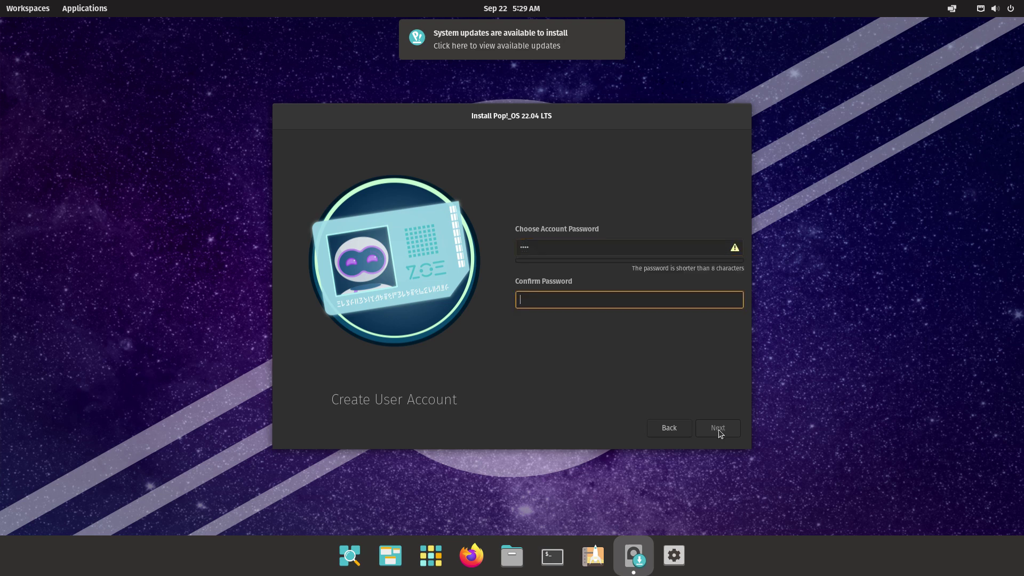
pyautogui.click(714, 431)
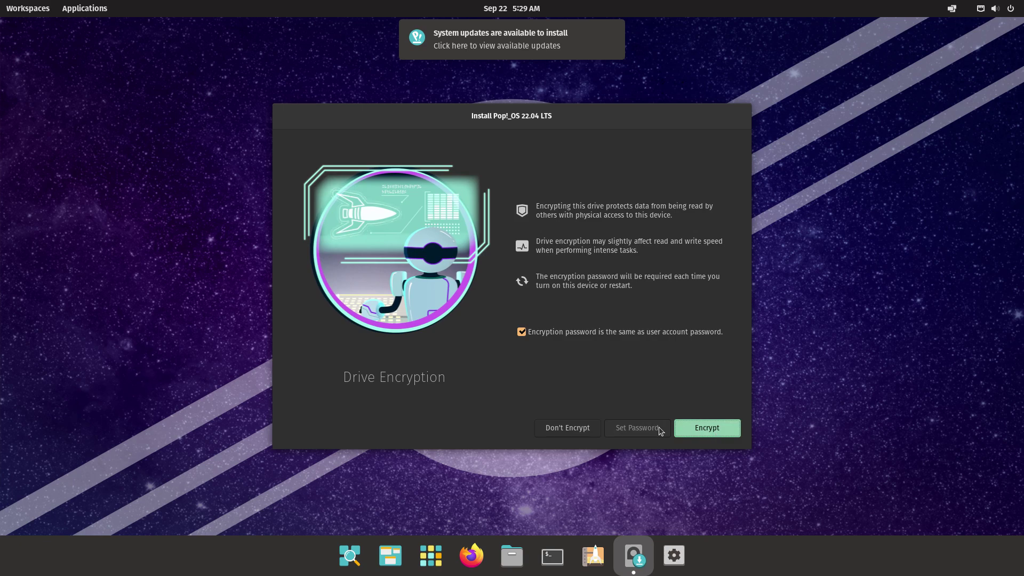
pyautogui.click(566, 433)
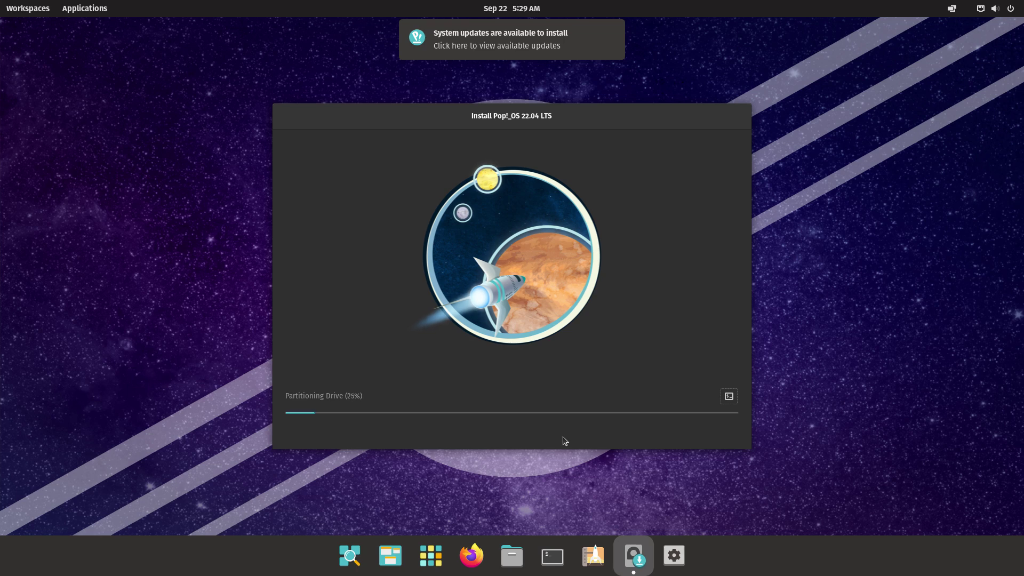
# Show the installation log, highlight and scroll through its squashfs lines, then leave full-screen mode.
pyautogui.click(729, 396)
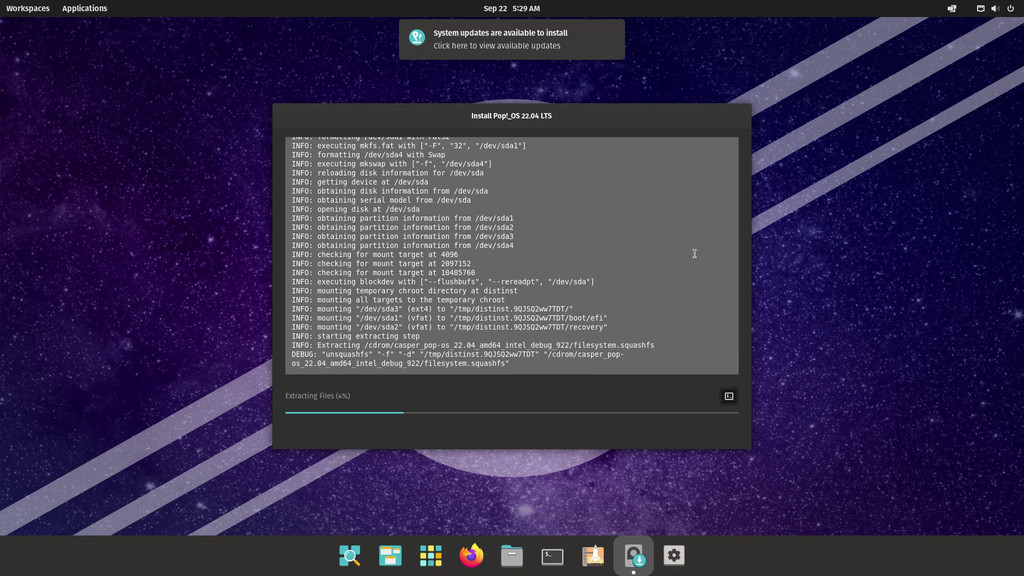
pyautogui.hotkey('ctrl', 'a')
pyautogui.click(456, 174)
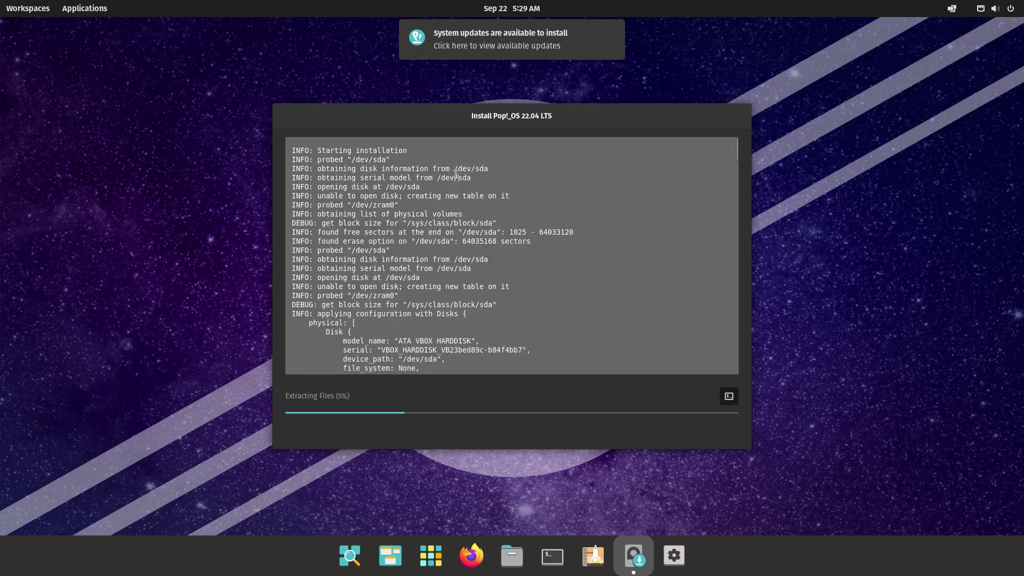
pyautogui.moveTo(489, 169); pyautogui.dragTo(364, 170)
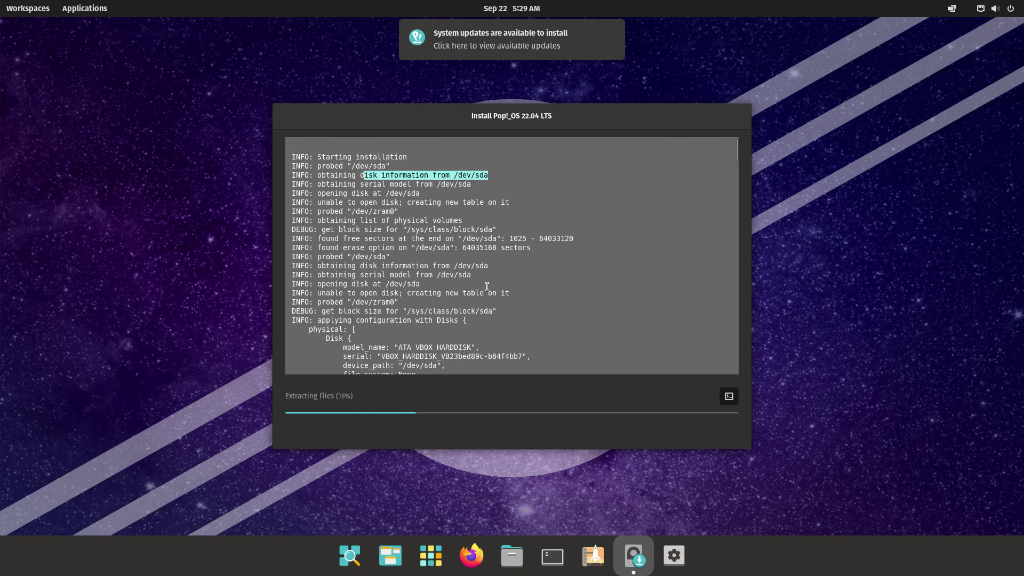
pyautogui.scroll(-1, 487, 287)
pyautogui.scroll(-10, 487, 287)
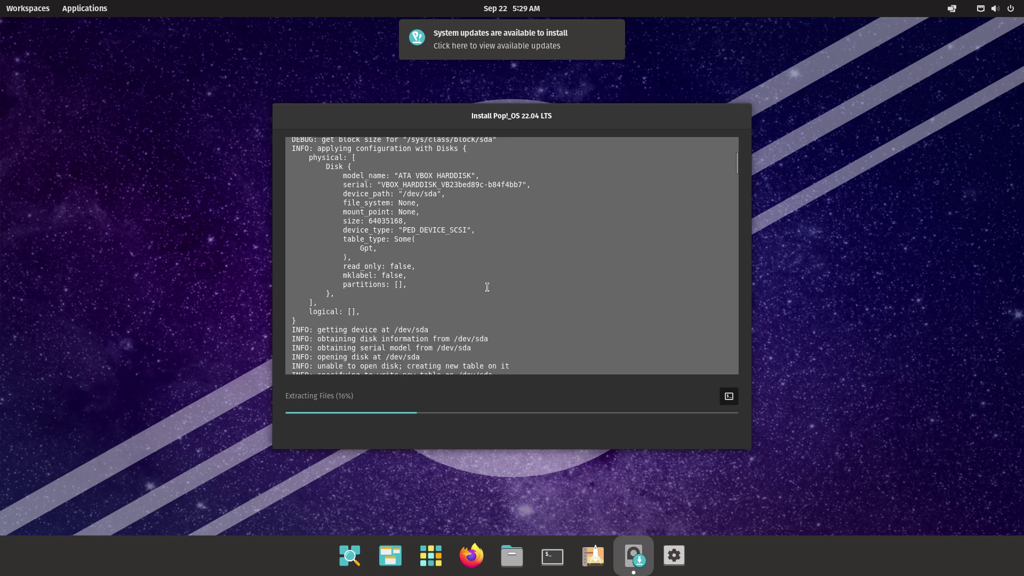
pyautogui.scroll(-4, 486, 287)
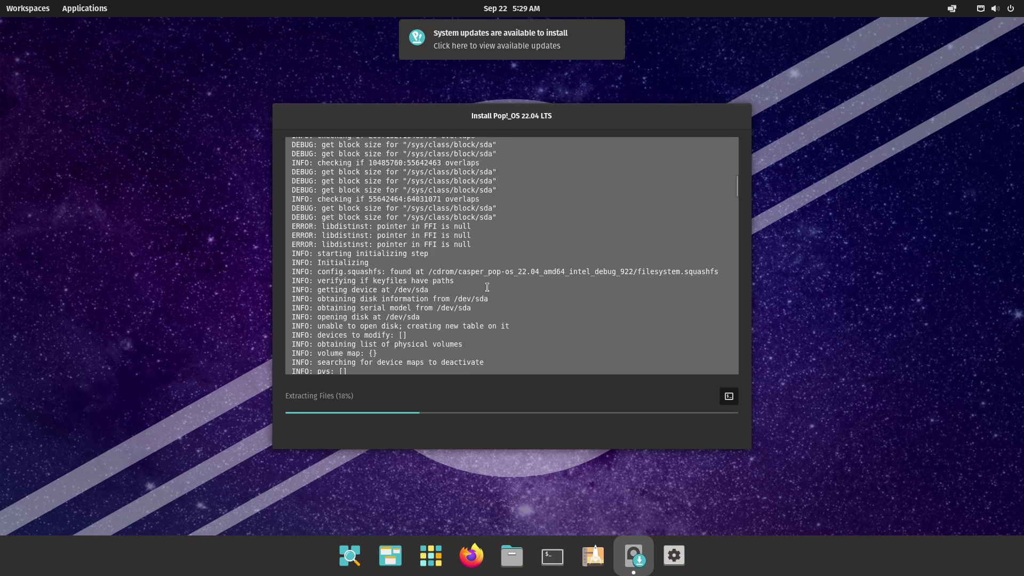
pyautogui.scroll(-3, 486, 287)
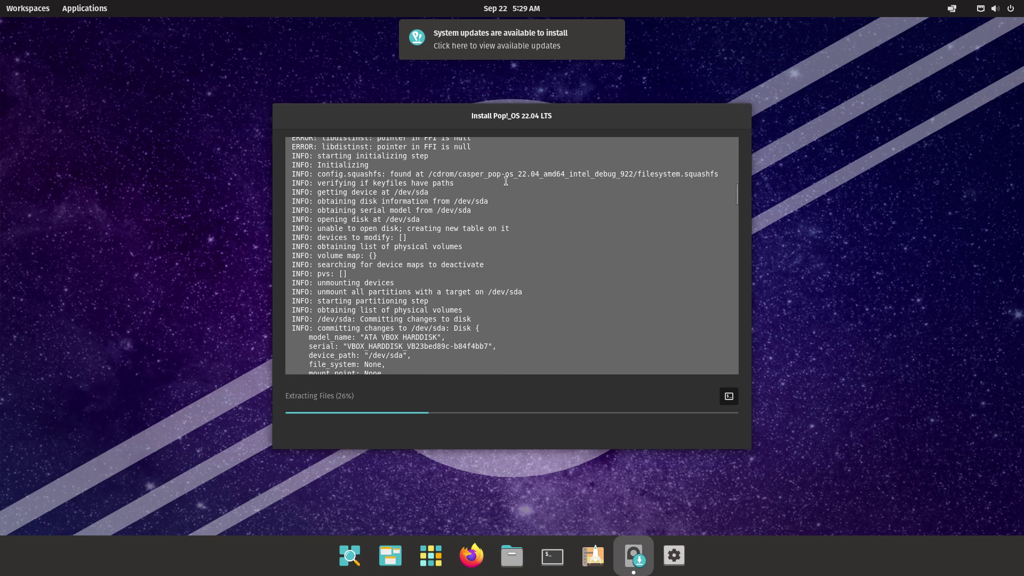
pyautogui.moveTo(514, 172); pyautogui.dragTo(529, 176)
pyautogui.press('Control_R+f')
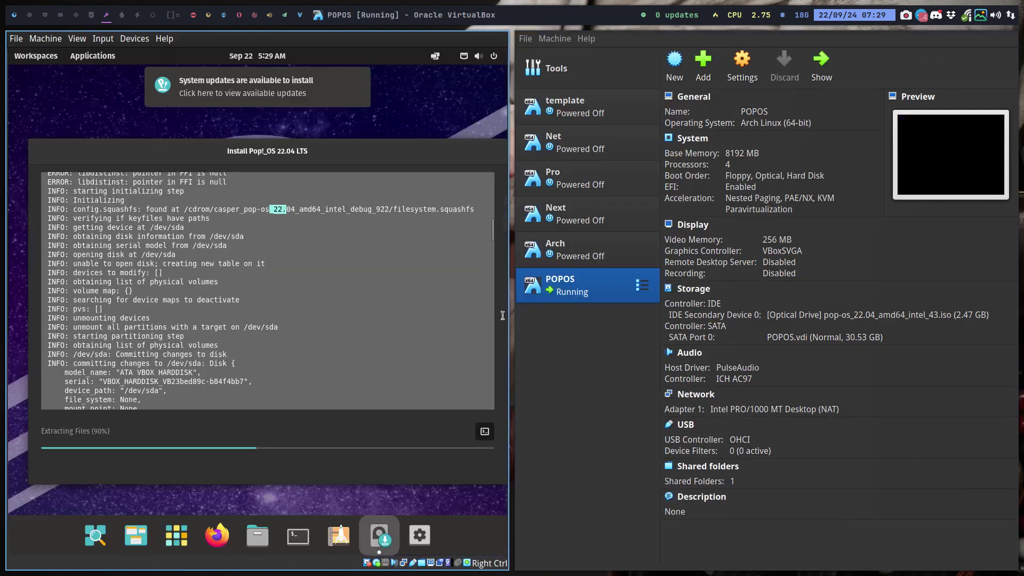
# In Brave, browse the System76 desktops page and return to the Pop!_OS home page.
pyautogui.click(11, 19)
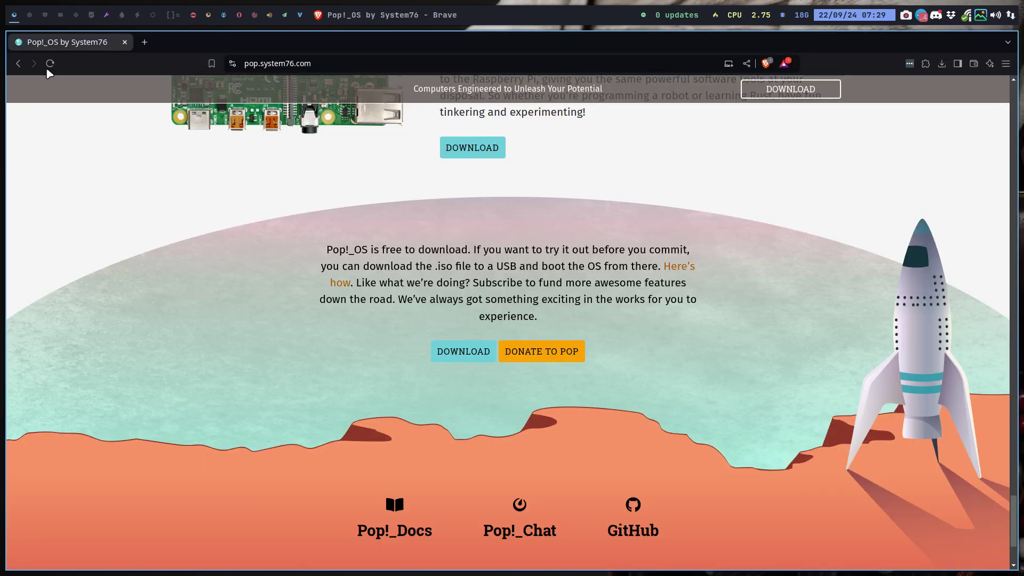
pyautogui.scroll(10, 142, 411)
pyautogui.scroll(15, 144, 431)
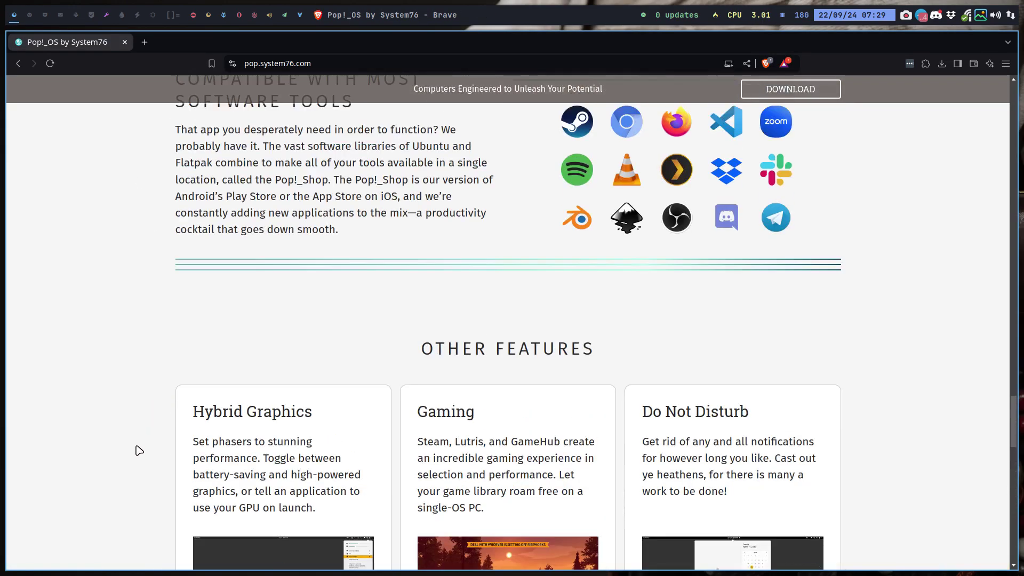
pyautogui.scroll(15, 238, 245)
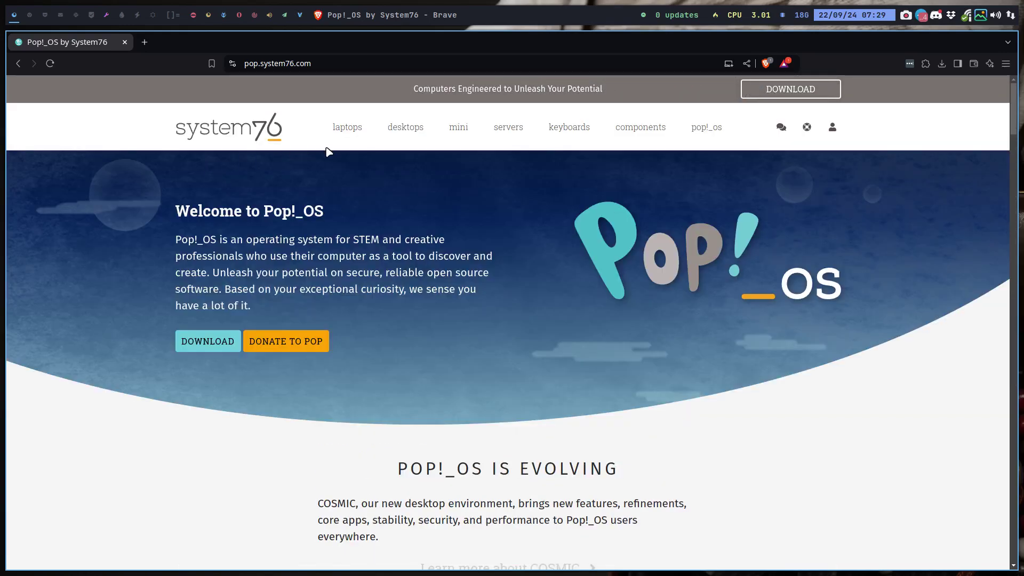
pyautogui.click(405, 127)
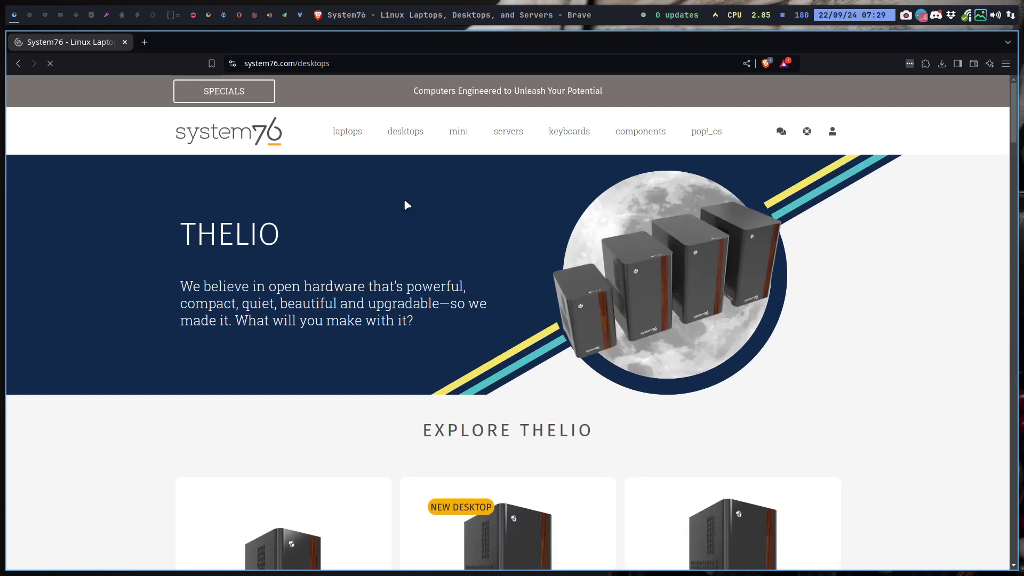
pyautogui.scroll(-12, 395, 277)
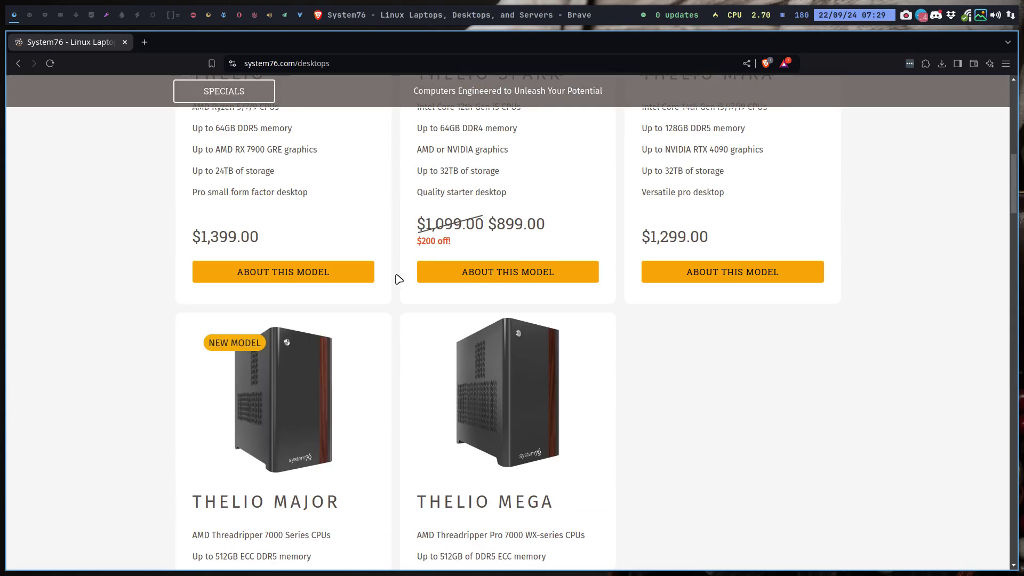
pyautogui.scroll(6, 397, 279)
pyautogui.scroll(-6, 397, 278)
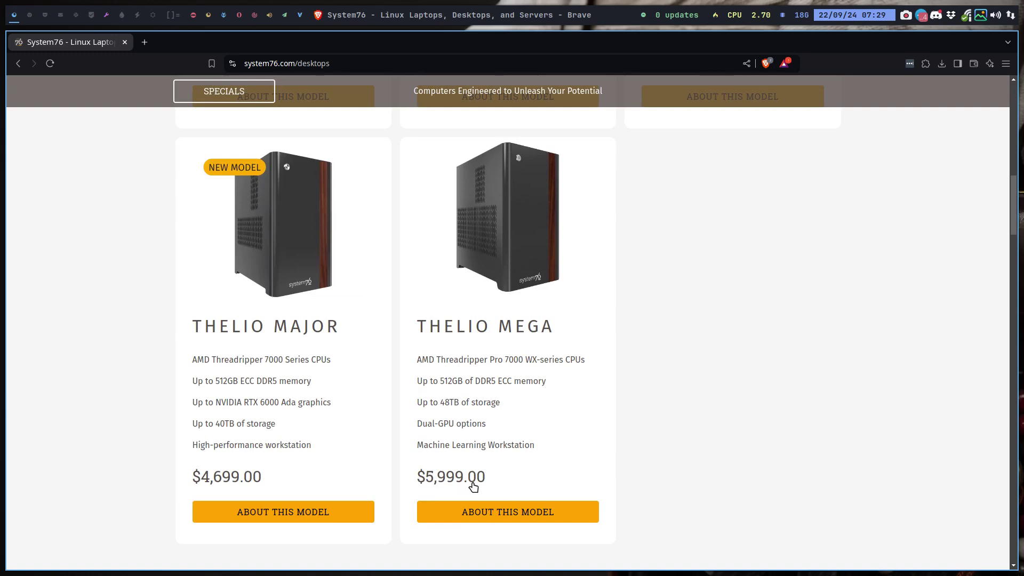
pyautogui.scroll(12, 643, 381)
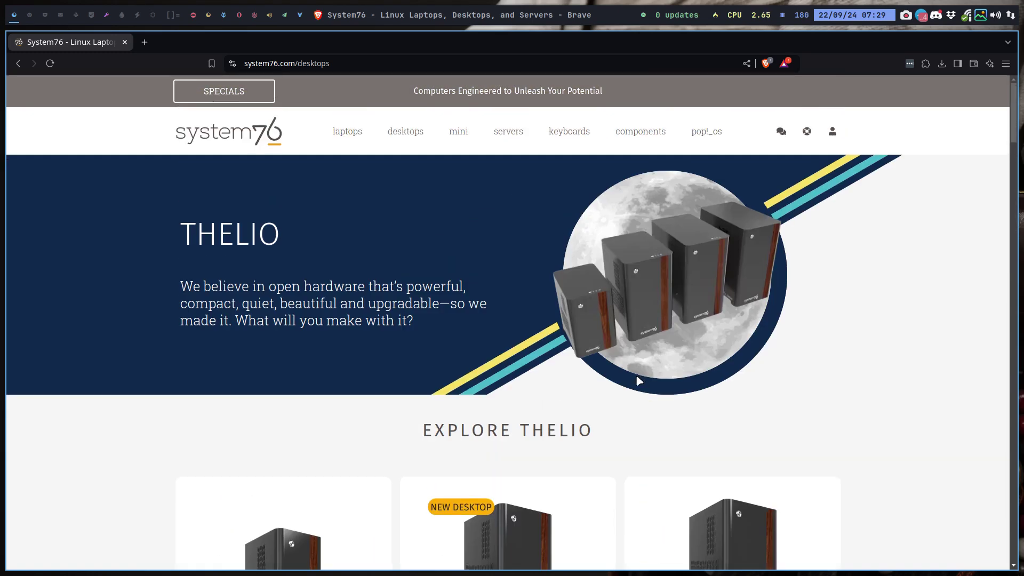
pyautogui.click(709, 134)
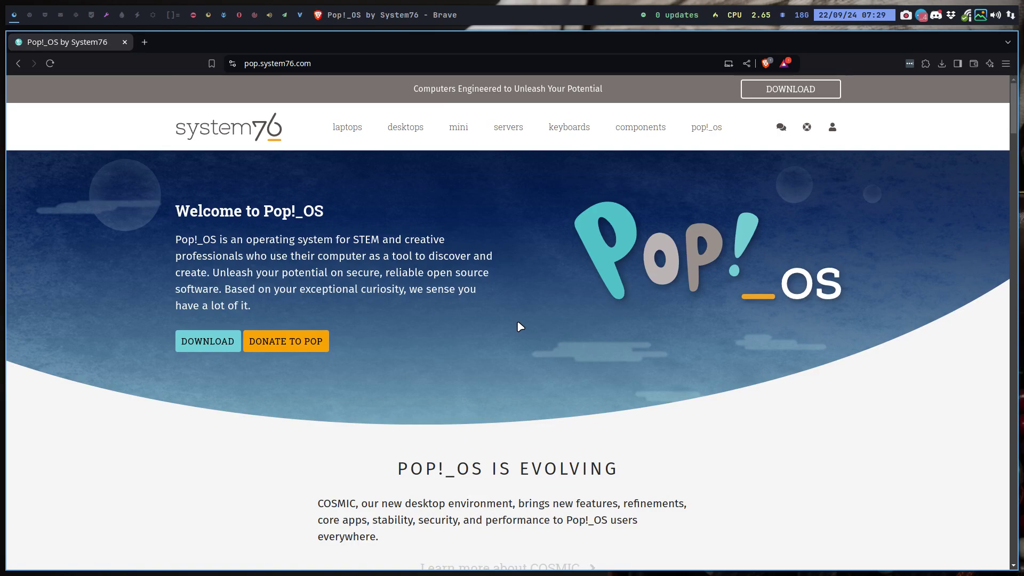
# Open the Pop!_OS Download dialog to review ISOs and SHA256 sums, then return to the VirtualBox workspace.
pyautogui.scroll(-5, 520, 326)
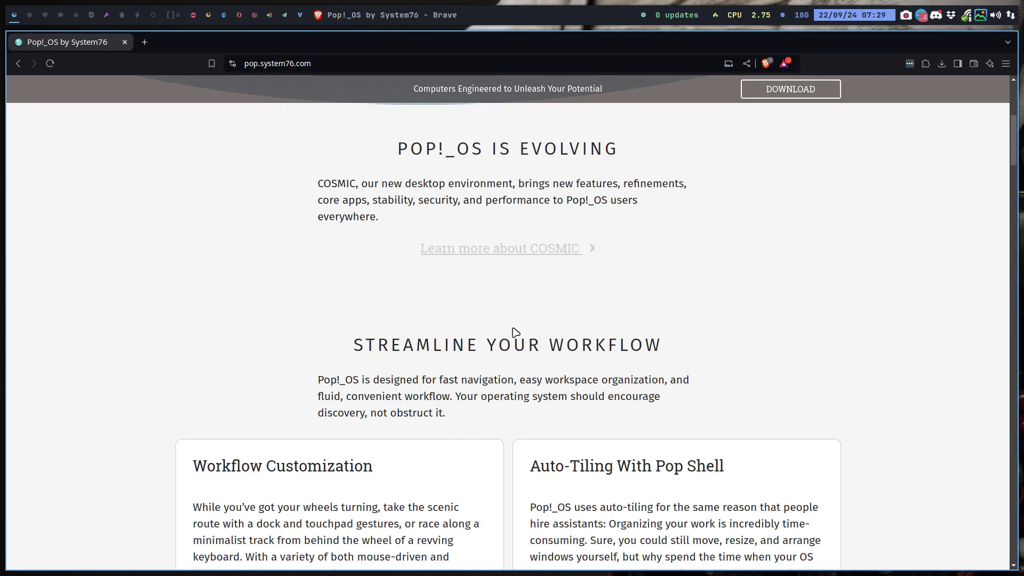
pyautogui.scroll(-5, 515, 332)
pyautogui.scroll(-20, 512, 337)
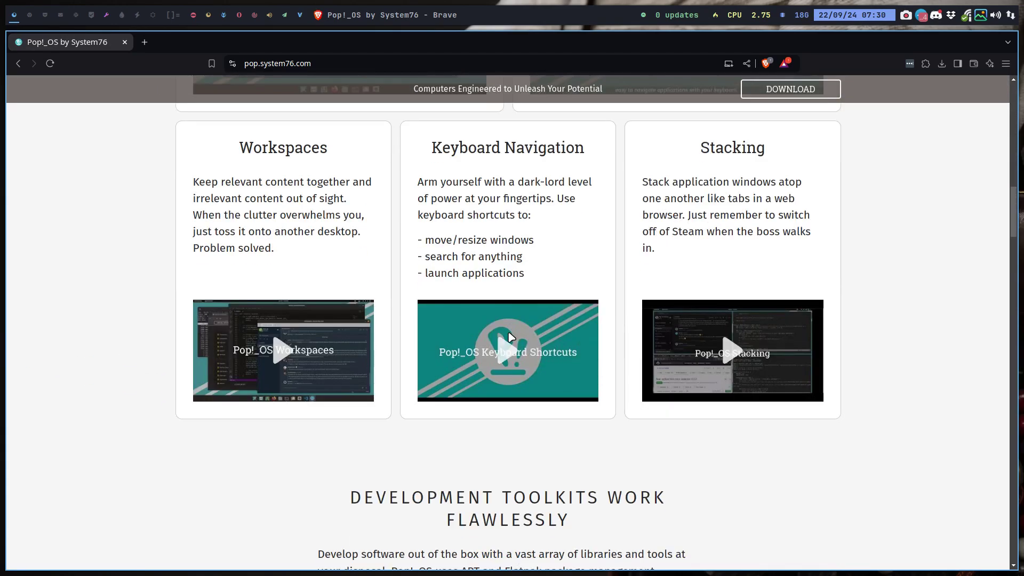
pyautogui.scroll(-20, 509, 341)
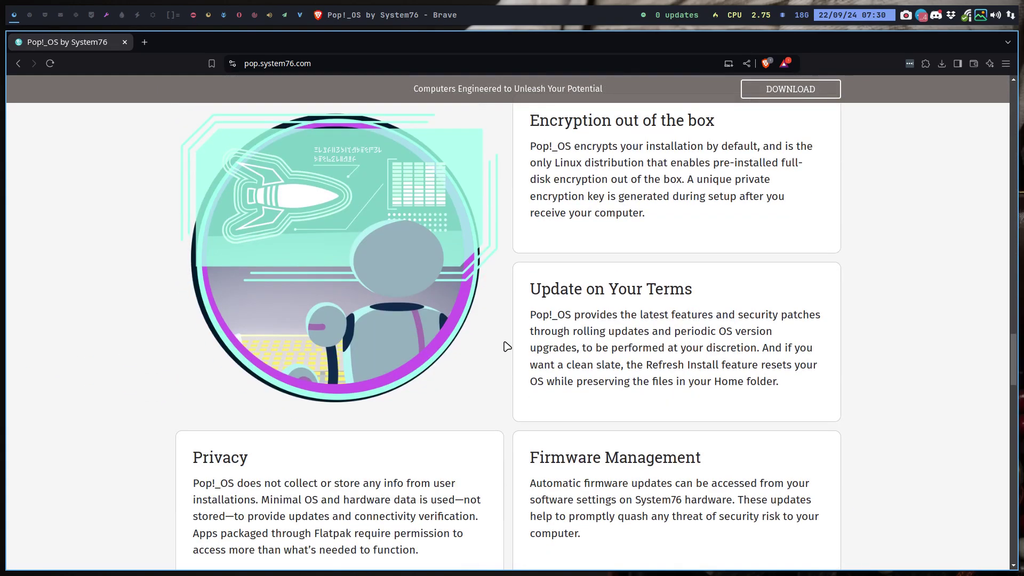
pyautogui.scroll(-15, 501, 356)
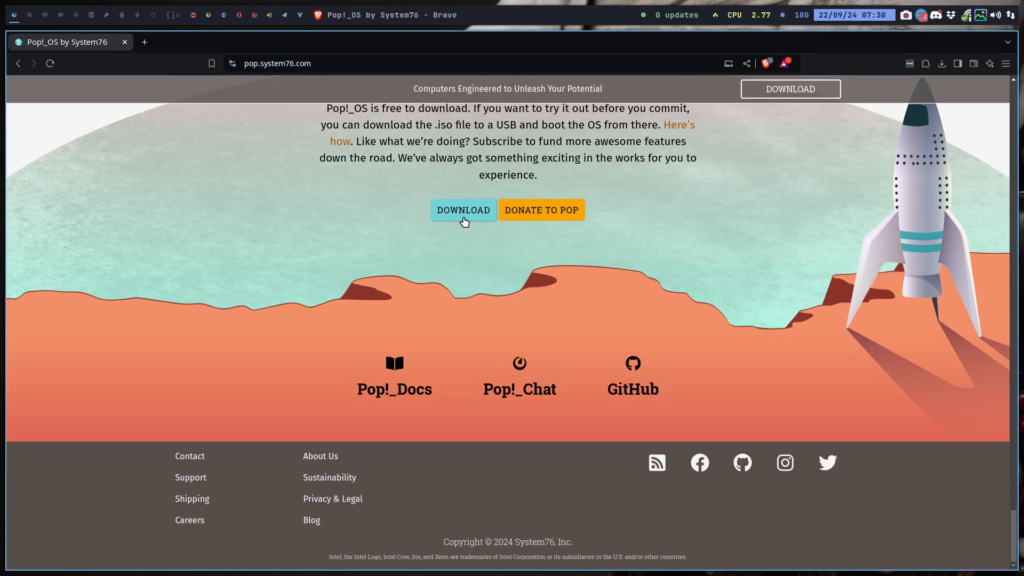
pyautogui.click(463, 216)
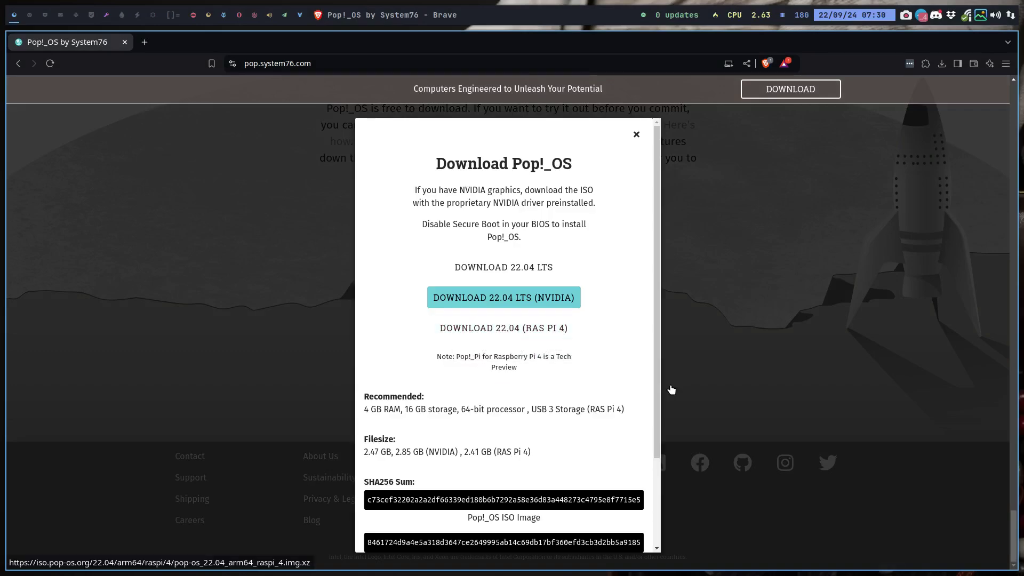
pyautogui.scroll(-2, 580, 384)
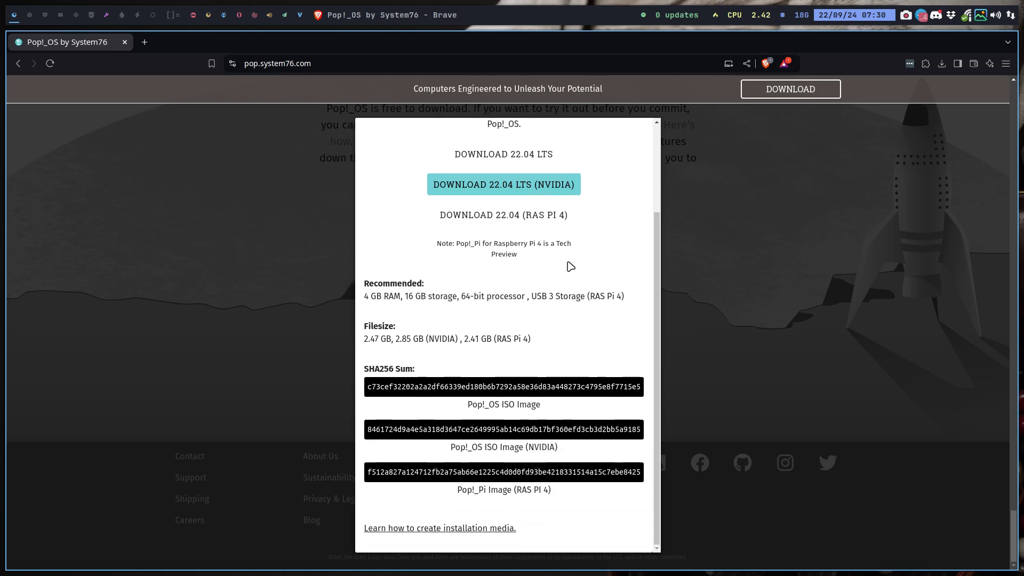
pyautogui.scroll(2, 559, 294)
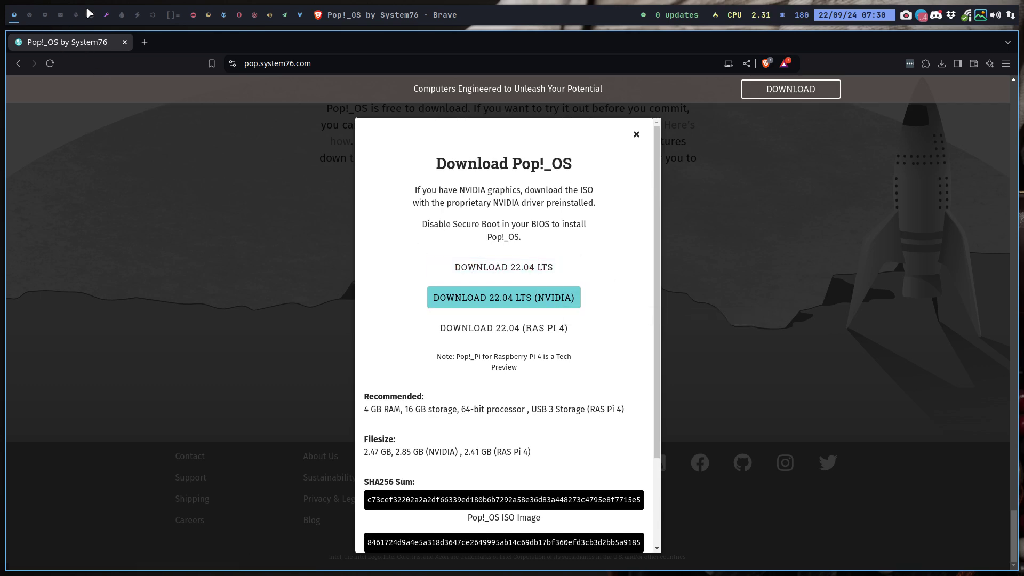
pyautogui.click(106, 15)
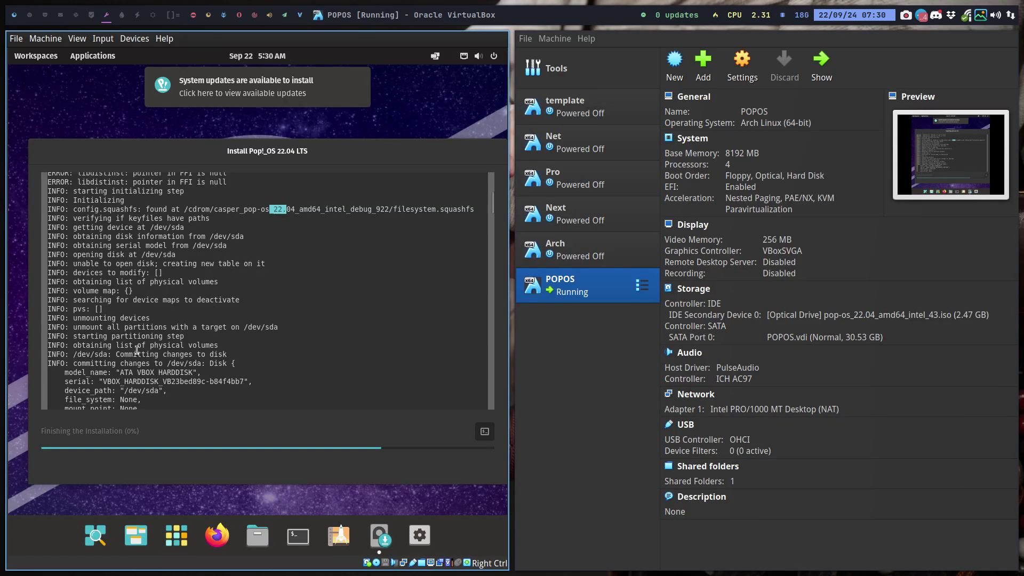
# In full screen, select the BOOTX64.EFI, initrd and kernelstub log lines, then go back to Brave's download page.
pyautogui.press('Control_R+f')
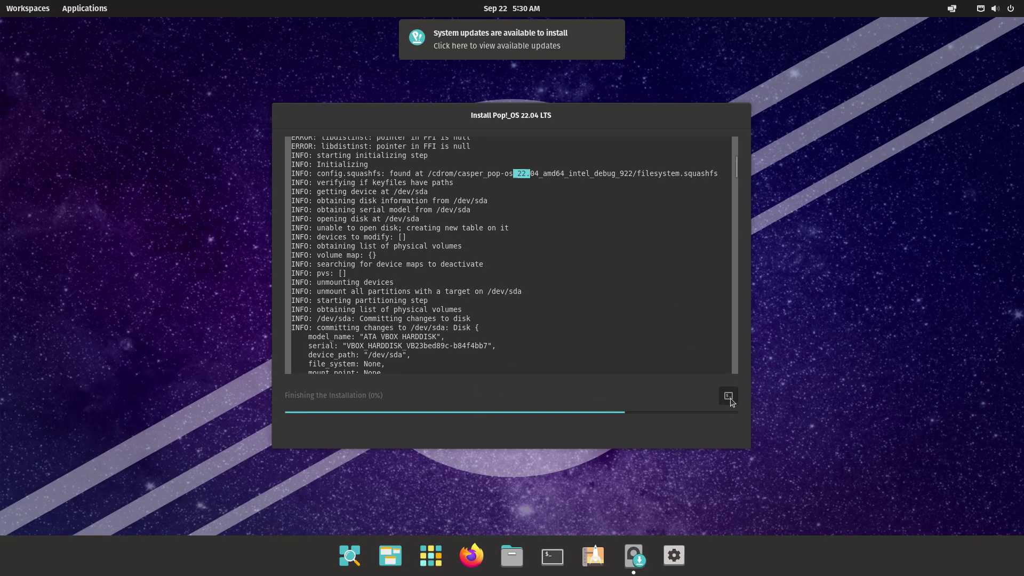
pyautogui.scroll(-6, 730, 267)
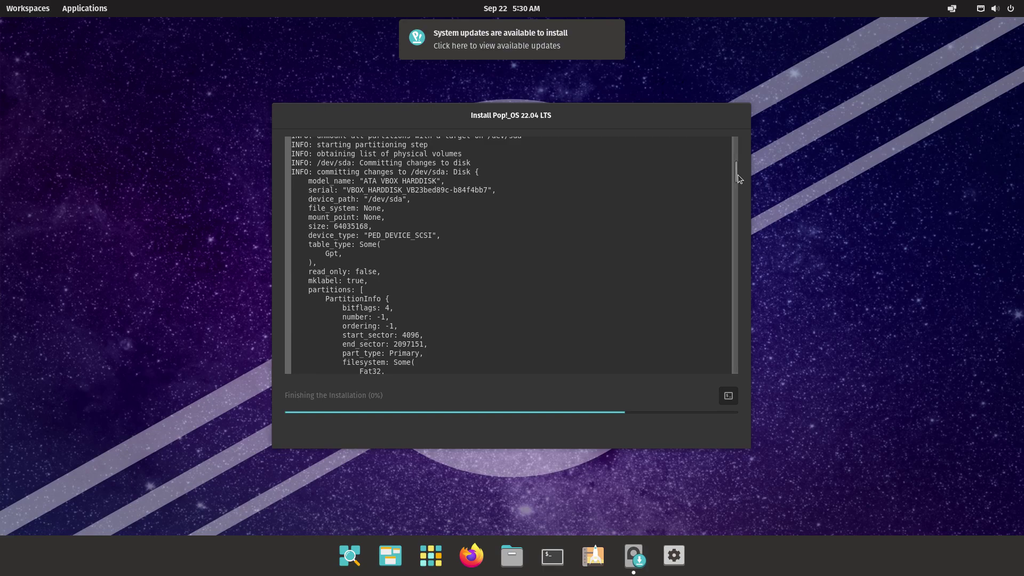
pyautogui.moveTo(738, 175); pyautogui.dragTo(709, 380)
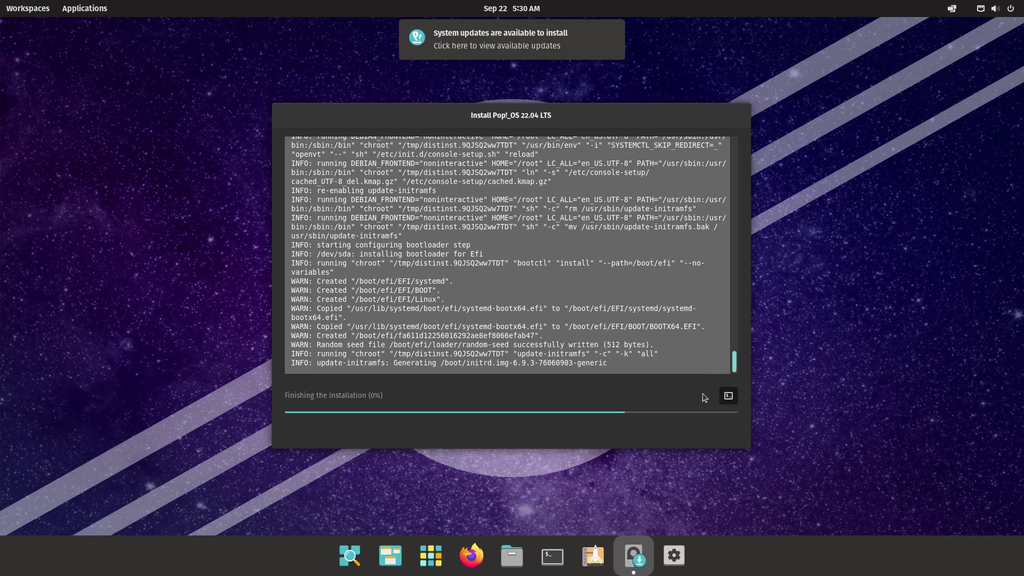
pyautogui.moveTo(568, 327); pyautogui.dragTo(704, 329)
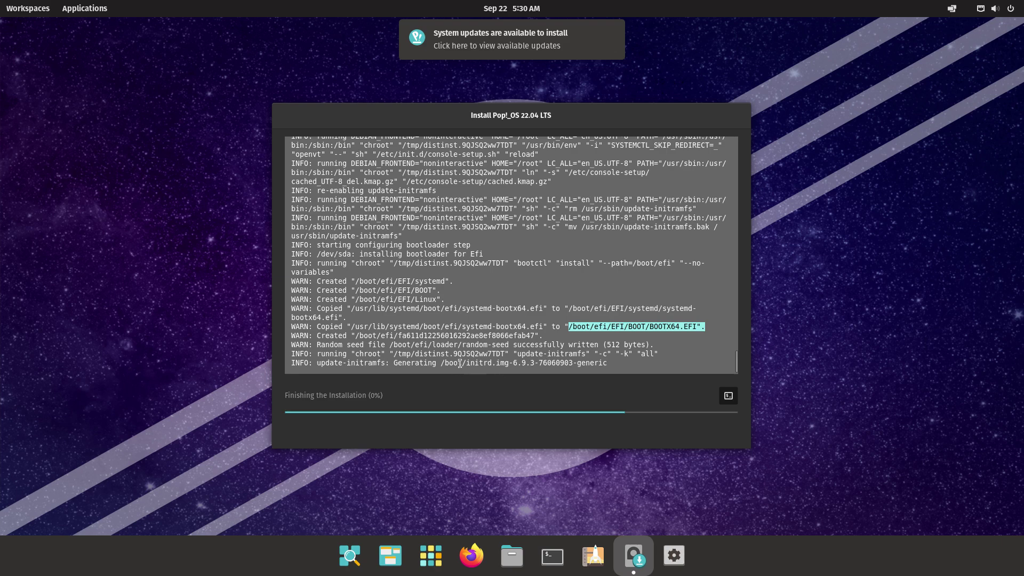
pyautogui.moveTo(461, 363); pyautogui.dragTo(561, 372)
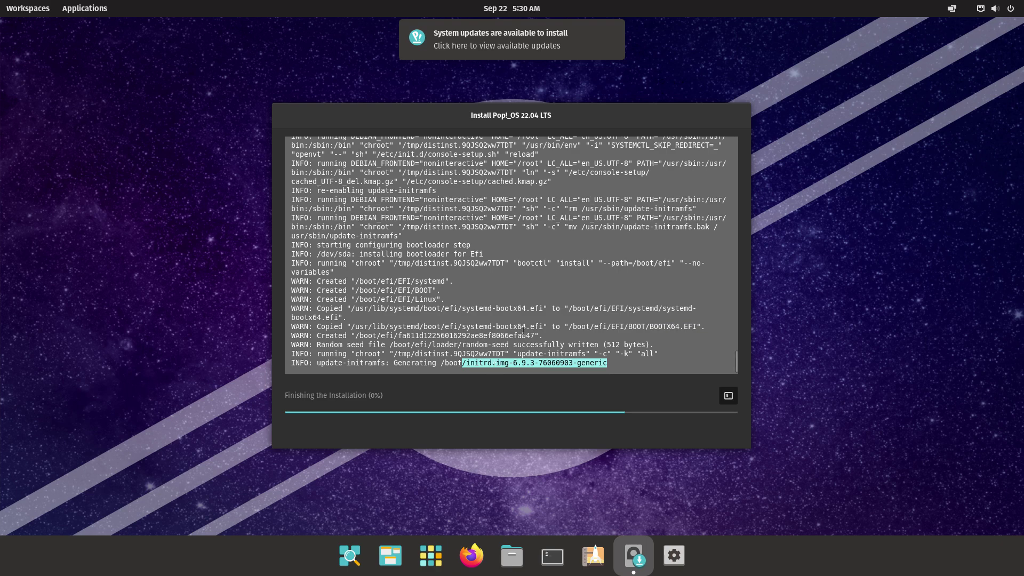
pyautogui.scroll(4, 676, 328)
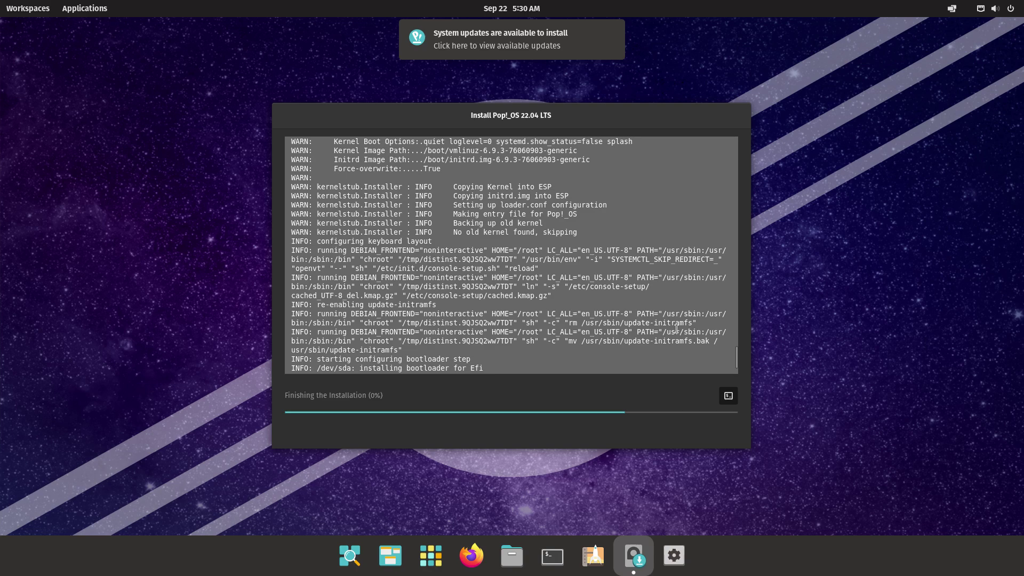
pyautogui.moveTo(490, 186); pyautogui.dragTo(535, 187)
pyautogui.scroll(6, 557, 239)
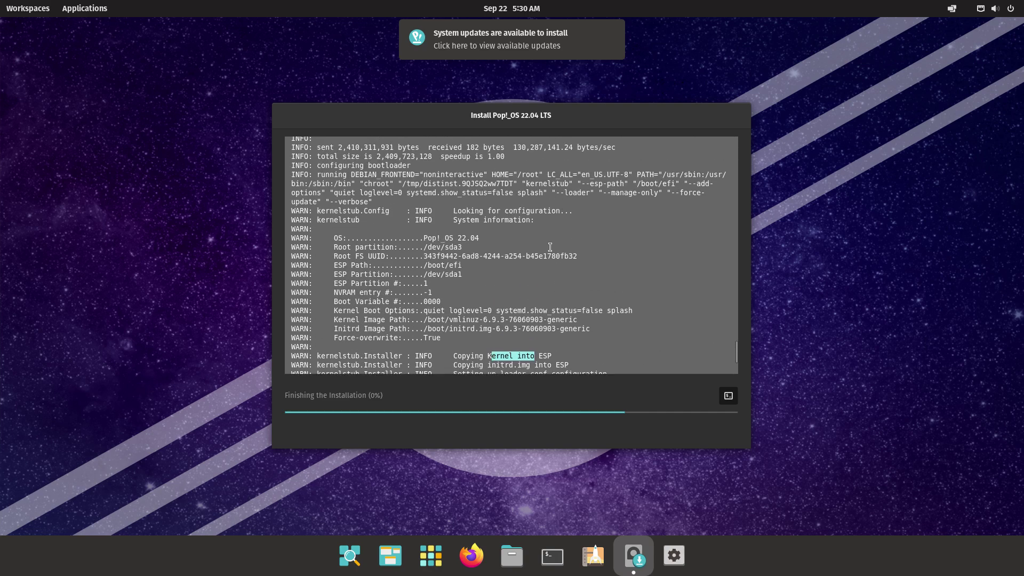
pyautogui.doubleClick(338, 357)
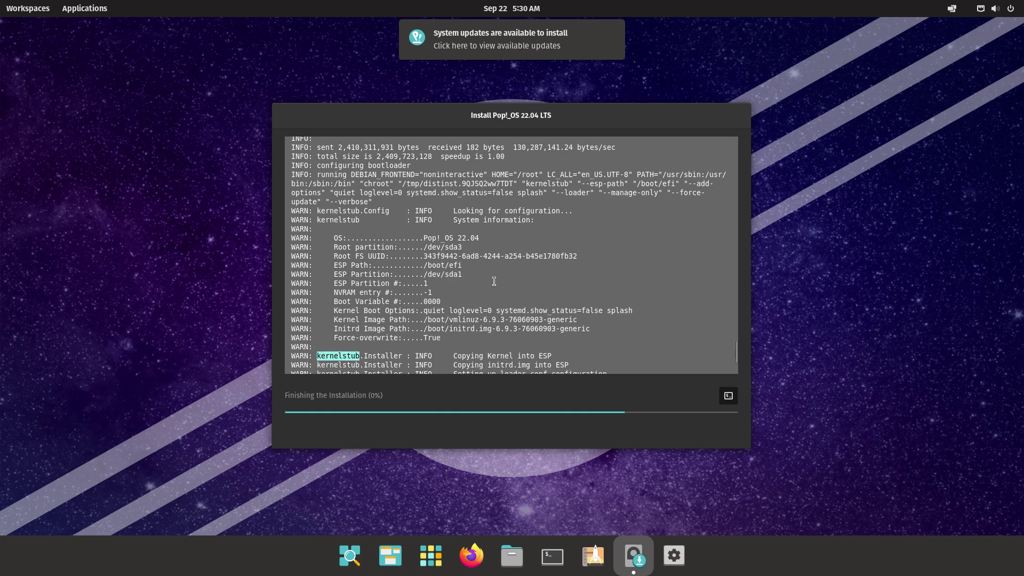
pyautogui.press('Control_R+f')
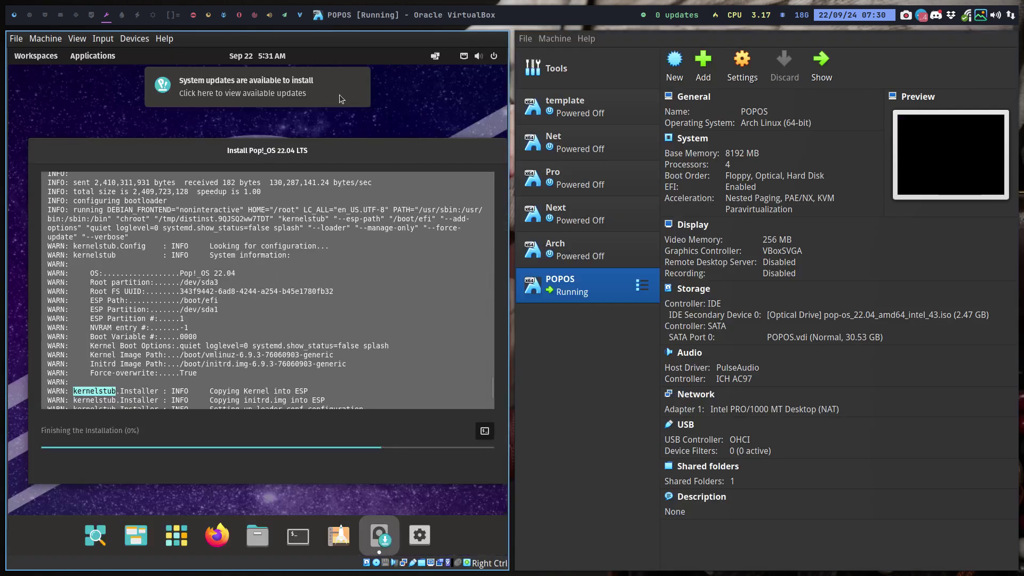
pyautogui.click(13, 16)
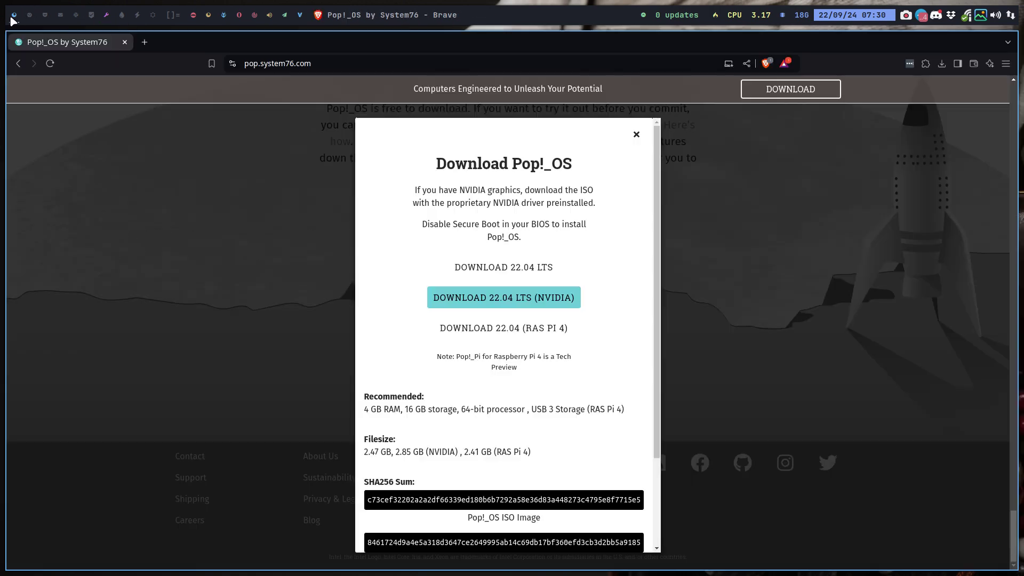
# In a new tab, search 'arch wiki grub' and open the GRUB - ArchWiki article.
pyautogui.click(146, 42)
pyautogui.write('arch wiki stu')
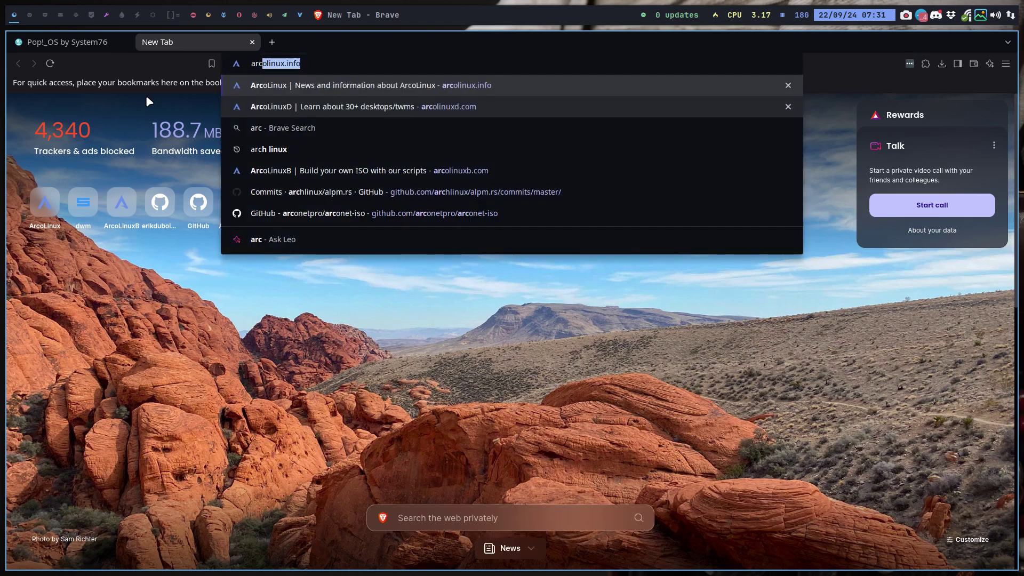
pyautogui.write('b')
pyautogui.press('Return')
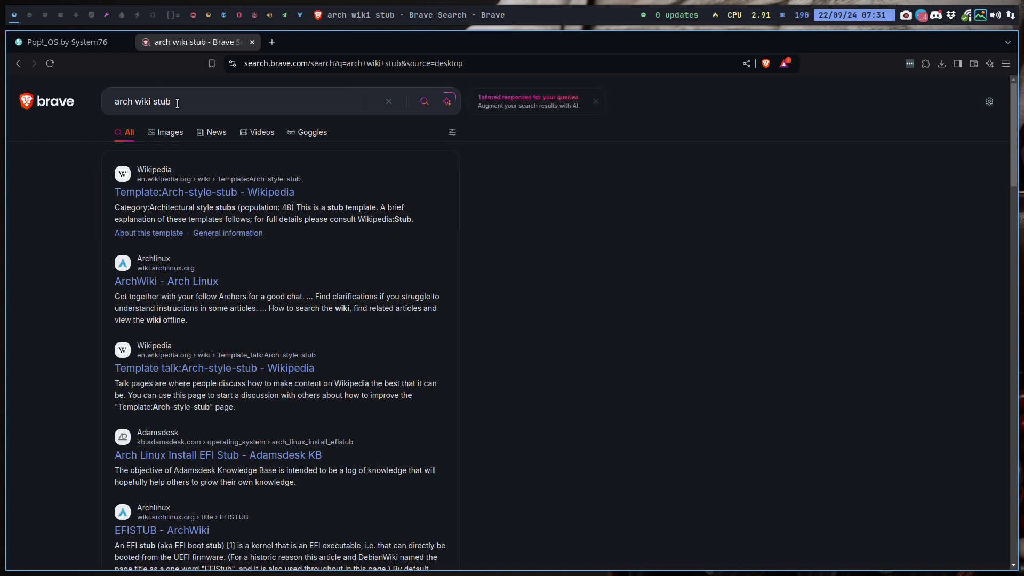
pyautogui.doubleClick(160, 99)
pyautogui.write('grub')
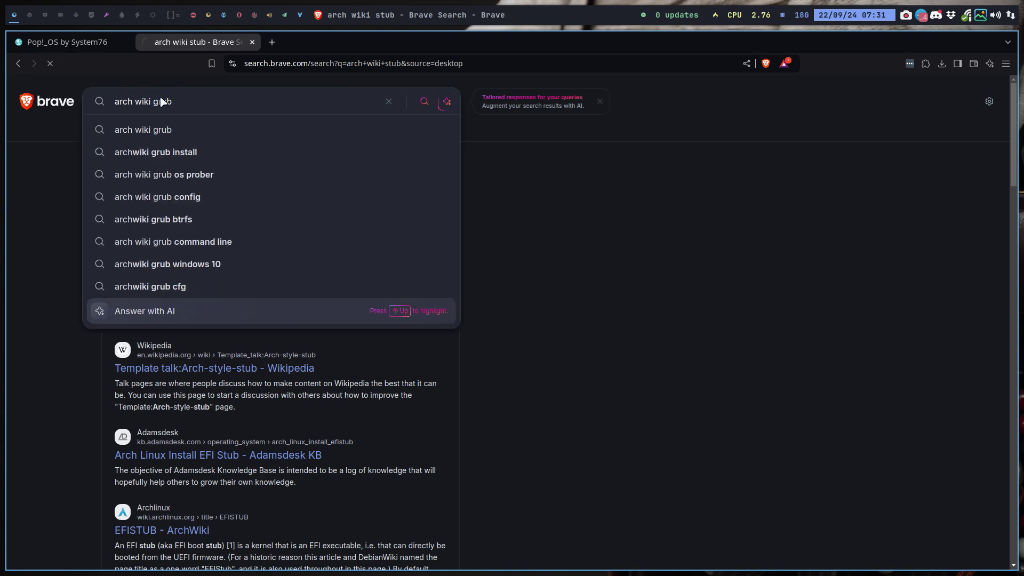
pyautogui.press('Return')
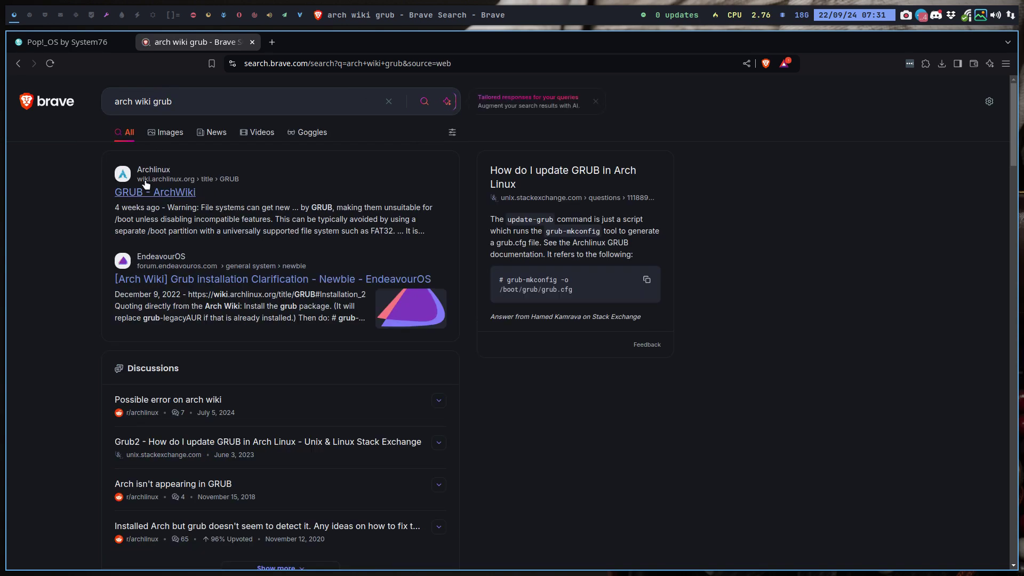
pyautogui.click(160, 193)
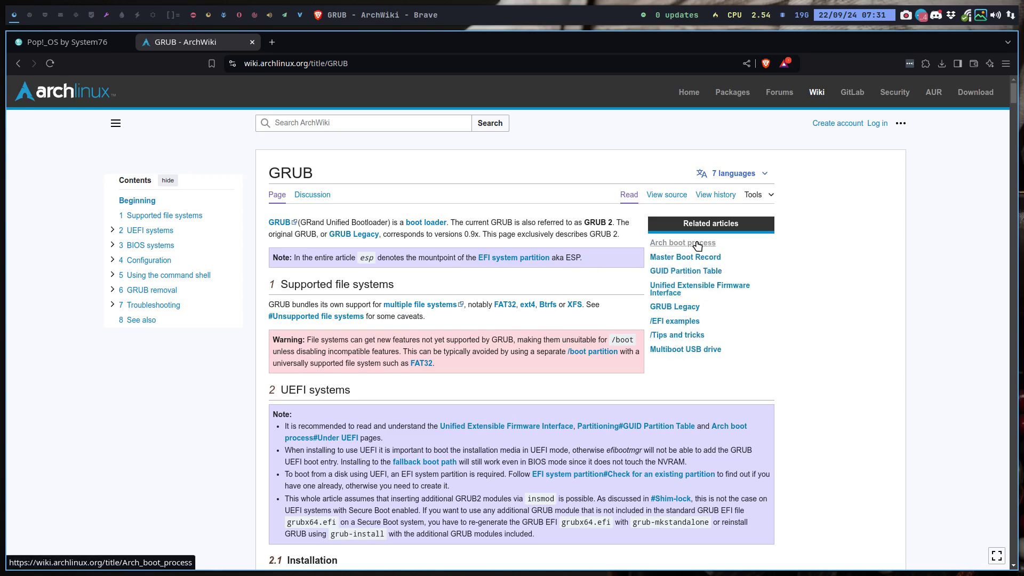
# Read the GRUB article, then search ArchWiki for 'stub' and open the EFI stub article.
pyautogui.scroll(-5, 127, 408)
pyautogui.scroll(-20, 127, 408)
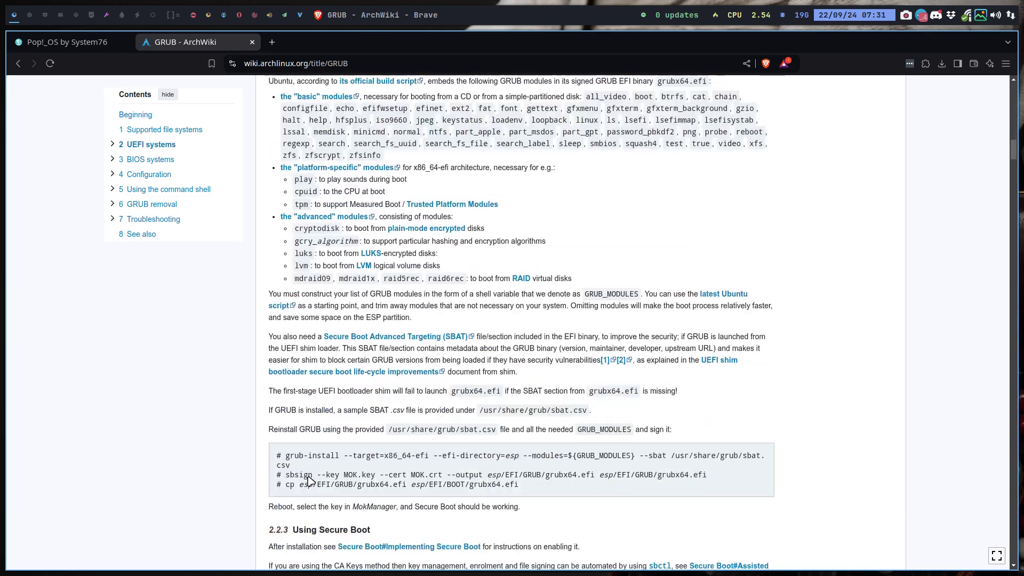
pyautogui.scroll(-20, 1001, 172)
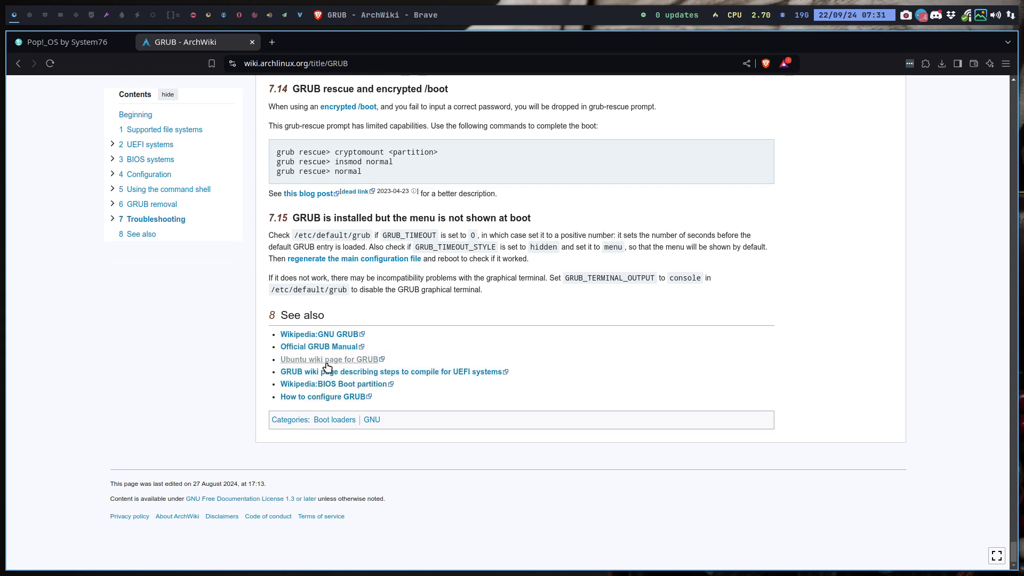
pyautogui.scroll(7, 373, 272)
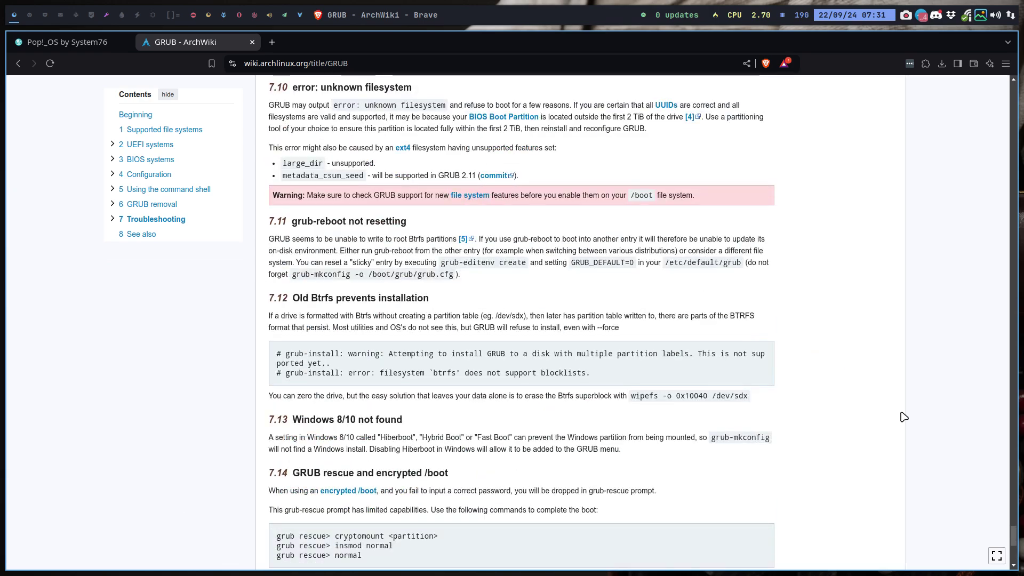
pyautogui.moveTo(1009, 541); pyautogui.dragTo(1010, 93)
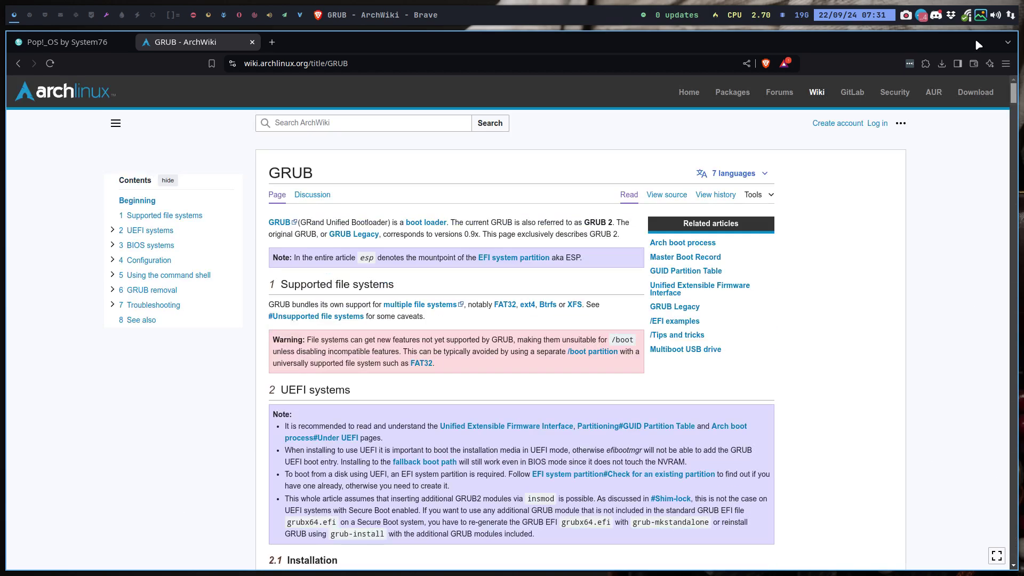
pyautogui.click(316, 122)
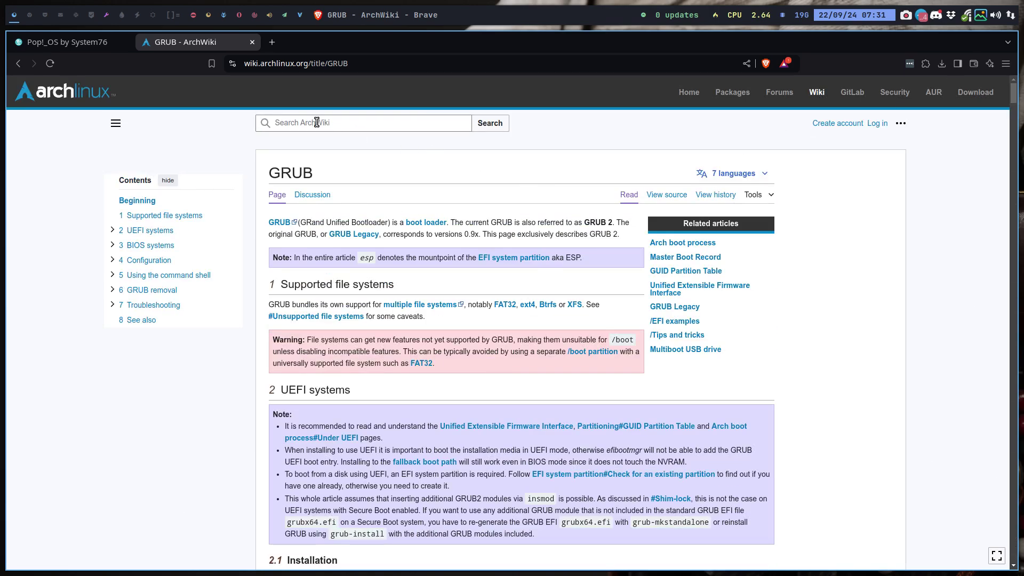
pyautogui.write('stub')
pyautogui.press('Return')
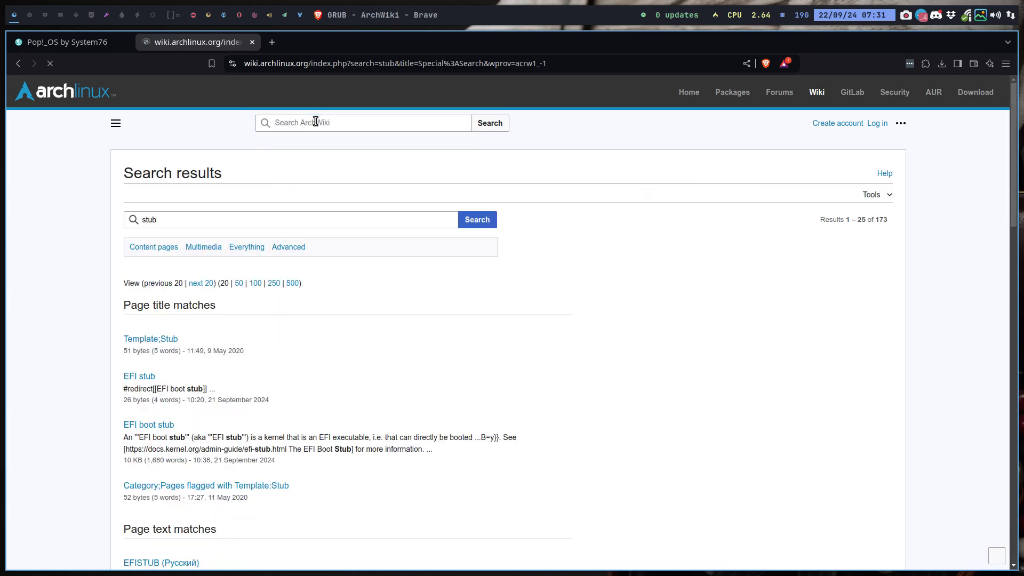
pyautogui.click(143, 377)
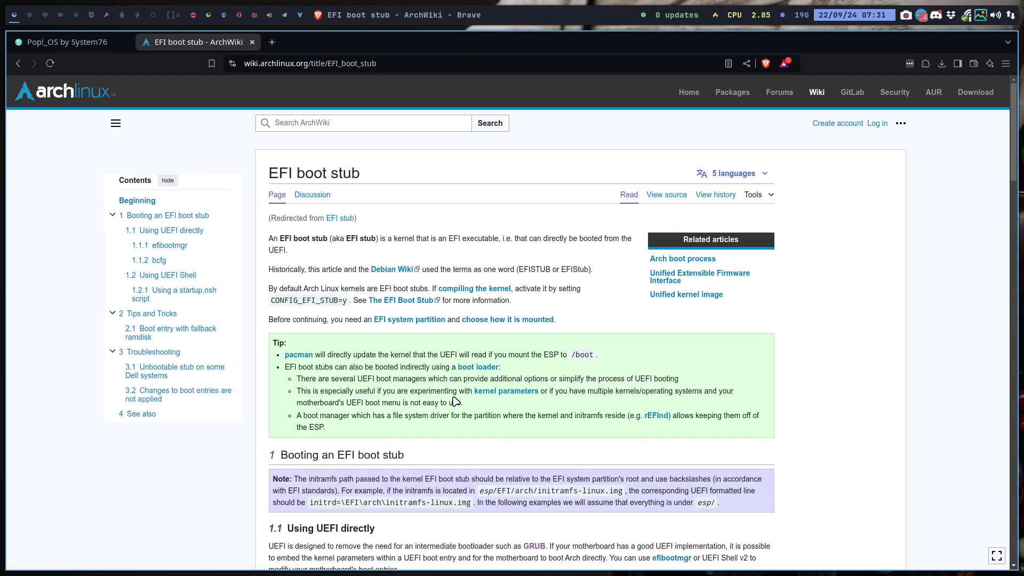
# Skim the EFI boot stub article and return to the VirtualBox VM in full screen.
pyautogui.scroll(-5, 454, 401)
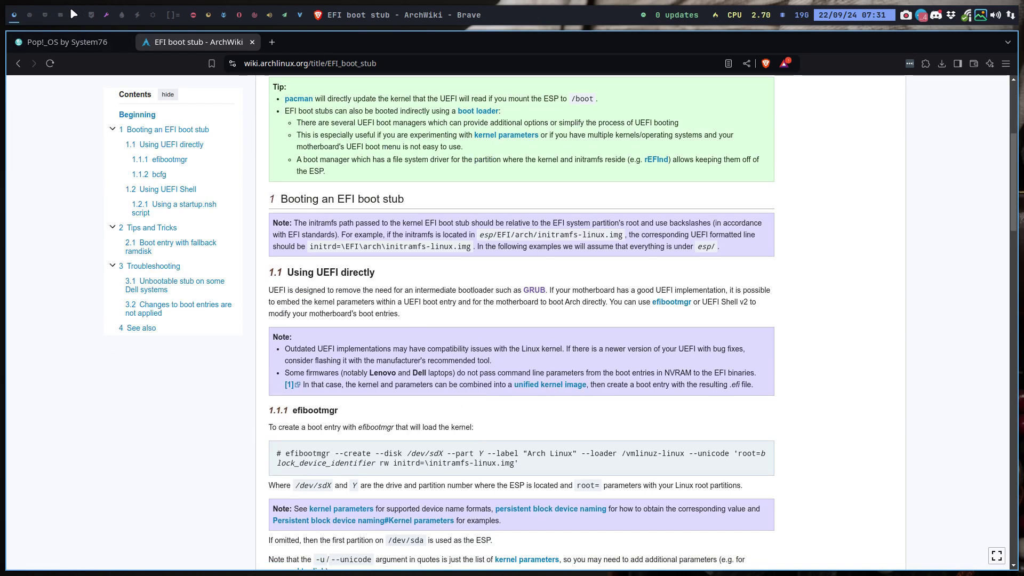
pyautogui.click(107, 16)
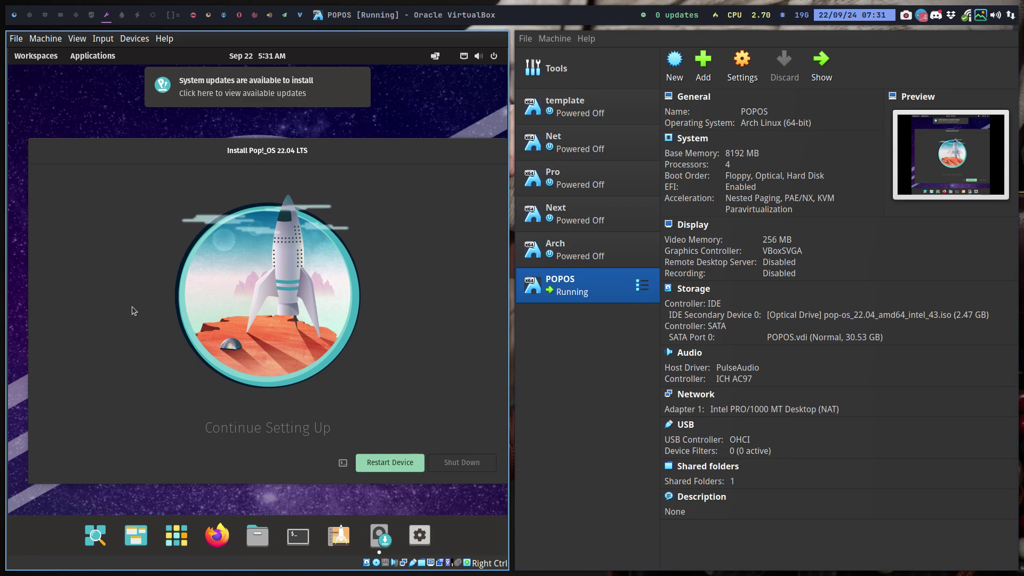
pyautogui.press('Control_R+f')
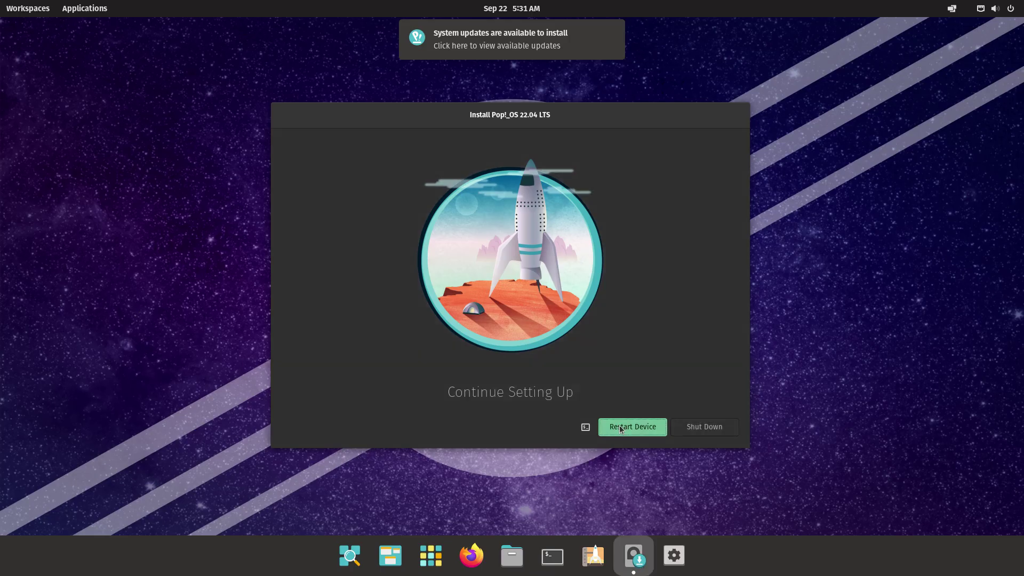
# Choose Restart Device so the POPOS VM reboots to the new user's login screen.
pyautogui.click(621, 427)
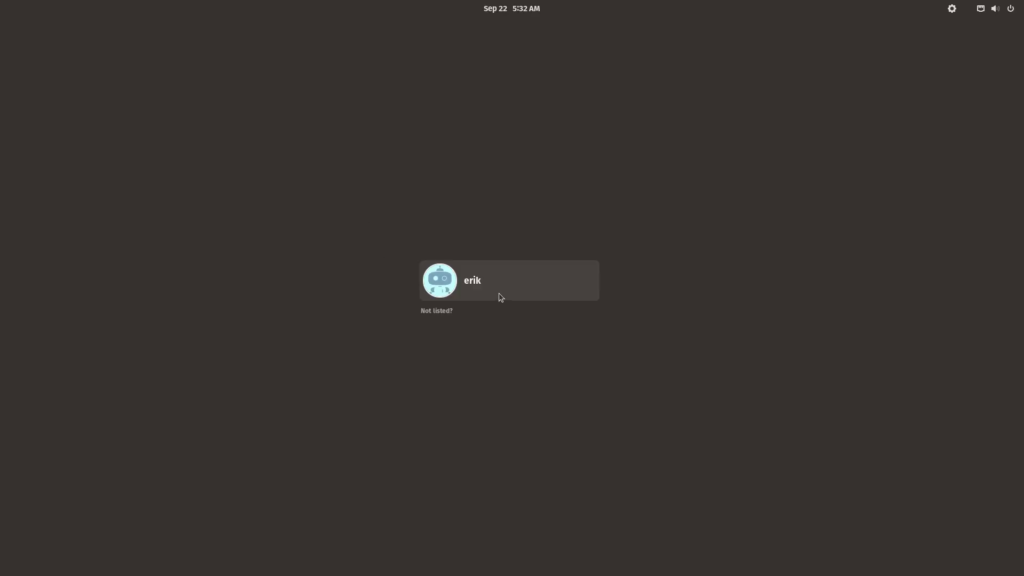
# Select the user account and log in with its password.
pyautogui.click(502, 297)
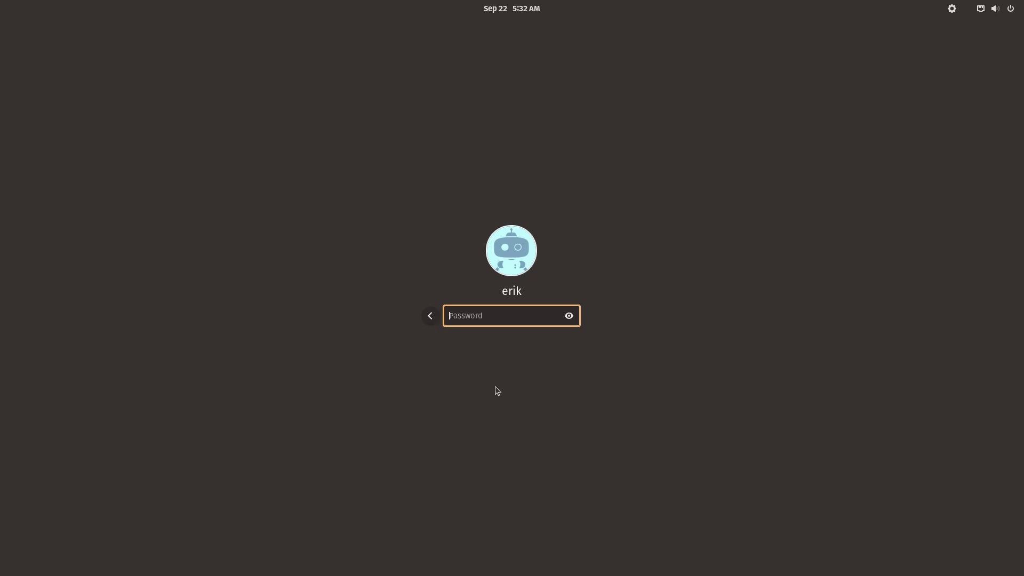
pyautogui.press('Return')
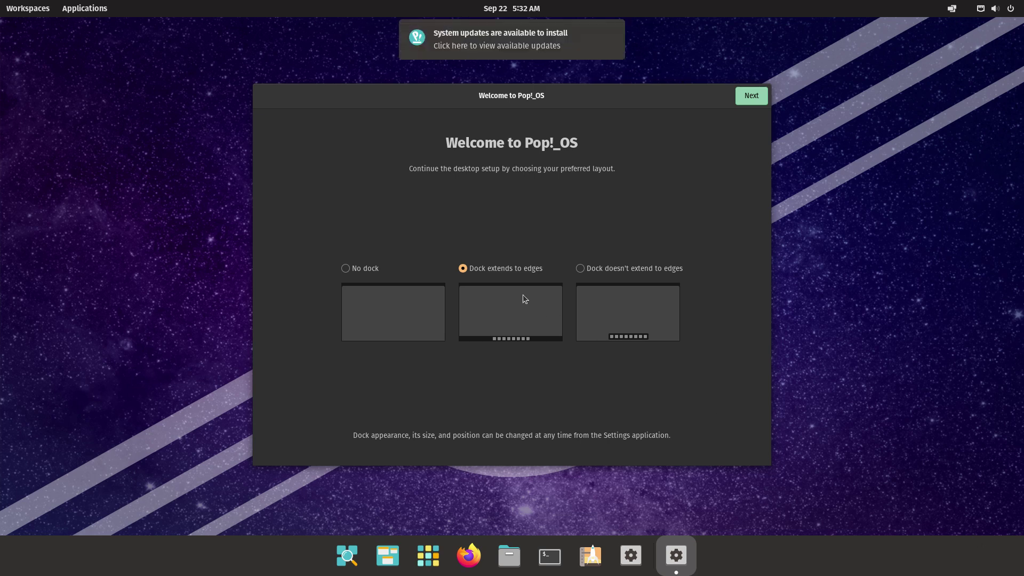
# Choose 'Dock doesn't extend to edges', then preview the Workspaces and Applications overviews.
pyautogui.click(580, 268)
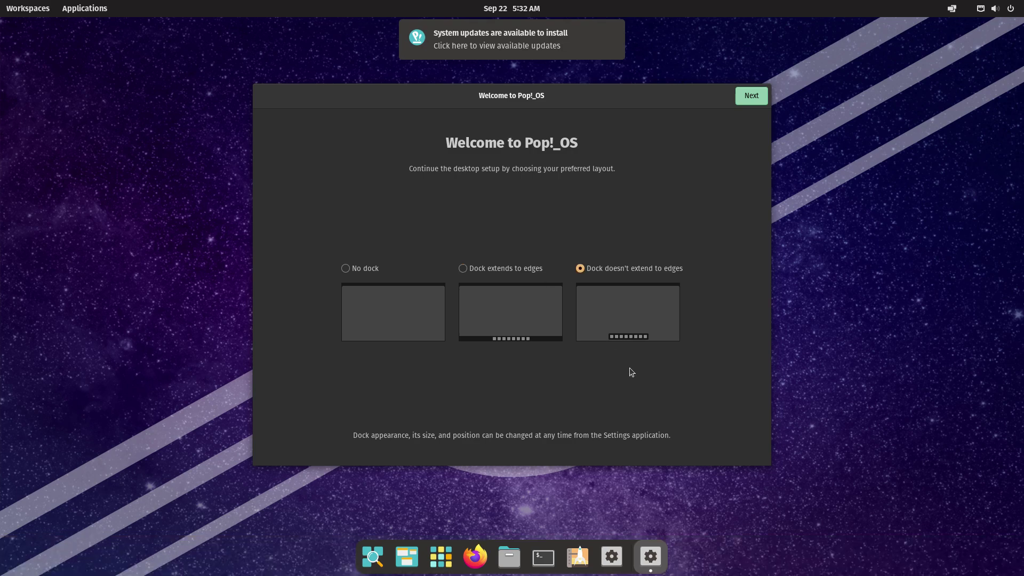
pyautogui.click(752, 96)
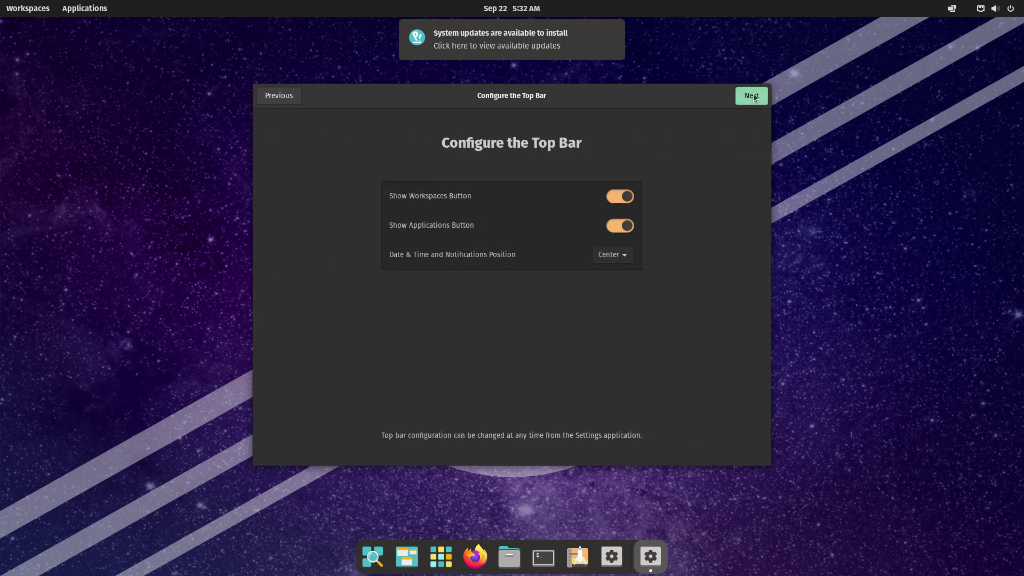
pyautogui.click(12, 10)
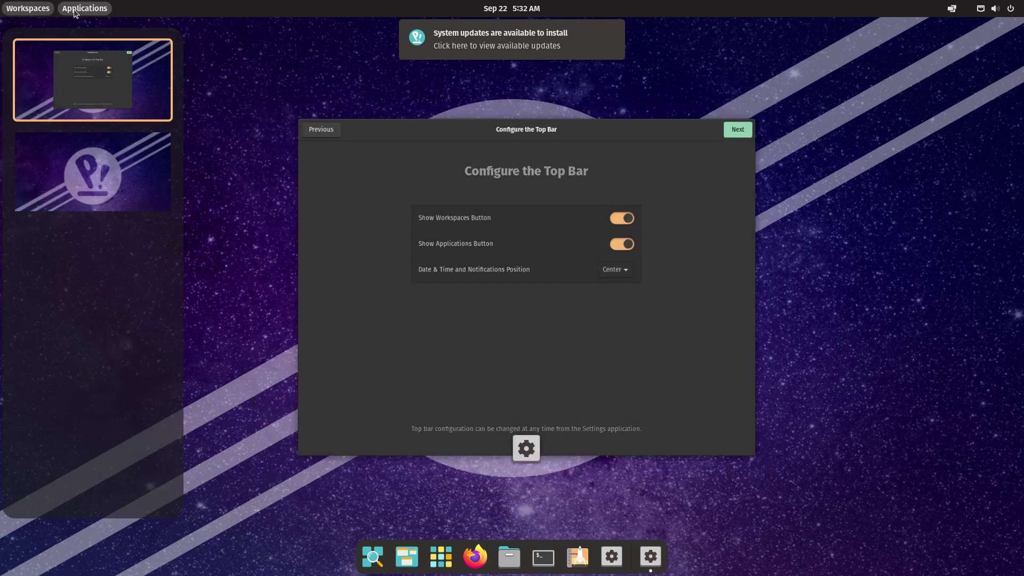
pyautogui.click(75, 13)
pyautogui.click(729, 81)
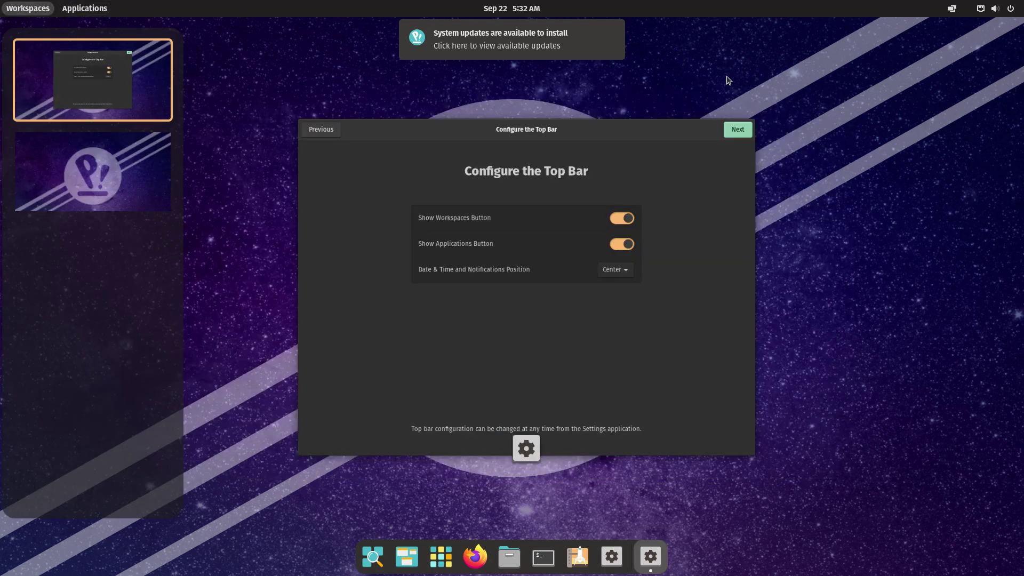
pyautogui.click(654, 292)
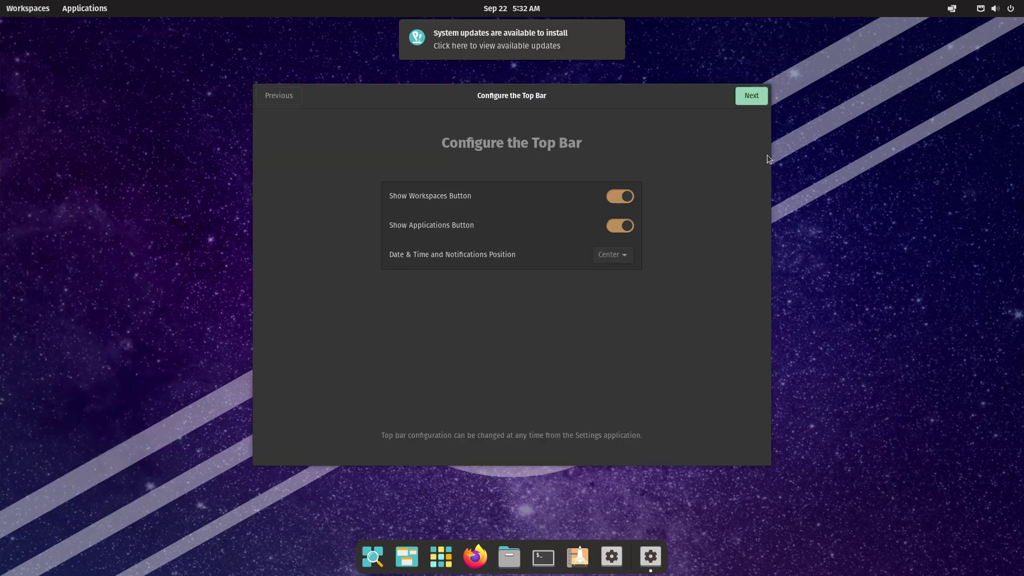
# Advance through the launcher, gestures, appearance and privacy pages to Time Zone.
pyautogui.click(756, 101)
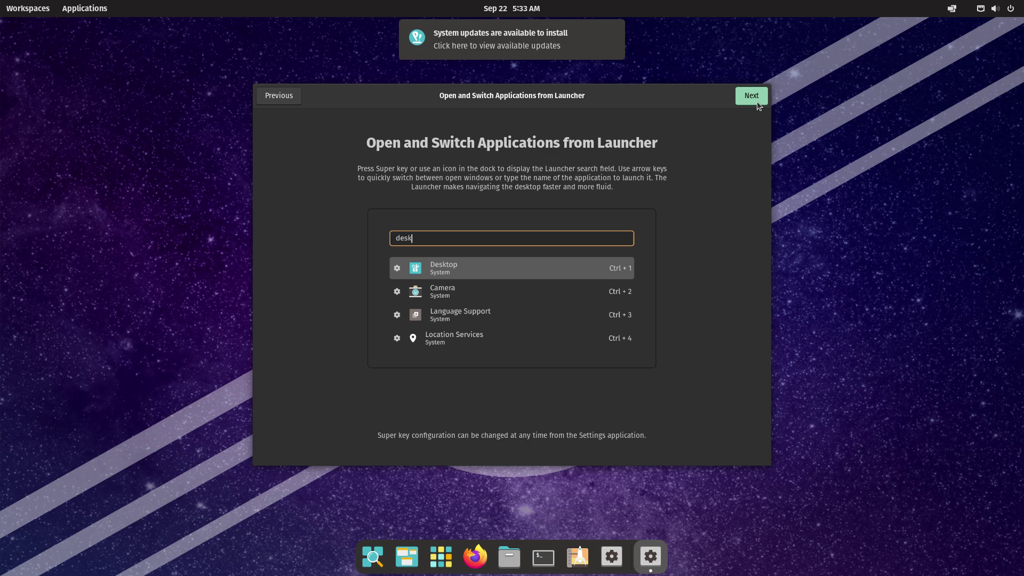
pyautogui.click(757, 102)
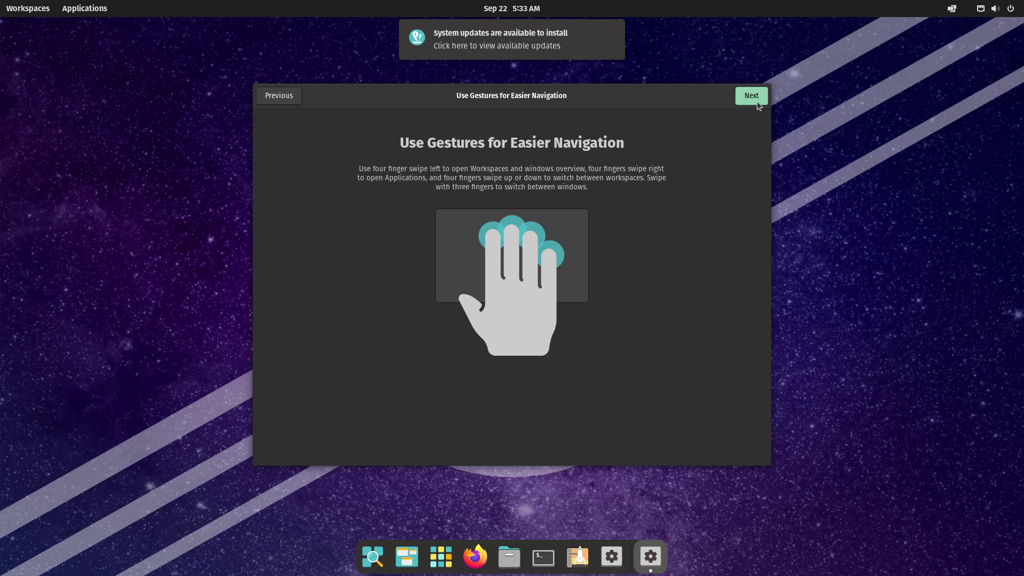
pyautogui.click(757, 103)
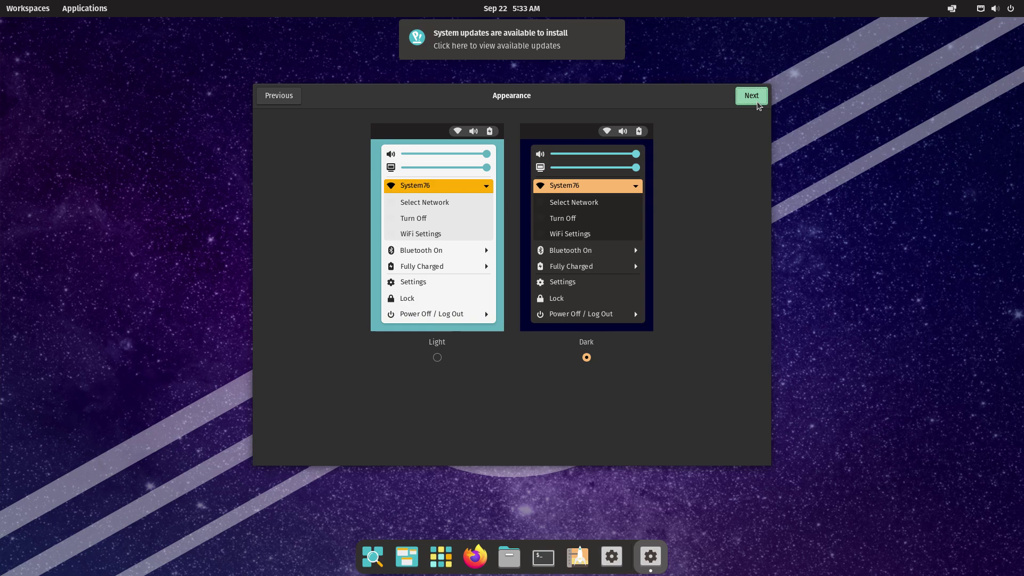
pyautogui.click(757, 101)
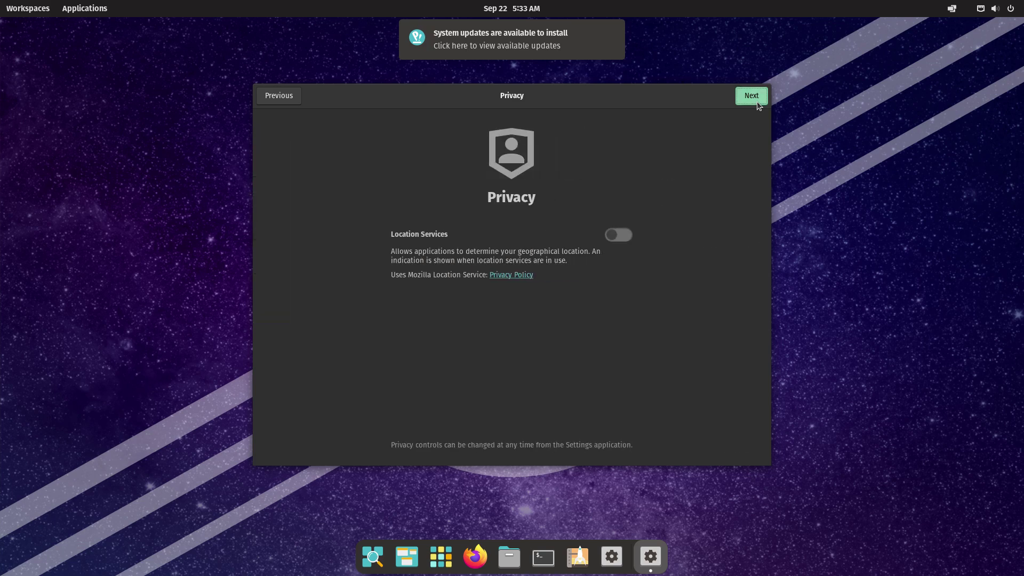
pyautogui.click(757, 101)
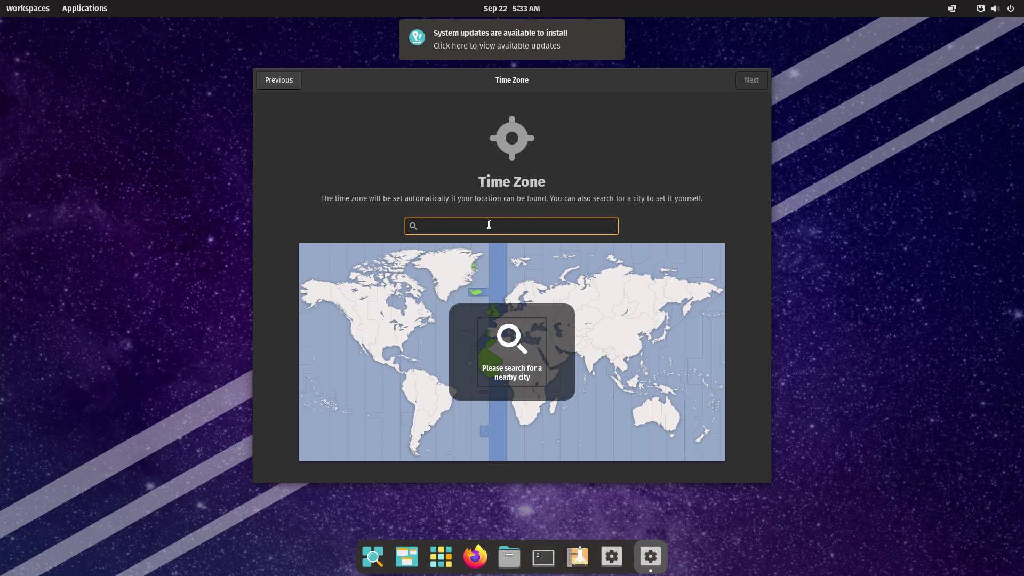
# Set the time zone to Brussels, Belgium and skip the online accounts page.
pyautogui.write('bruss')
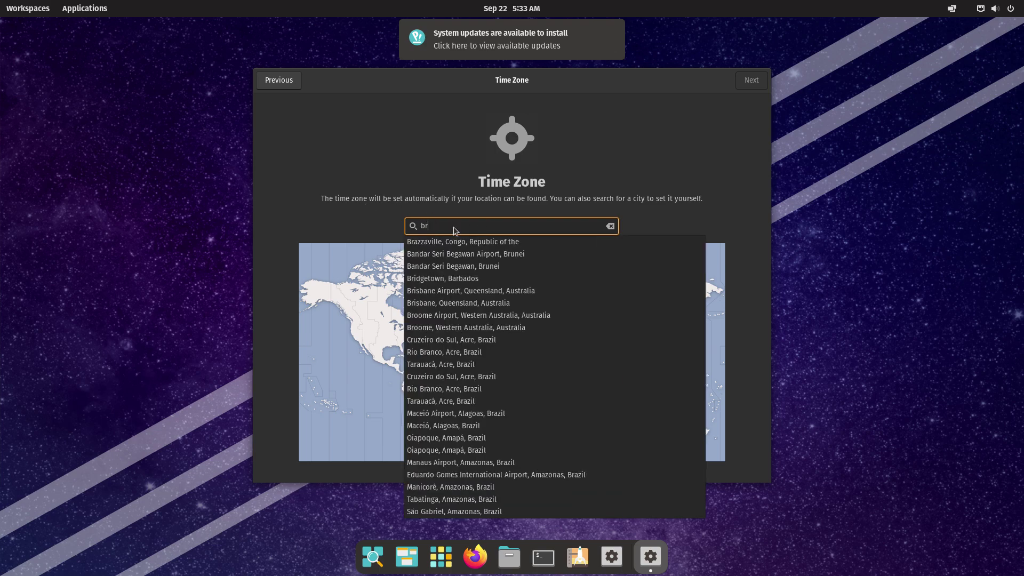
pyautogui.press('Down')
pyautogui.press('Down')
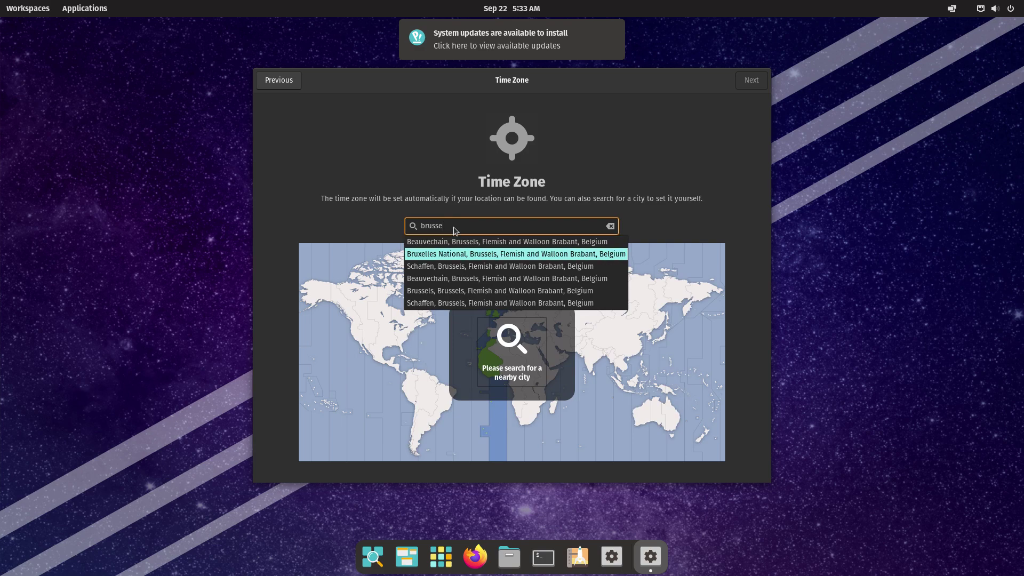
pyautogui.press('Down')
pyautogui.press('Down')
pyautogui.press('Down')
pyautogui.press('Return')
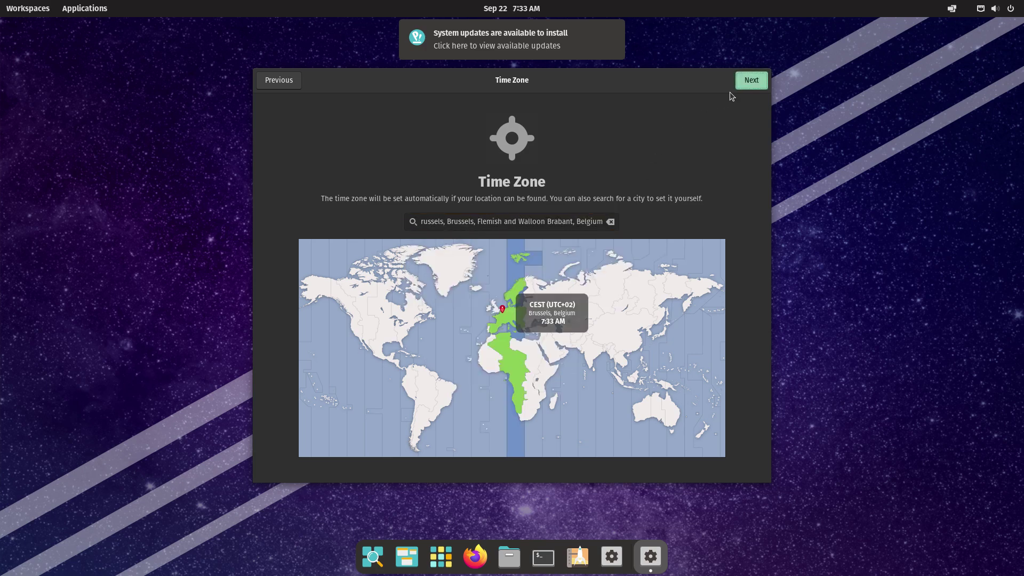
pyautogui.click(753, 86)
pyautogui.click(751, 87)
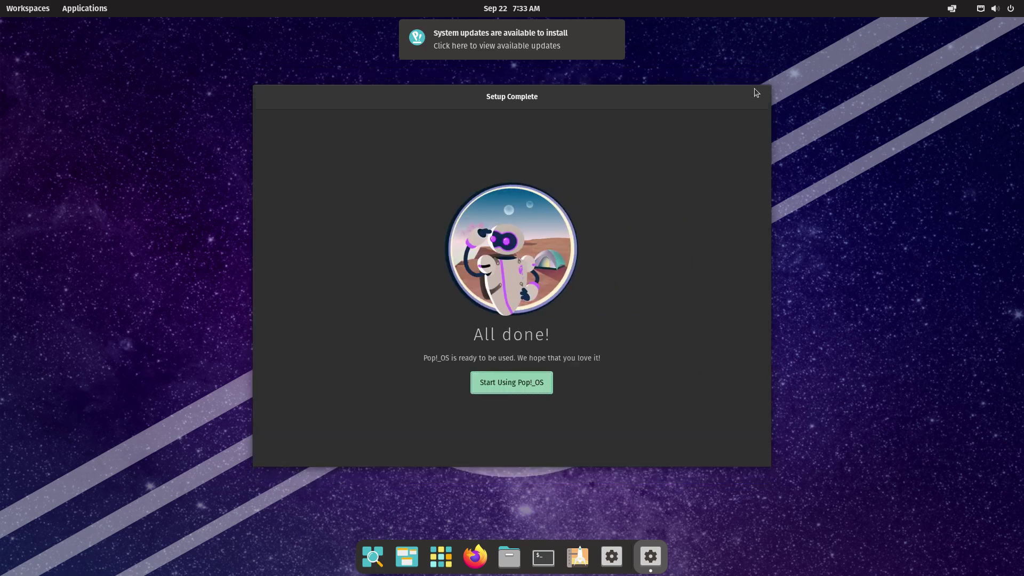
# Finish initial setup, then briefly open and close Display Settings from the desktop menu.
pyautogui.click(523, 384)
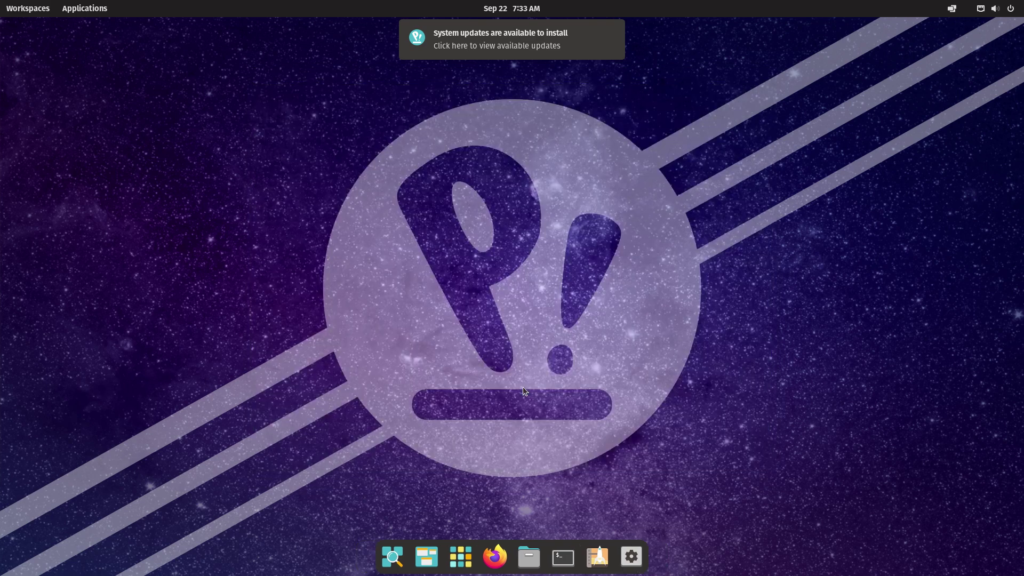
pyautogui.rightClick(517, 149)
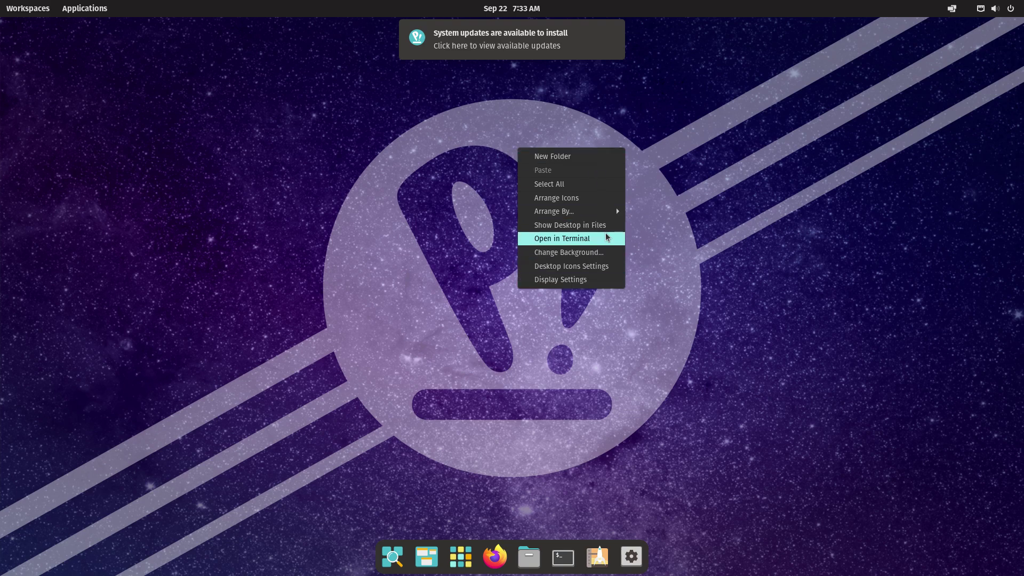
pyautogui.click(582, 282)
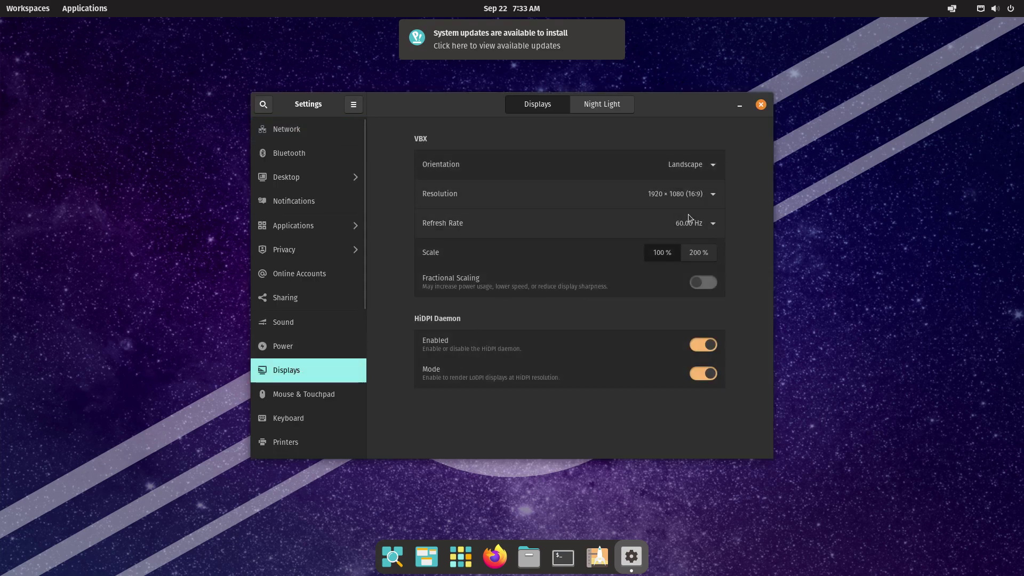
pyautogui.click(761, 104)
# Set the wallpaper to the robot-over-city-skyline image and close Settings.
pyautogui.rightClick(614, 147)
pyautogui.click(619, 251)
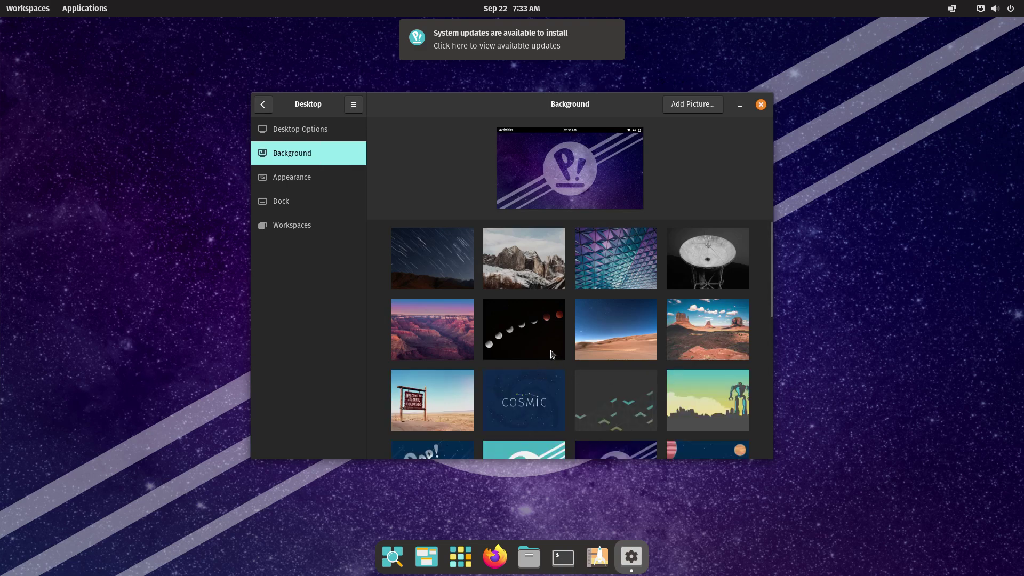
pyautogui.click(695, 402)
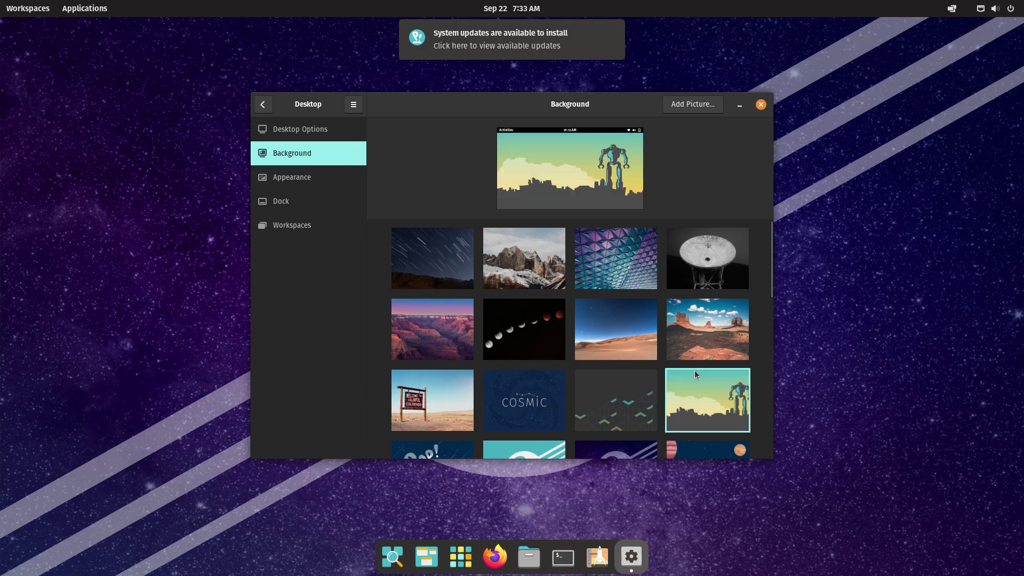
pyautogui.moveTo(645, 200); pyautogui.dragTo(394, 196)
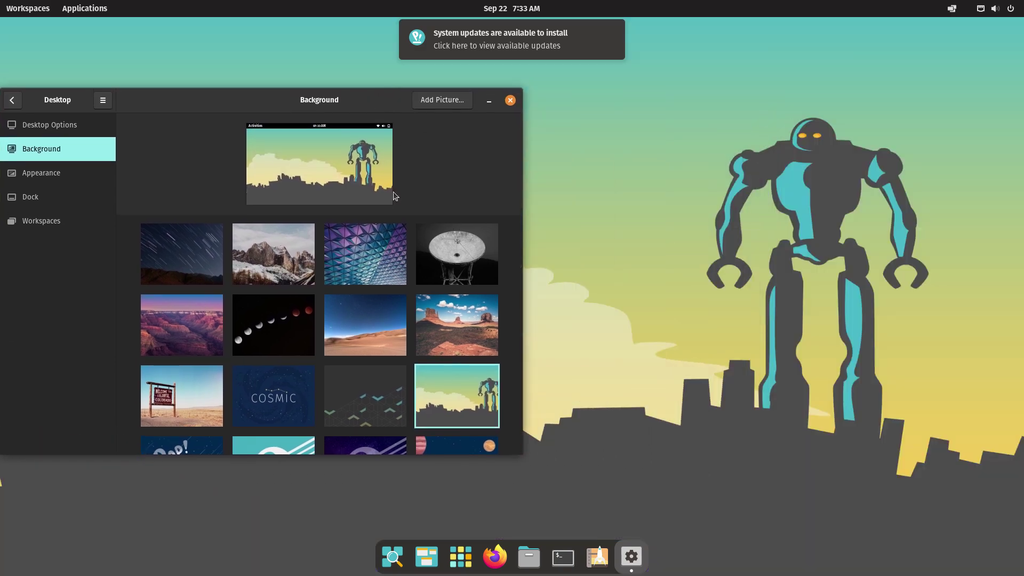
pyautogui.click(511, 100)
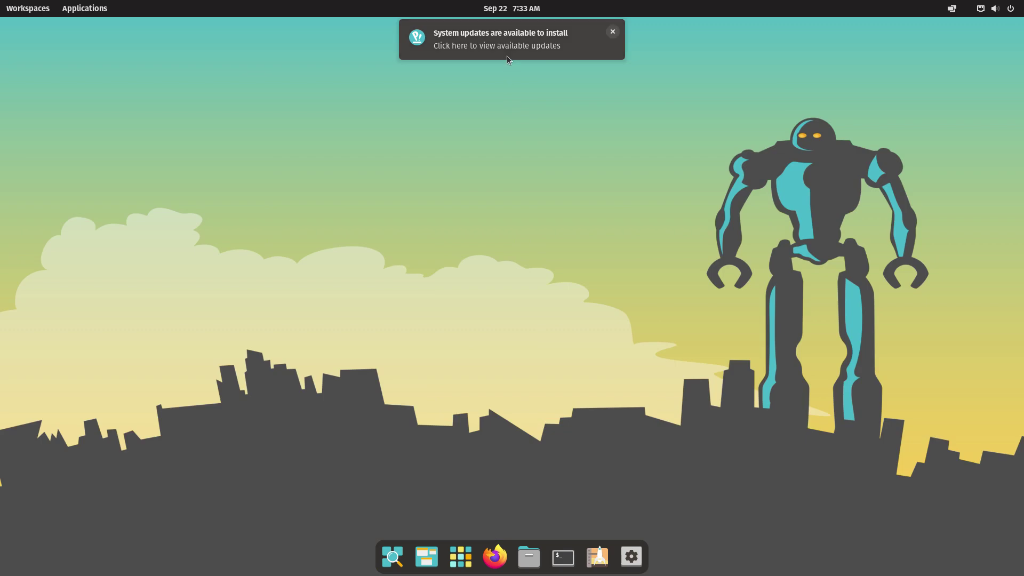
# Run sudo apt upgrade in a new Terminal window.
pyautogui.click(563, 557)
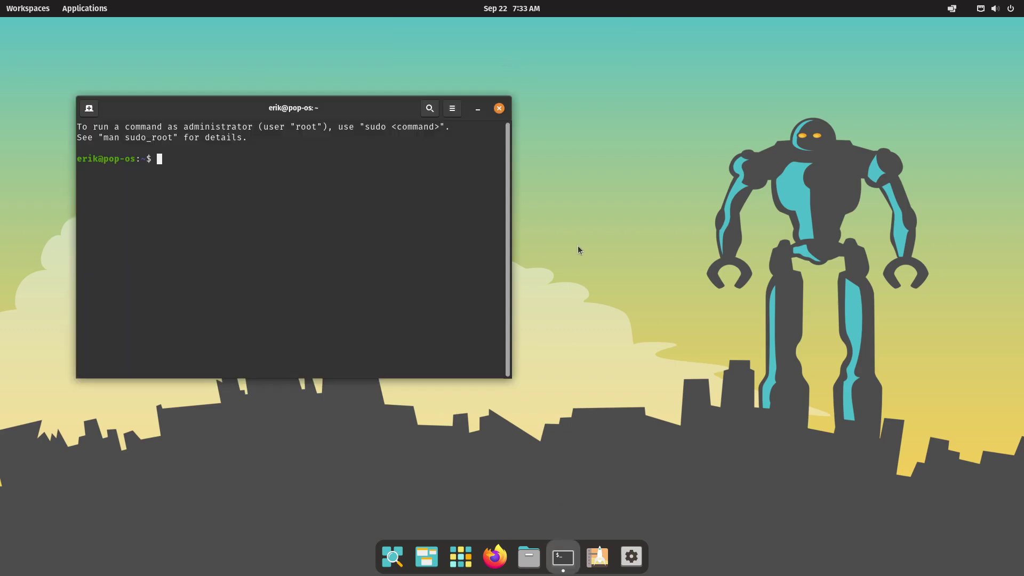
pyautogui.write('sudo apt upgrade')
pyautogui.press('Return')
pyautogui.press('Return')
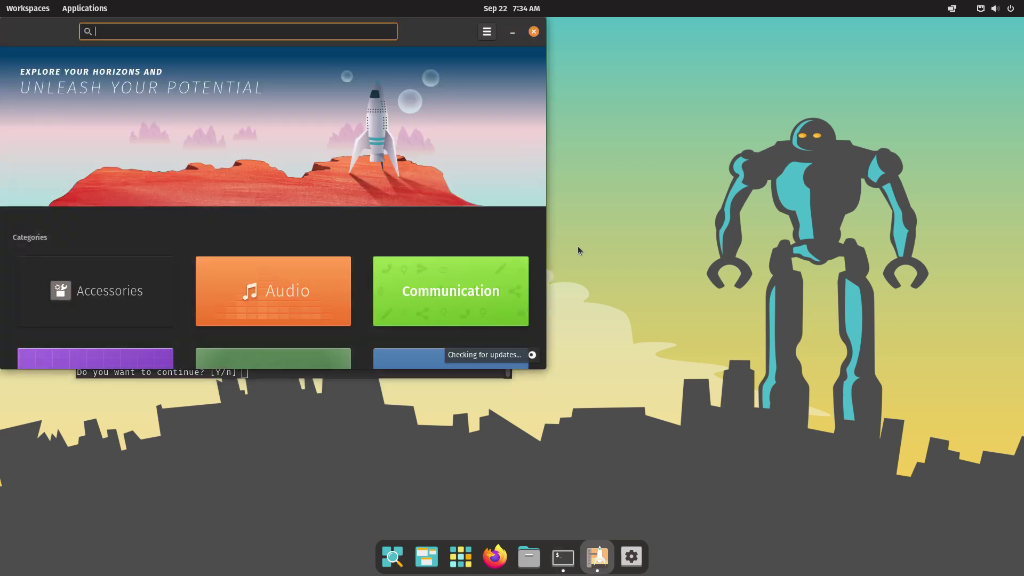
# Move Pop!_Shop aside and confirm the apt upgrade in the terminal.
pyautogui.moveTo(472, 22); pyautogui.dragTo(920, 142)
pyautogui.click(287, 241)
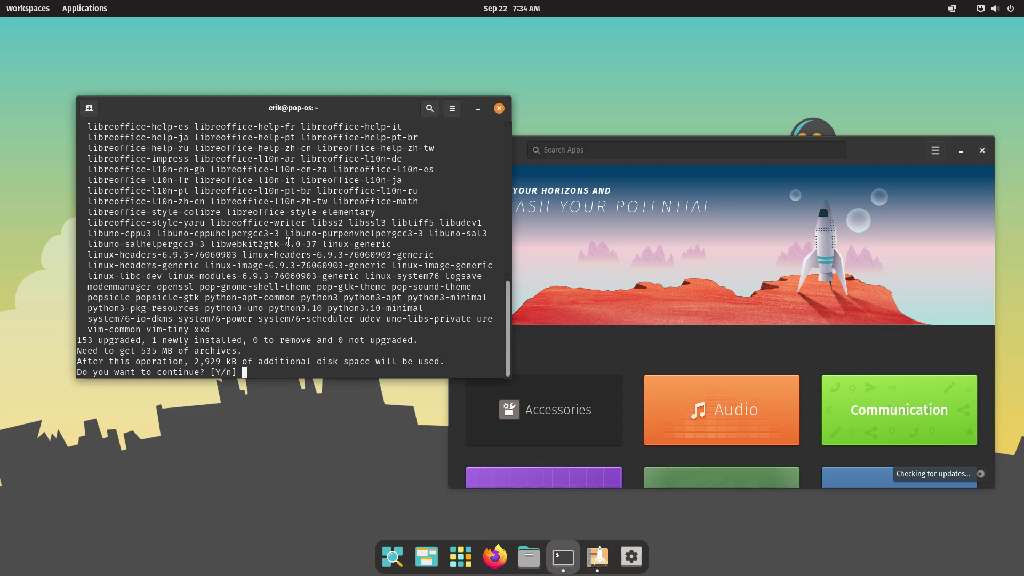
pyautogui.press('Return')
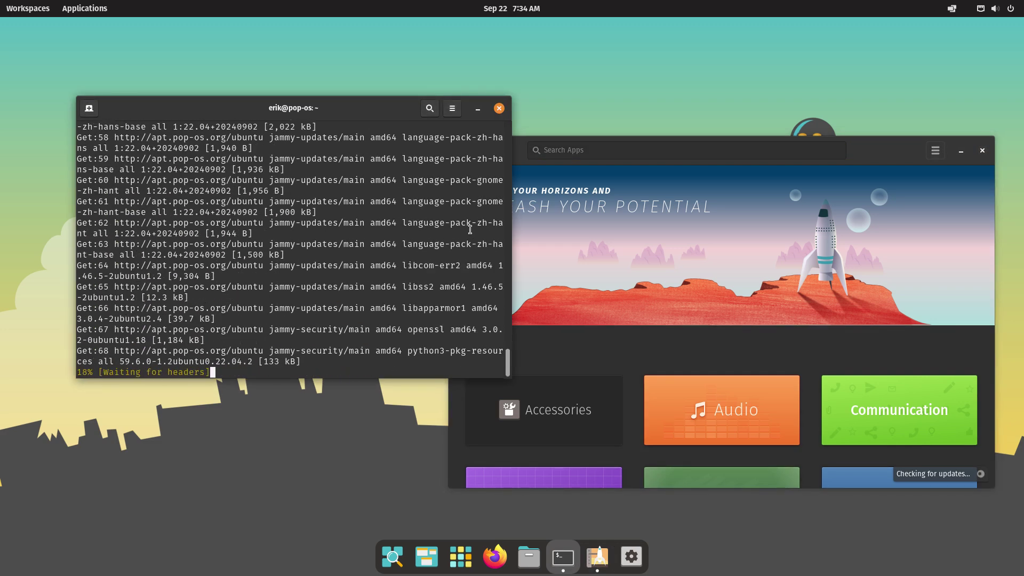
# Look through Pop!_Shop's menu and categories, then open the Internet category.
pyautogui.click(886, 156)
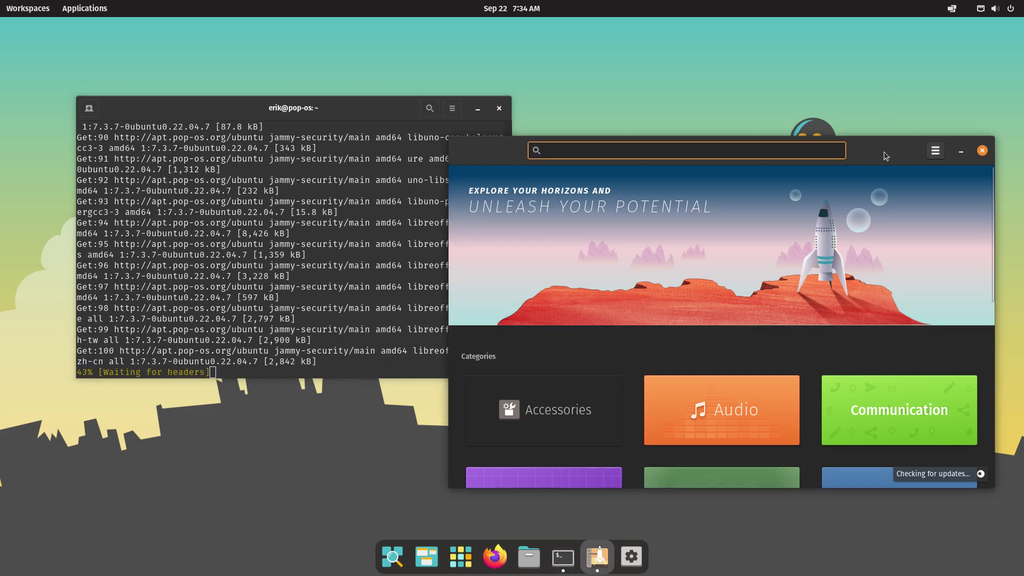
pyautogui.click(935, 150)
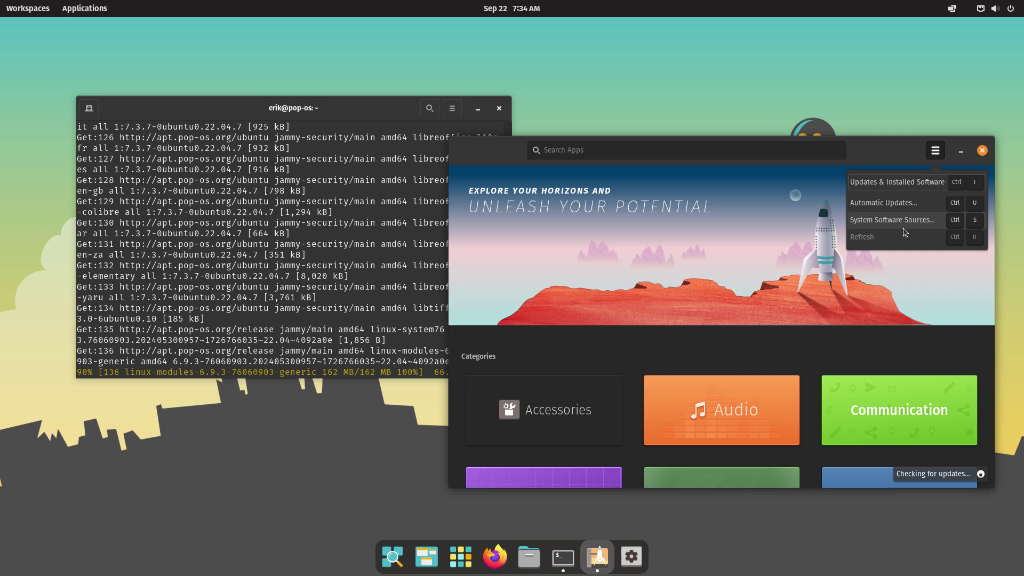
pyautogui.click(925, 154)
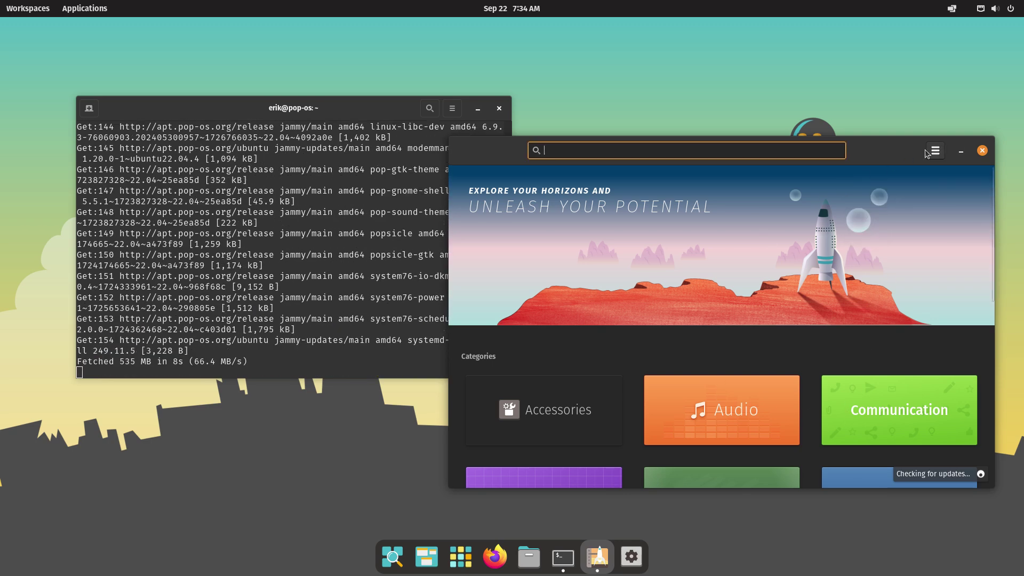
pyautogui.click(936, 151)
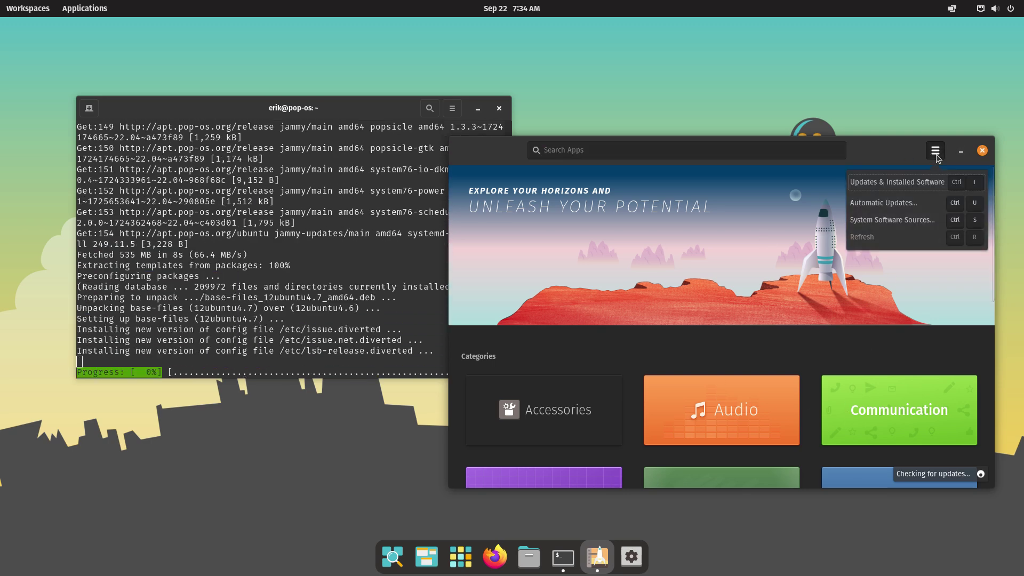
pyautogui.click(937, 154)
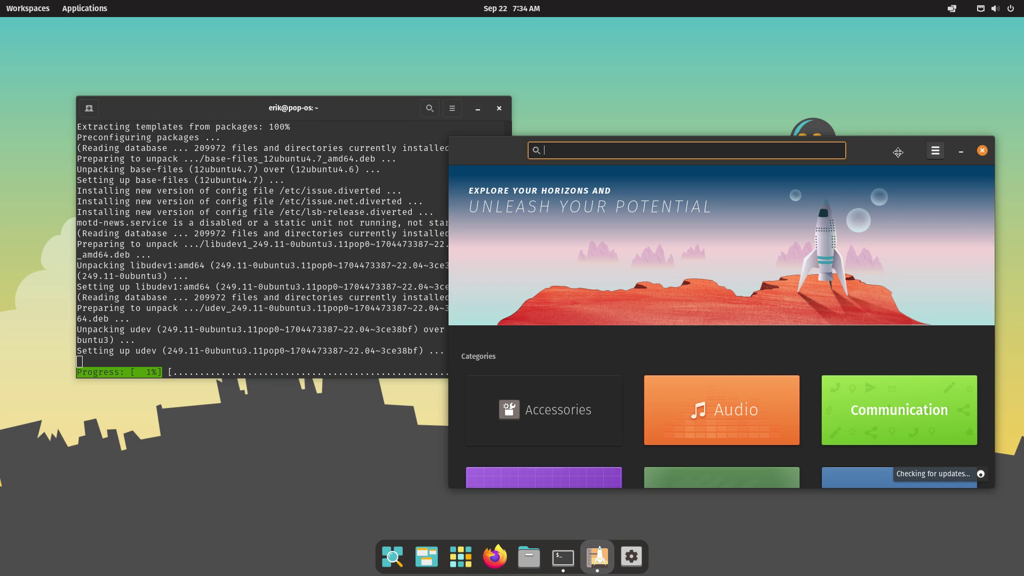
pyautogui.moveTo(898, 152); pyautogui.dragTo(855, 48)
pyautogui.scroll(-10, 711, 221)
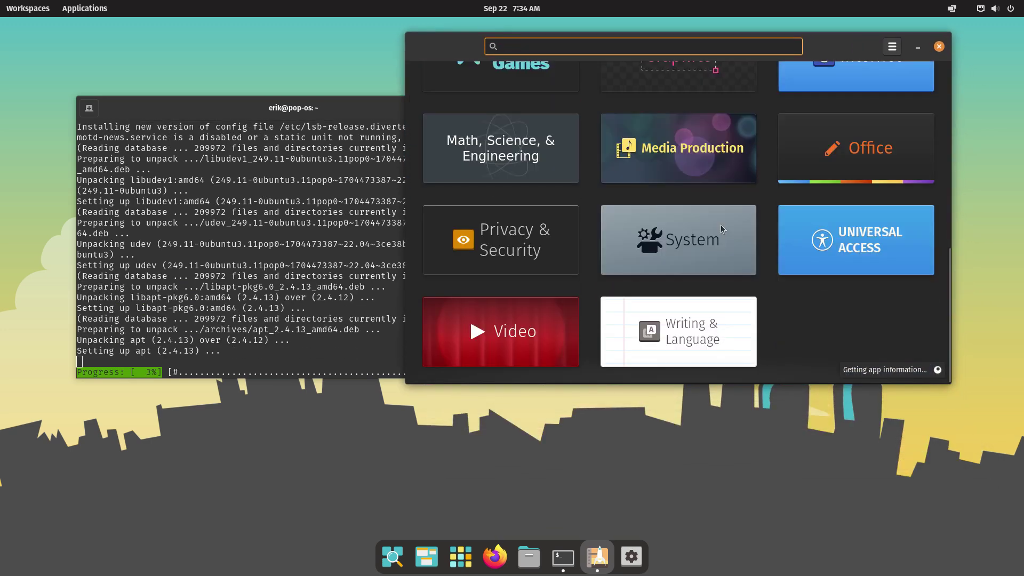
pyautogui.scroll(3, 720, 225)
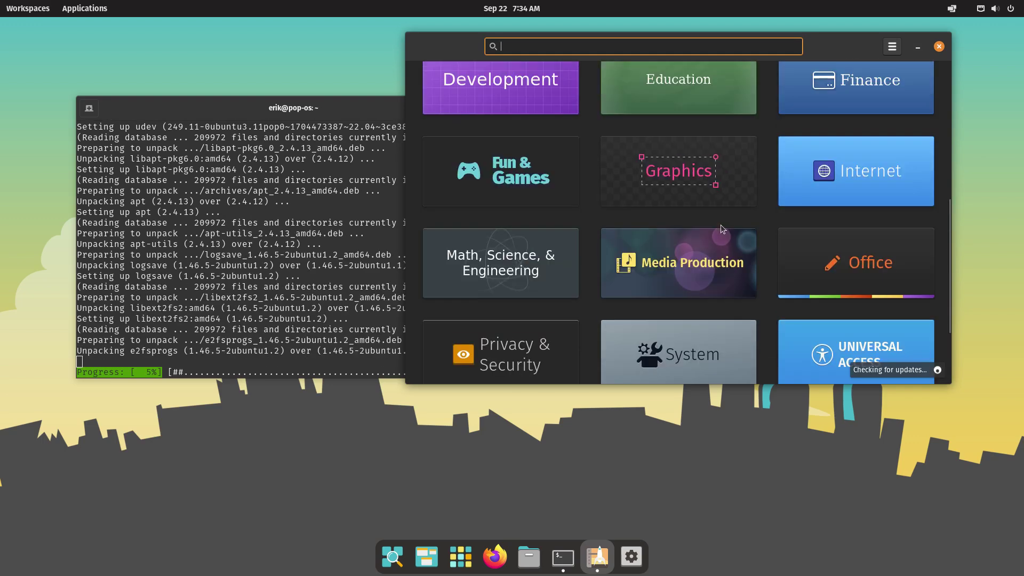
pyautogui.scroll(3, 721, 228)
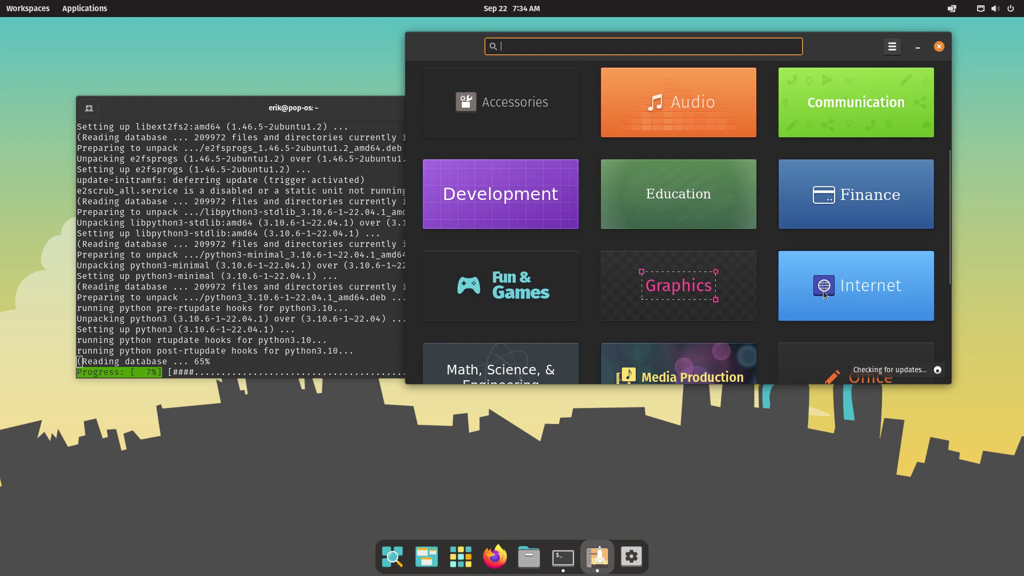
pyautogui.click(810, 304)
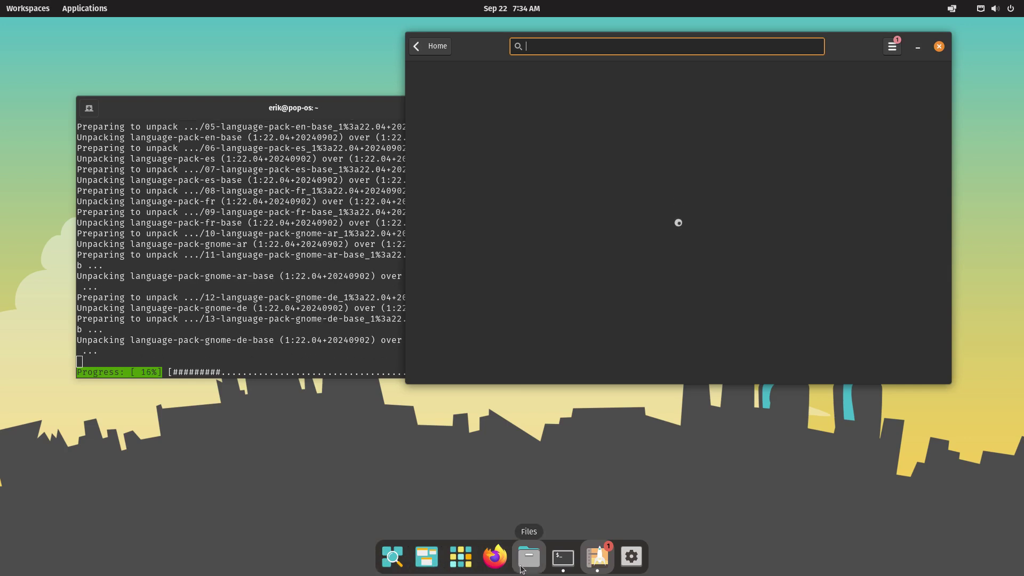
# Open Settings and browse the Desktop pages: wallpaper, appearance, then Dock.
pyautogui.click(631, 556)
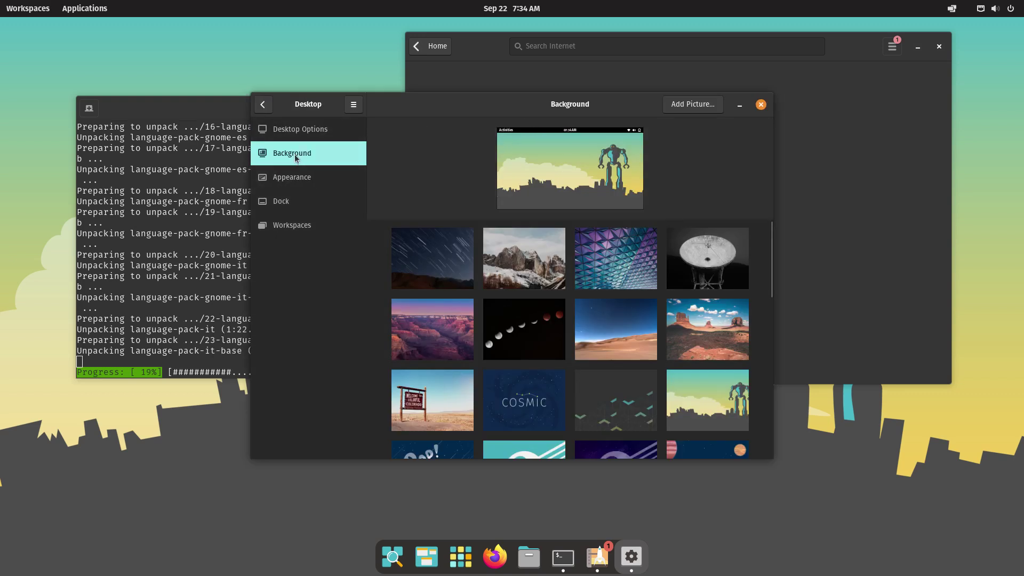
pyautogui.click(300, 130)
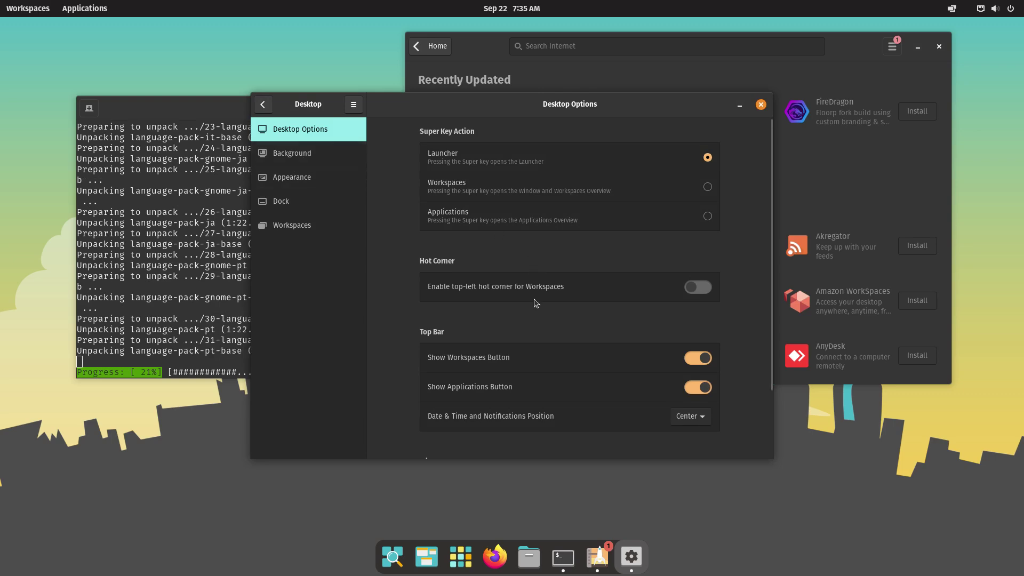
pyautogui.scroll(-3, 447, 283)
pyautogui.click(319, 154)
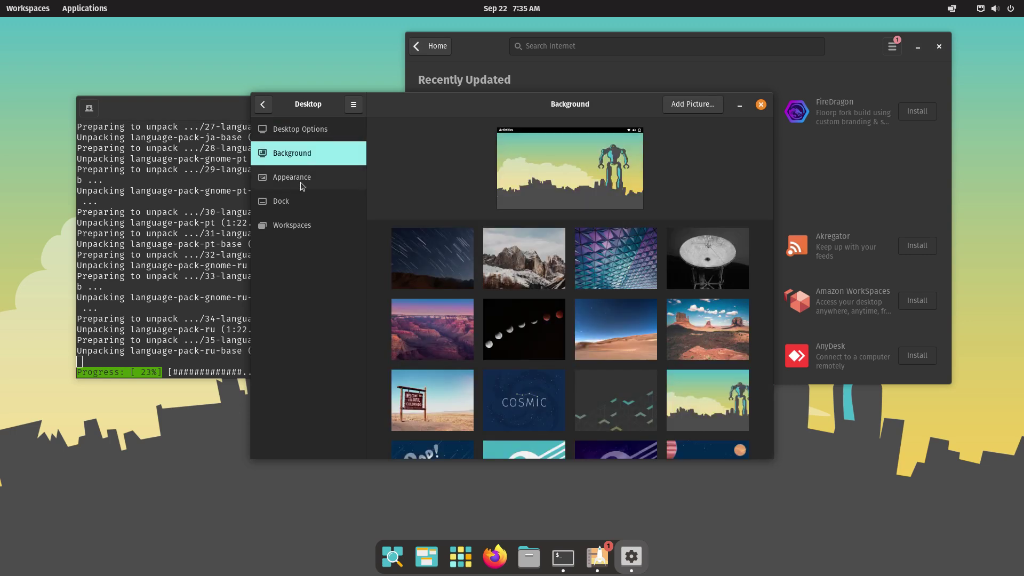
pyautogui.click(301, 186)
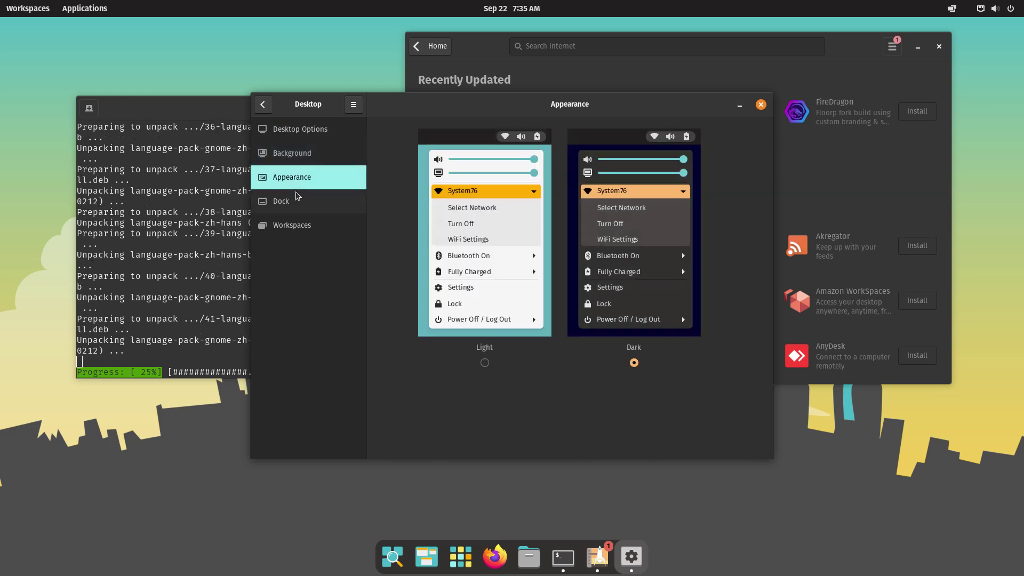
pyautogui.click(295, 201)
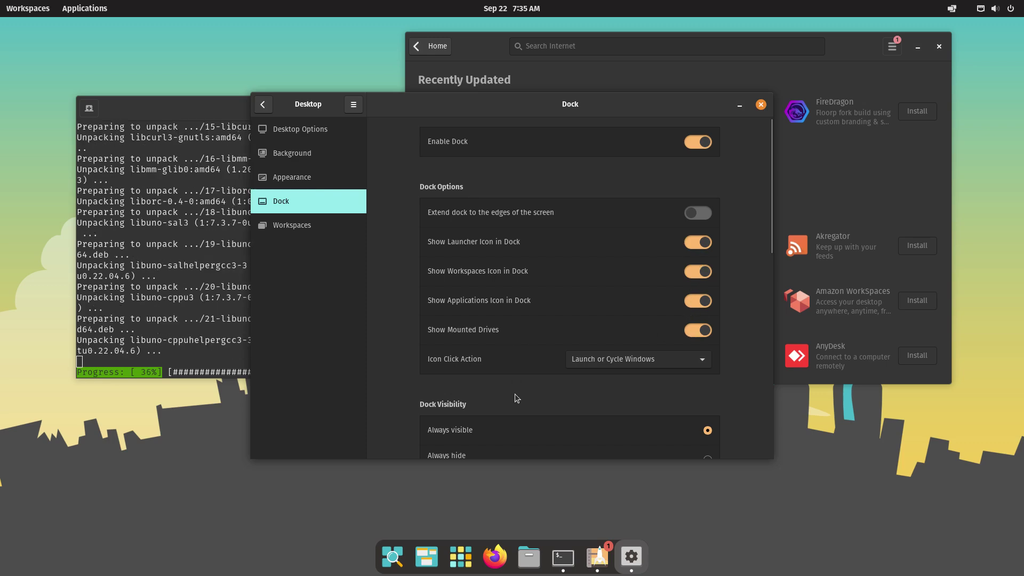
# Set the dock to Intelligently hide, glance at Workspaces, and close Settings.
pyautogui.scroll(-1, 517, 405)
pyautogui.scroll(-4, 519, 412)
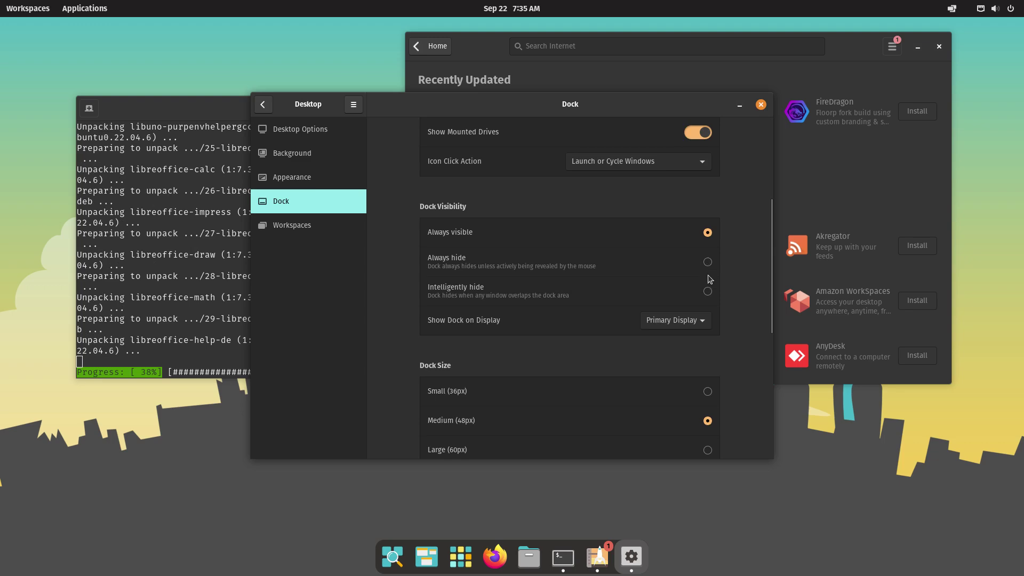
pyautogui.click(708, 291)
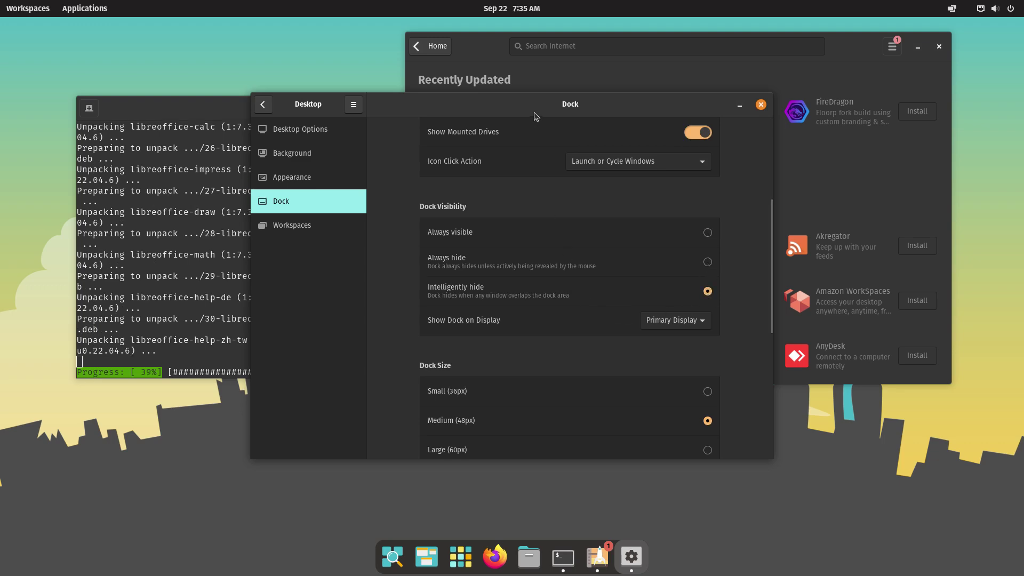
pyautogui.moveTo(534, 114); pyautogui.dragTo(558, 80)
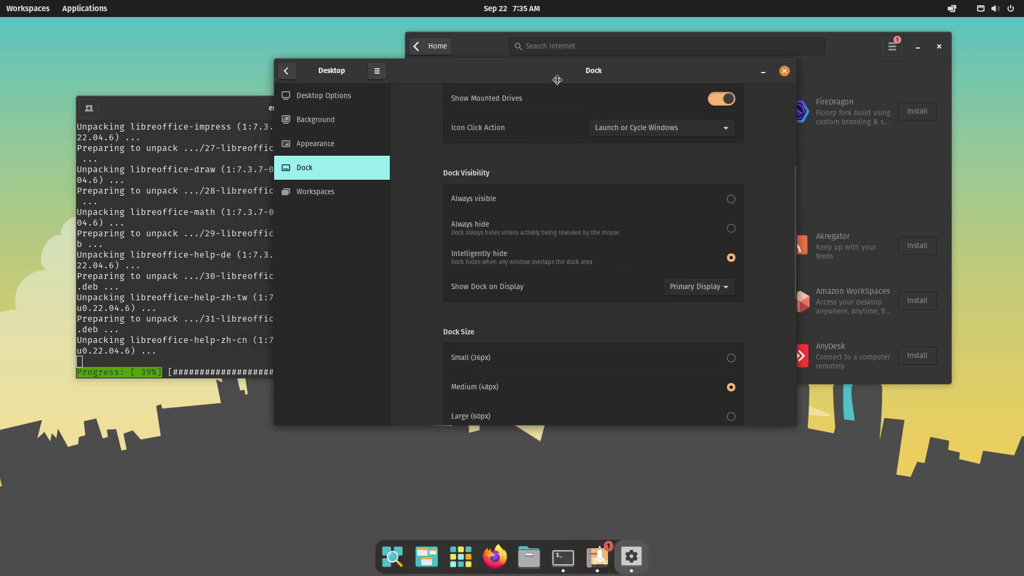
pyautogui.click(338, 193)
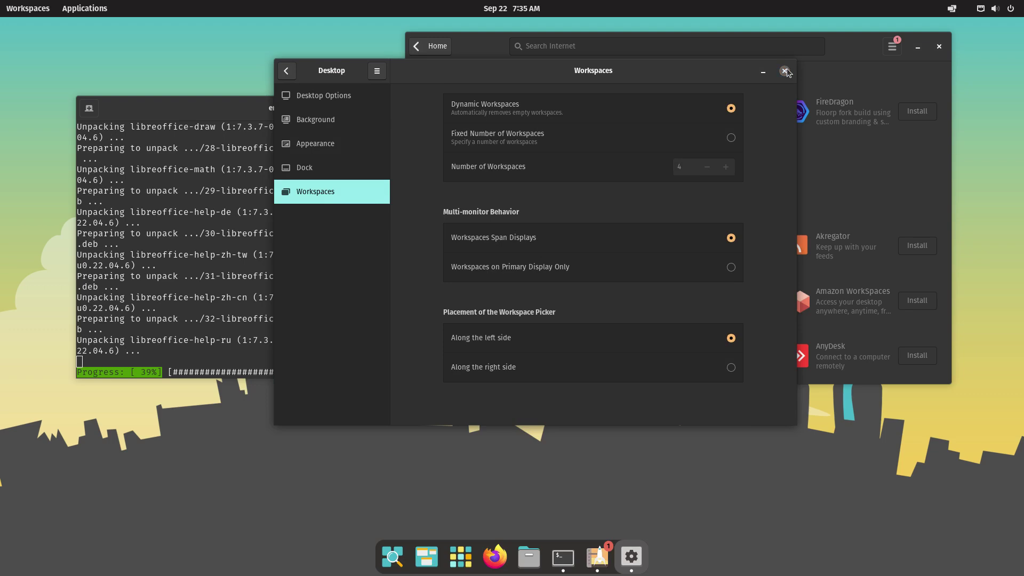
pyautogui.click(787, 72)
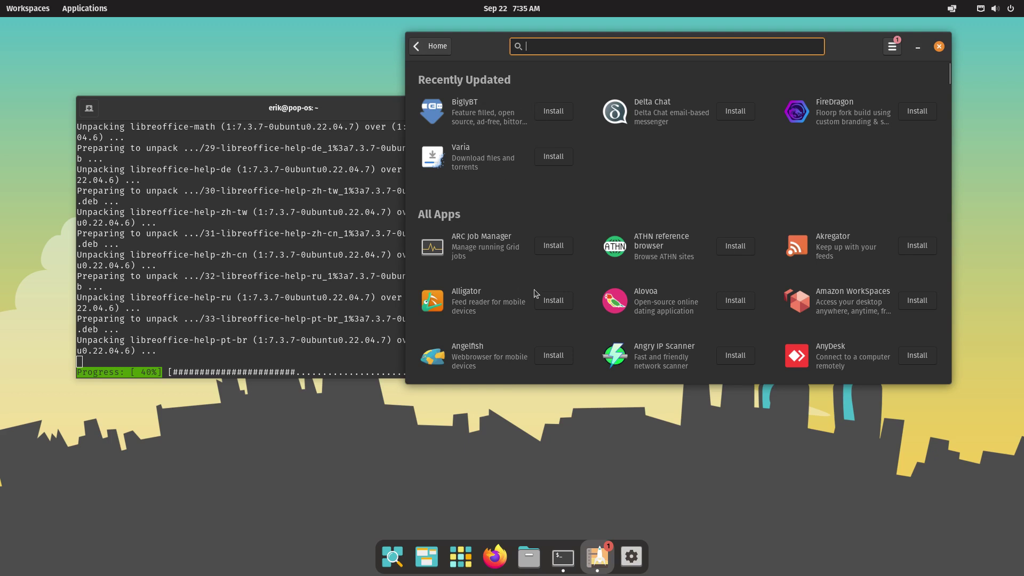
# View FireDragon's details under Recently Updated, then close Pop!_Shop.
pyautogui.scroll(-1, 546, 294)
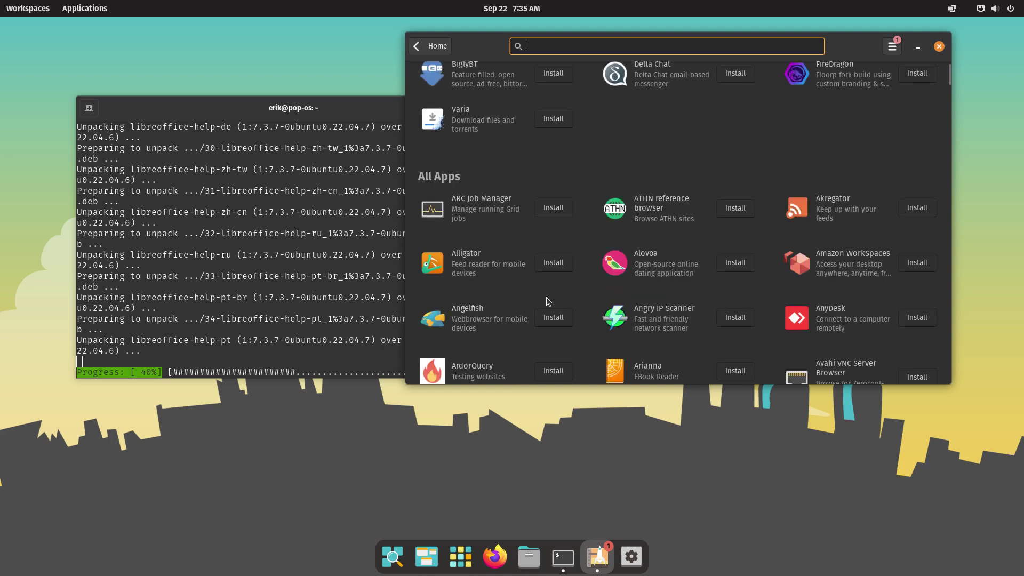
pyautogui.scroll(1, 549, 301)
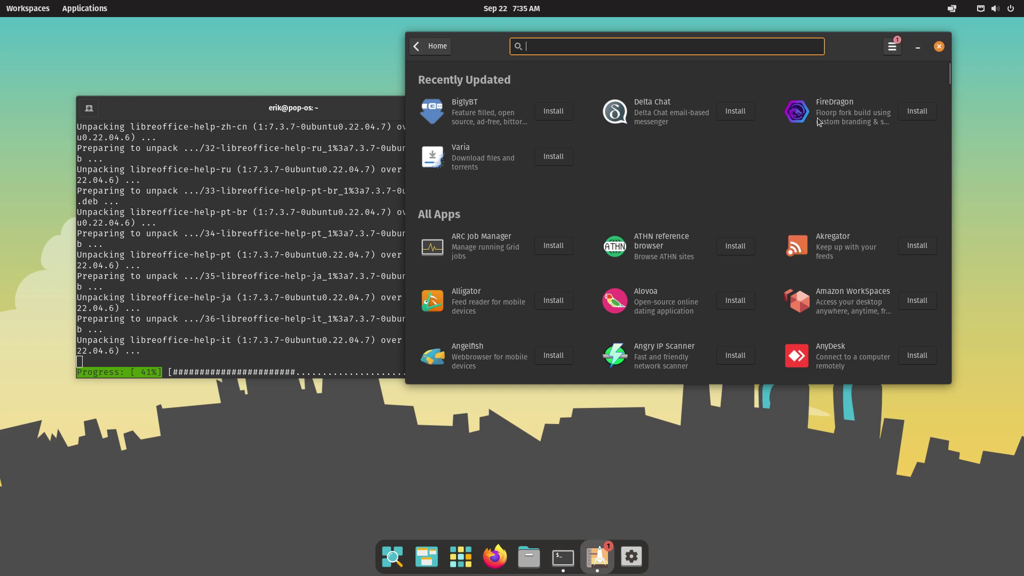
pyautogui.click(843, 133)
pyautogui.scroll(-1, 684, 262)
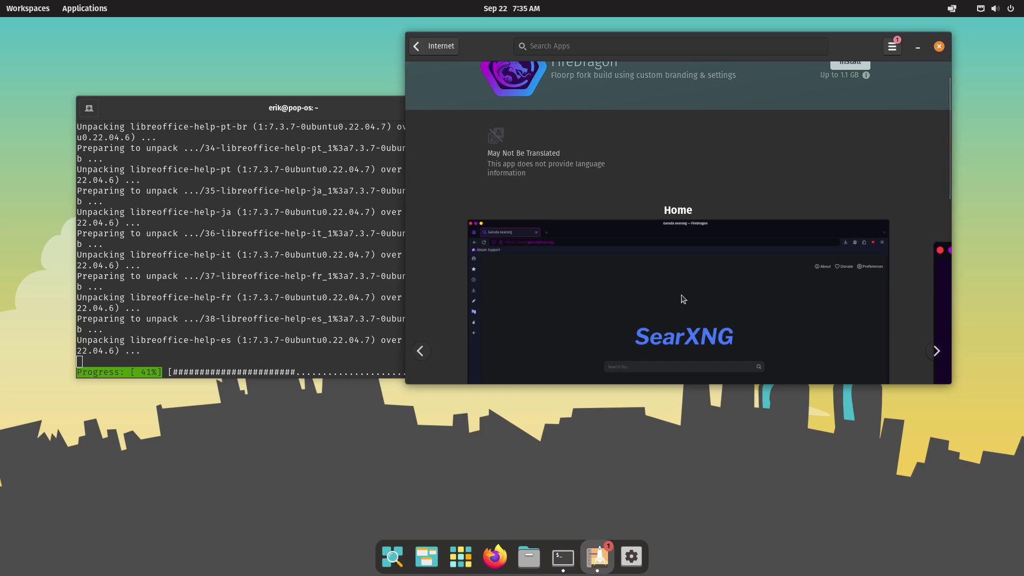
pyautogui.scroll(-2, 683, 299)
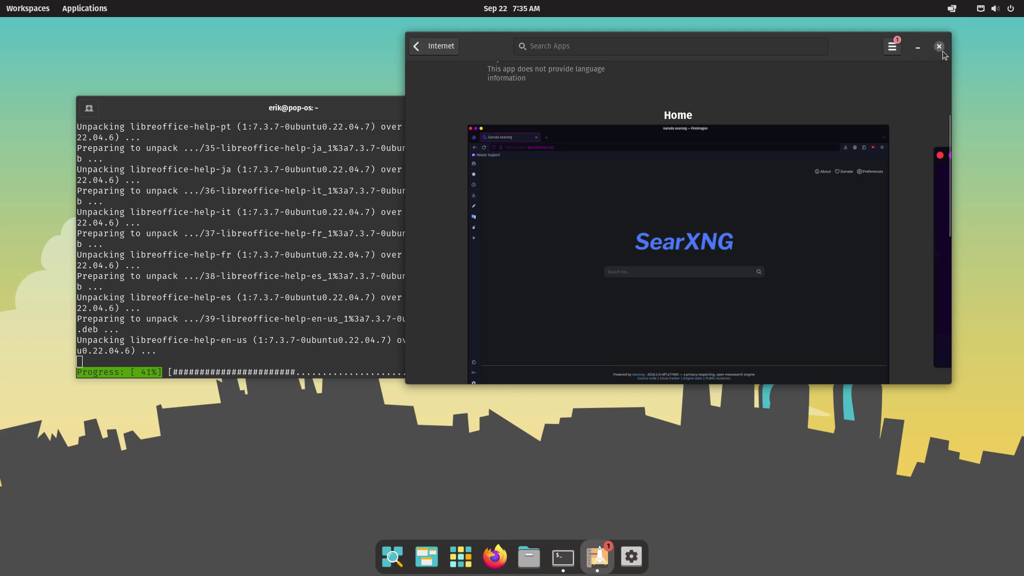
pyautogui.click(939, 47)
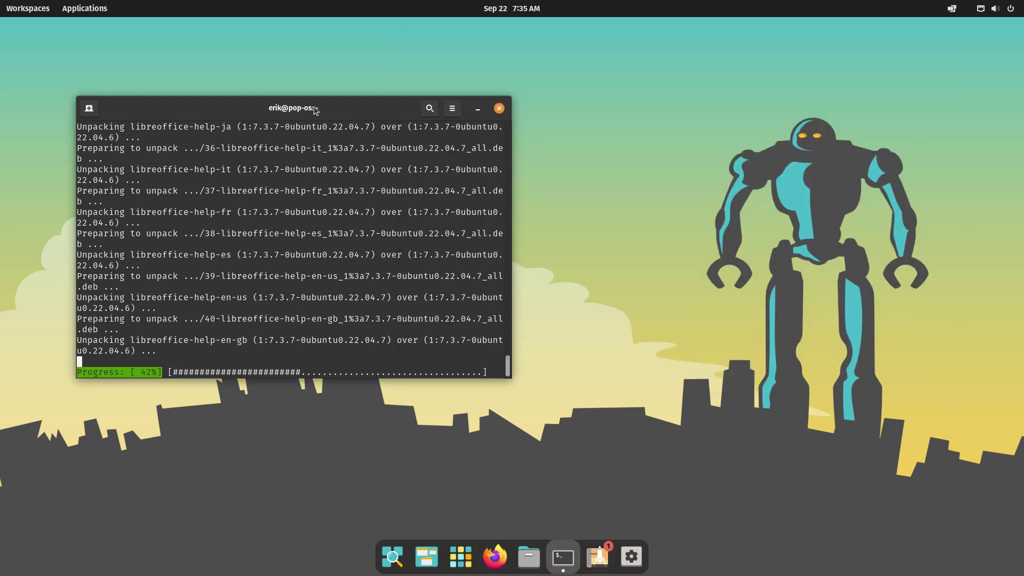
# Move the upgrade terminal top-left and open a second terminal window beside it.
pyautogui.moveTo(316, 110); pyautogui.dragTo(255, 44)
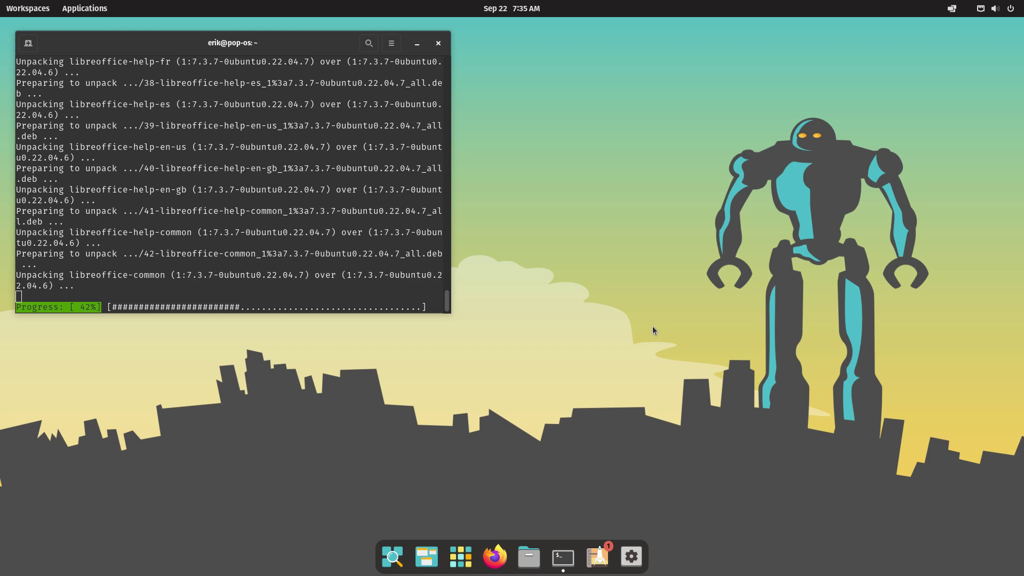
pyautogui.rightClick(563, 557)
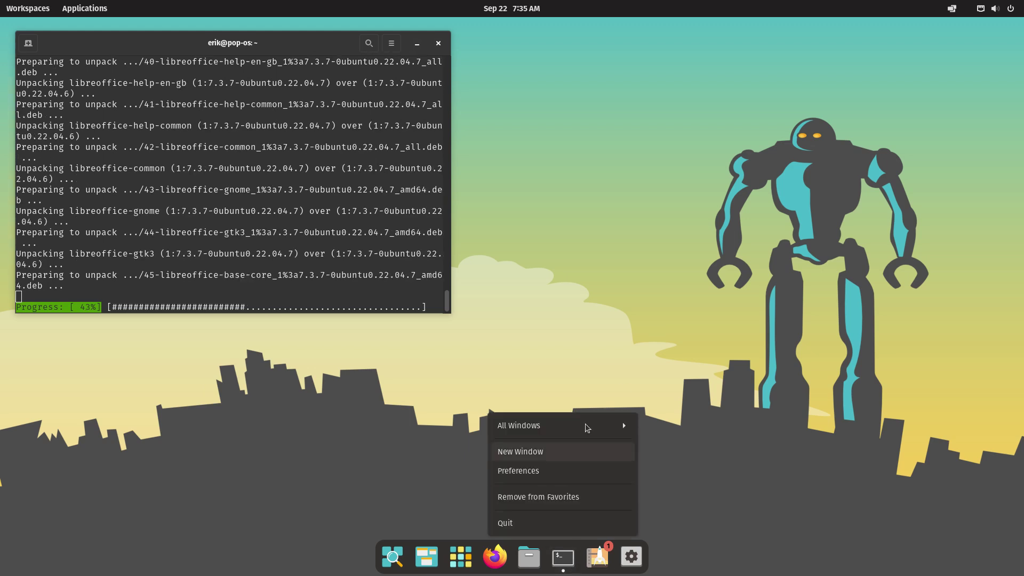
pyautogui.click(576, 460)
pyautogui.moveTo(619, 37); pyautogui.dragTo(712, 132)
# Create a DATA folder with mkdir DATA and cd into it.
pyautogui.write('sud')
pyautogui.press('BackSpace')
pyautogui.press('BackSpace')
pyautogui.press('BackSpace')
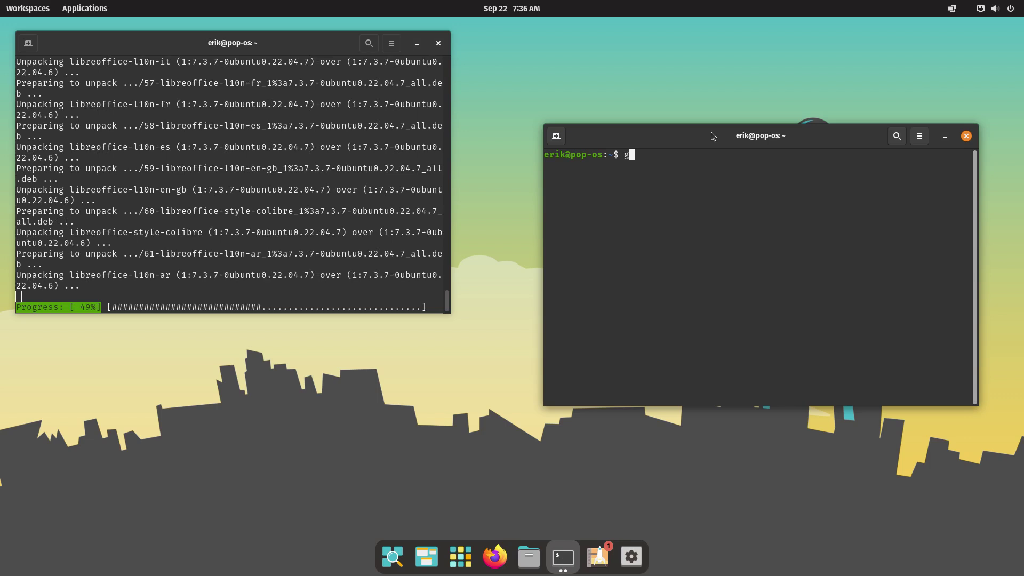
pyautogui.write('gi')
pyautogui.press('Tab')
pyautogui.press('Tab')
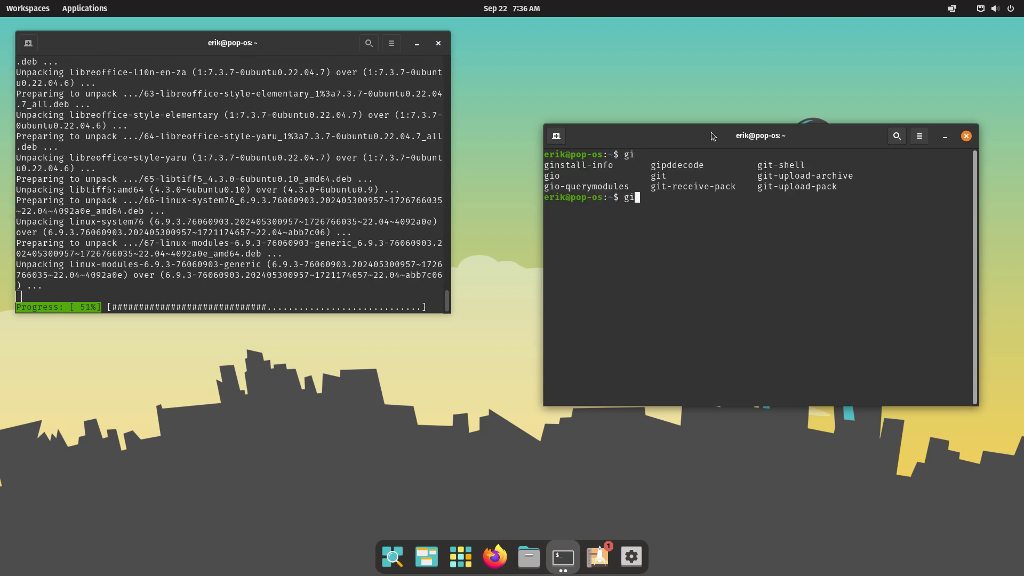
pyautogui.press('BackSpace')
pyautogui.press('BackSpace')
pyautogui.write('s')
pyautogui.press('BackSpace')
pyautogui.write('mkdir DATA')
pyautogui.press('Return')
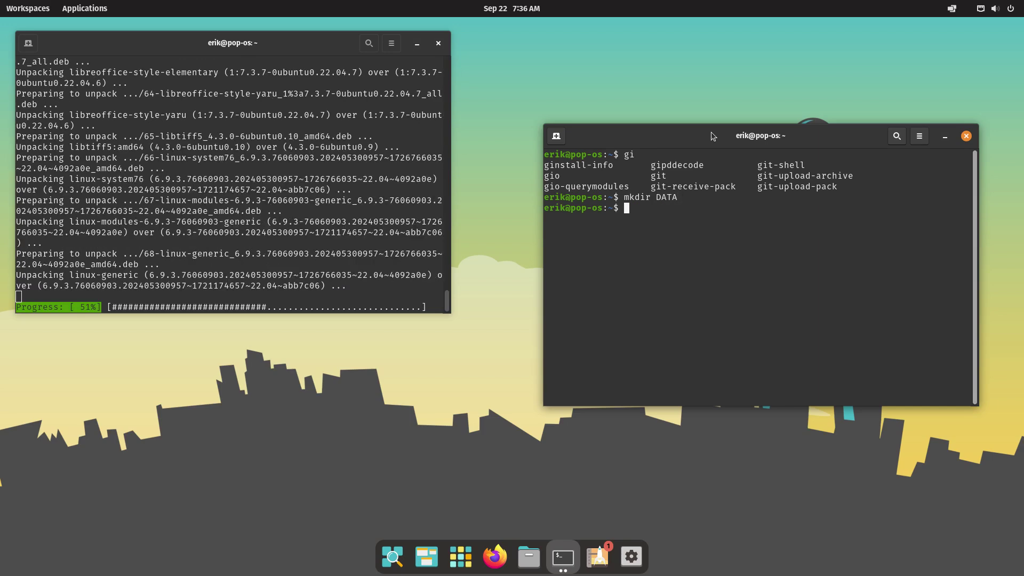
pyautogui.write('cd DA')
pyautogui.press('Tab')
pyautogui.press('Return')
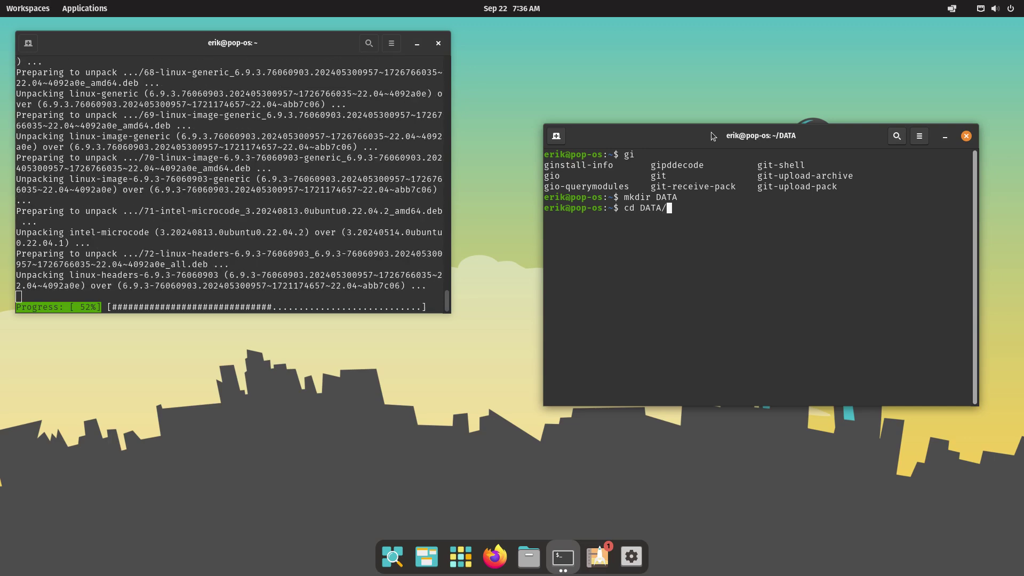
# Git clone the arcolinux-nemesis repository from GitHub into DATA.
pyautogui.write('git clo')
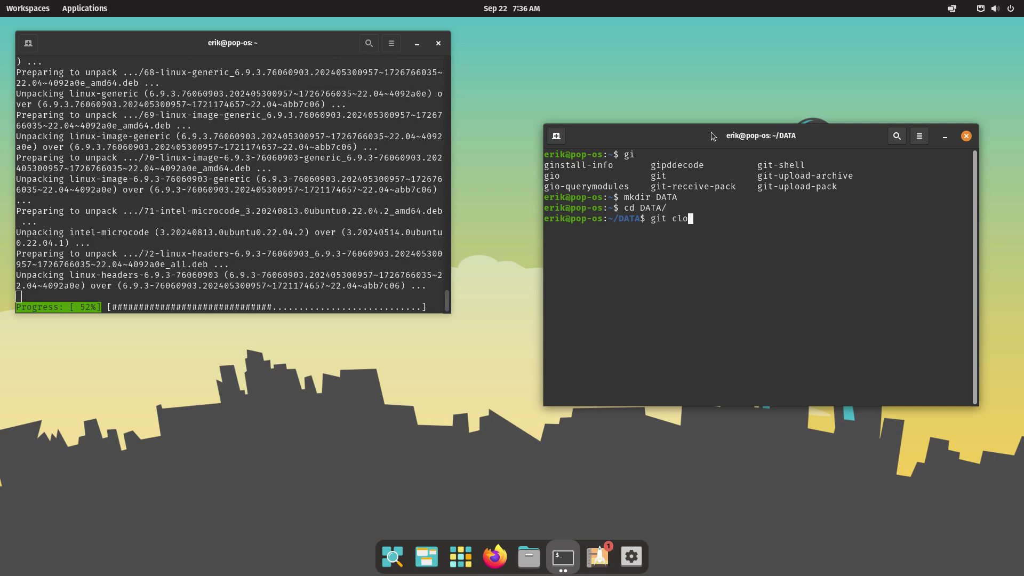
pyautogui.write('ne https://github.com/erikdubois/a')
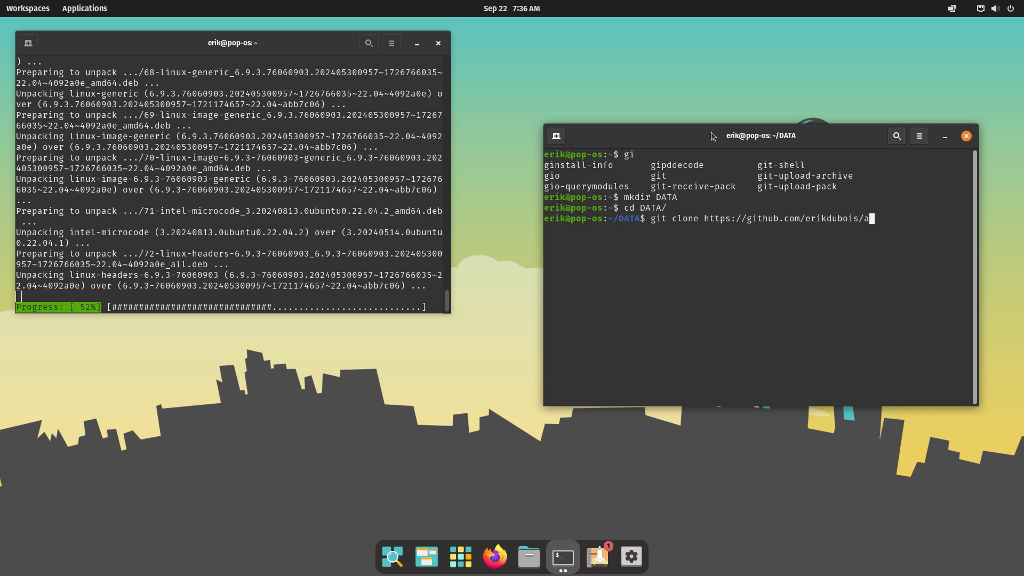
pyautogui.write('rcolinux-e')
pyautogui.press('BackSpace')
pyautogui.write('nemesis')
pyautogui.press('Return')
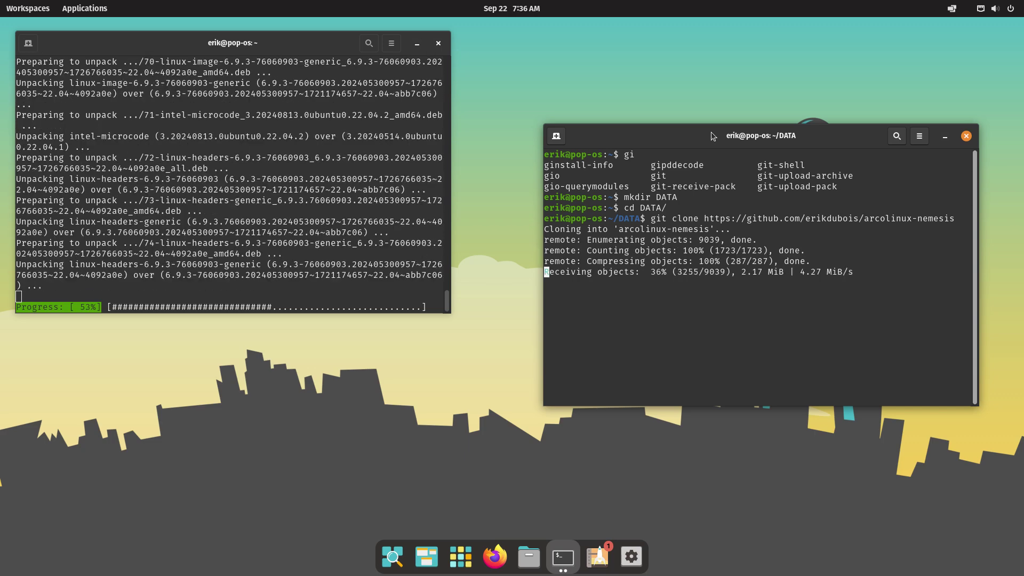
# Enter the arcolinux-nemesis folder and list its files.
pyautogui.write('cd ar')
pyautogui.press('Tab')
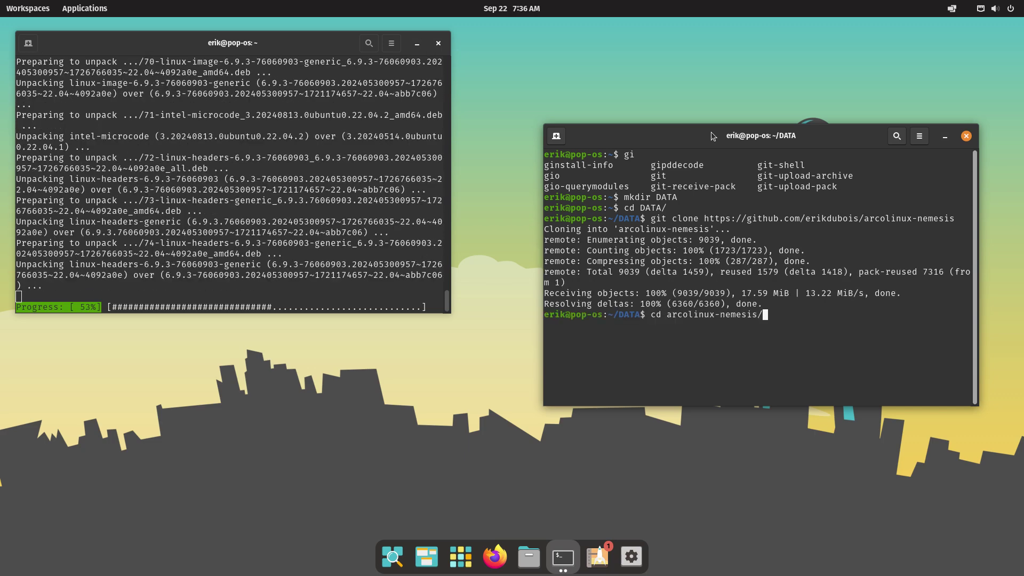
pyautogui.press('Return')
pyautogui.write('ls')
pyautogui.press('Return')
pyautogui.write('./')
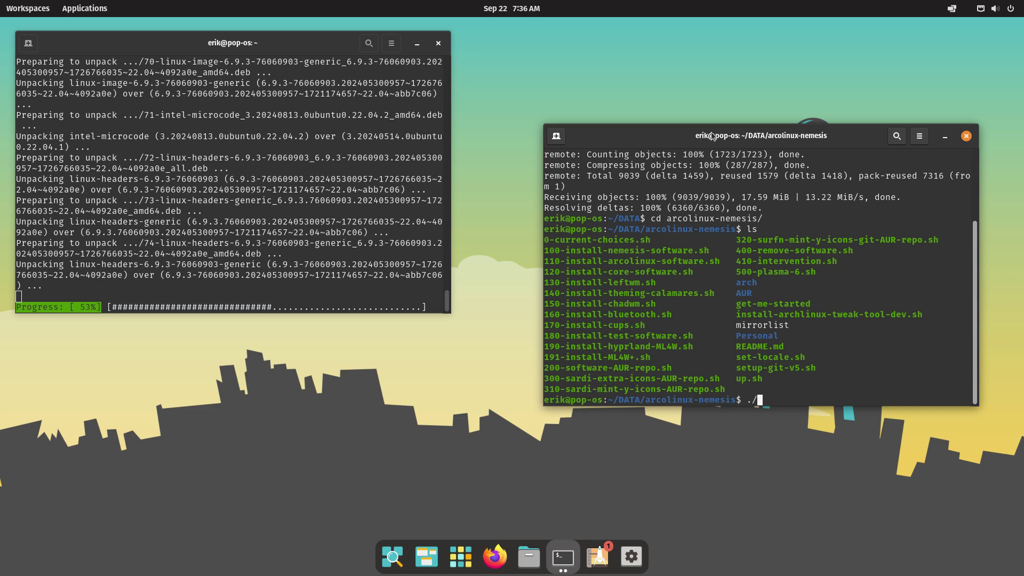
pyautogui.press('BackSpace')
pyautogui.press('BackSpace')
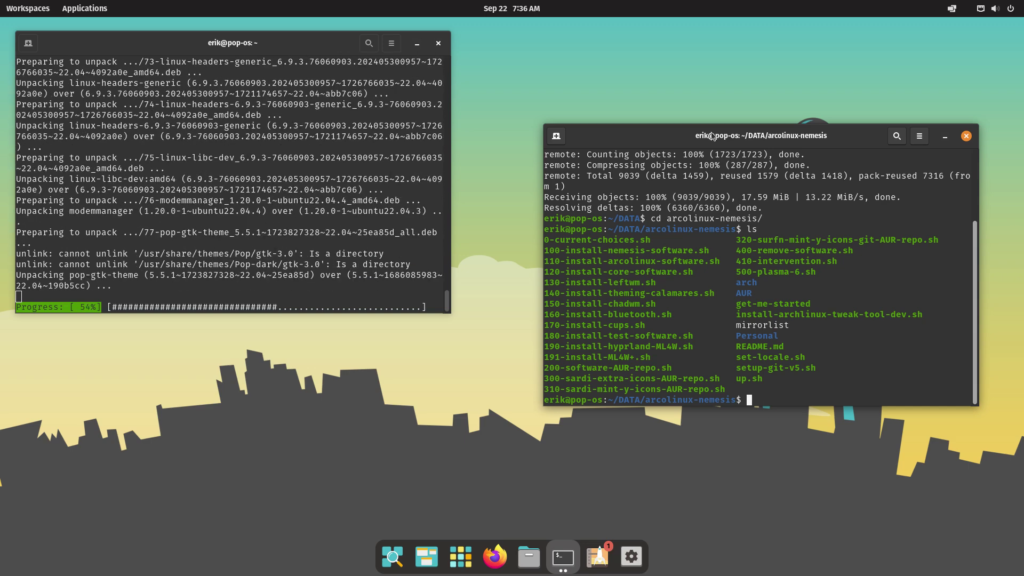
# Change into Personal/settings/mint-chadwm and list its files with ls.
pyautogui.write('cd PEr')
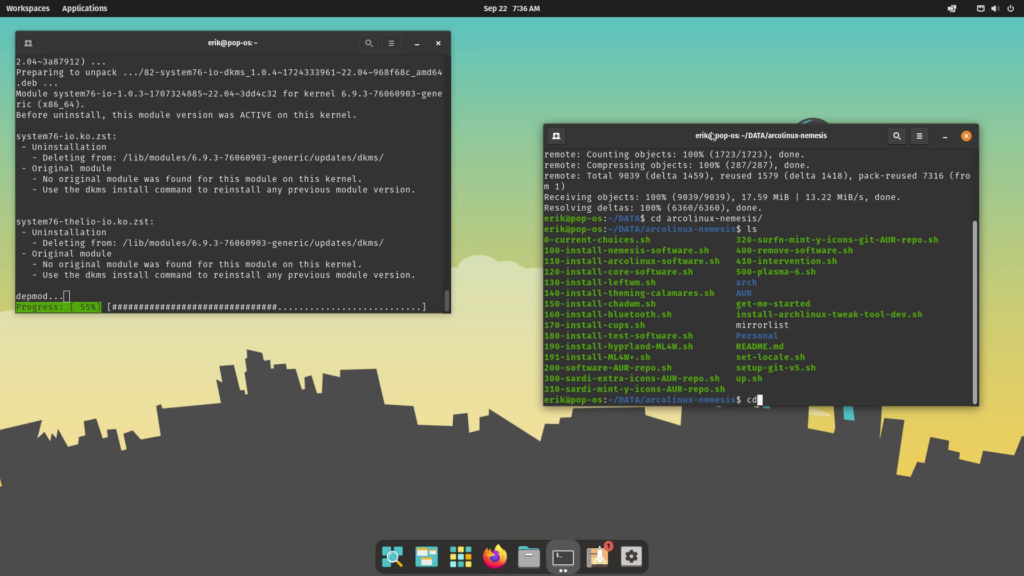
pyautogui.press('BackSpace')
pyautogui.press('BackSpace')
pyautogui.write('e')
pyautogui.press('Tab')
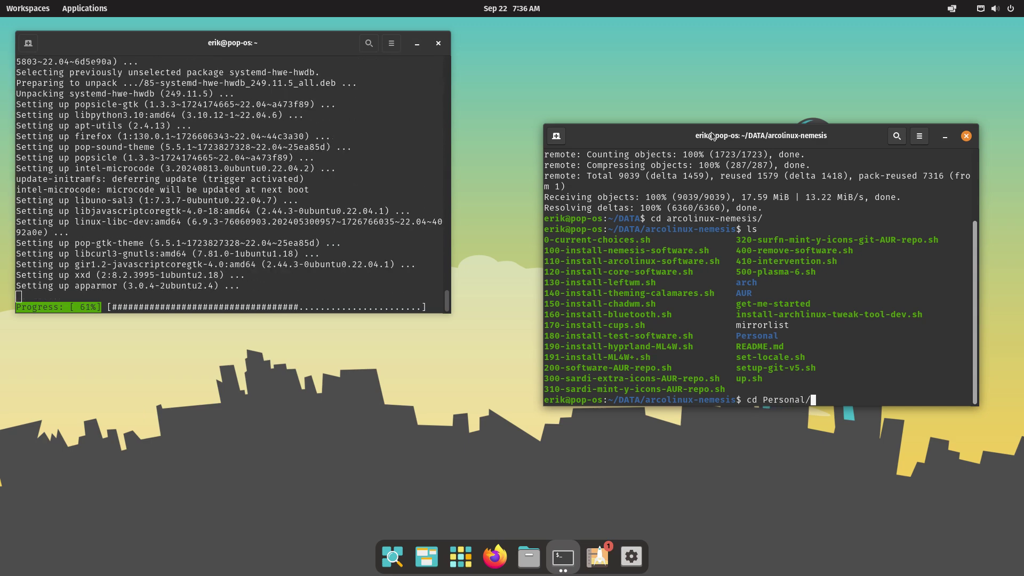
pyautogui.write('se')
pyautogui.press('Tab')
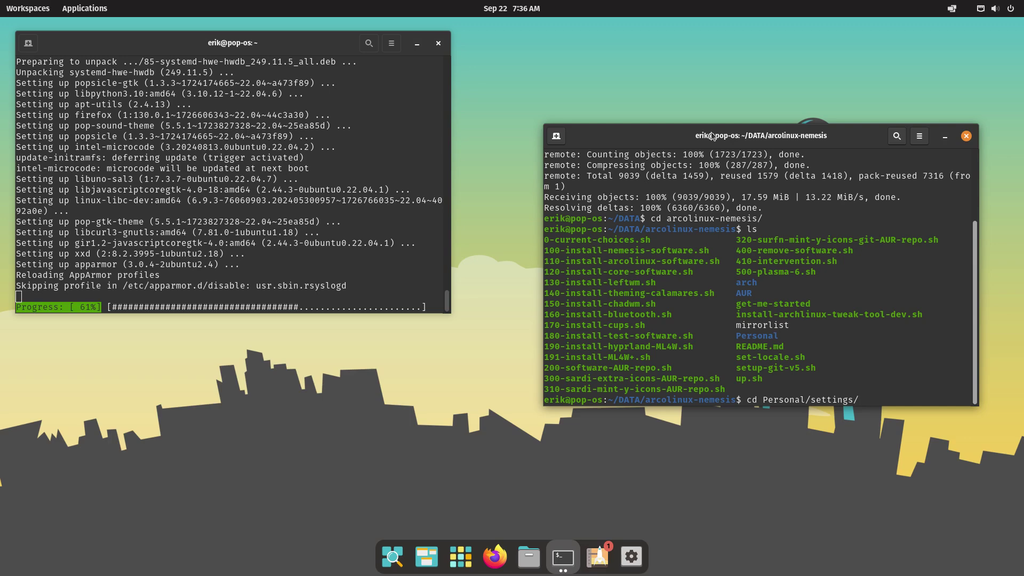
pyautogui.write('mi')
pyautogui.press('Tab')
pyautogui.press('Return')
pyautogui.write('ls')
pyautogui.press('Return')
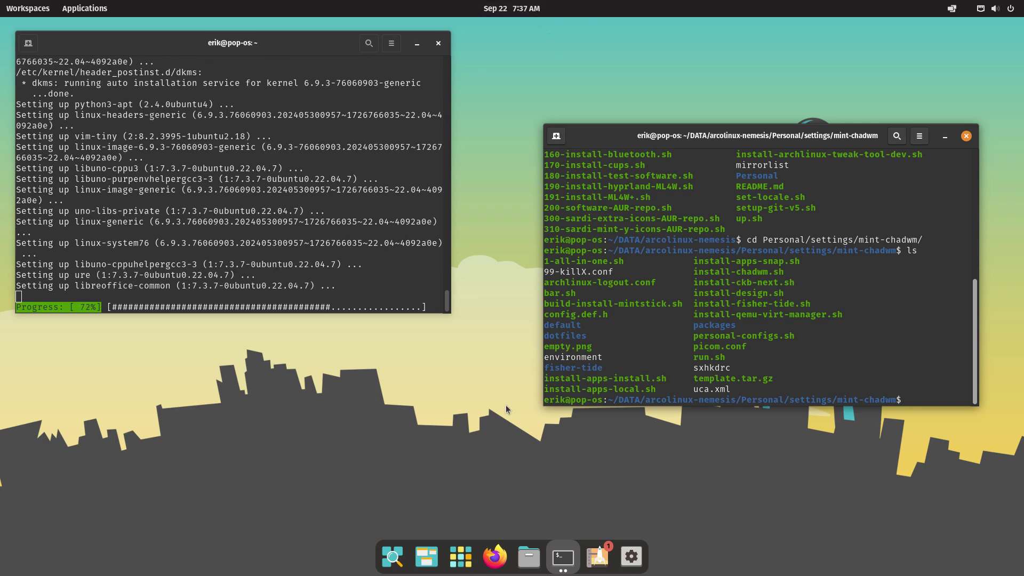
# Browse in Files to DATA > arcolinux-nemesis > Personal > settings and bookmark the mint-chadwm folder.
pyautogui.click(522, 559)
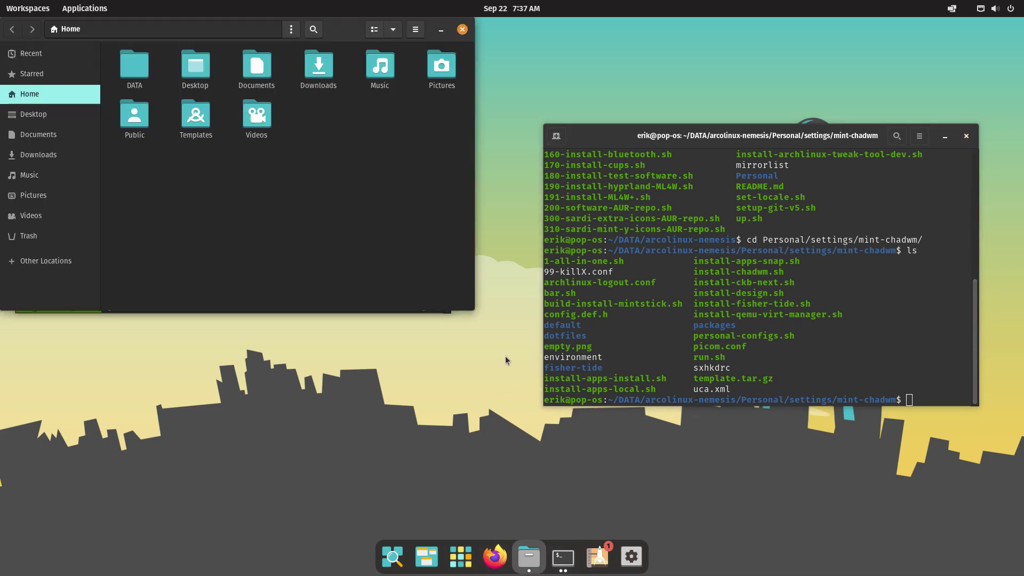
pyautogui.doubleClick(142, 71)
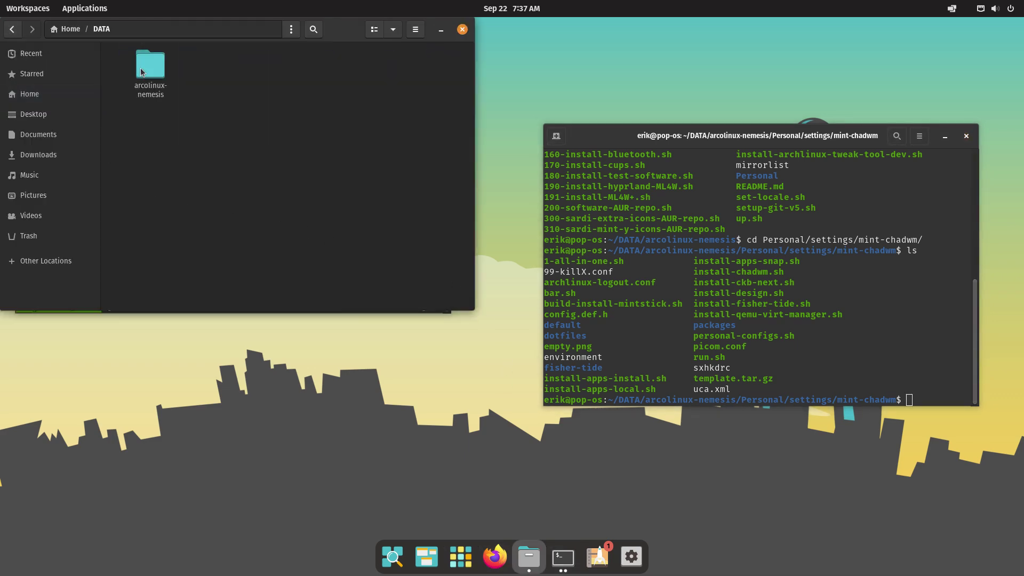
pyautogui.doubleClick(141, 72)
pyautogui.click(247, 84)
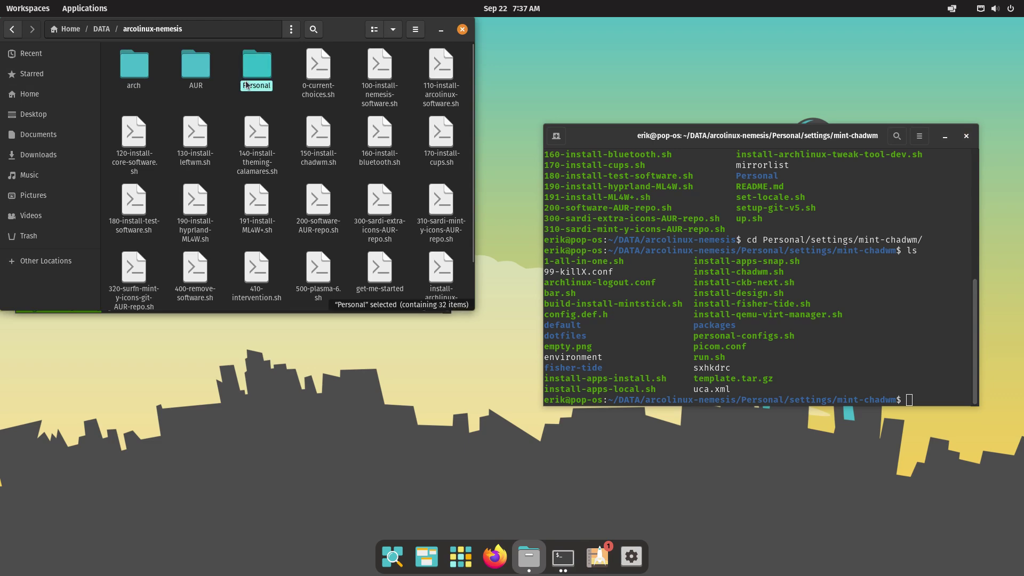
pyautogui.doubleClick(247, 85)
pyautogui.click(143, 71)
pyautogui.doubleClick(142, 71)
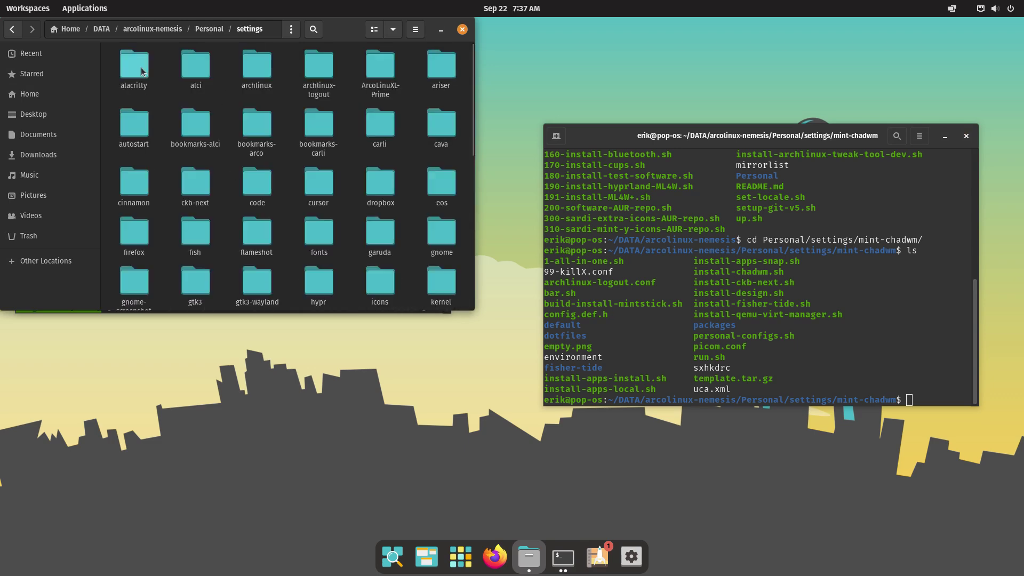
pyautogui.scroll(-5, 382, 238)
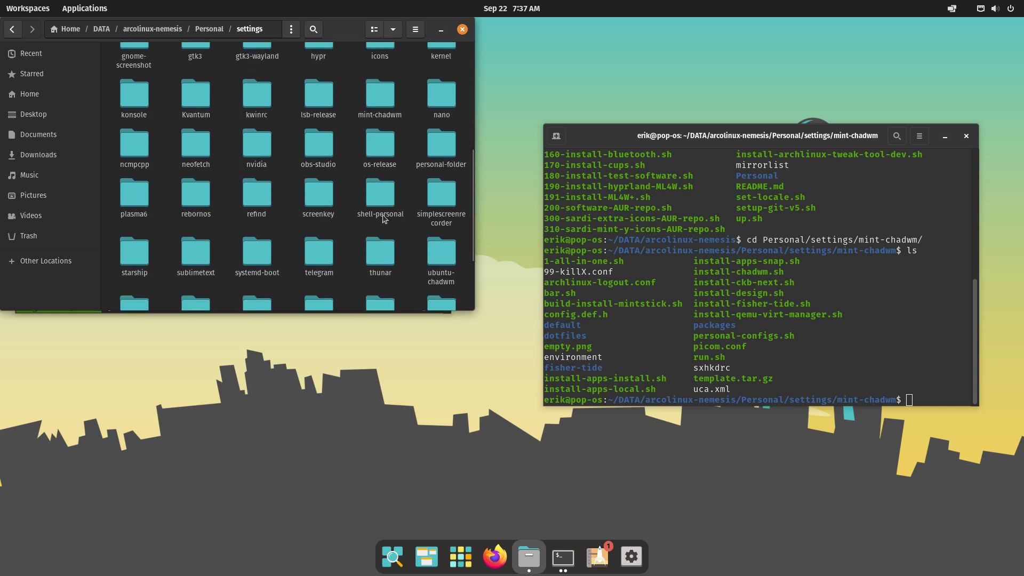
pyautogui.moveTo(379, 90); pyautogui.dragTo(44, 270)
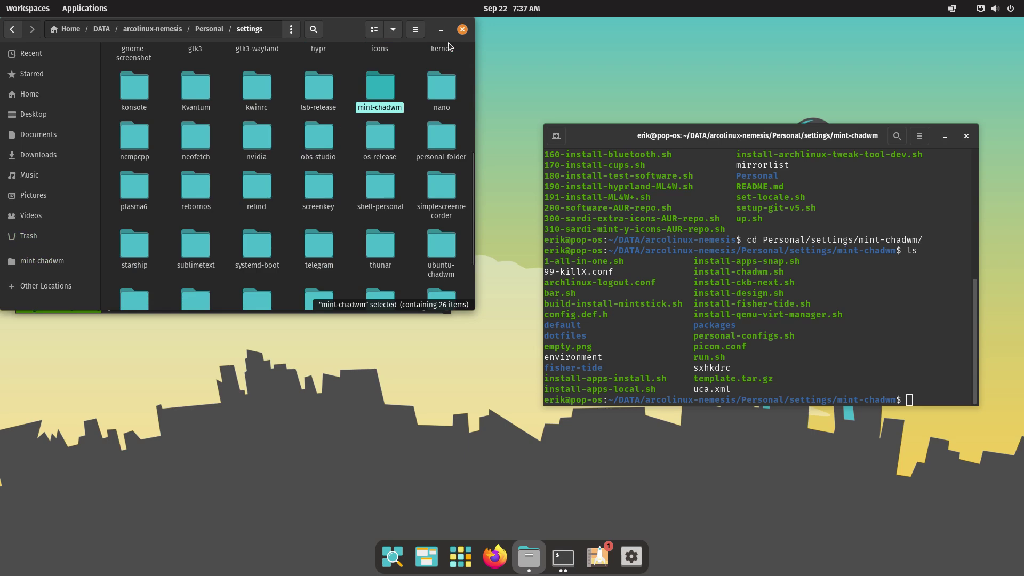
# Close Files and the second terminal, then reopen the mint-chadwm bookmark beside the installing terminal.
pyautogui.click(461, 29)
pyautogui.click(966, 136)
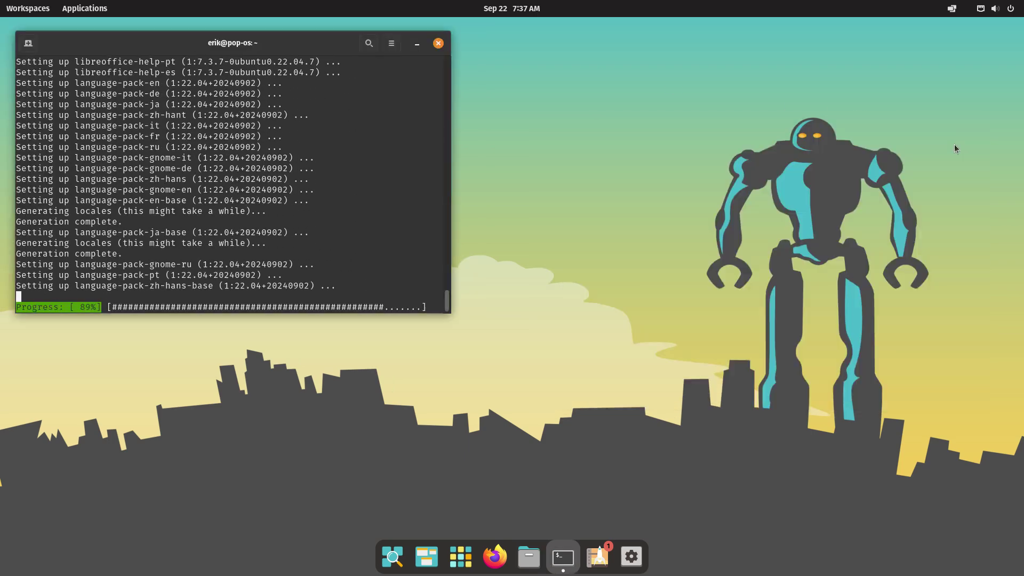
pyautogui.click(529, 557)
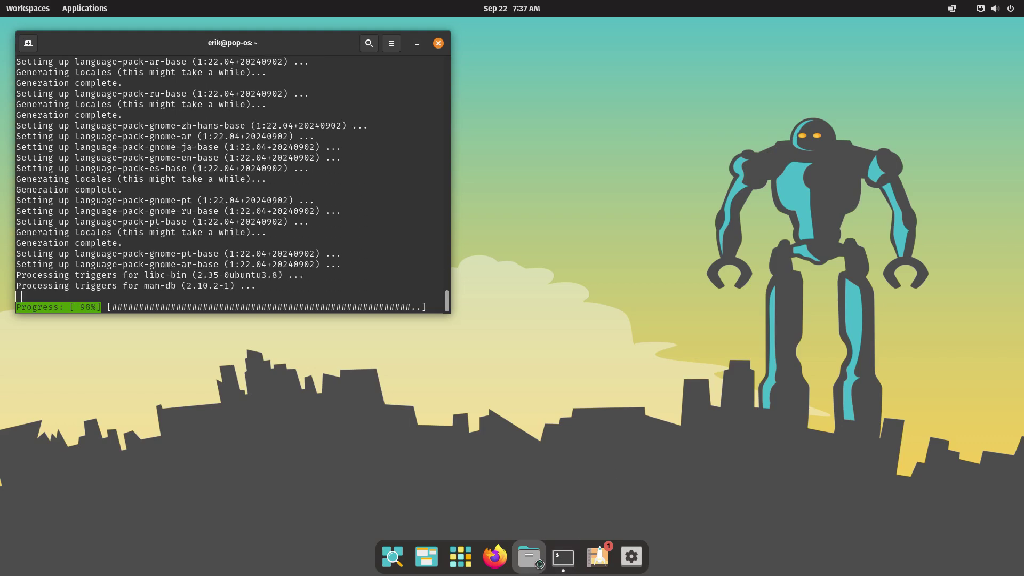
pyautogui.click(528, 275)
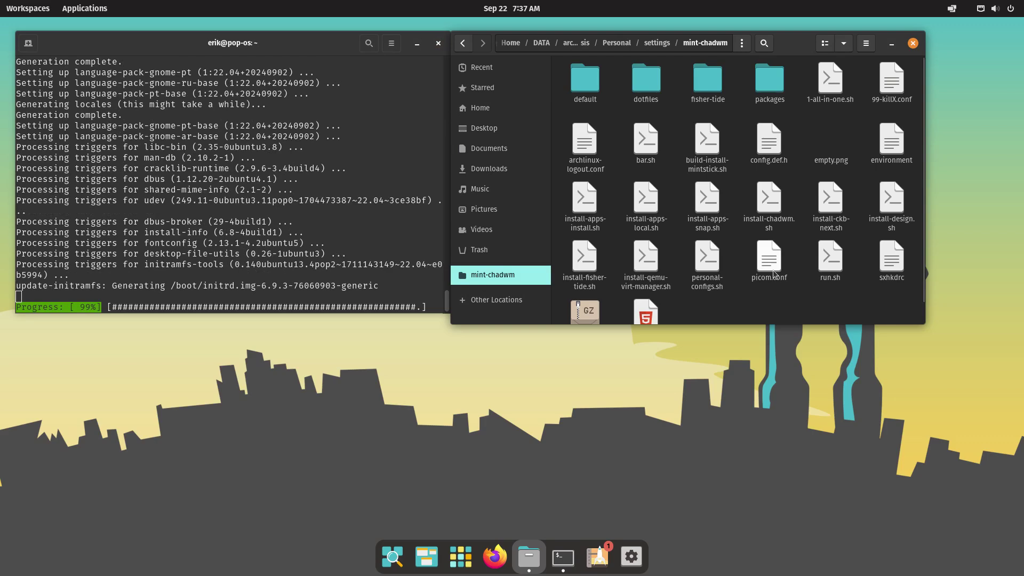
pyautogui.moveTo(792, 46); pyautogui.dragTo(830, 87)
pyautogui.click(126, 294)
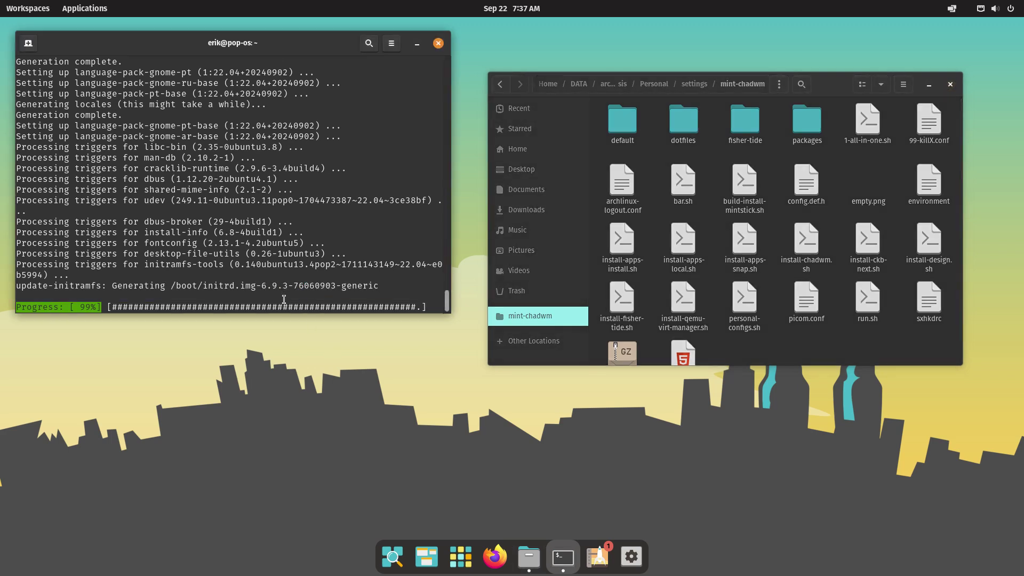
# Leave full screen and run ff (fastfetch) in a host terminal, marking the host kernel version.
pyautogui.press('Control_R+f')
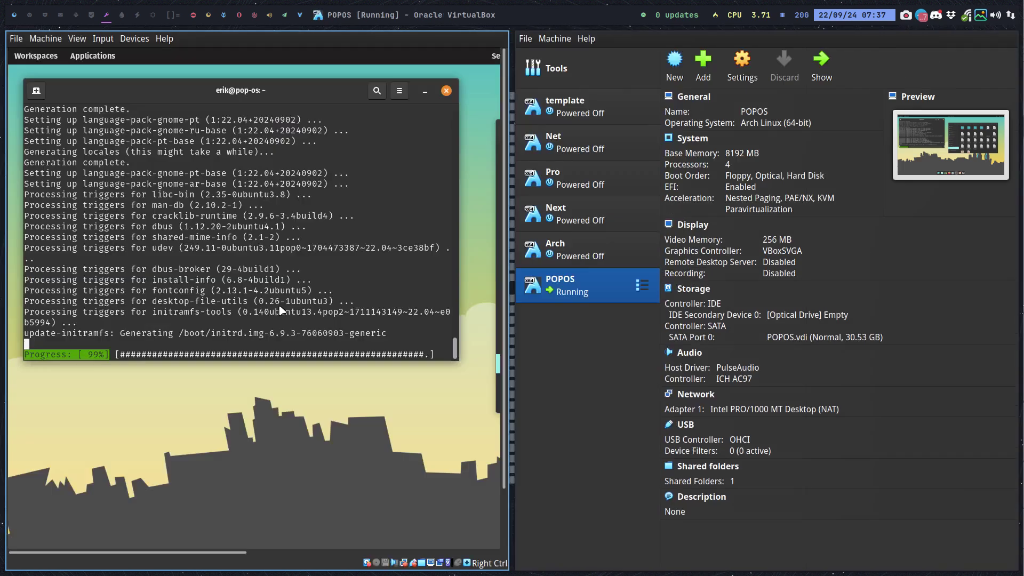
pyautogui.hotkey('ctrl', 'alt', 't')
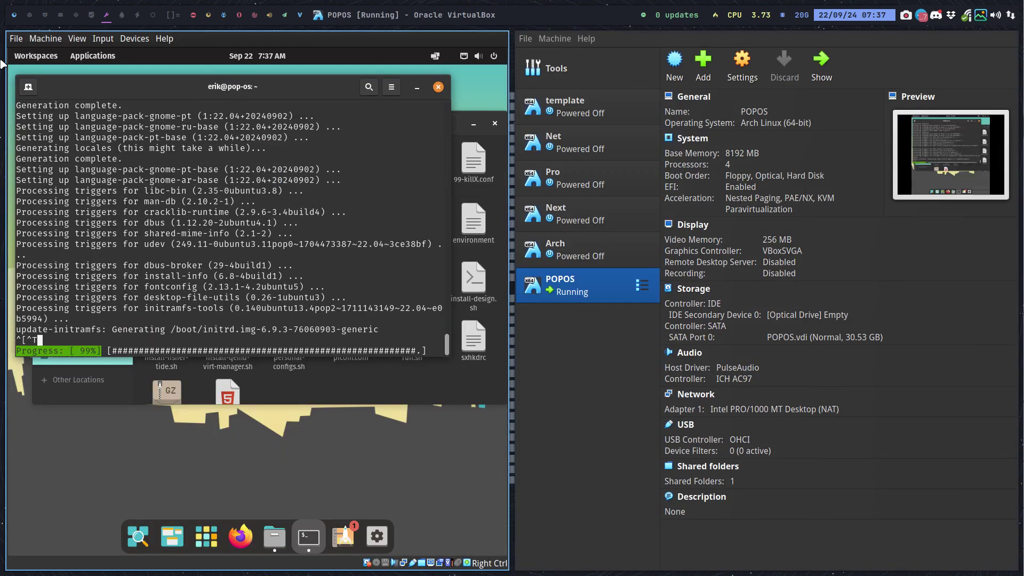
pyautogui.click(33, 18)
pyautogui.press('super+Return')
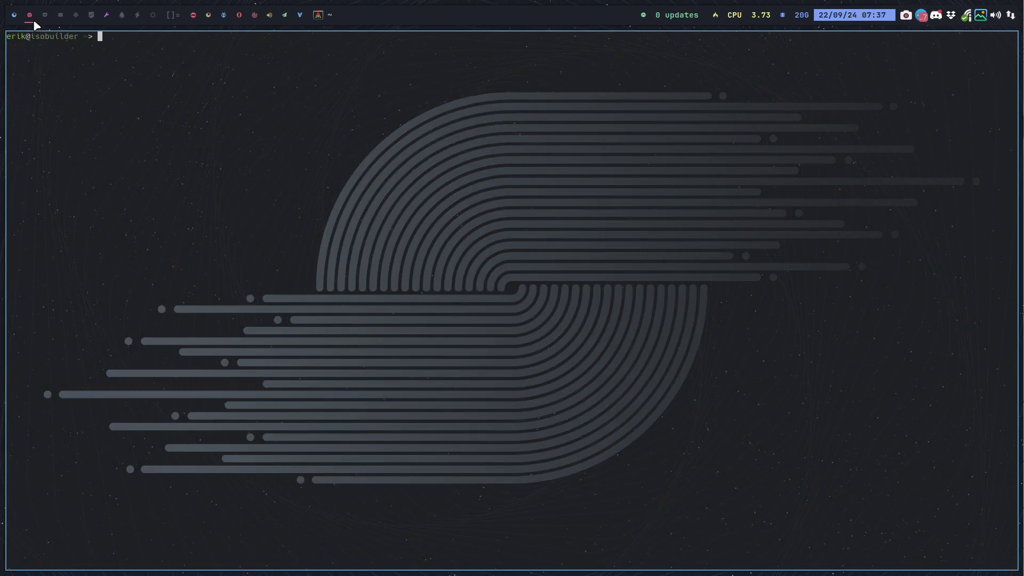
pyautogui.write('nef')
pyautogui.press('BackSpace')
pyautogui.press('BackSpace')
pyautogui.press('BackSpace')
pyautogui.write('ff')
pyautogui.press('Return')
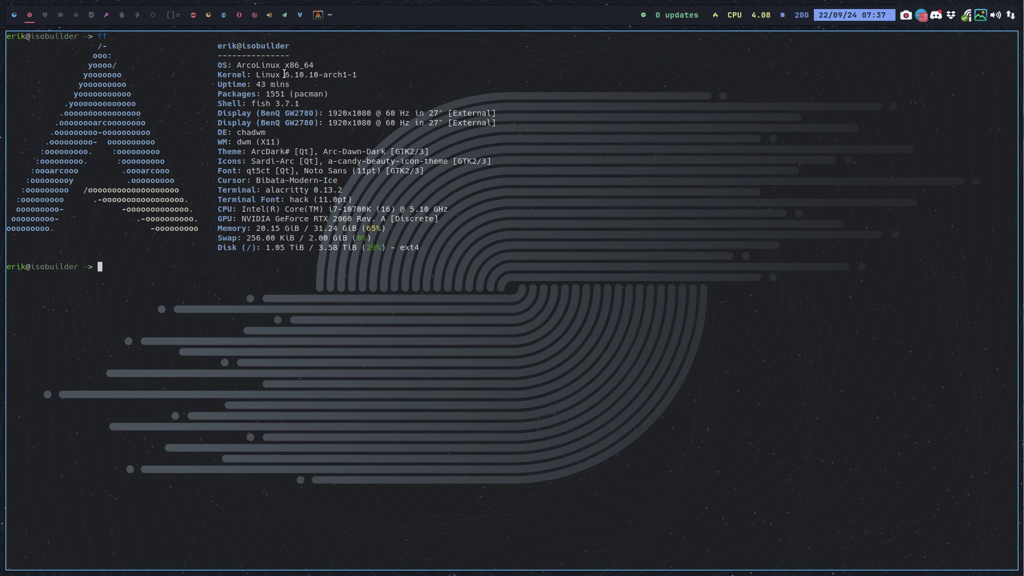
pyautogui.moveTo(284, 75); pyautogui.dragTo(309, 75)
# Glance at the ArchWiki page, then return to VirtualBox with the VM in full screen.
pyautogui.click(11, 14)
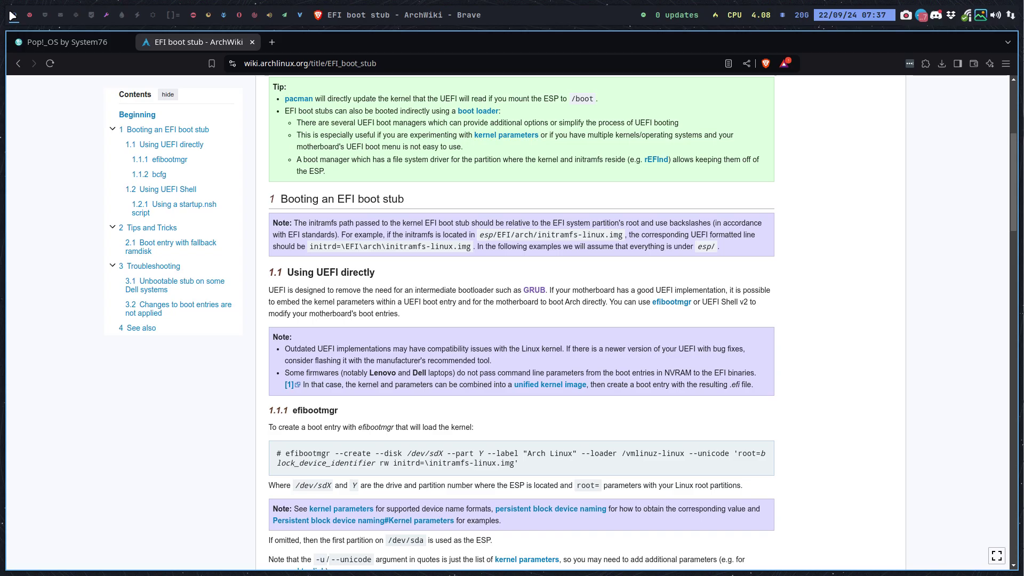
pyautogui.click(27, 11)
pyautogui.click(106, 16)
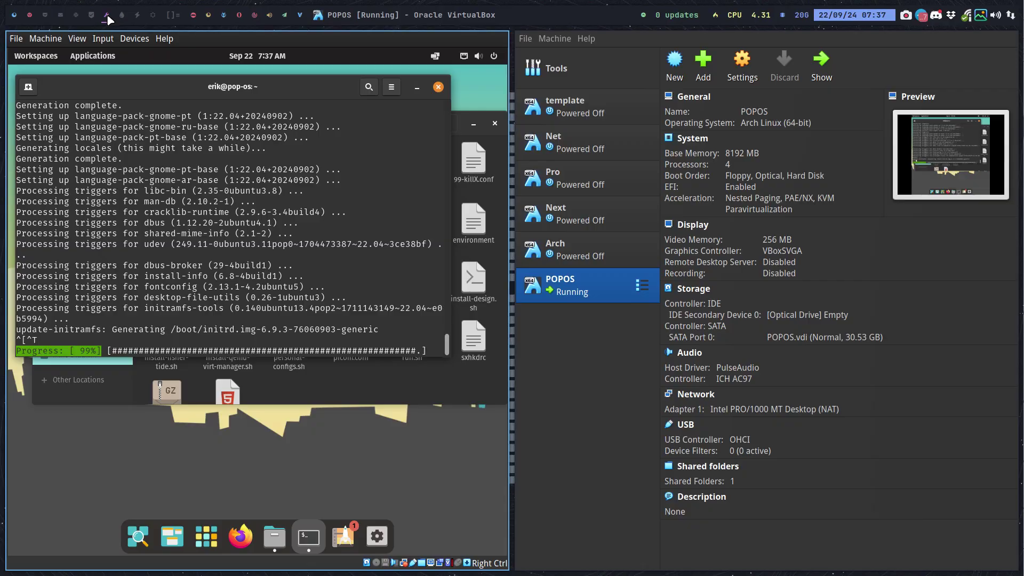
pyautogui.press('Control_R+f')
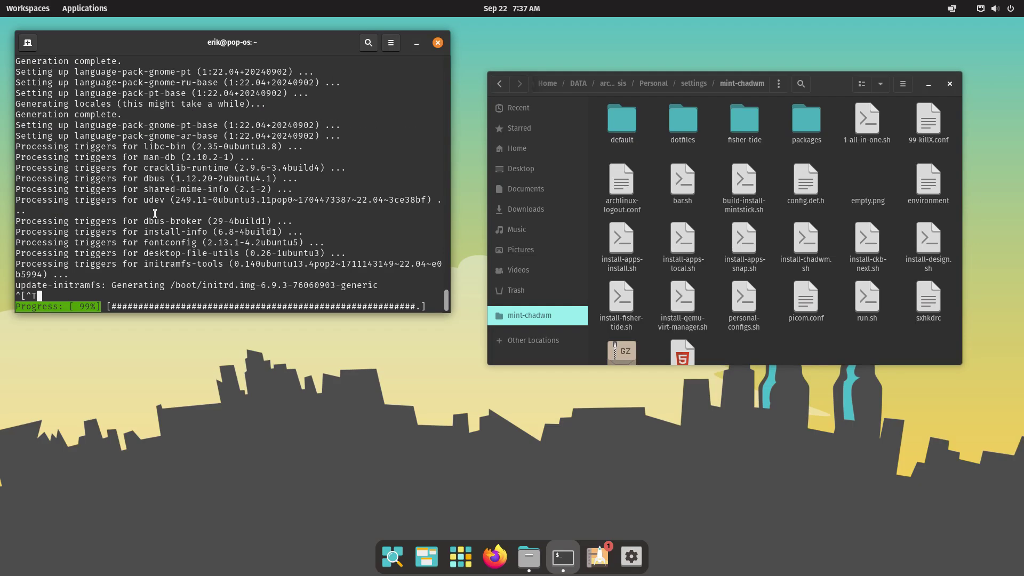
# Mark the guest kernel version, then open a new Terminal window from the dock launcher.
pyautogui.moveTo(271, 285); pyautogui.dragTo(282, 286)
pyautogui.click(418, 415)
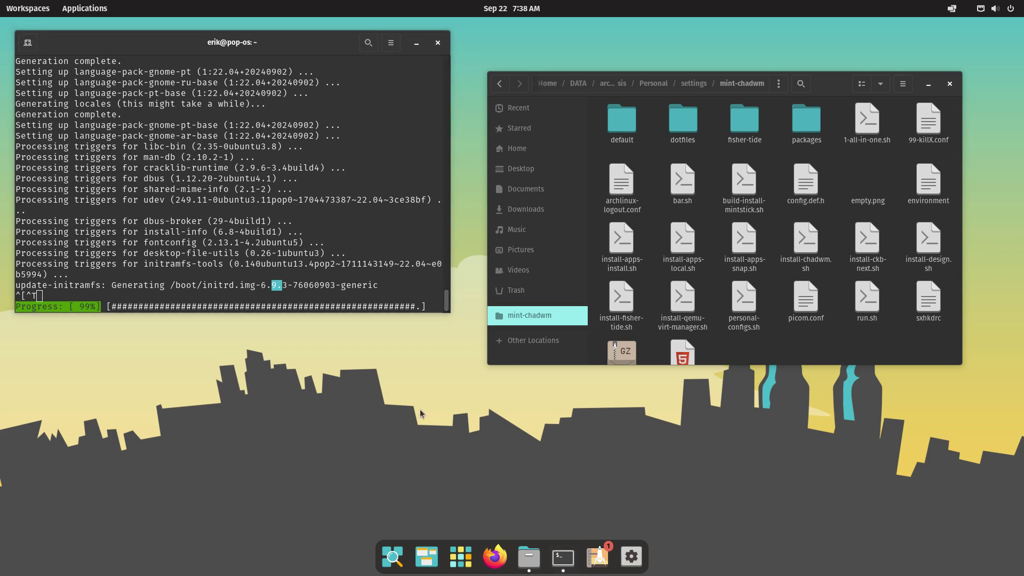
pyautogui.rightClick(563, 557)
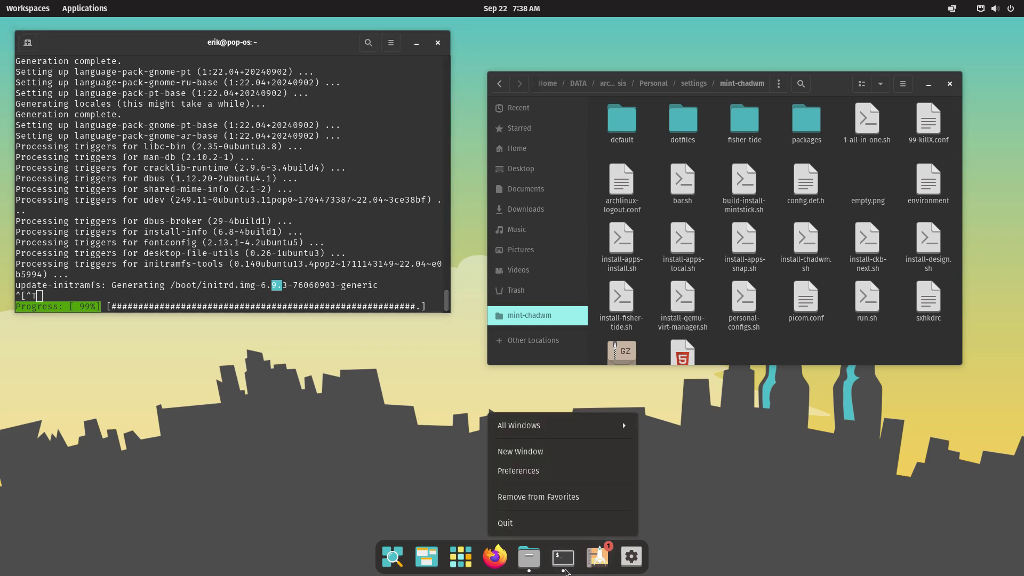
pyautogui.click(540, 452)
# Run uname -a to show kernel 6.9.3-76060903-generic x86_64, then exit full screen.
pyautogui.write('uname -')
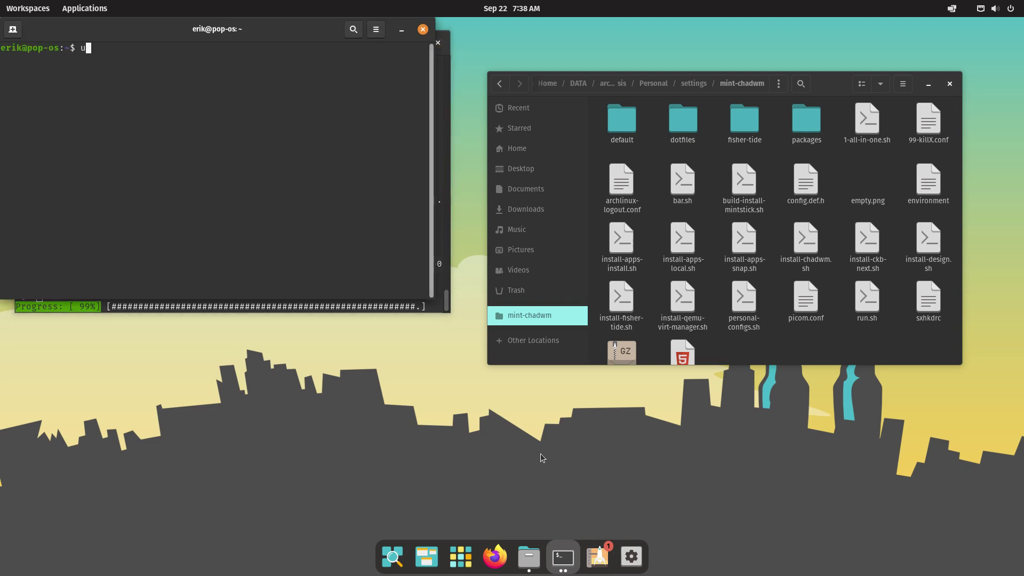
pyautogui.write('q')
pyautogui.press('Return')
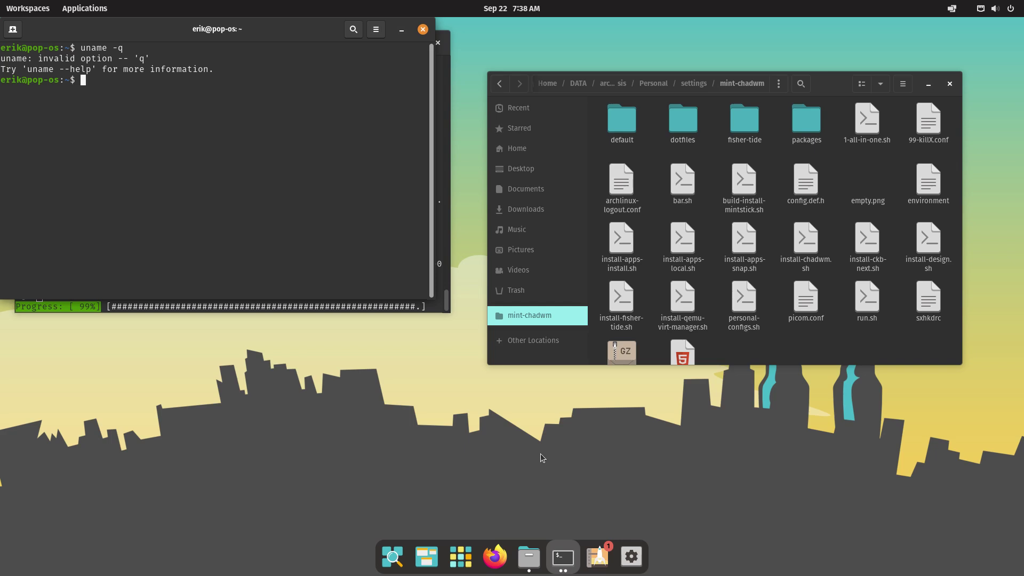
pyautogui.press('Up')
pyautogui.press('BackSpace')
pyautogui.write('ame -a')
pyautogui.press('Return')
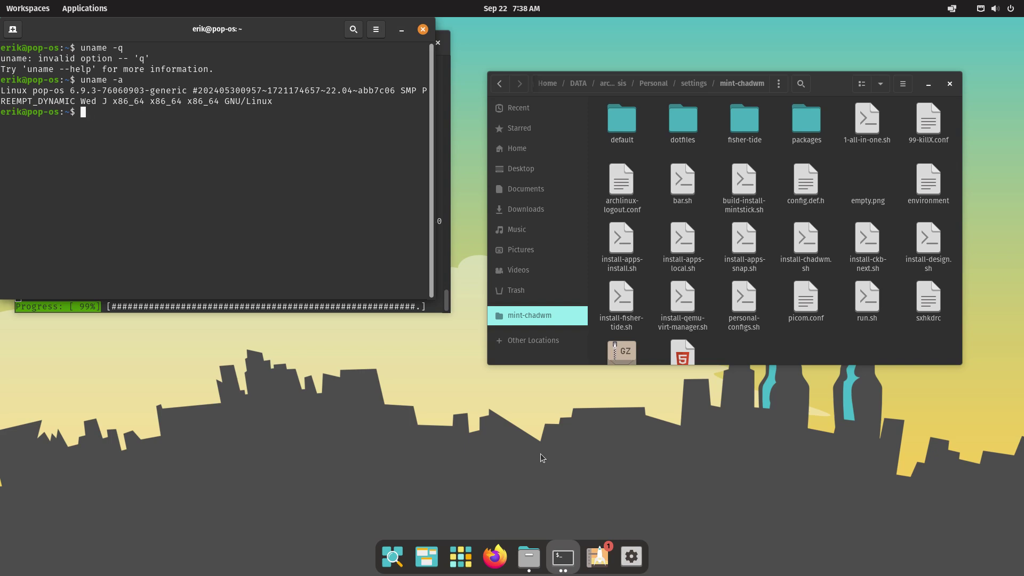
pyautogui.press('Control_R+f')
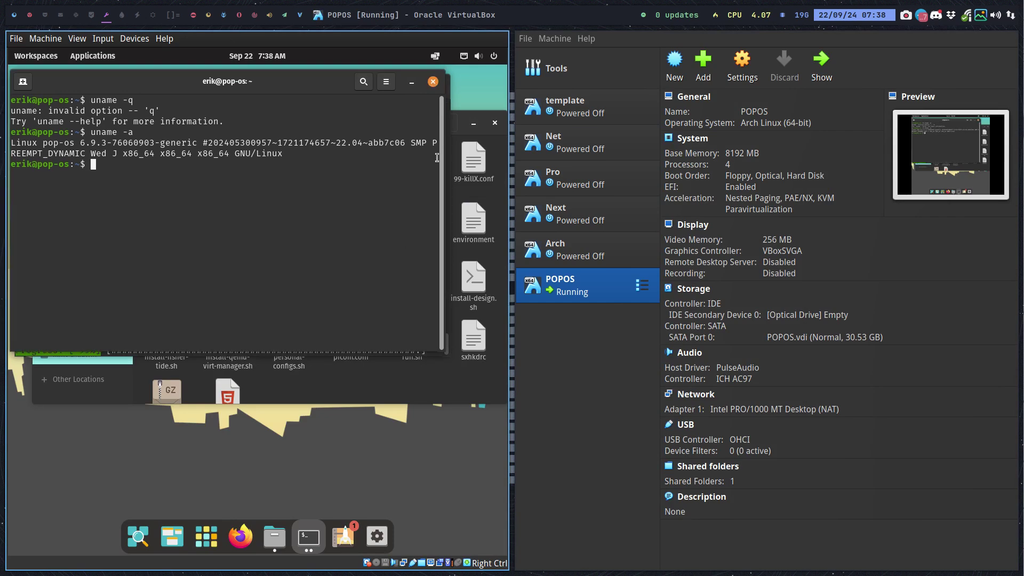
# Close the new terminal and highlight the initramfs line and kernel version in the upgrade output.
pyautogui.click(431, 77)
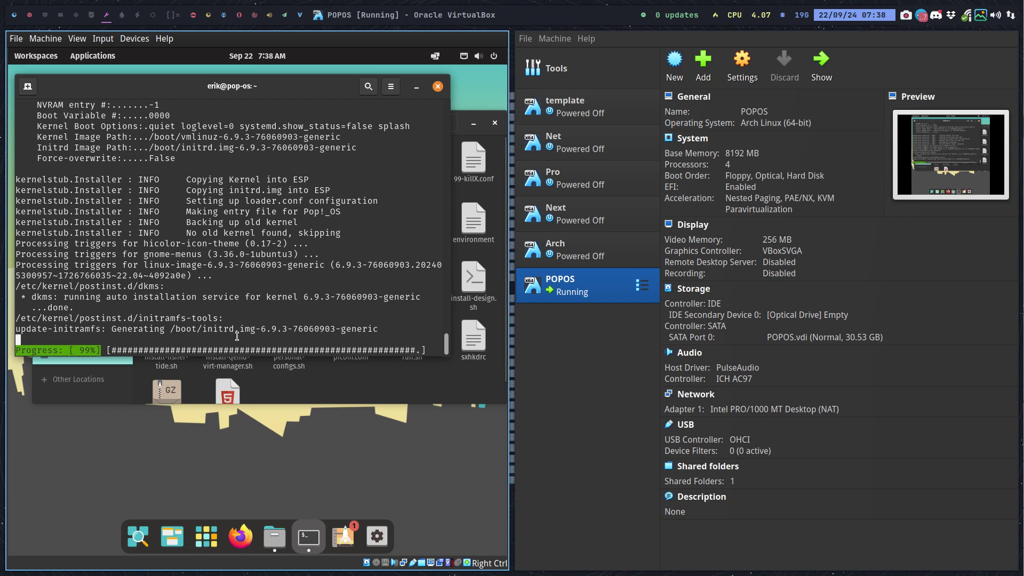
pyautogui.moveTo(52, 318); pyautogui.dragTo(393, 329)
pyautogui.click(394, 328)
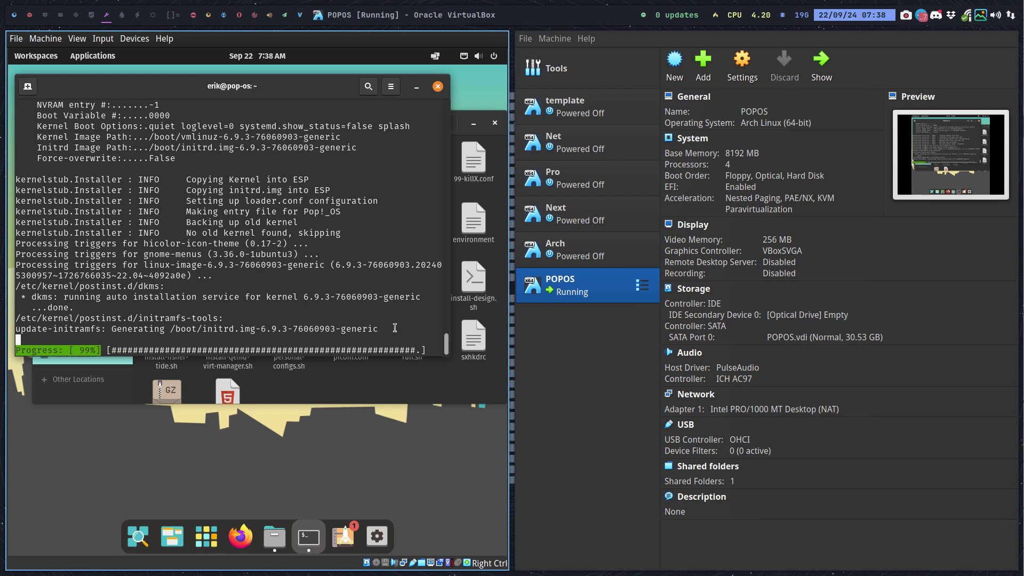
pyautogui.moveTo(271, 328); pyautogui.dragTo(415, 332)
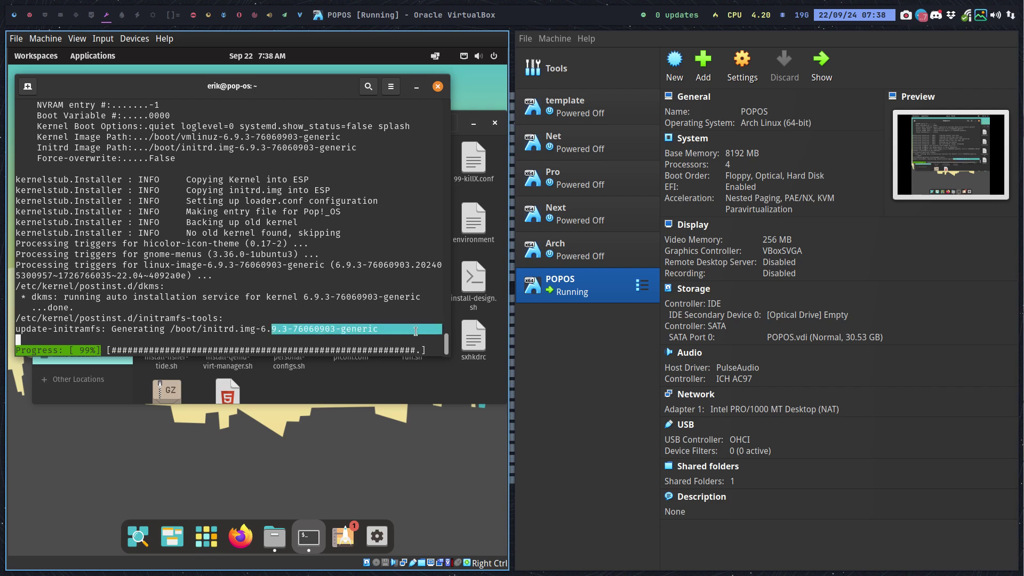
# Close the host fastfetch terminal and return the VM to full screen.
pyautogui.click(25, 18)
pyautogui.press('super+q')
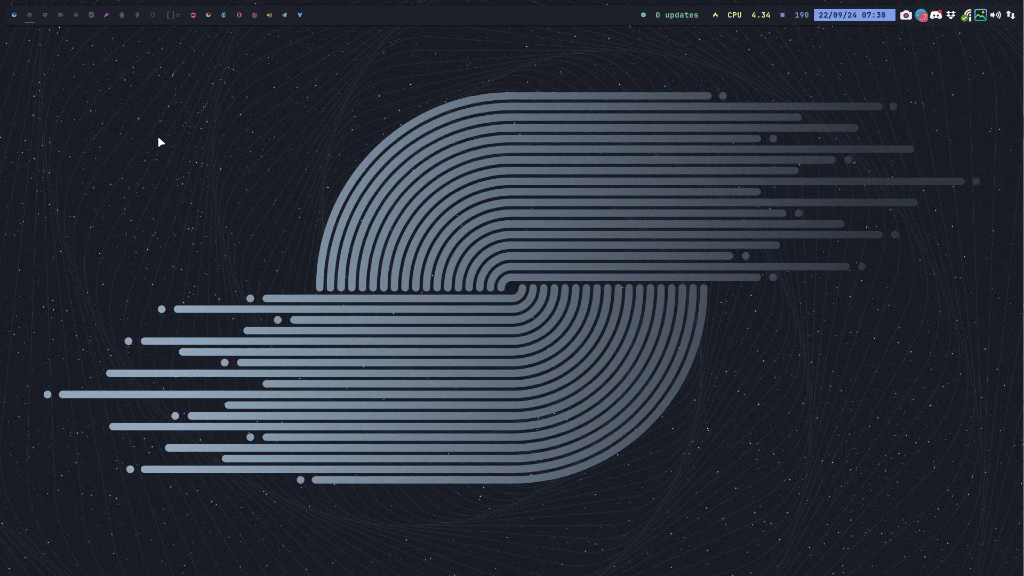
pyautogui.click(106, 15)
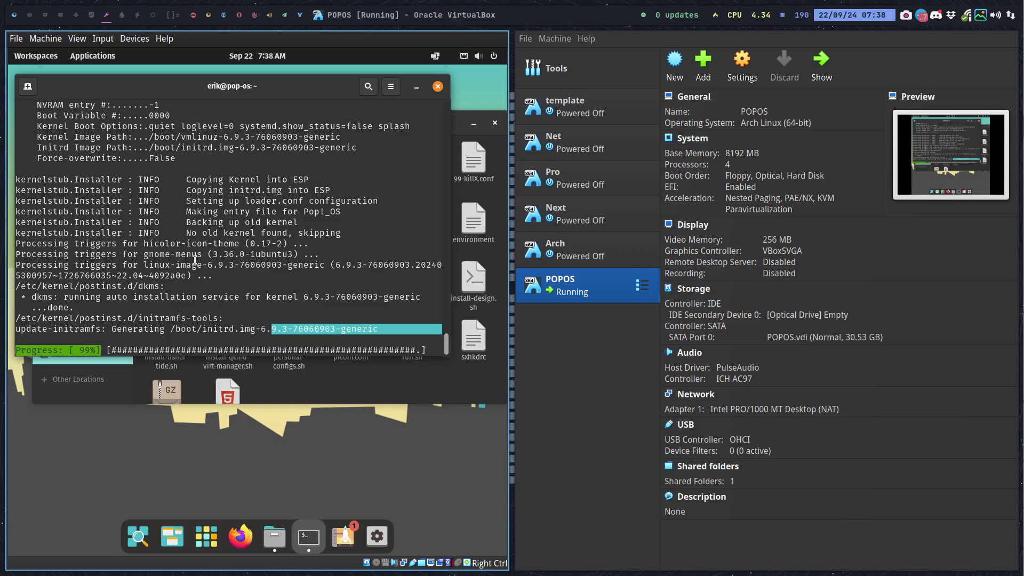
pyautogui.press('Control_R+f')
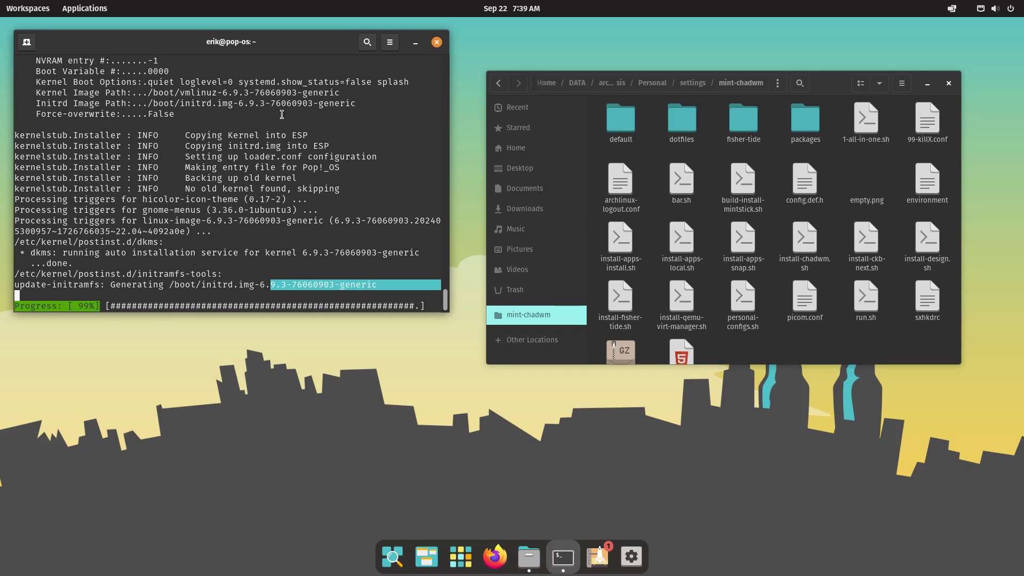
# Show Other Locations in the guest Files window.
pyautogui.click(280, 224)
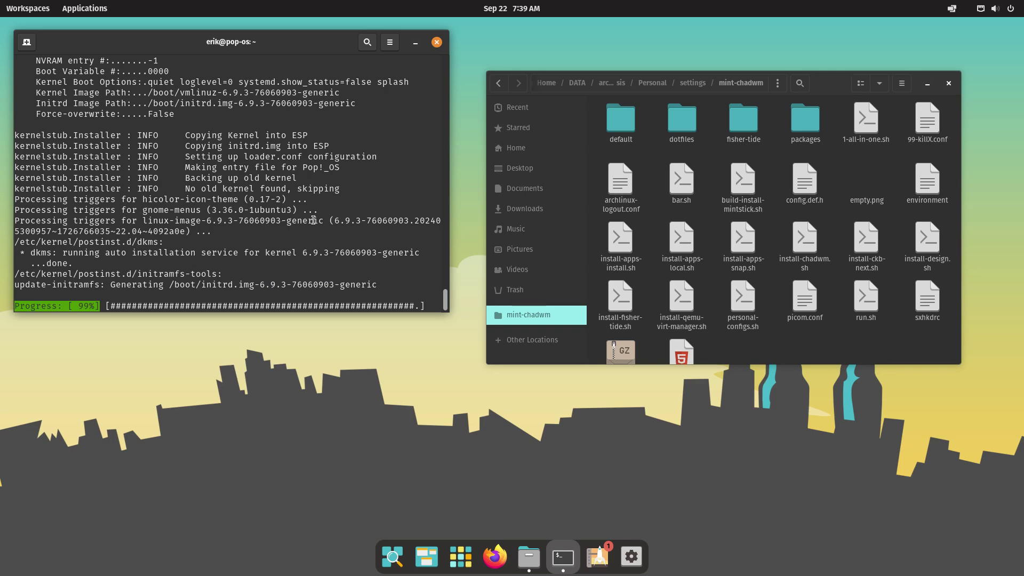
pyautogui.click(531, 327)
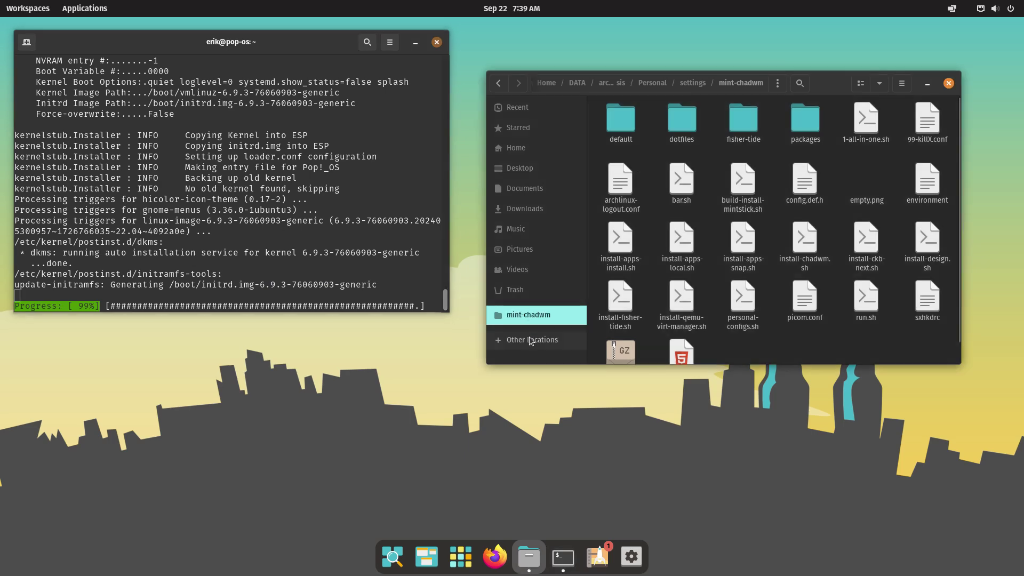
pyautogui.click(558, 344)
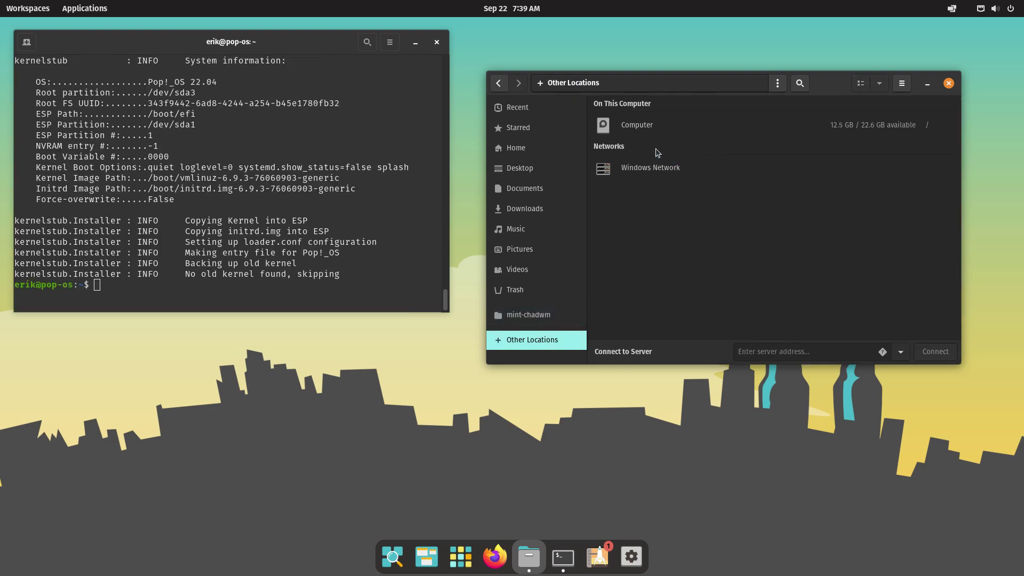
# Scroll through the terminal's finished update output, highlighting the kernelstub configuration lines.
pyautogui.scroll(3, 278, 182)
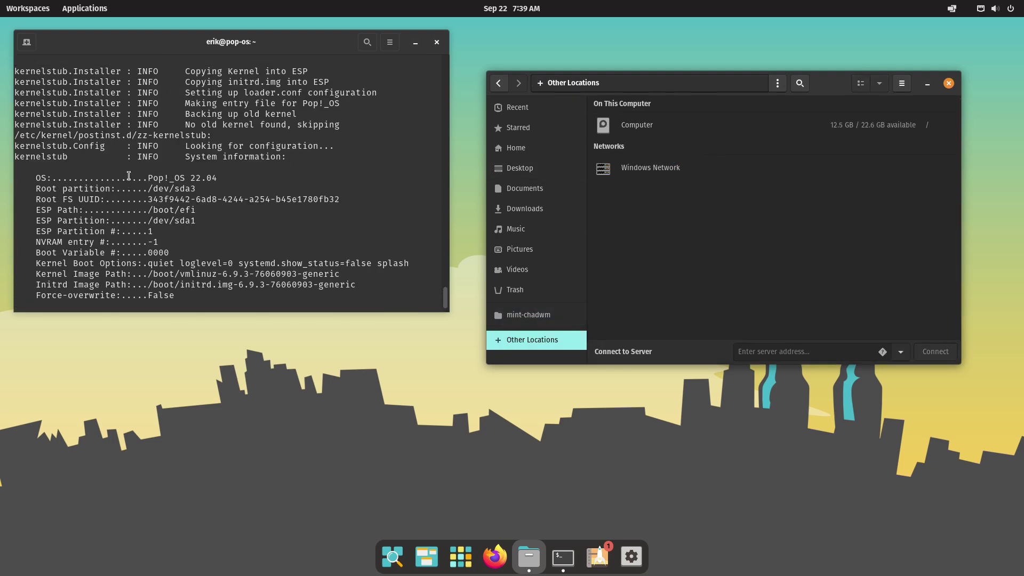
pyautogui.moveTo(71, 151); pyautogui.dragTo(23, 150)
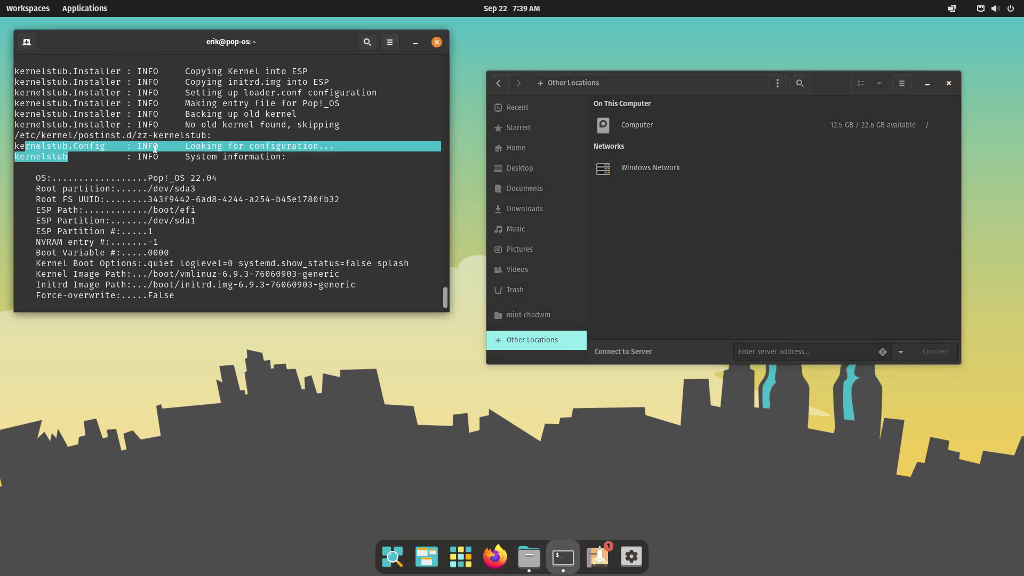
pyautogui.scroll(3, 151, 159)
pyautogui.scroll(5, 212, 204)
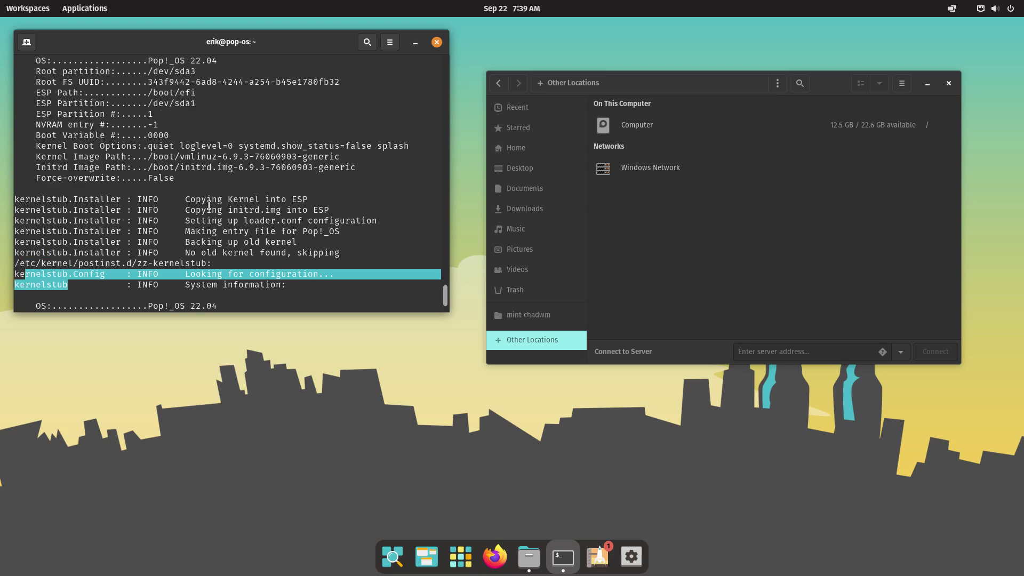
pyautogui.scroll(7, 208, 206)
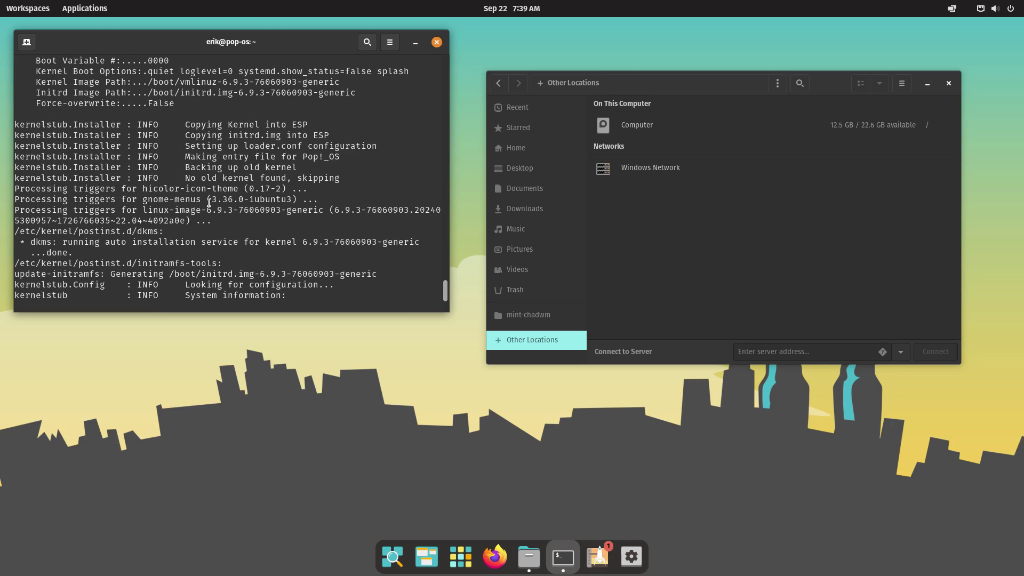
pyautogui.scroll(6, 209, 203)
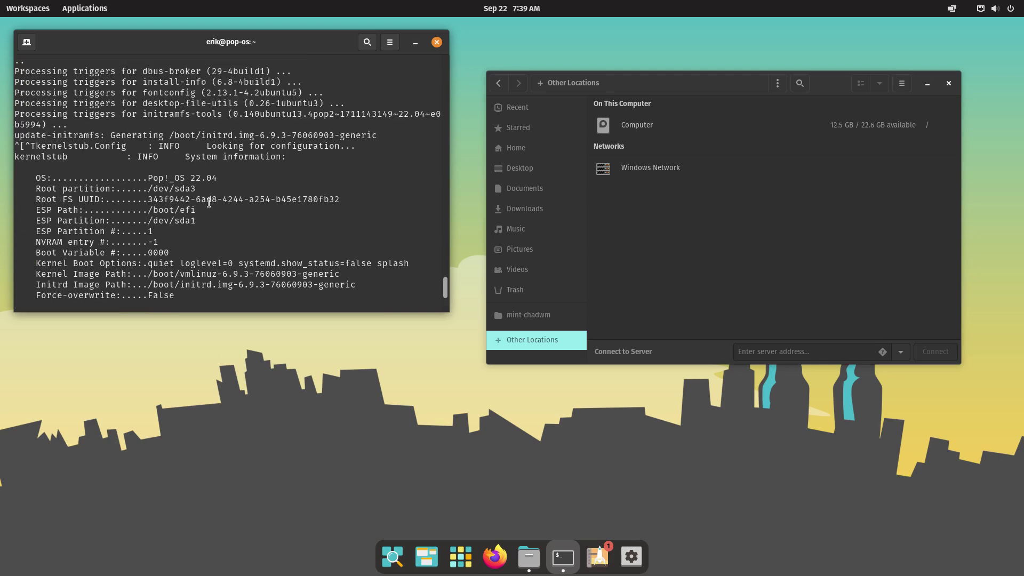
pyautogui.scroll(-4, 208, 203)
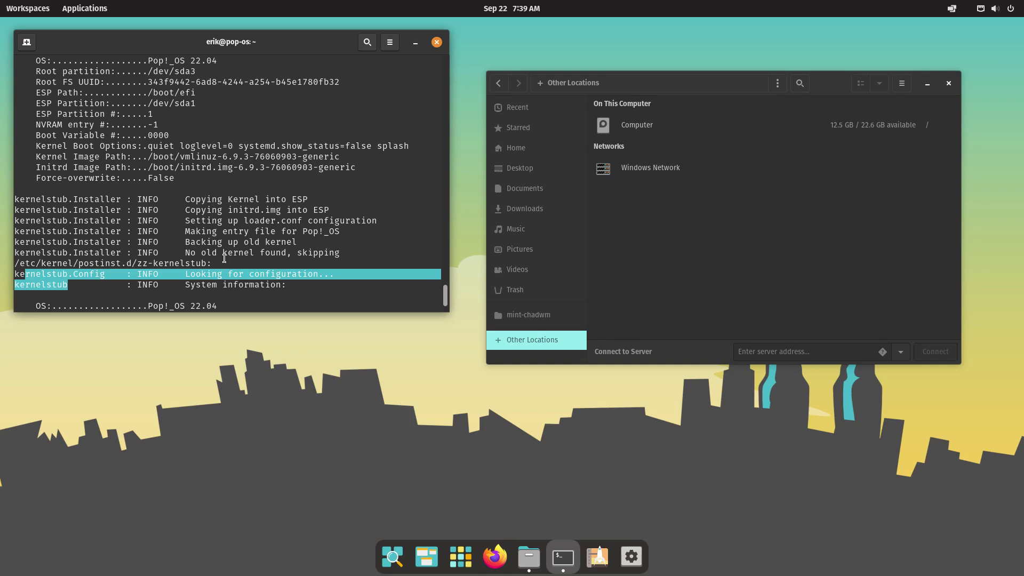
pyautogui.press('super')
# Restart the Pop!_OS guest via the system menu's Power Off / Log Out > Restart, and confirm.
pyautogui.click(1011, 9)
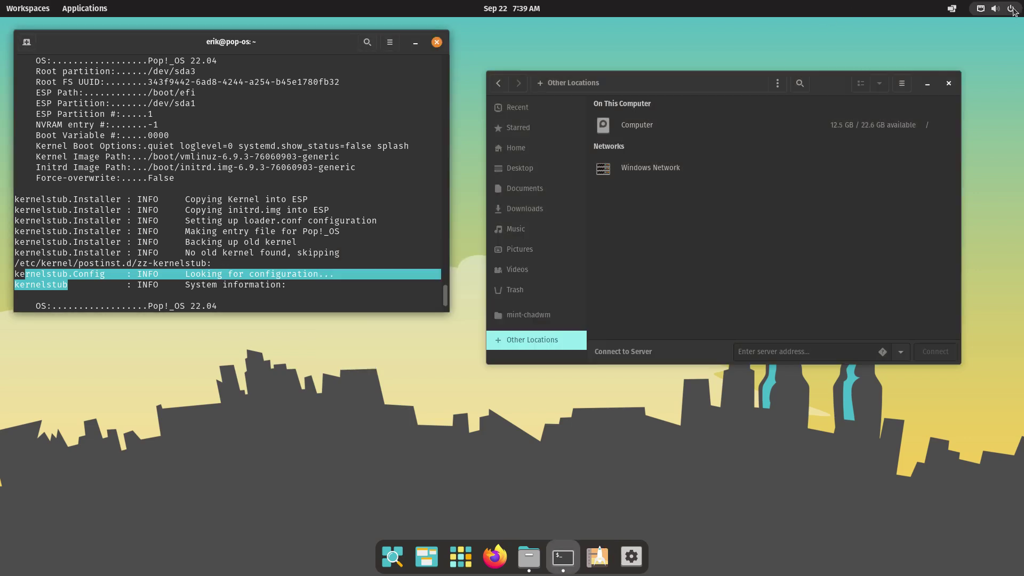
pyautogui.click(1011, 9)
pyautogui.click(961, 120)
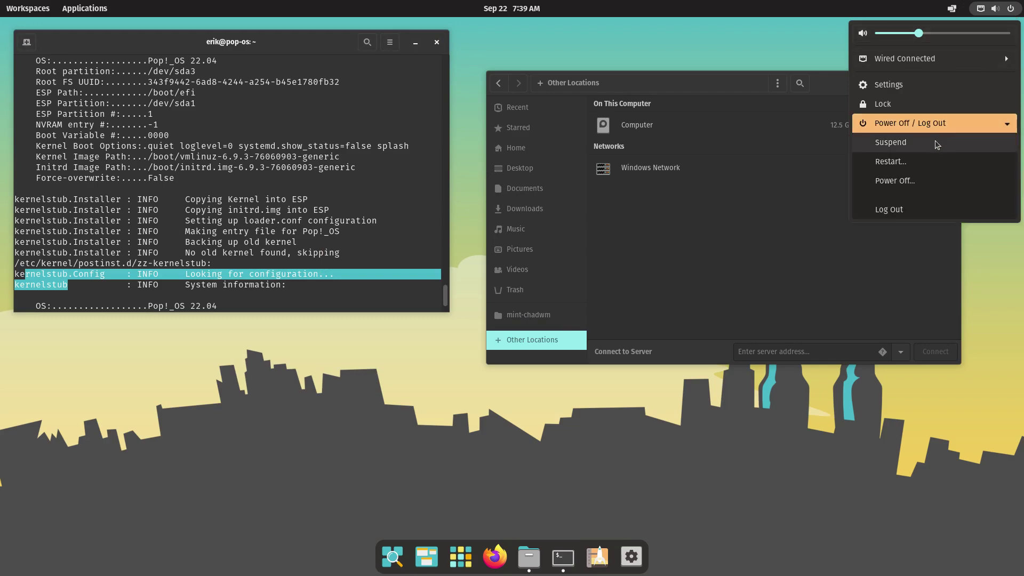
pyautogui.click(911, 168)
pyautogui.click(598, 316)
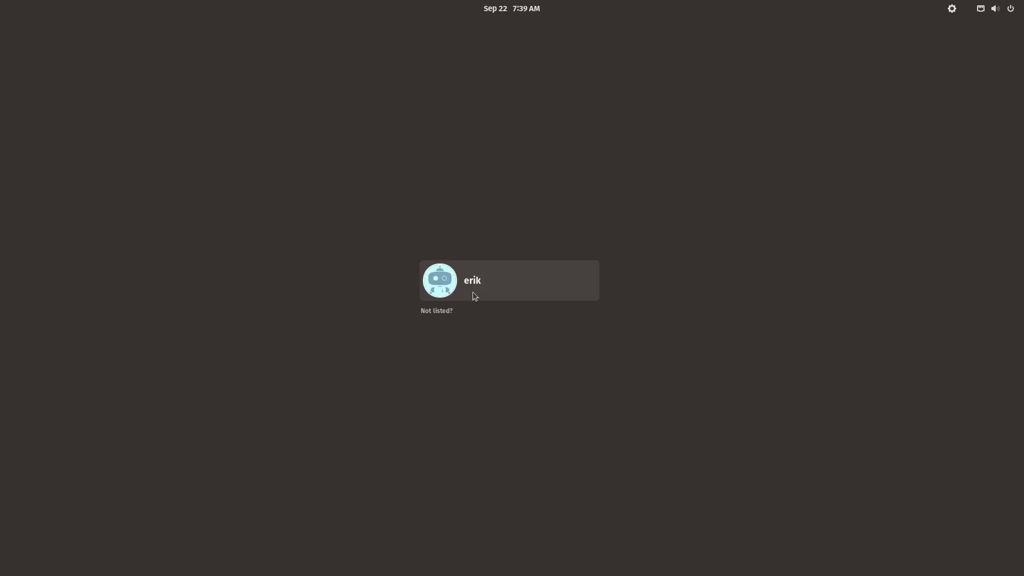
# Select the user account on the login screen, enter the account password and log in.
pyautogui.click(475, 297)
pyautogui.write('•')
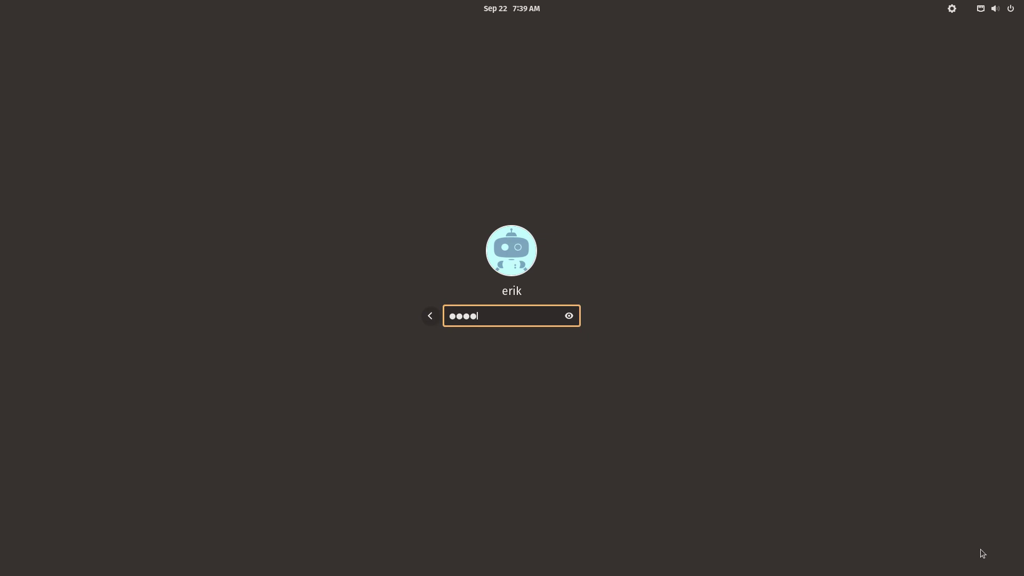
pyautogui.click(955, 9)
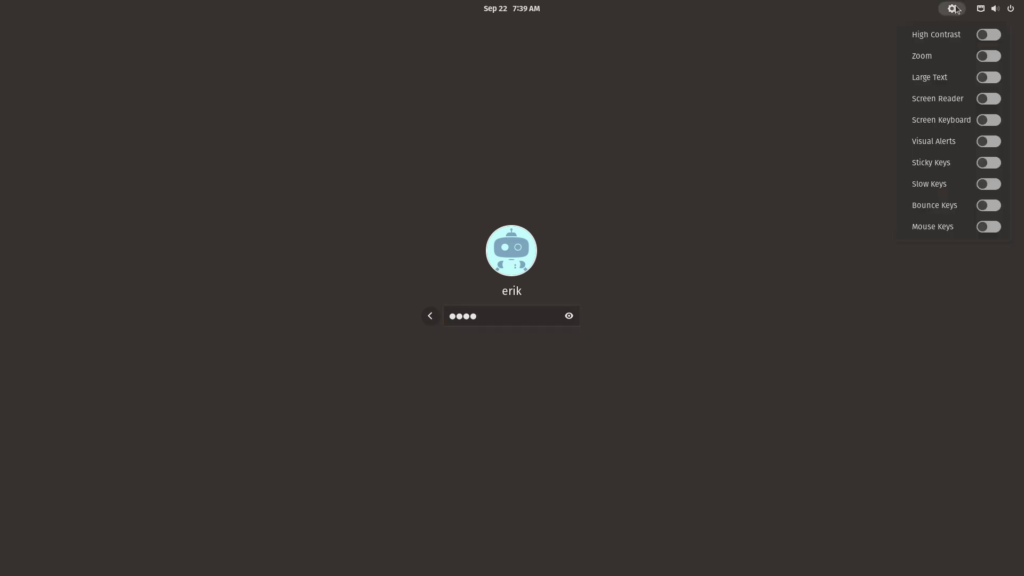
pyautogui.click(640, 317)
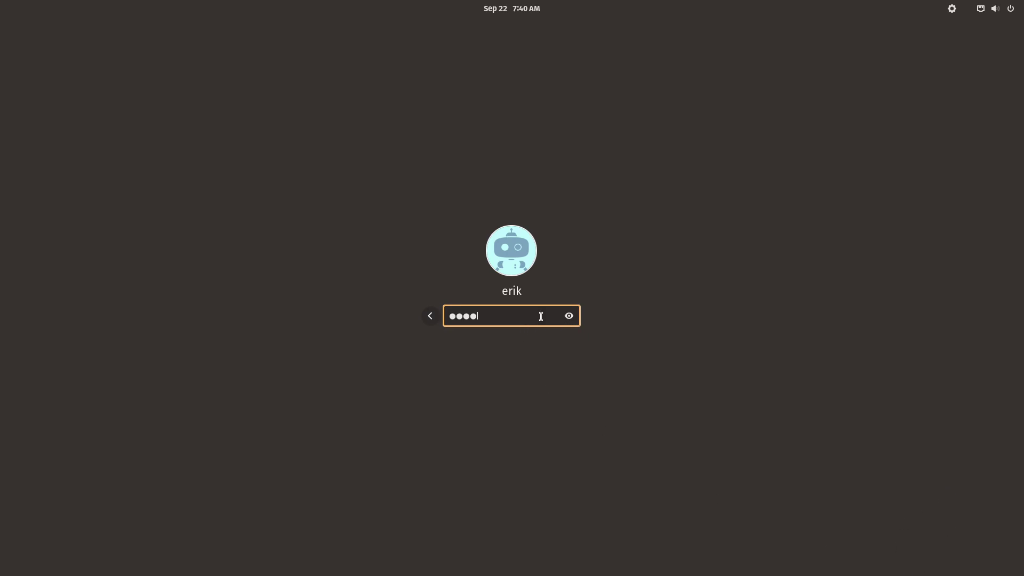
pyautogui.press('Return')
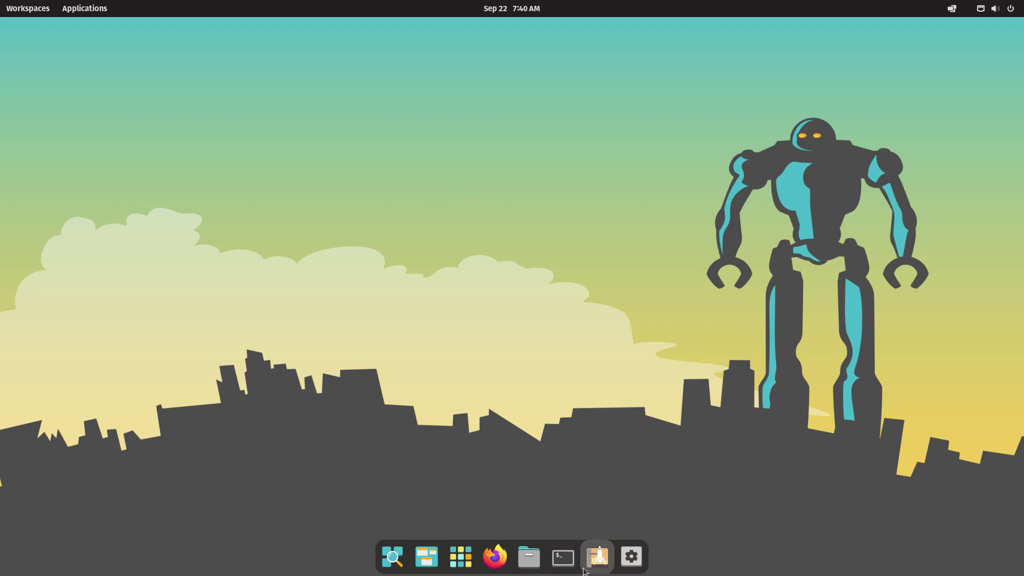
# Open a terminal in the bookmarked mint-chadwm folder and tile it to the right half.
pyautogui.click(529, 557)
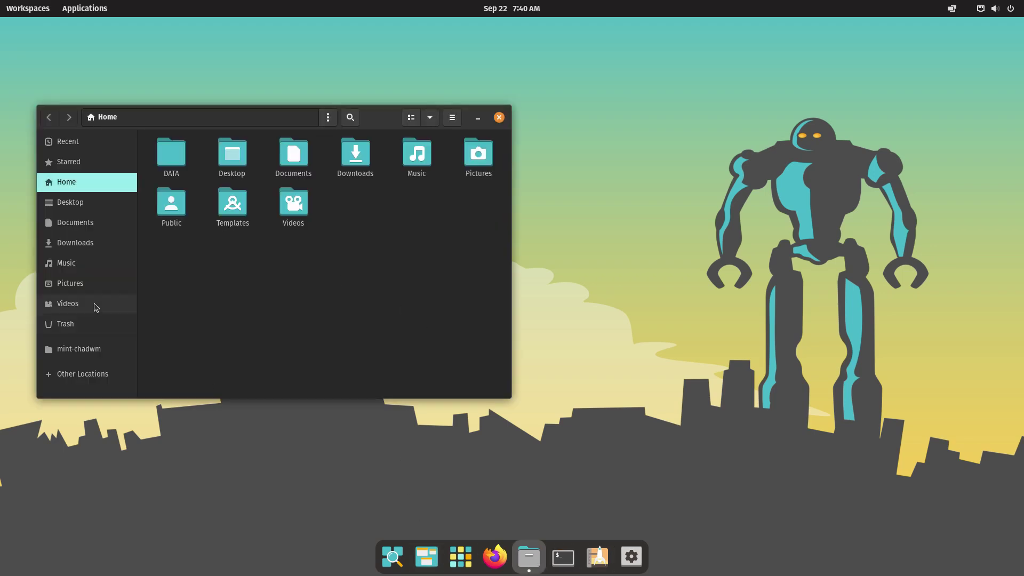
pyautogui.click(90, 348)
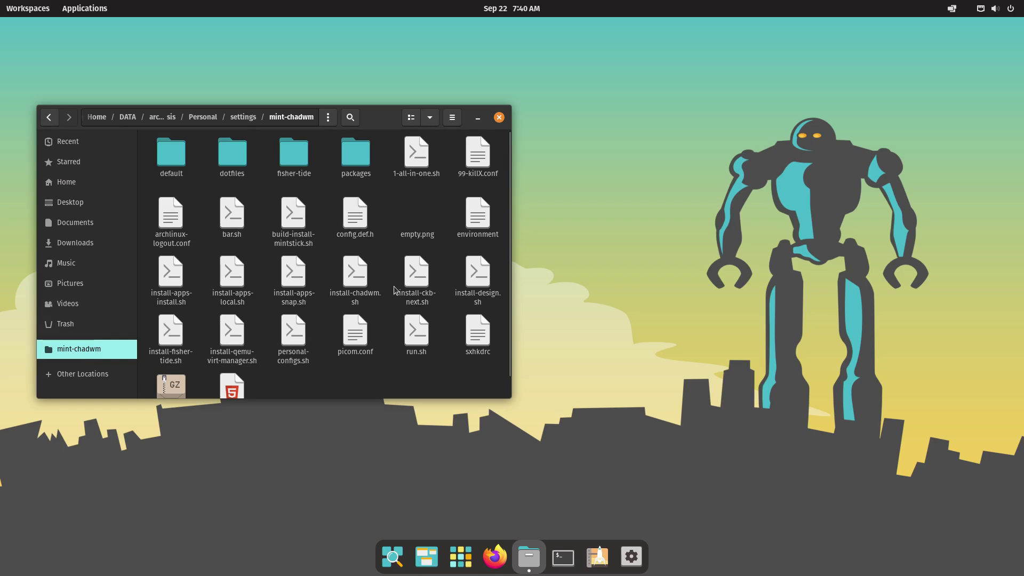
pyautogui.rightClick(432, 385)
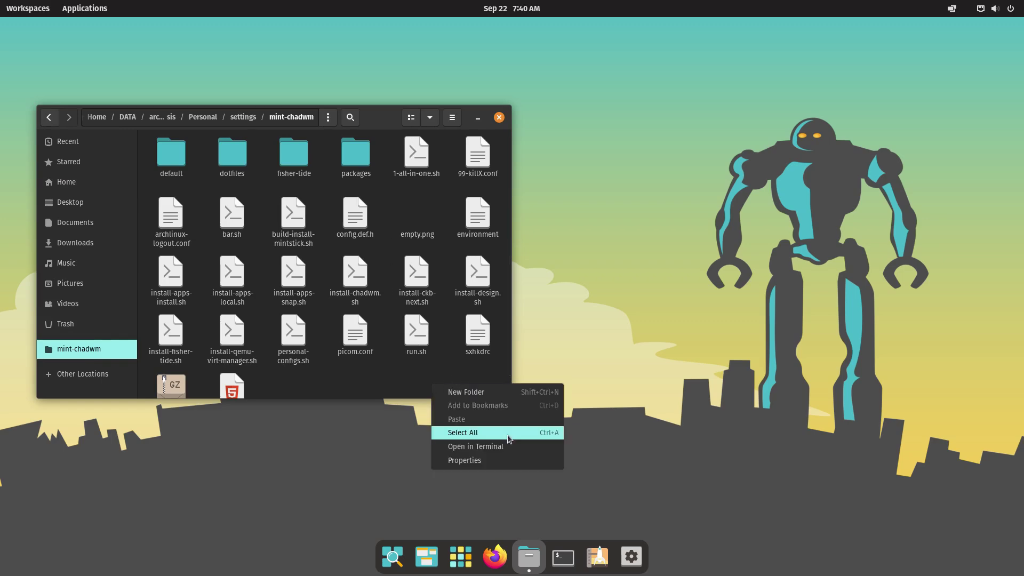
pyautogui.click(513, 447)
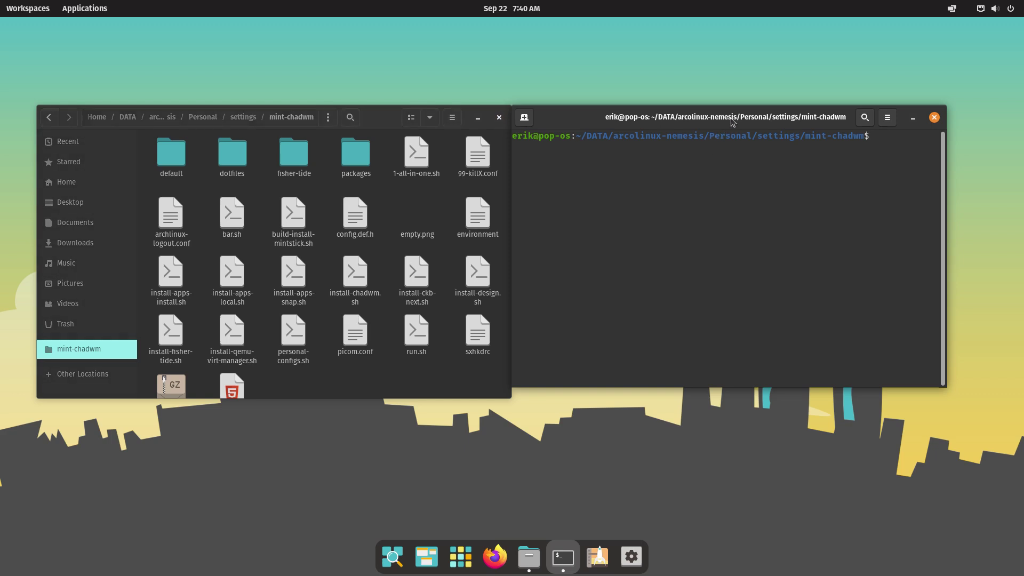
pyautogui.press('super+Right')
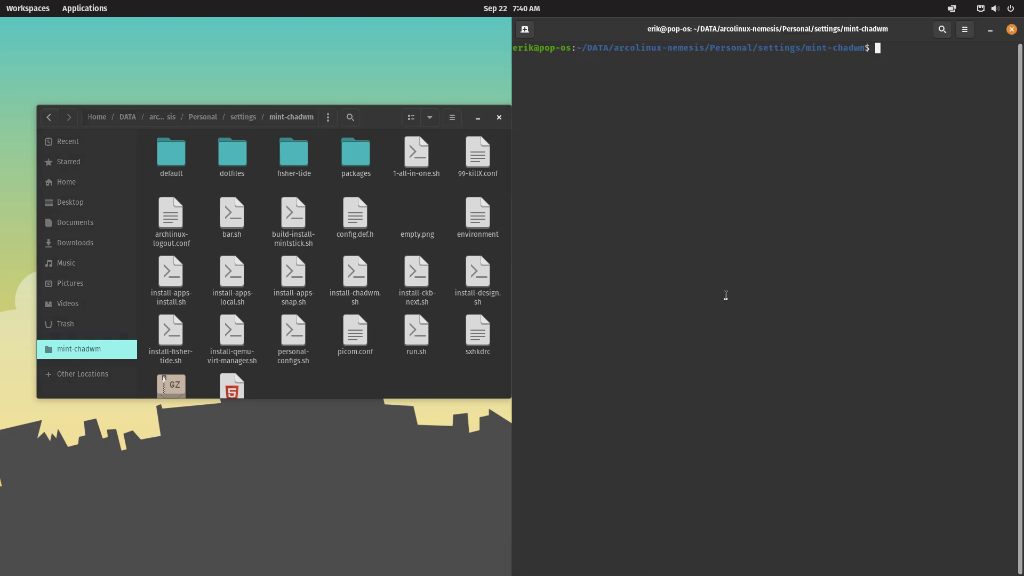
# Run ./1-all-in-one.sh and enter the sudo password.
pyautogui.write('./1')
pyautogui.press('Tab')
pyautogui.press('Return')
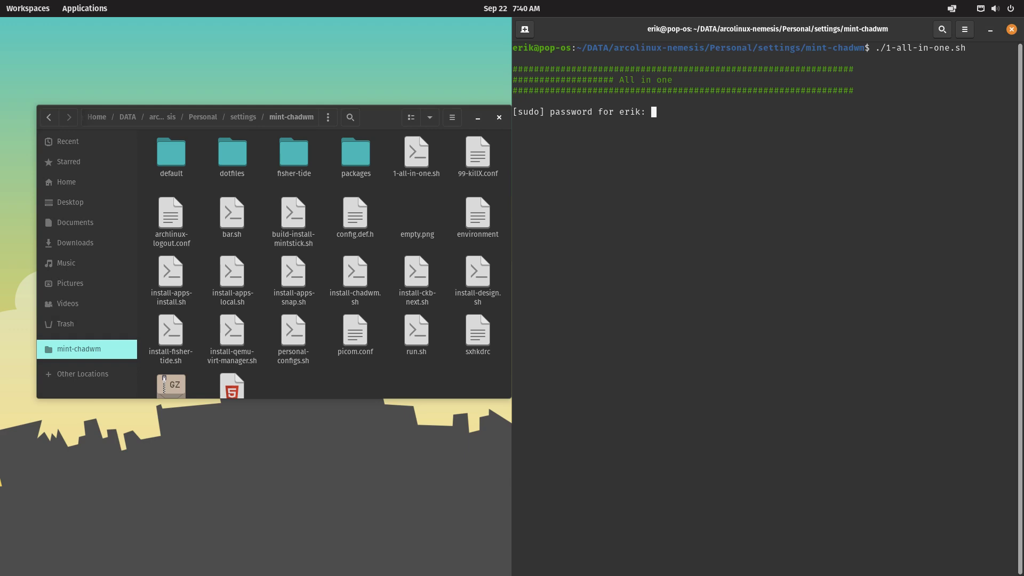
pyautogui.press('Return')
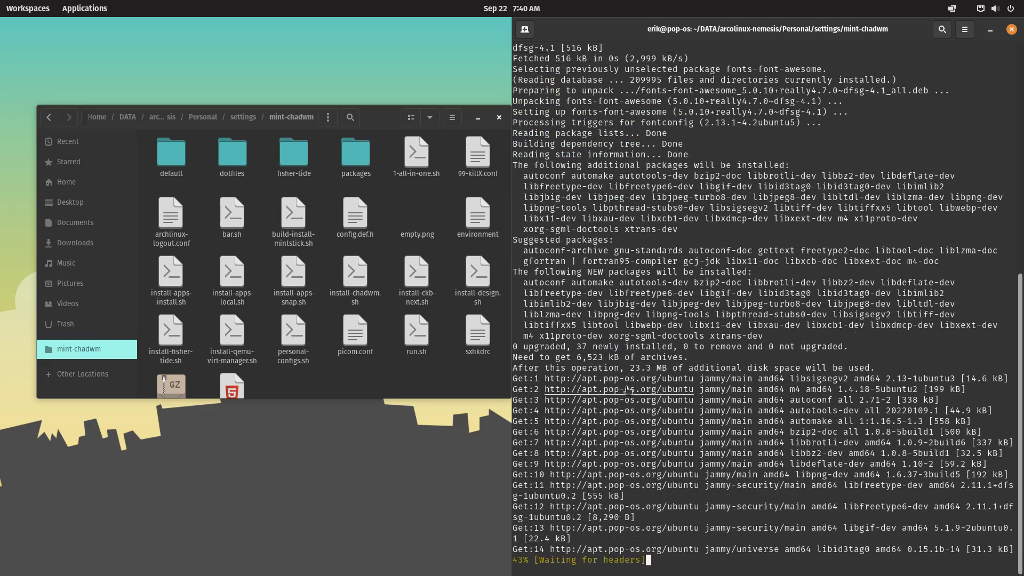
# Scroll through the apt output, marking the jammy/universe repository entries, while chadwm installs.
pyautogui.scroll(12, 628, 390)
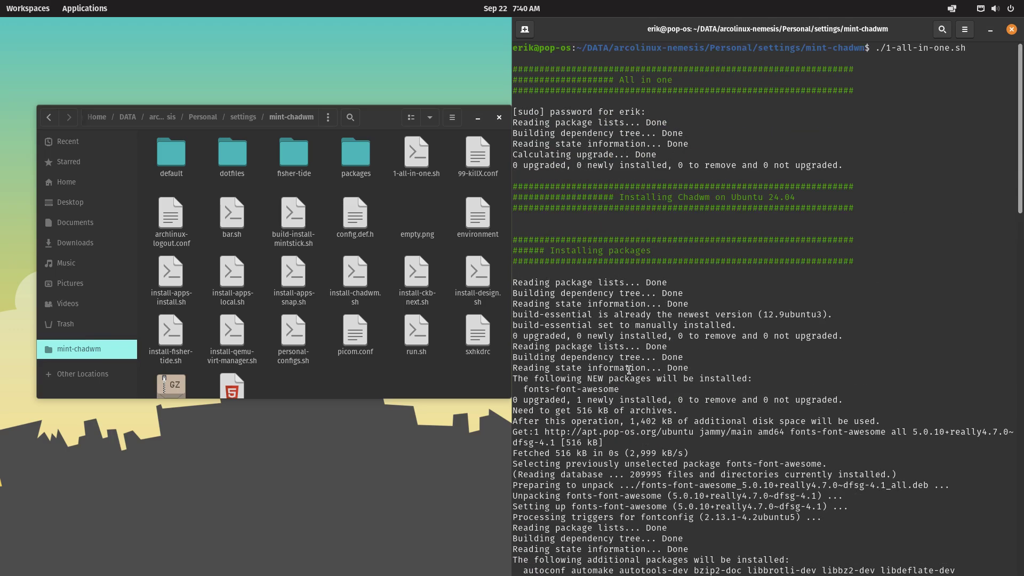
pyautogui.scroll(-17, 629, 369)
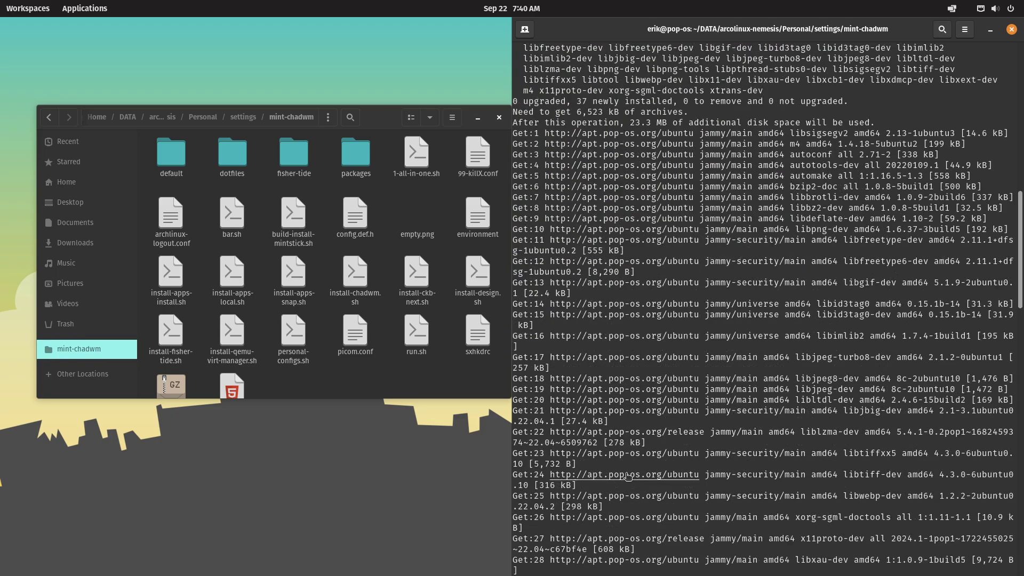
pyautogui.scroll(-20, 628, 475)
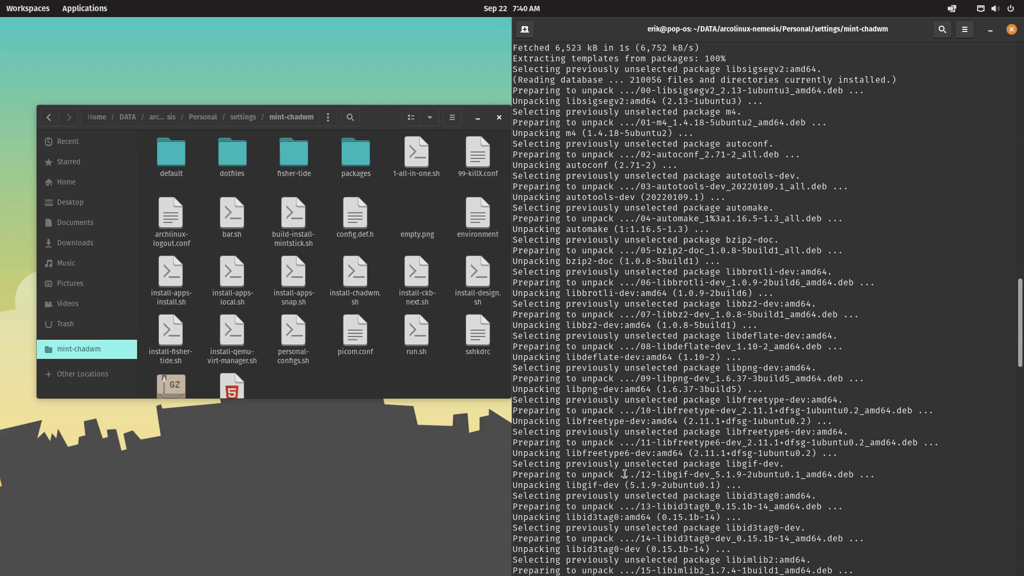
pyautogui.scroll(-20, 625, 473)
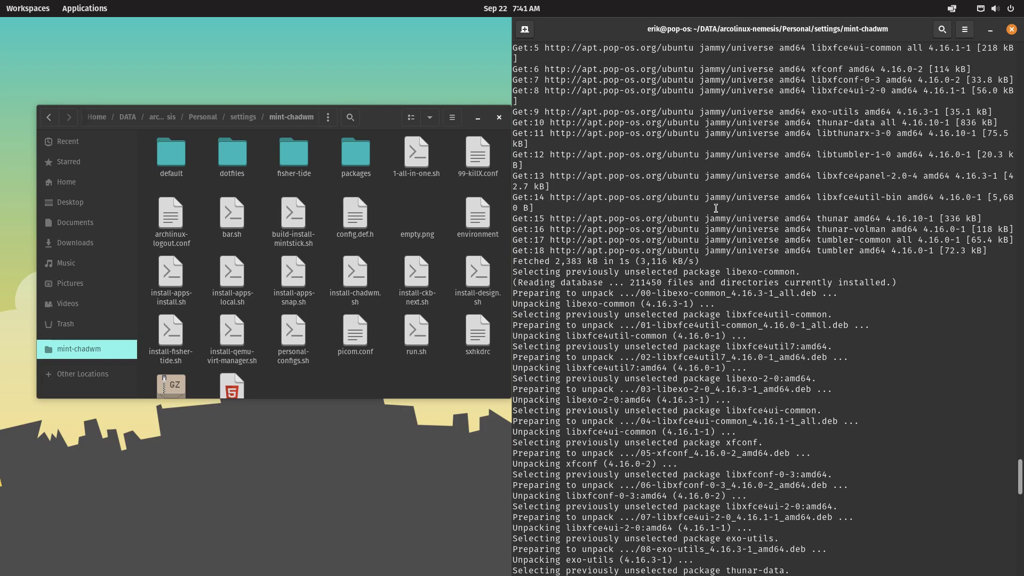
pyautogui.doubleClick(719, 197)
pyautogui.doubleClick(714, 218)
pyautogui.scroll(-2, 714, 251)
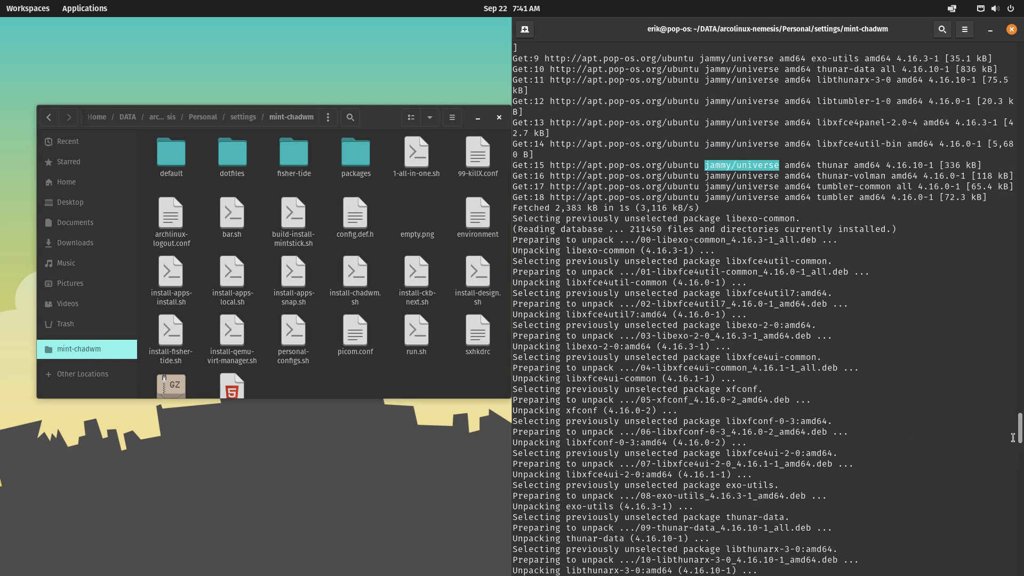
pyautogui.moveTo(1020, 442); pyautogui.dragTo(1003, 520)
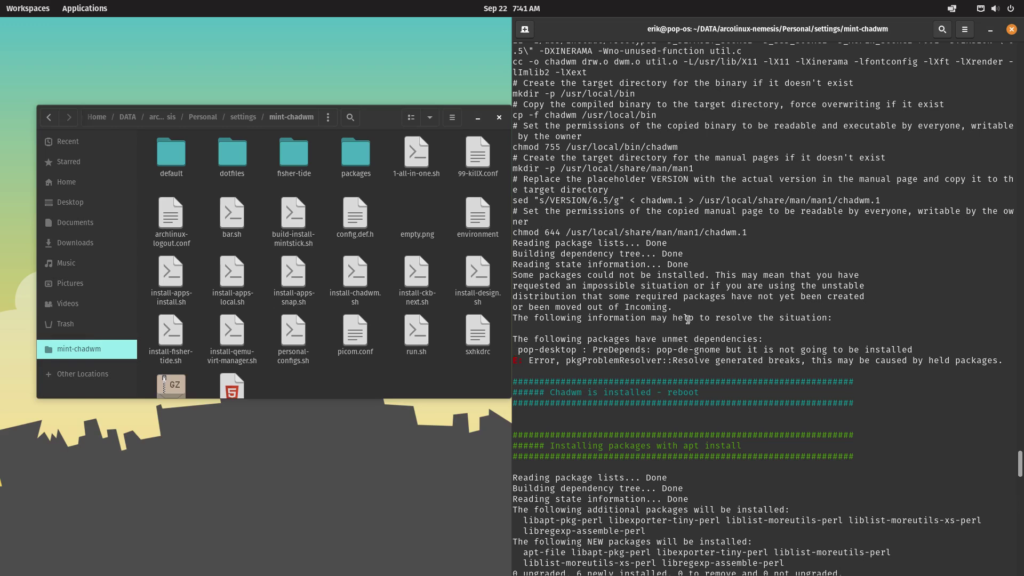
# Highlight the unmet pop-desktop dependency and 'Chadwm is installed' lines, then open the Applications library.
pyautogui.moveTo(656, 350); pyautogui.dragTo(737, 362)
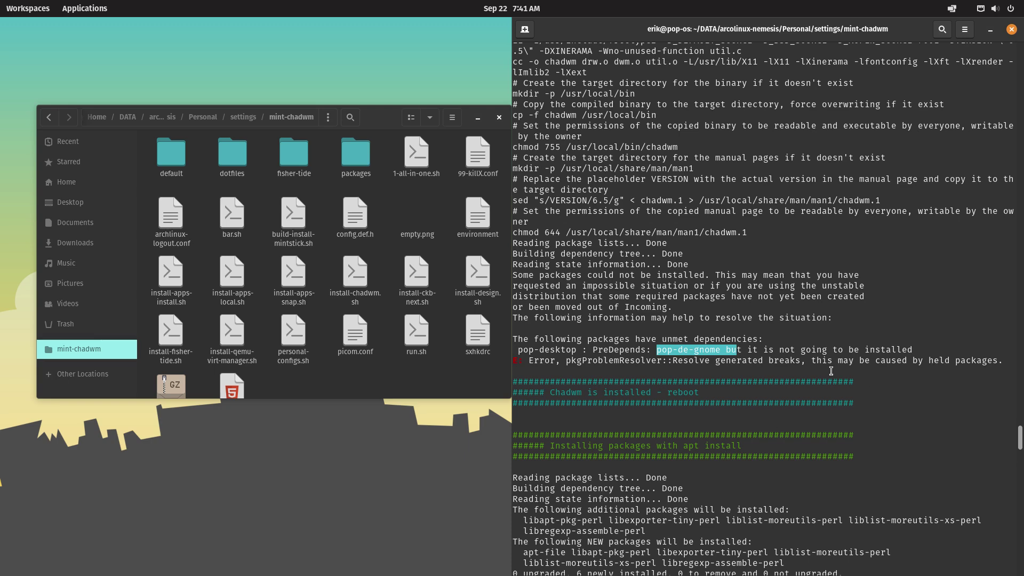
pyautogui.moveTo(698, 393); pyautogui.dragTo(515, 397)
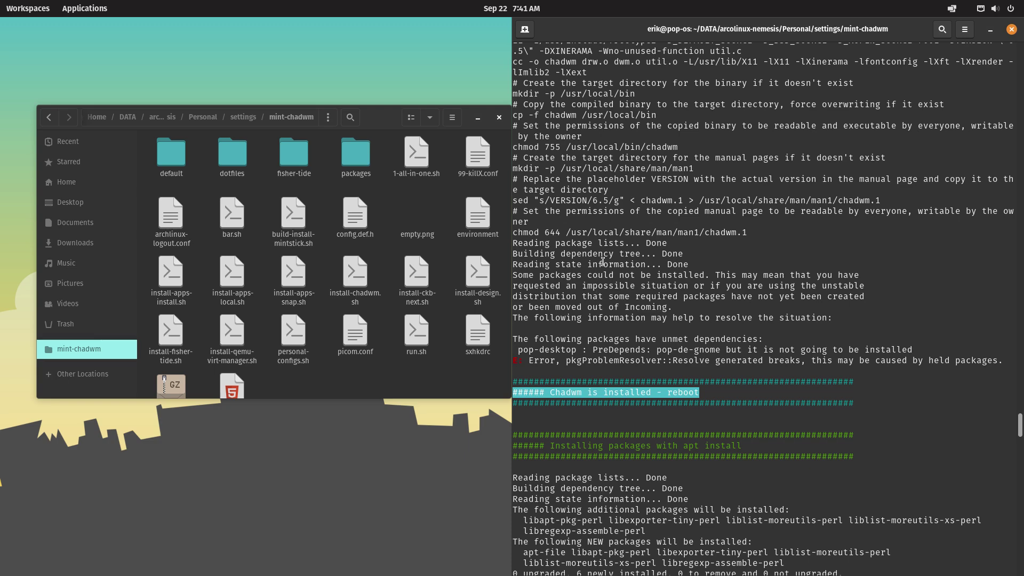
pyautogui.click(573, 276)
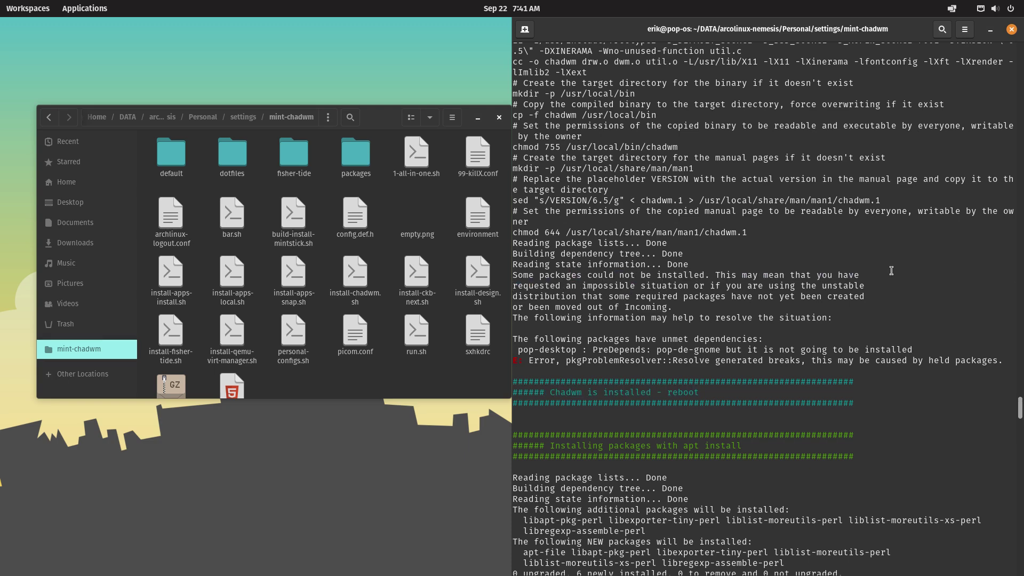
pyautogui.moveTo(849, 318); pyautogui.dragTo(523, 266)
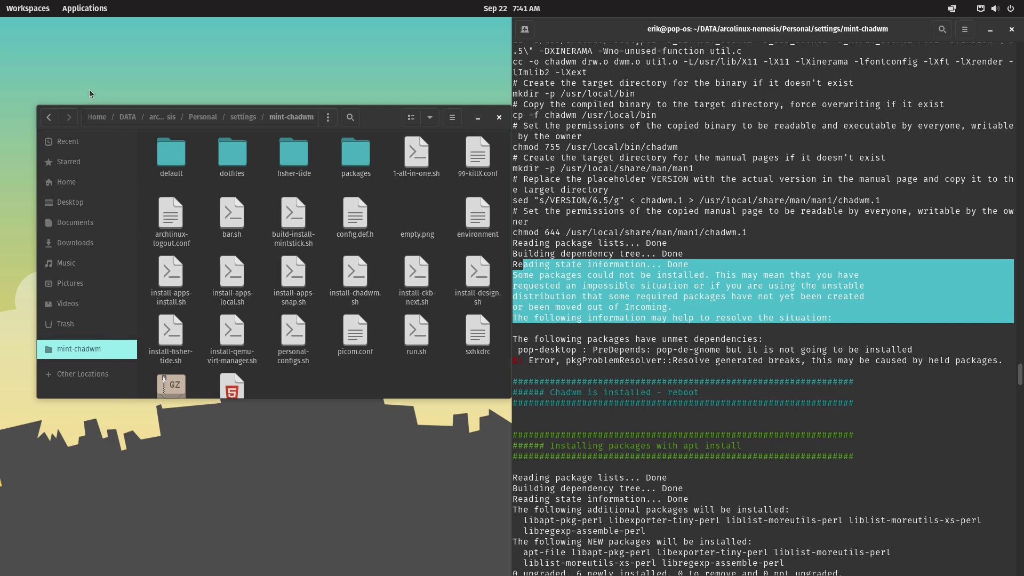
pyautogui.click(21, 8)
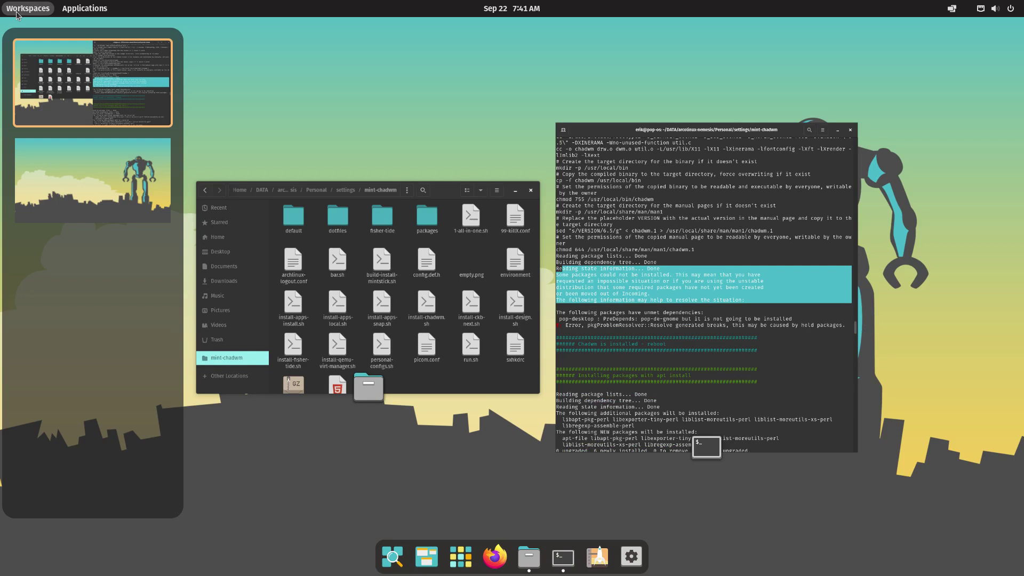
pyautogui.click(70, 7)
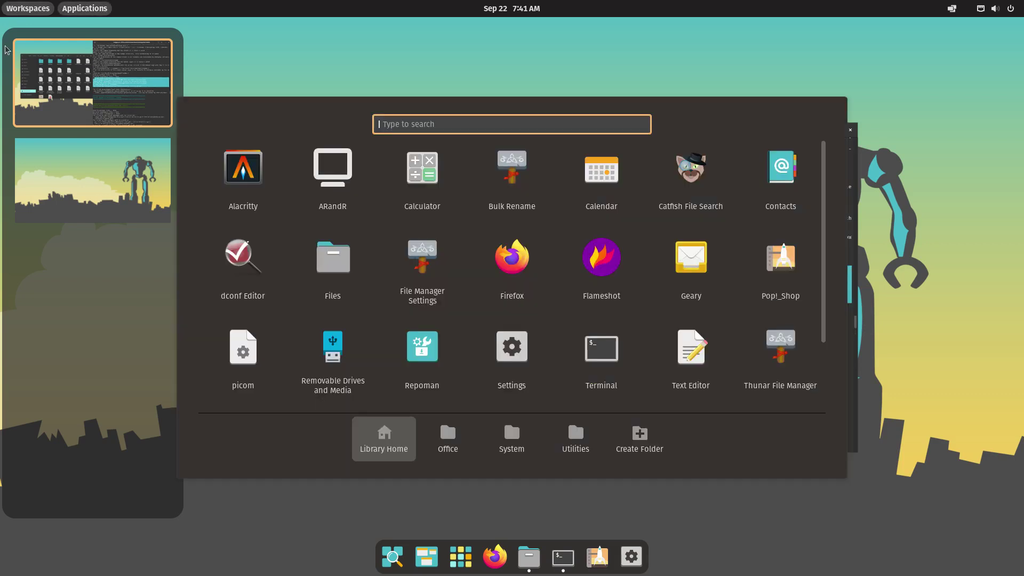
# In a new Alacritty terminal, list /usr/share/xsessions/ showing chadwm.desktop and pop.desktop, then close it.
pyautogui.click(243, 169)
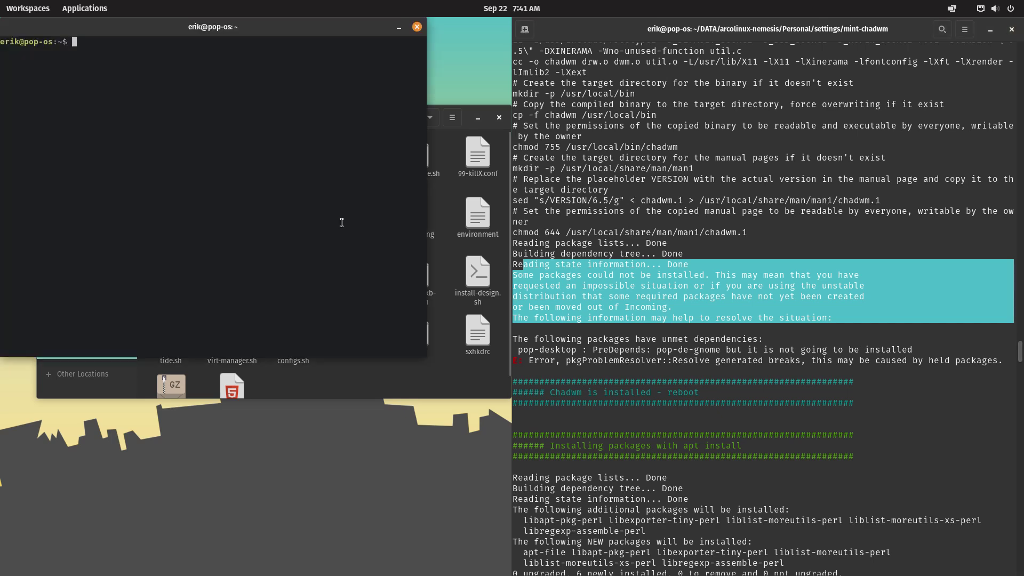
pyautogui.write('ls /u')
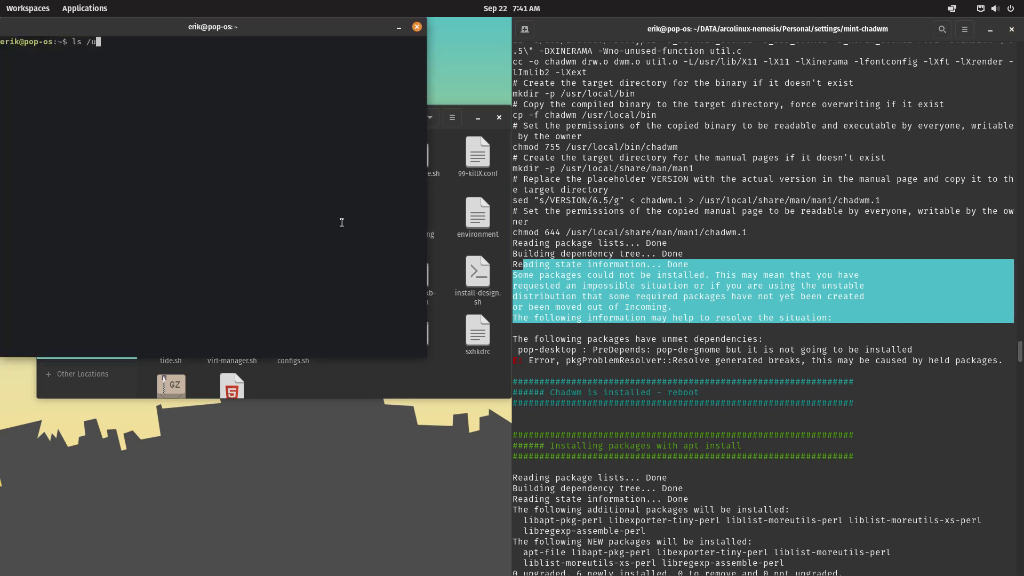
pyautogui.write('sr/share/xs')
pyautogui.press('Tab')
pyautogui.press('Return')
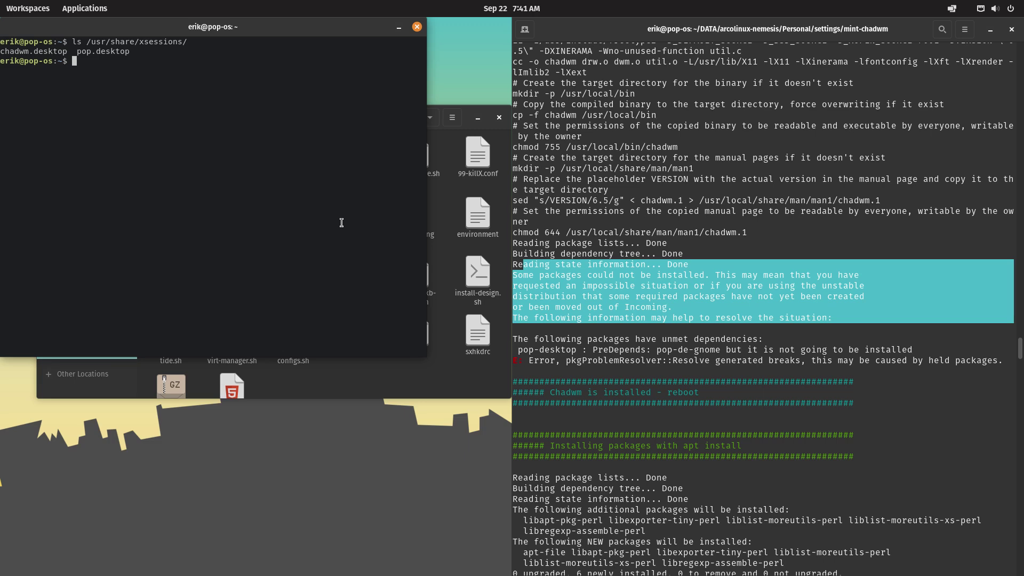
pyautogui.click(417, 26)
# Close the Files window, find the chromium-unavailable error marking chromium-bsu, and launch a new Alacritty terminal.
pyautogui.click(501, 118)
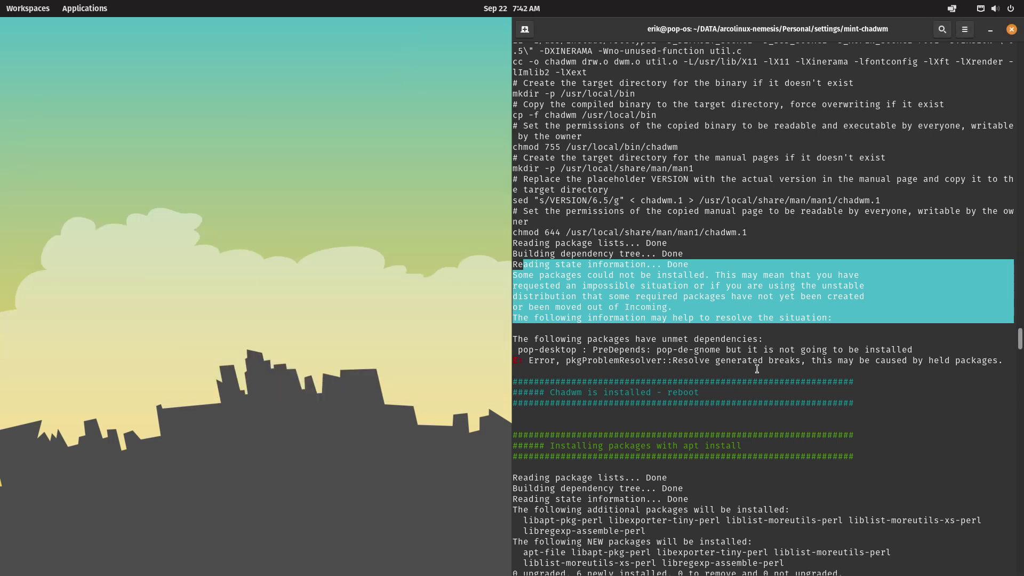
pyautogui.click(776, 372)
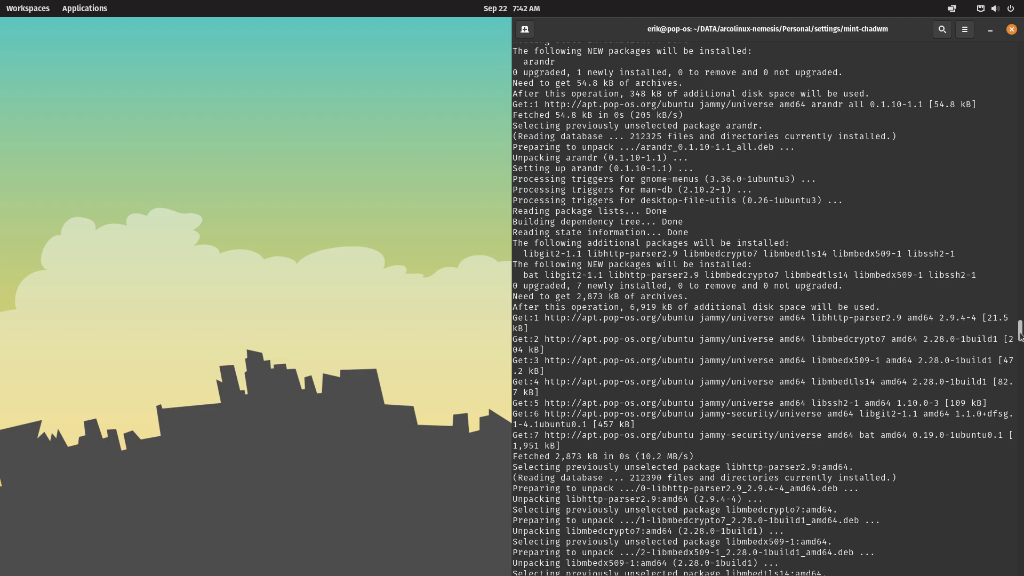
pyautogui.moveTo(1020, 335); pyautogui.dragTo(1020, 388)
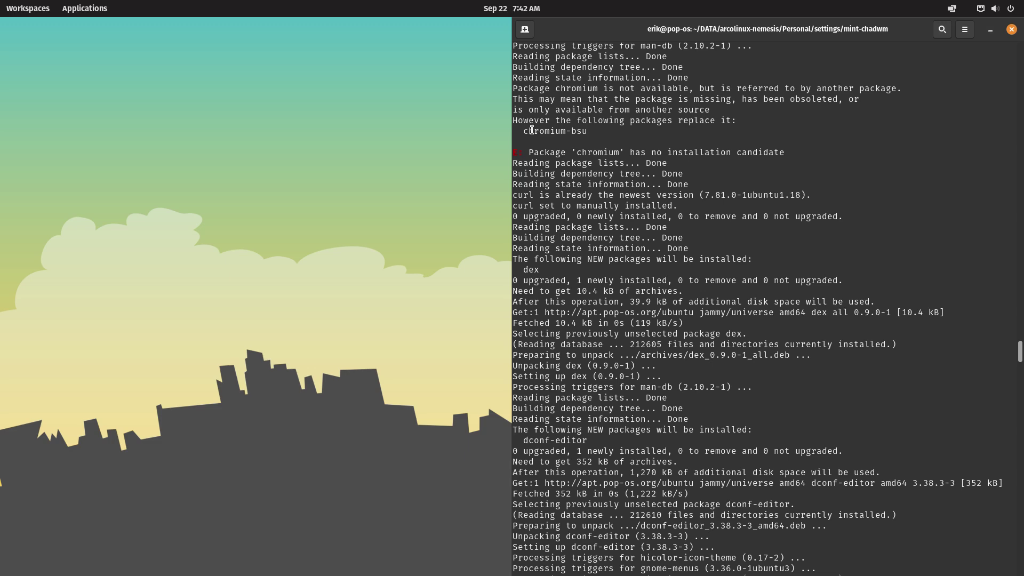
pyautogui.moveTo(518, 130); pyautogui.dragTo(589, 130)
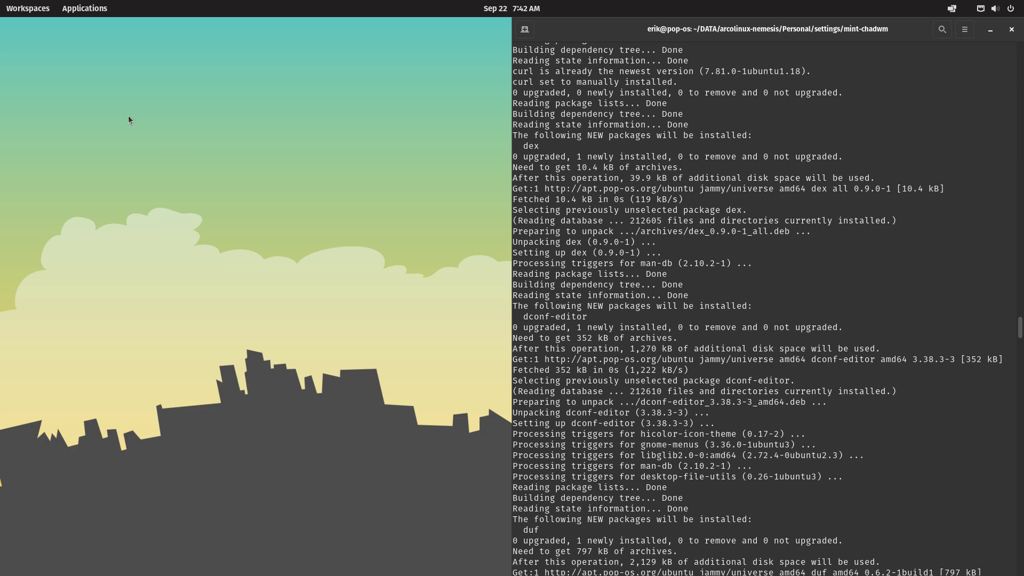
pyautogui.click(84, 8)
pyautogui.click(234, 176)
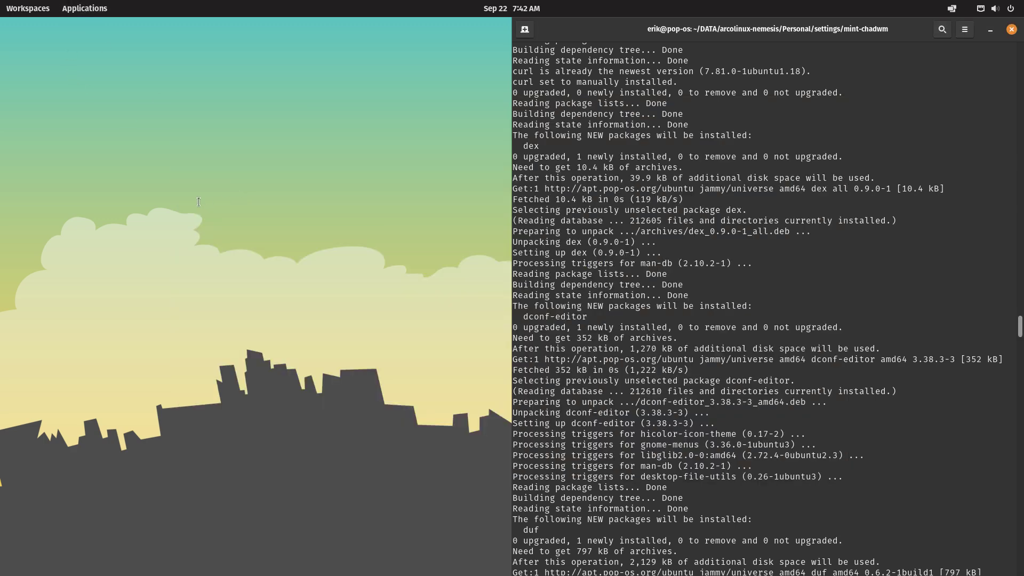
# List apt package completions for 'sudo apt install chro' and highlight chromium-browser.
pyautogui.write('sudo apt in')
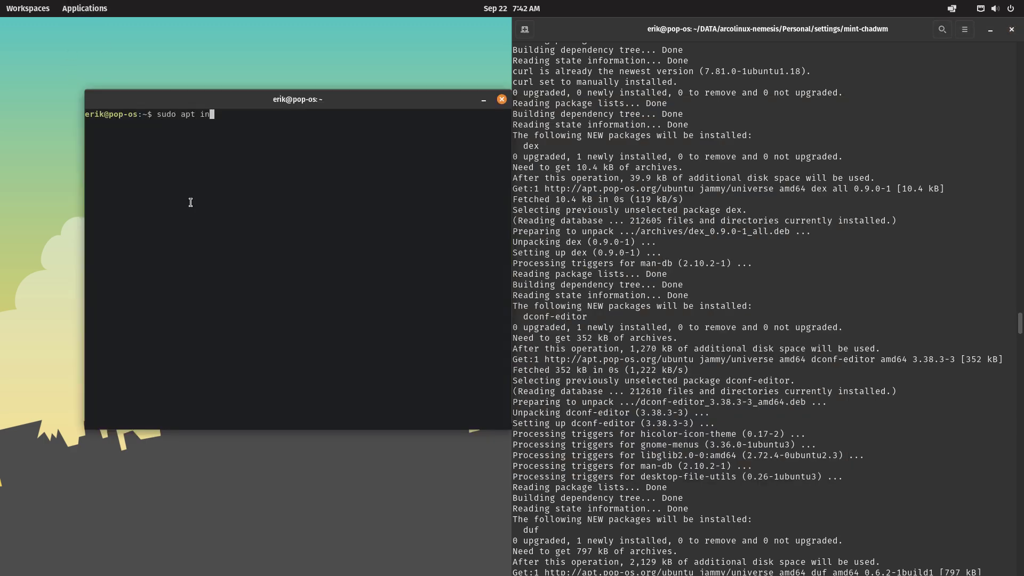
pyautogui.write('sta')
pyautogui.press('Tab')
pyautogui.press('Tab')
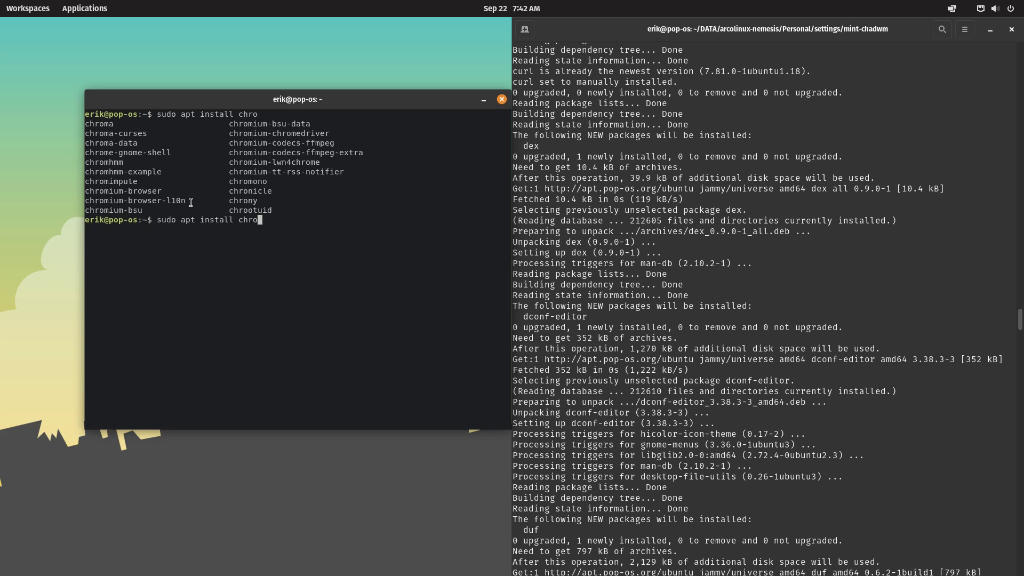
pyautogui.doubleClick(155, 192)
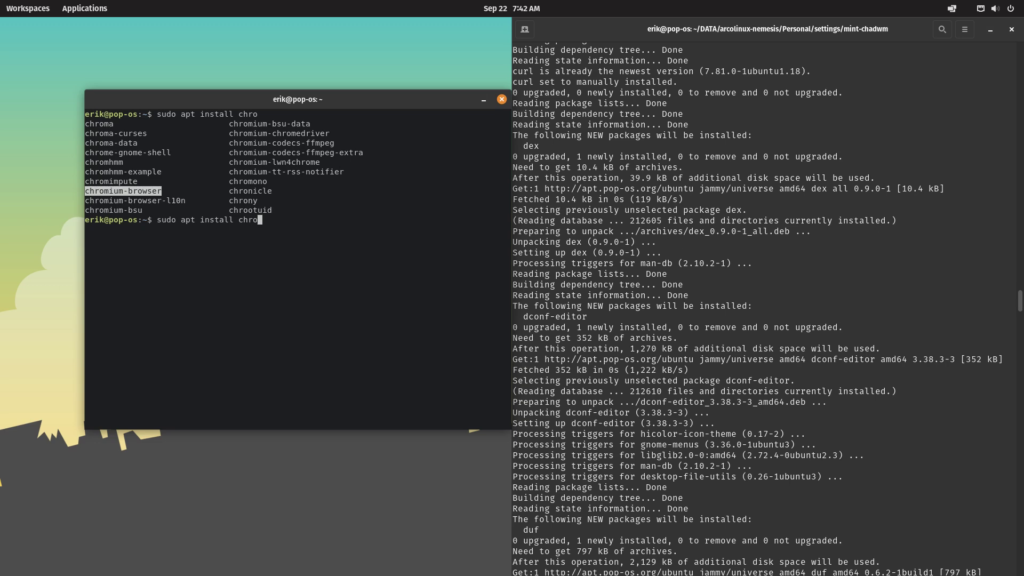
pyautogui.scroll(-5, 1019, 306)
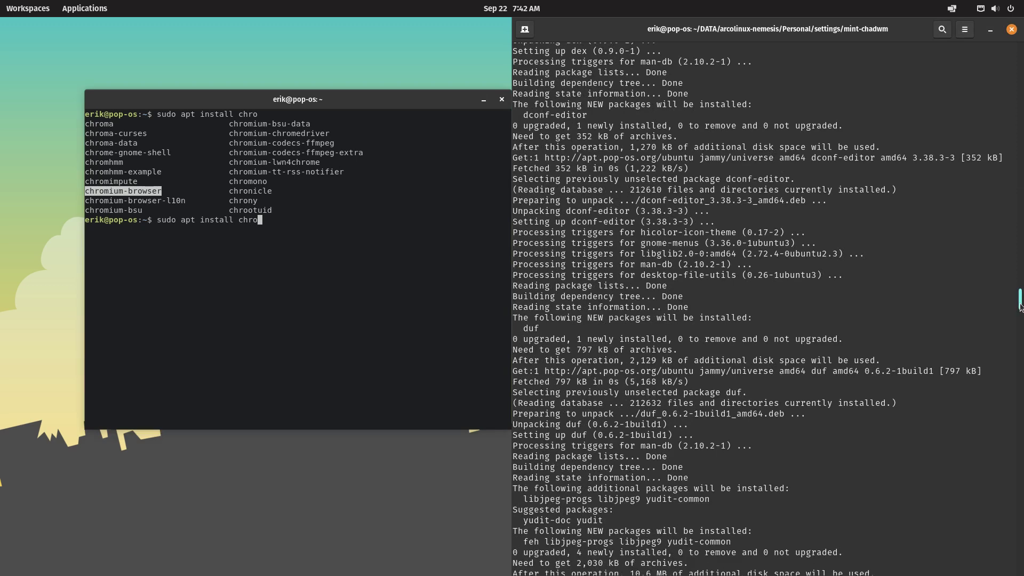
pyautogui.moveTo(1020, 297)
pyautogui.mouseDown()
pyautogui.moveTo(1019, 274)
pyautogui.moveTo(1020, 327)
pyautogui.moveTo(1020, 273)
pyautogui.moveTo(1020, 308)
pyautogui.mouseUp()
pyautogui.scroll(-10, 869, 335)
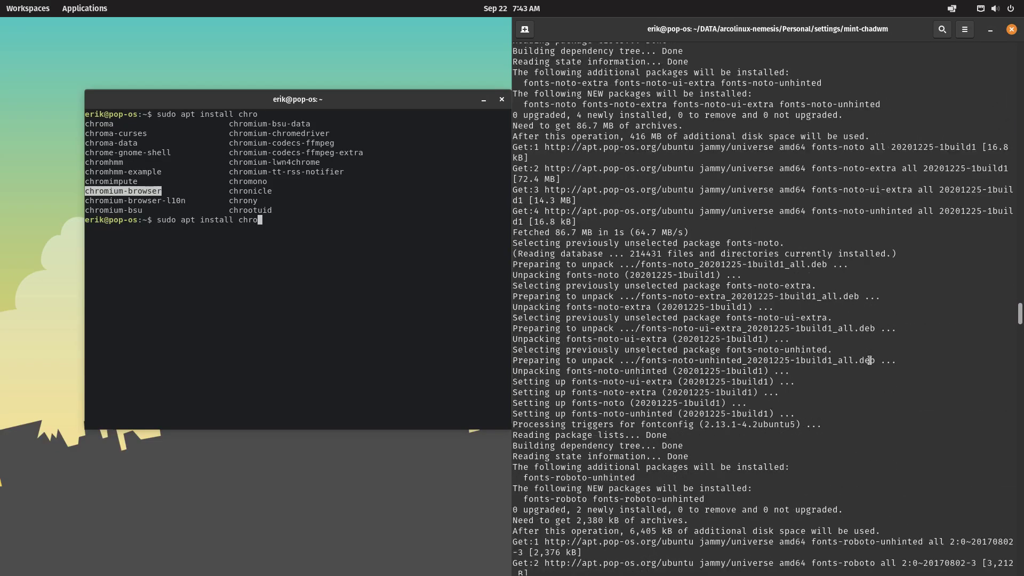
pyautogui.scroll(-10, 862, 394)
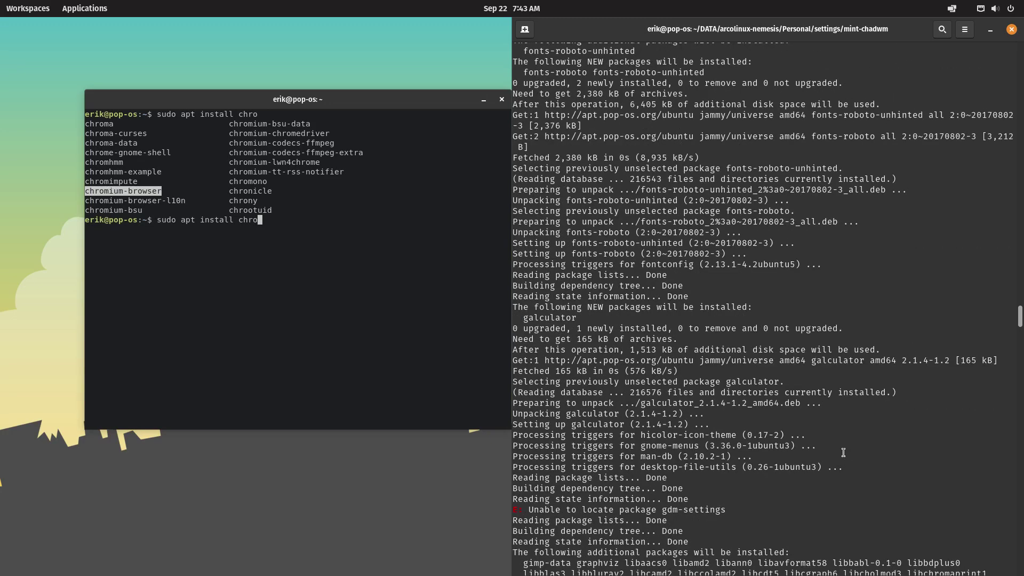
pyautogui.scroll(-8, 843, 452)
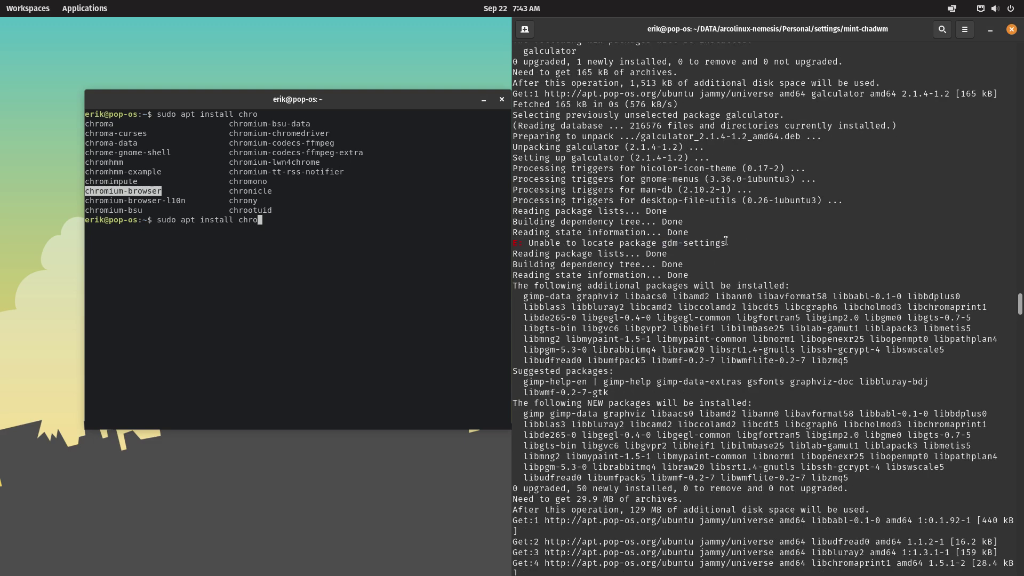
pyautogui.scroll(-7, 713, 371)
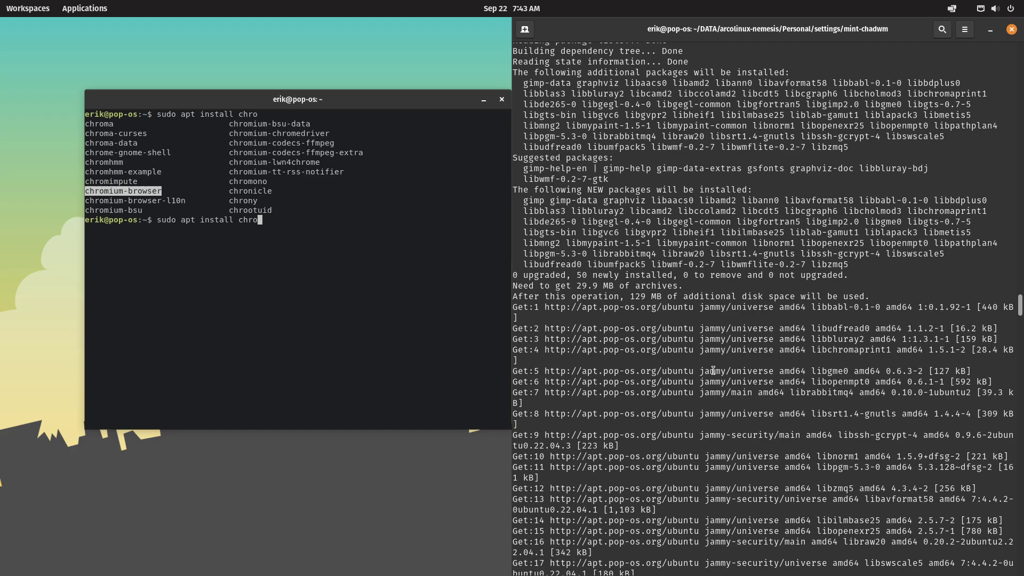
pyautogui.scroll(-20, 736, 389)
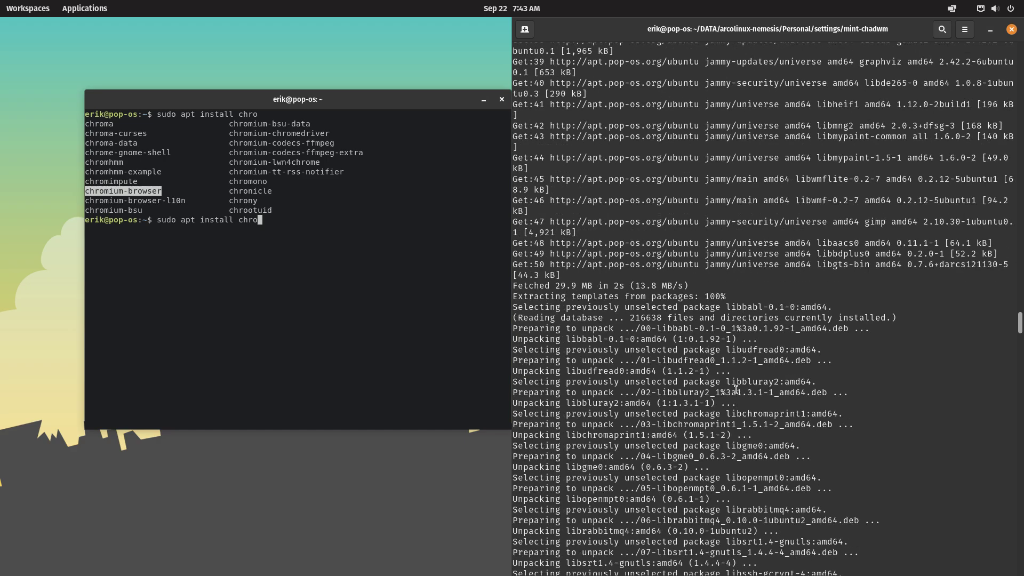
pyautogui.scroll(-20, 734, 393)
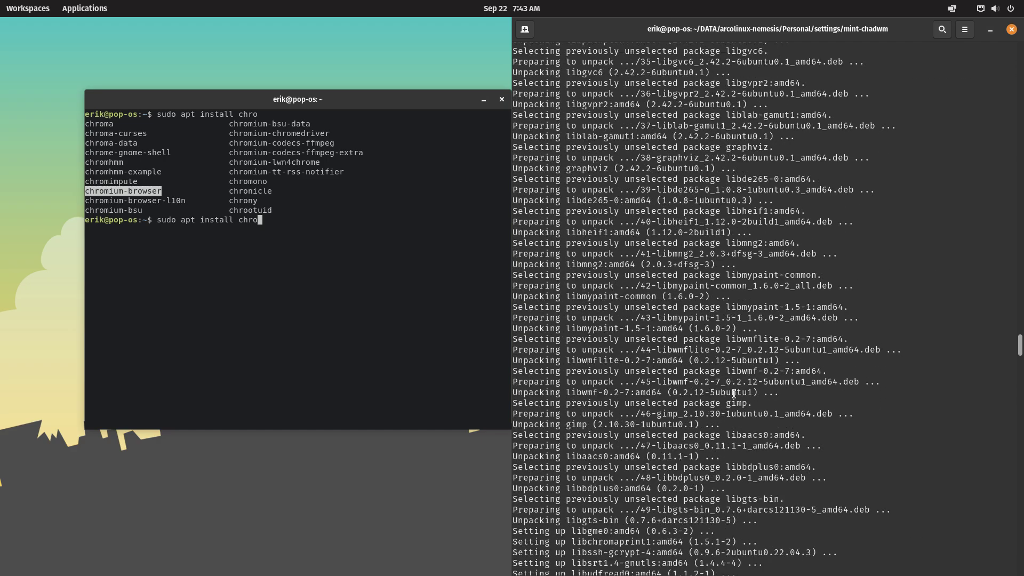
pyautogui.scroll(-20, 734, 393)
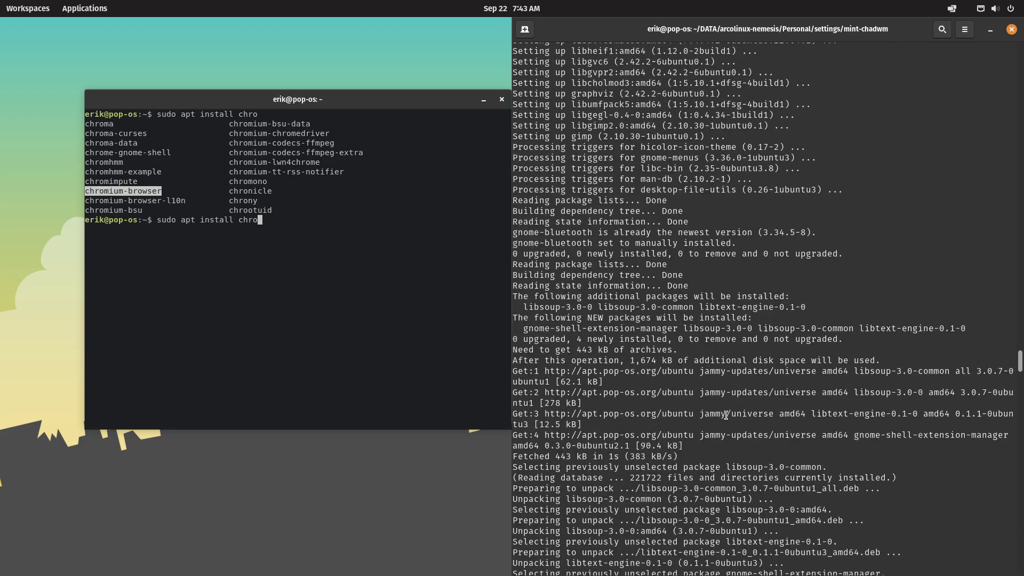
pyautogui.scroll(-20, 722, 424)
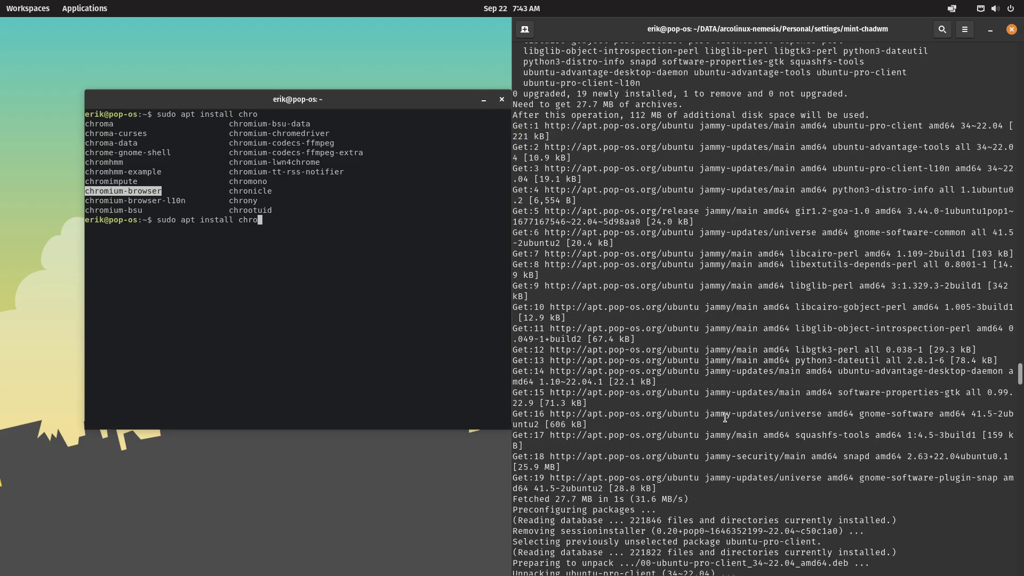
pyautogui.scroll(-20, 722, 424)
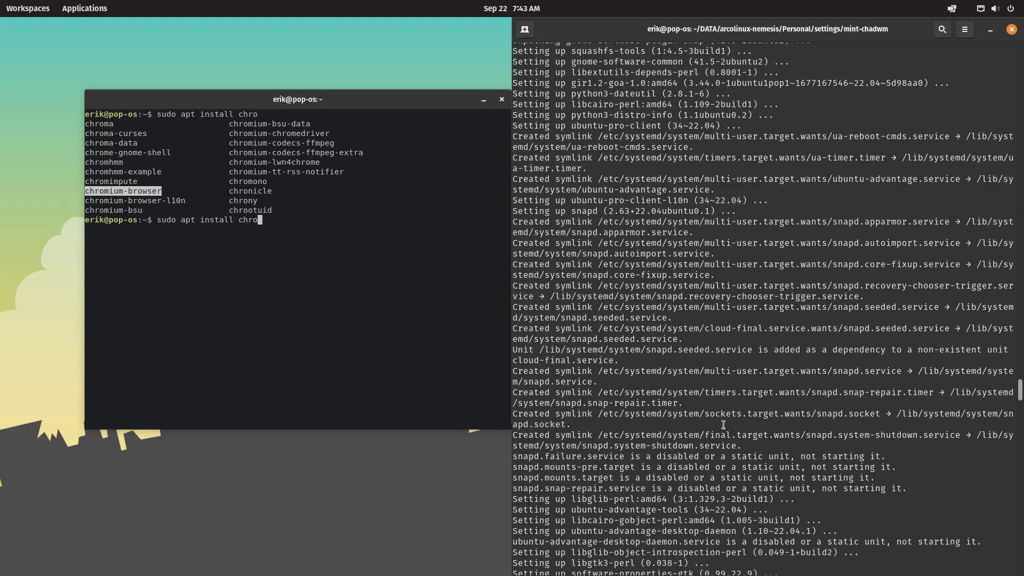
pyautogui.scroll(-20, 724, 425)
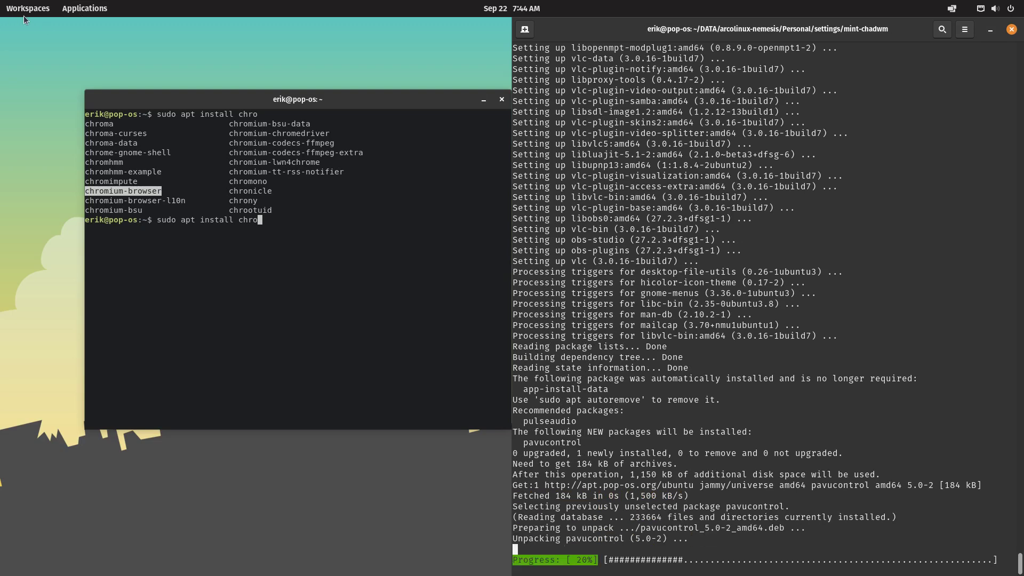
# Open the Applications library and scroll through it to locate qBittorrent.
pyautogui.click(80, 8)
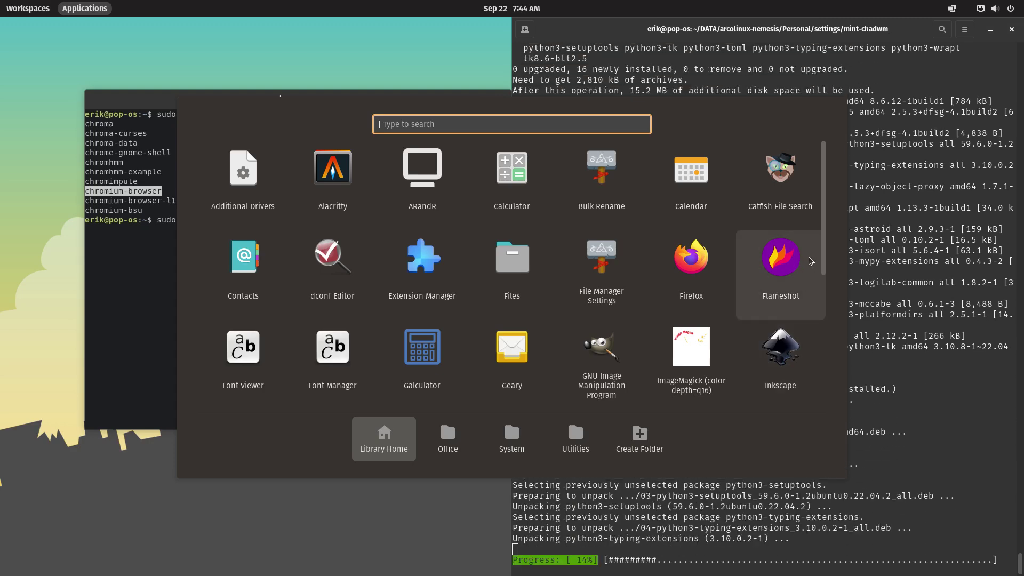
pyautogui.click(826, 272)
pyautogui.moveTo(826, 271); pyautogui.dragTo(814, 403)
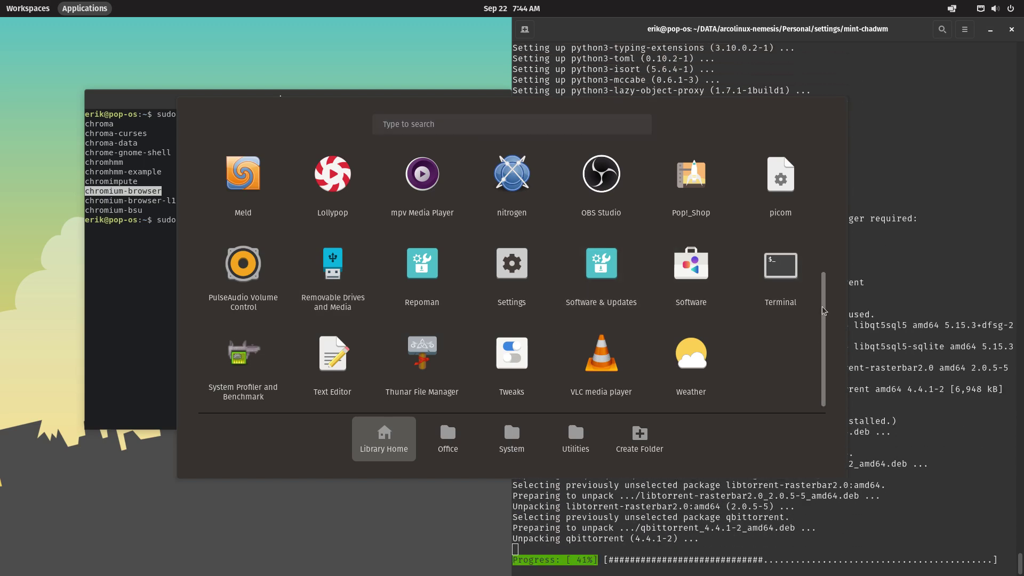
pyautogui.scroll(3, 826, 330)
pyautogui.scroll(3, 826, 218)
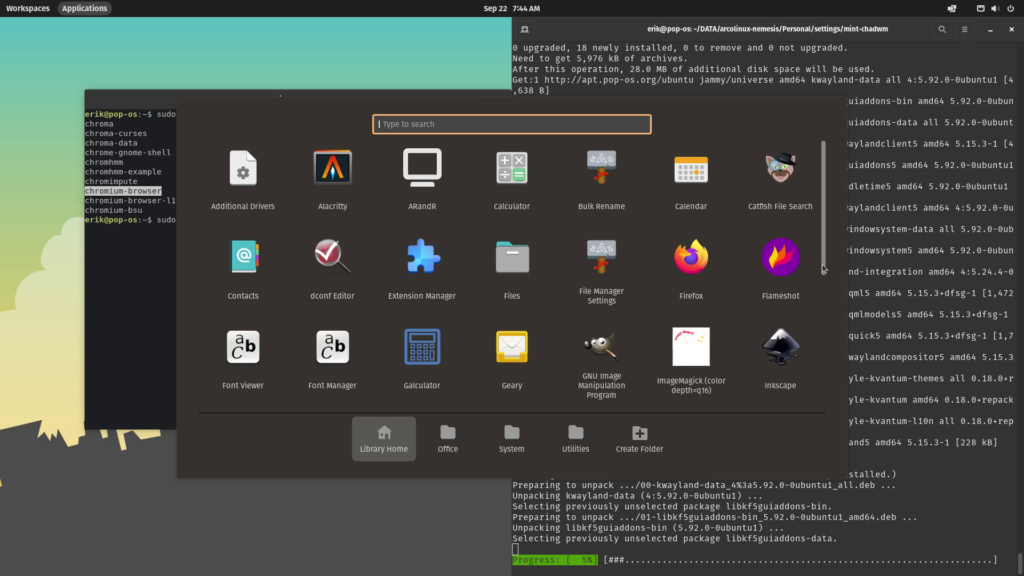
pyautogui.scroll(-1, 820, 322)
pyautogui.scroll(-3, 820, 321)
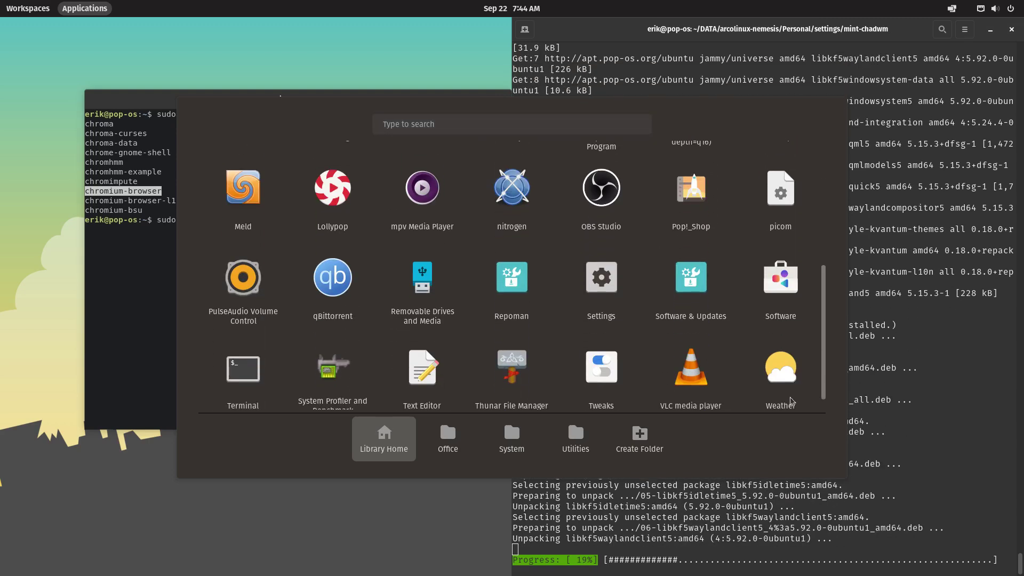
pyautogui.click(379, 526)
pyautogui.click(85, 8)
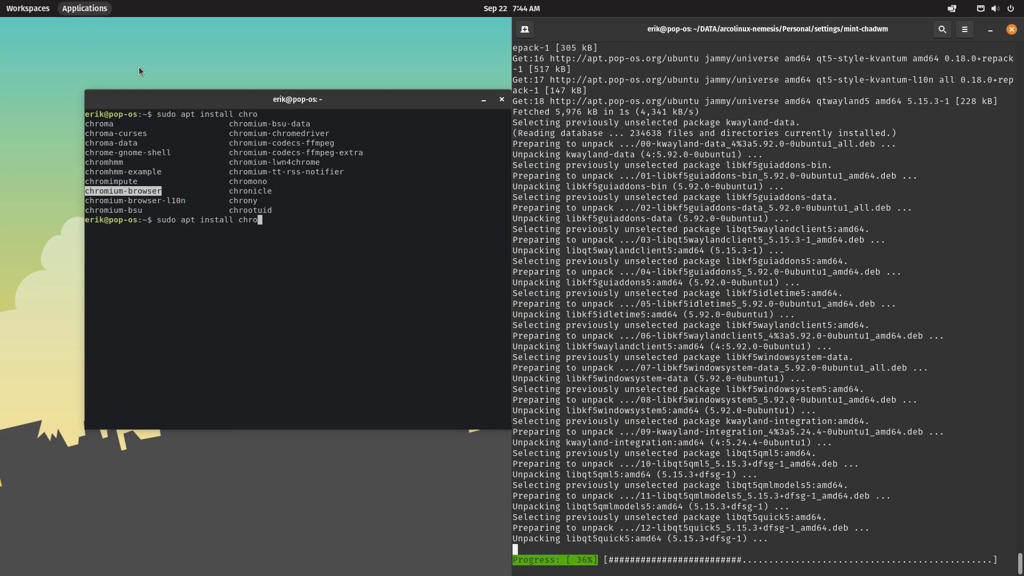
pyautogui.scroll(-1, 551, 327)
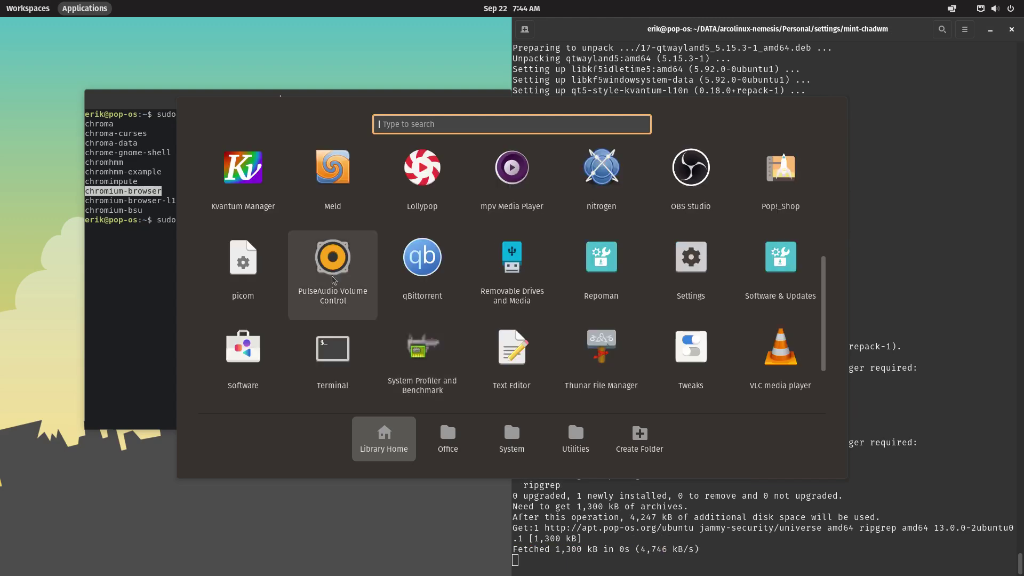
# Launch qBittorrent, accept its legal notice, close it, and Exit it from the tray menu.
pyautogui.click(422, 261)
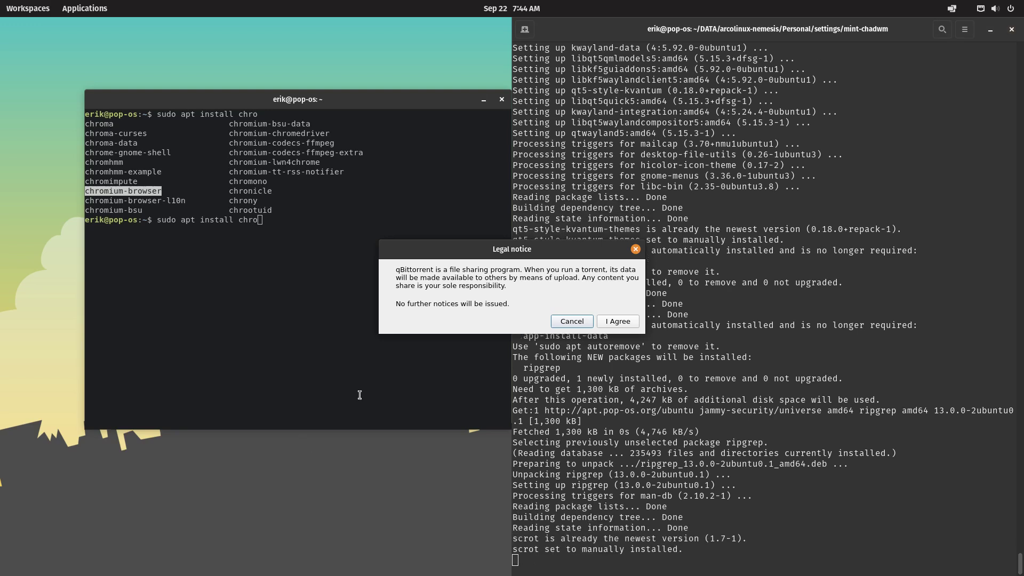
pyautogui.click(618, 321)
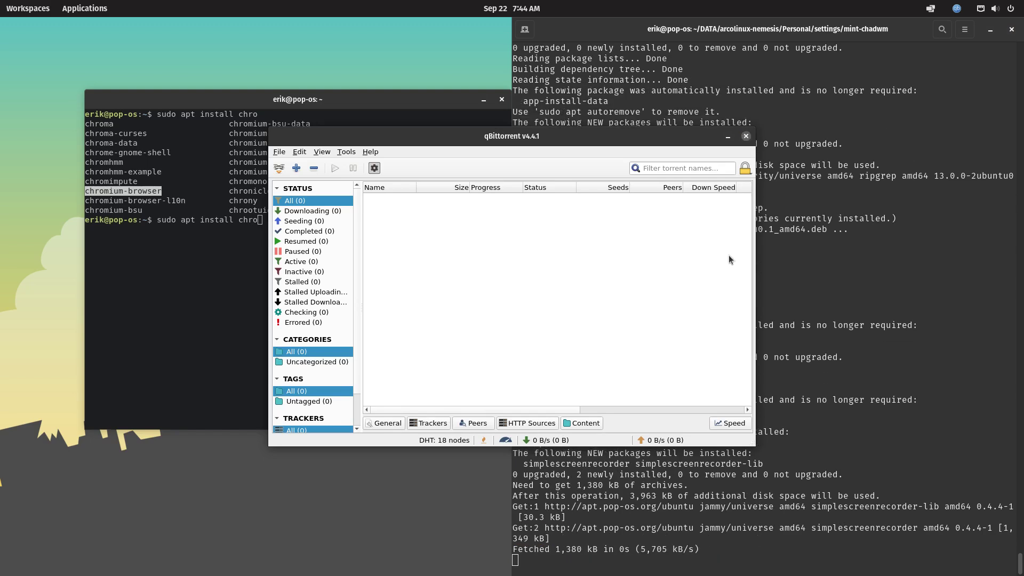
pyautogui.click(745, 137)
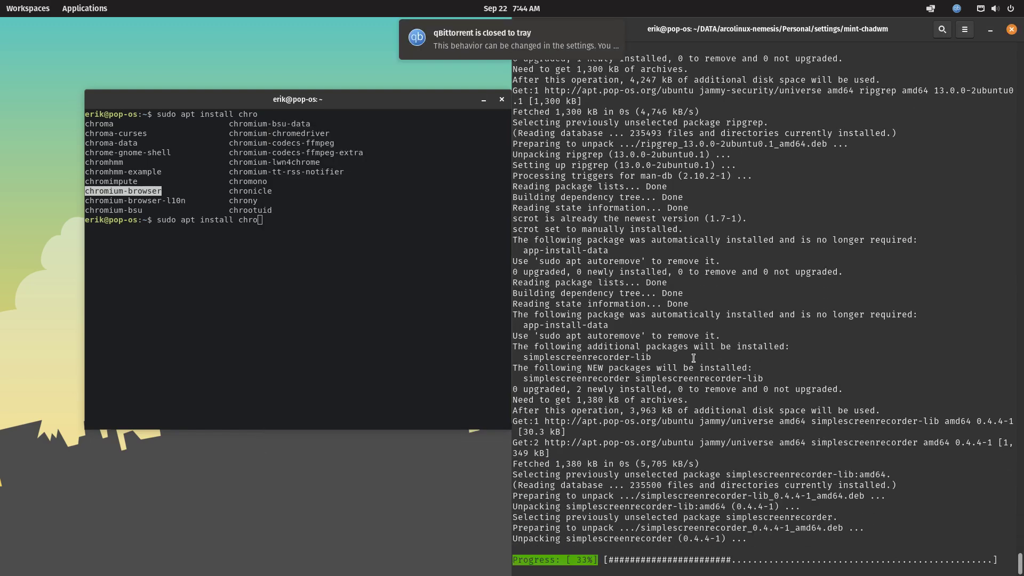
pyautogui.click(956, 9)
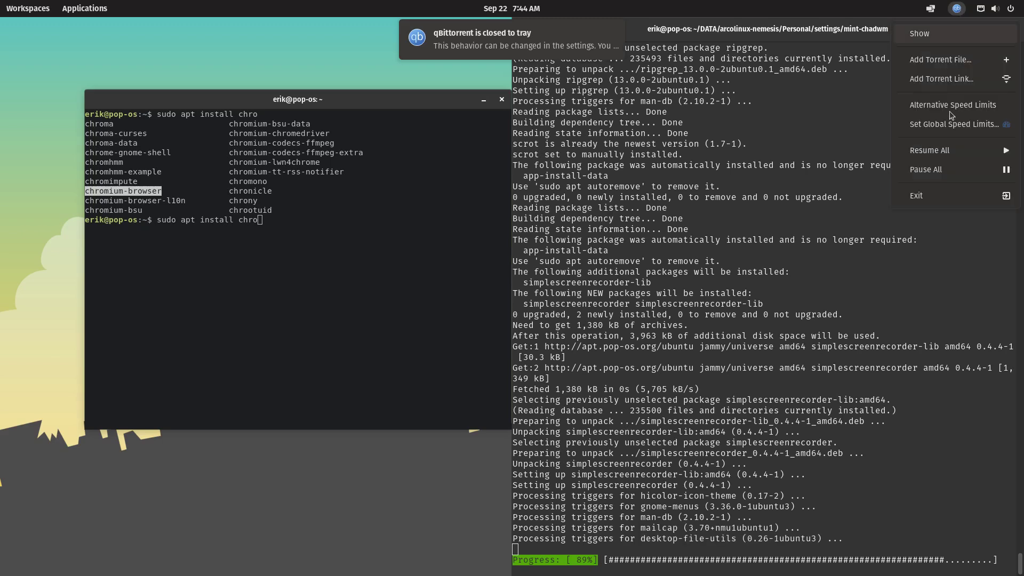
pyautogui.click(946, 196)
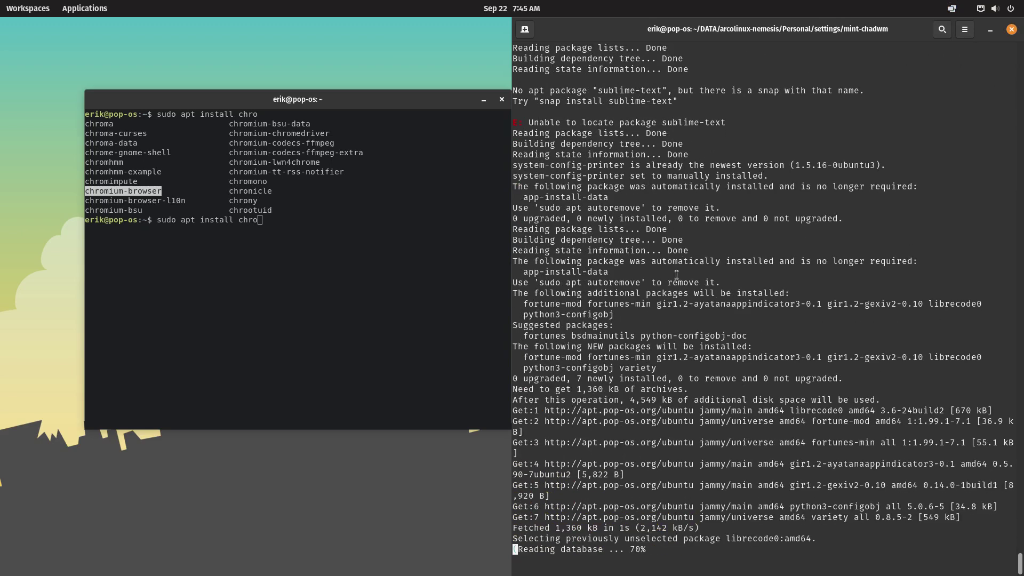
# In the left terminal, replace the old command with sudo snap install sublime-text and run it.
pyautogui.moveTo(373, 236); pyautogui.dragTo(373, 233)
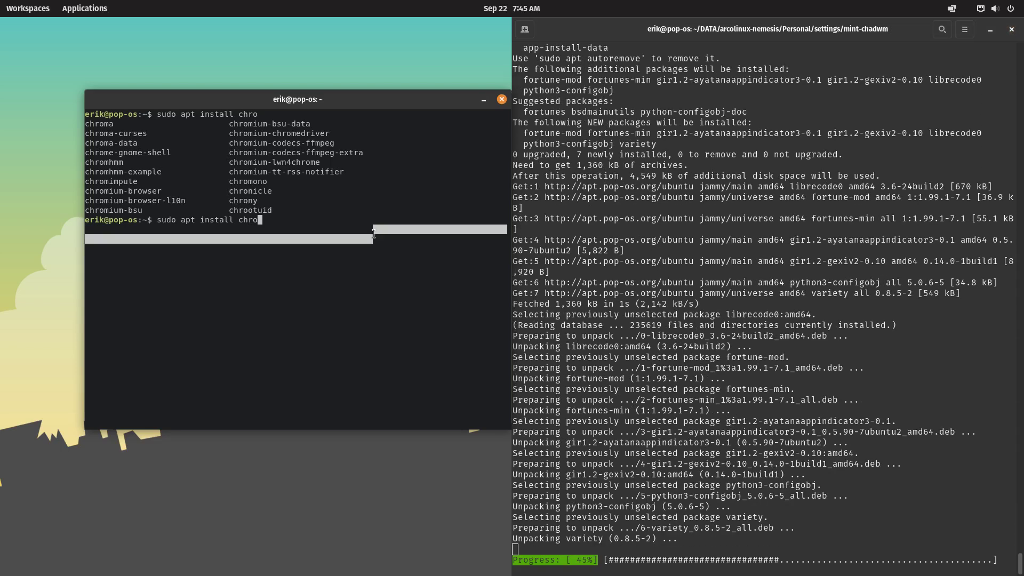
pyautogui.press('BackSpace')
pyautogui.press('BackSpace')
pyautogui.press('BackSpace')
pyautogui.press('BackSpace')
pyautogui.press('BackSpace')
pyautogui.press('BackSpace')
pyautogui.press('BackSpace')
pyautogui.press('BackSpace')
pyautogui.press('BackSpace')
pyautogui.press('BackSpace')
pyautogui.press('BackSpace')
pyautogui.press('BackSpace')
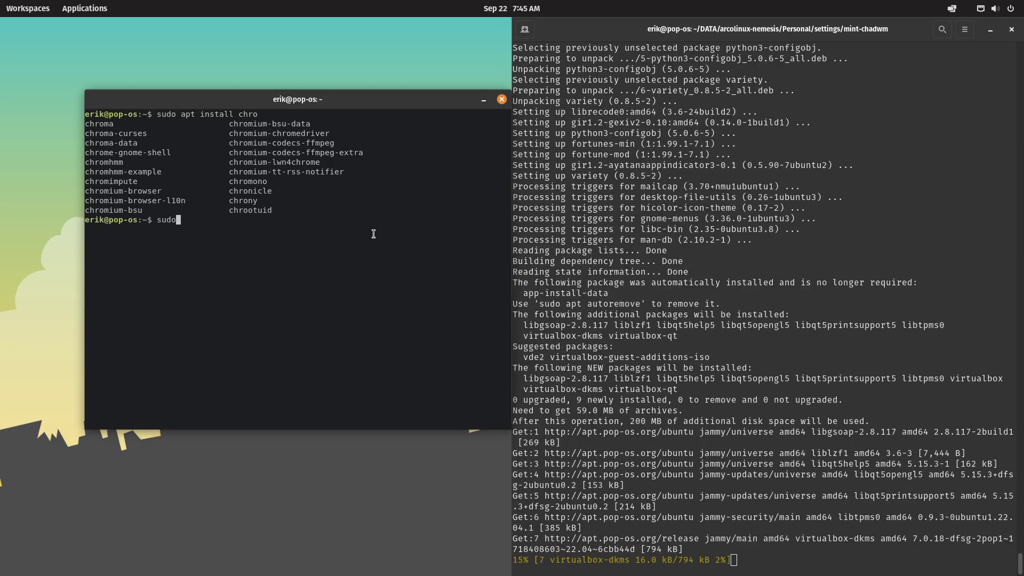
pyautogui.write('sn')
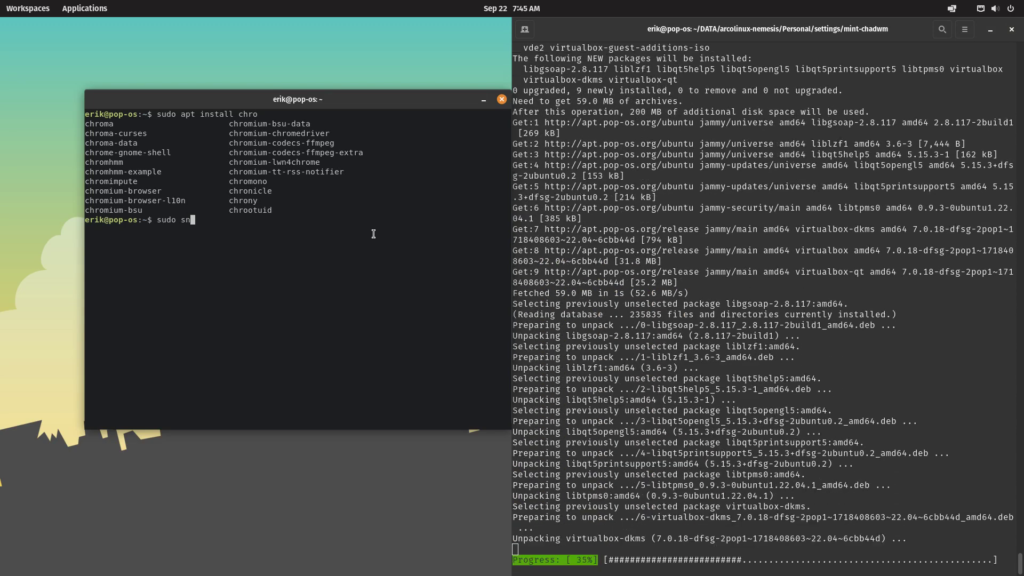
pyautogui.press('Tab')
pyautogui.press('Tab')
pyautogui.press('Tab')
pyautogui.press('Tab')
pyautogui.write('a')
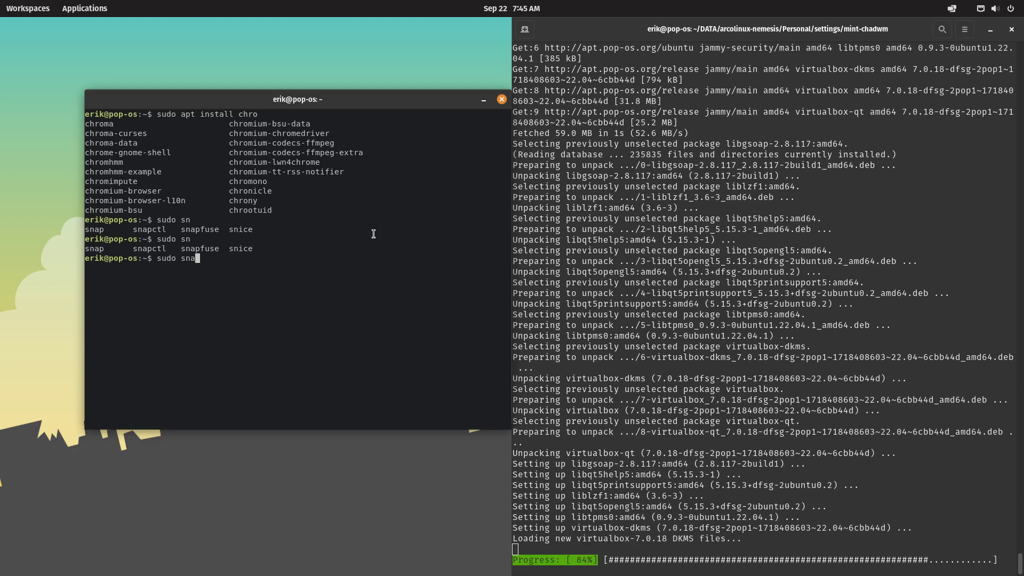
pyautogui.write('p ')
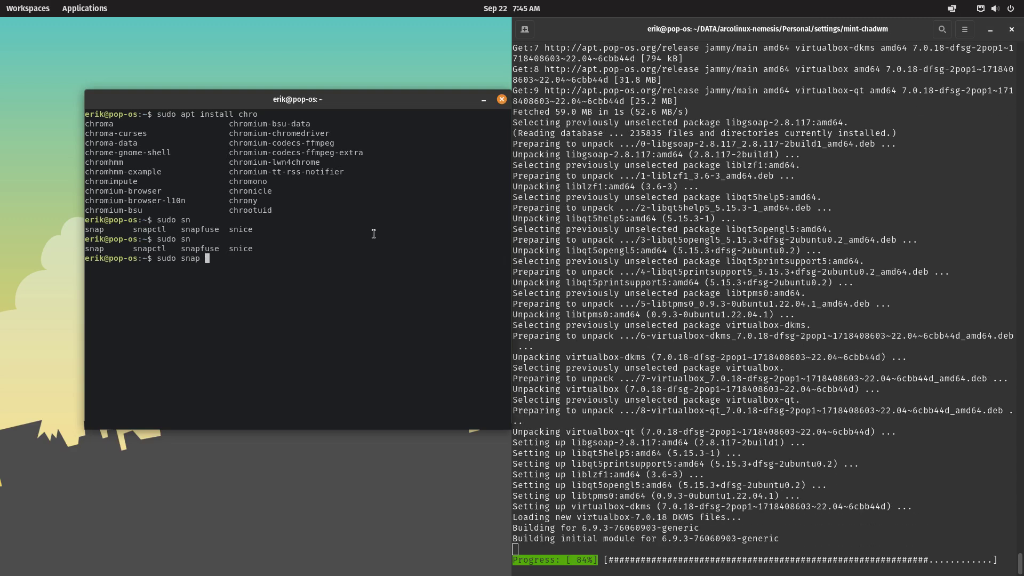
pyautogui.write('install sublime-')
pyautogui.press('Tab')
pyautogui.press('Tab')
pyautogui.write('text')
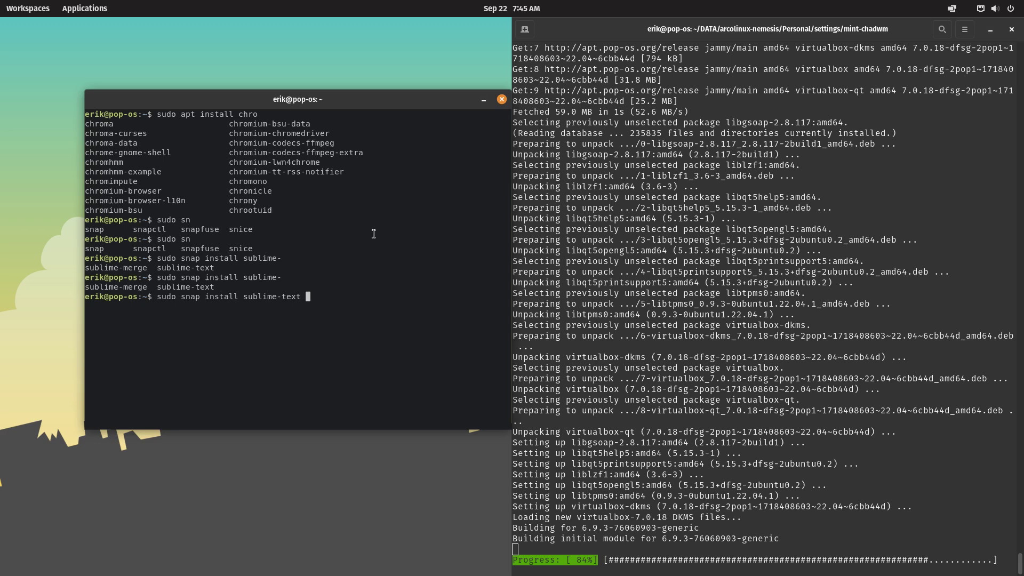
pyautogui.press('Return')
pyautogui.press('Return')
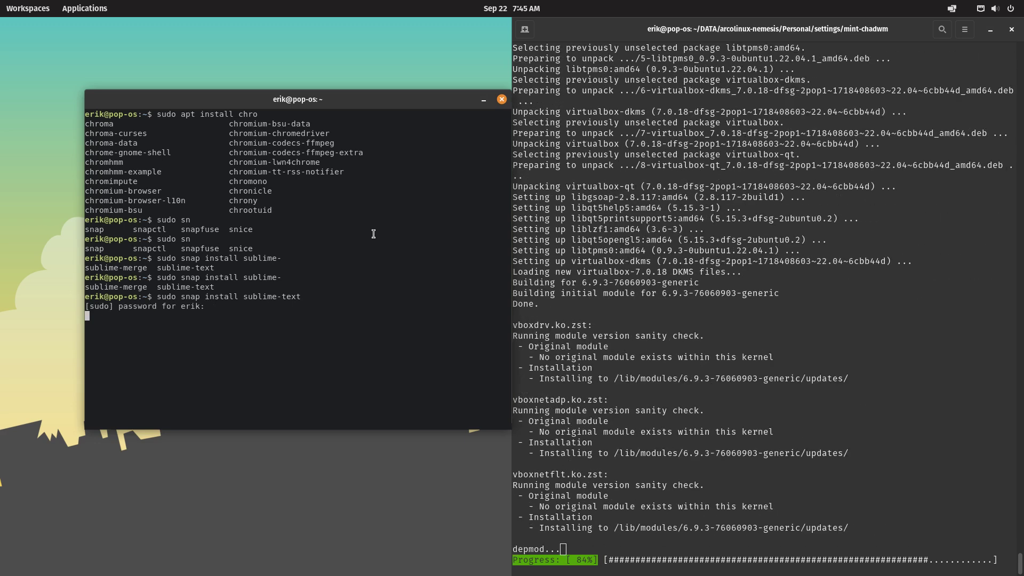
# Rerun the Sublime Text snap install with the --classic option.
pyautogui.press('Up')
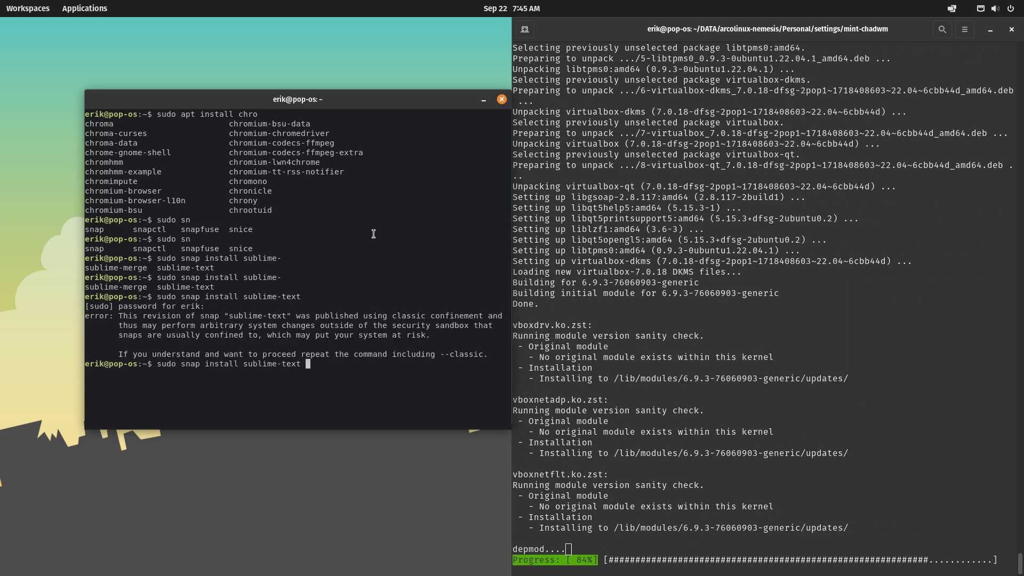
pyautogui.write('--cl')
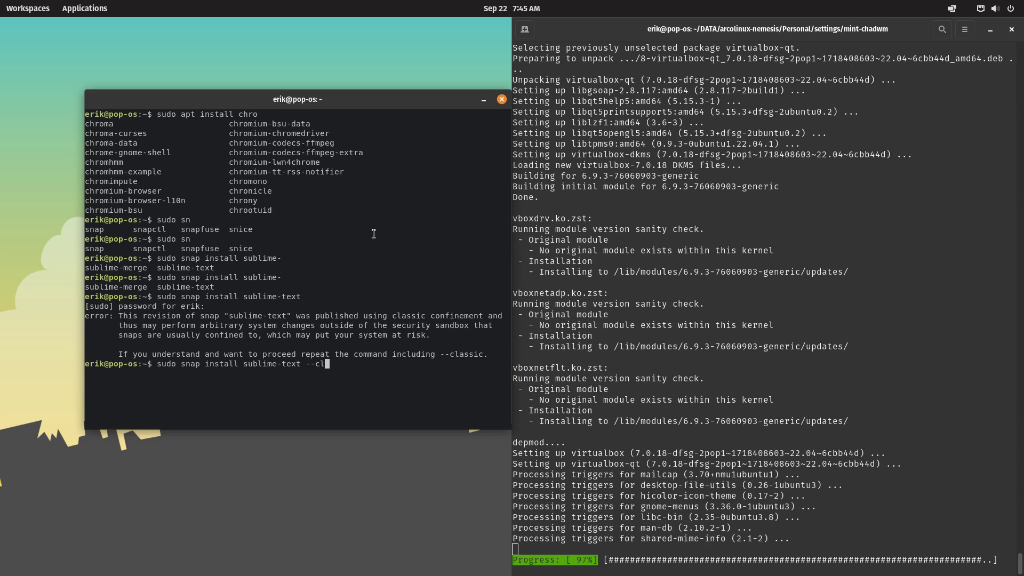
pyautogui.write('assic')
pyautogui.press('Return')
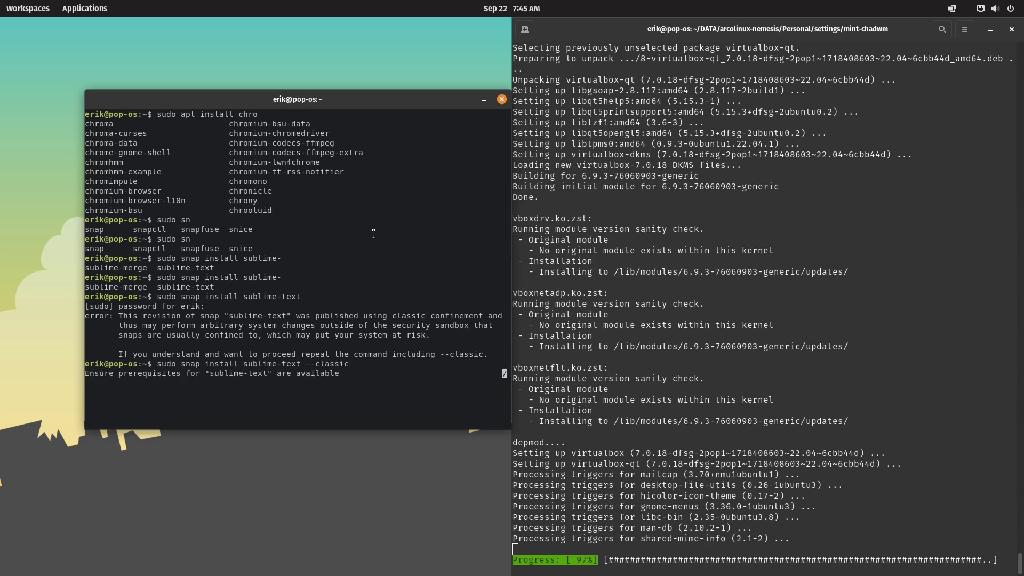
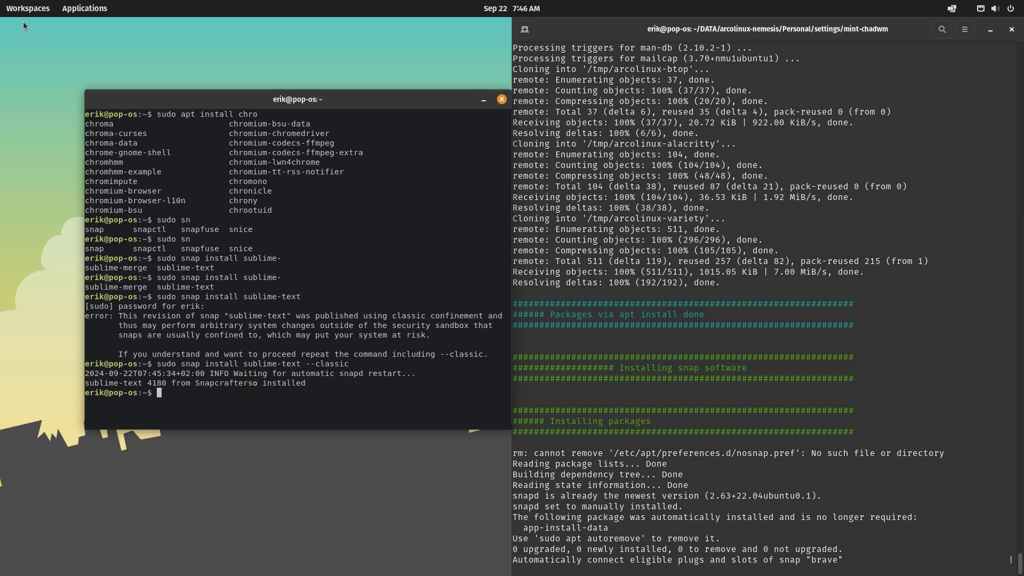
# Search the applications launcher for 'sub', then dismiss it back to the terminal.
pyautogui.click(73, 11)
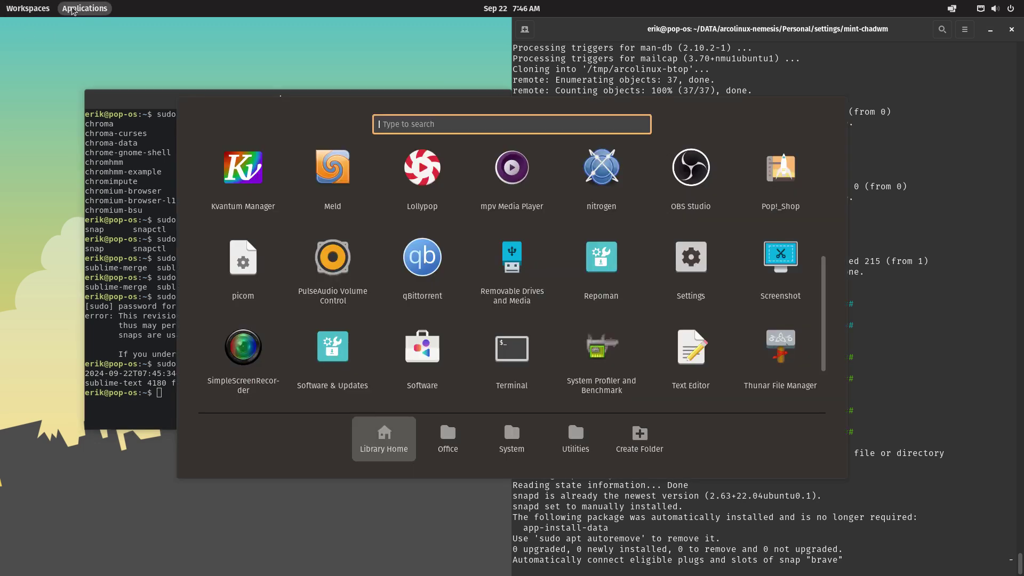
pyautogui.write('sub')
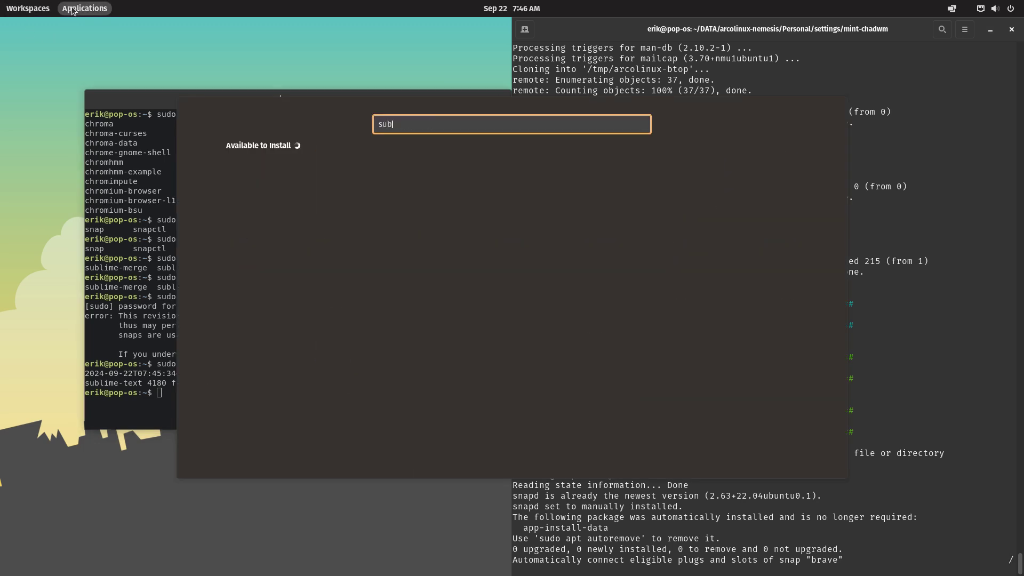
pyautogui.press('BackSpace')
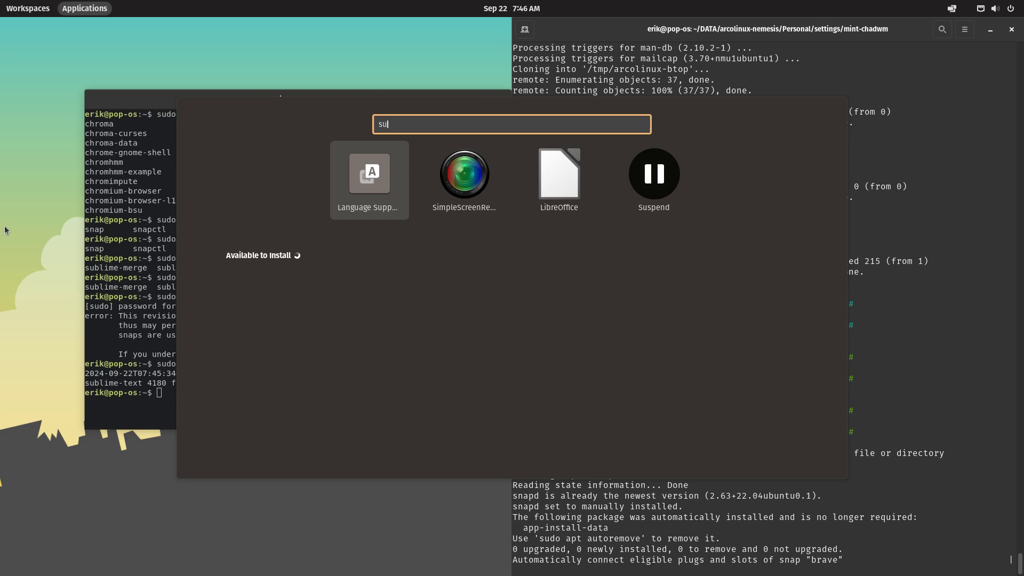
pyautogui.click(143, 342)
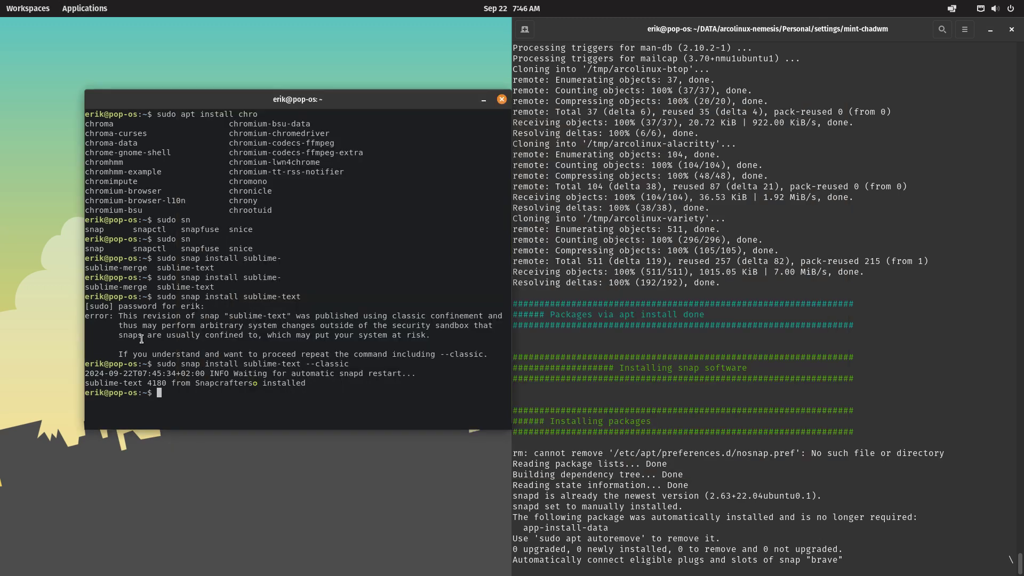
# Launch Sublime Text from the terminal with the subl command.
pyautogui.moveTo(412, 373); pyautogui.dragTo(215, 373)
pyautogui.moveTo(156, 384); pyautogui.dragTo(238, 384)
pyautogui.click(269, 403)
pyautogui.write('subl')
pyautogui.press('Return')
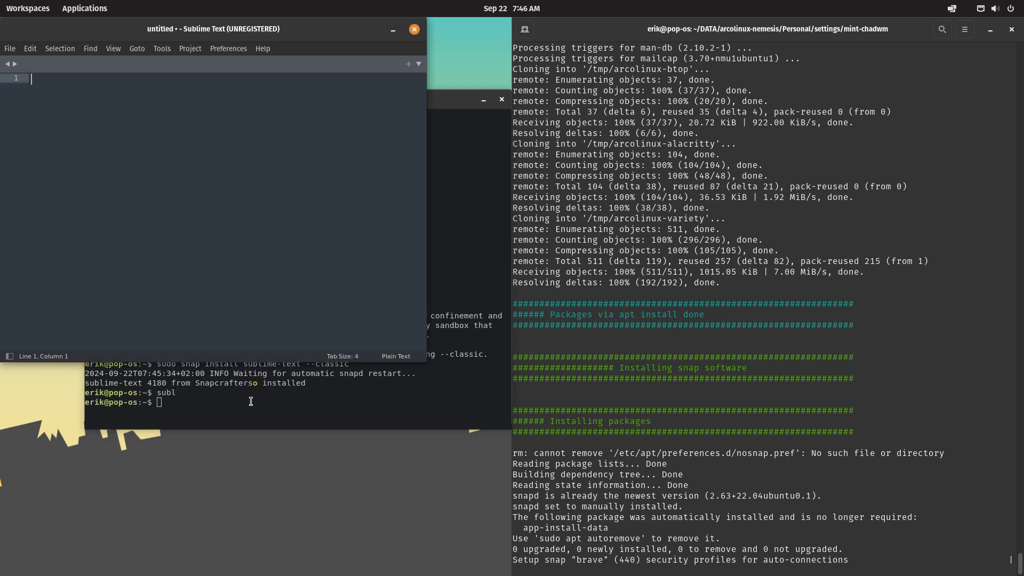
# Check Help > About Sublime Text (build 4180), then close the dialog and the editor.
pyautogui.click(260, 49)
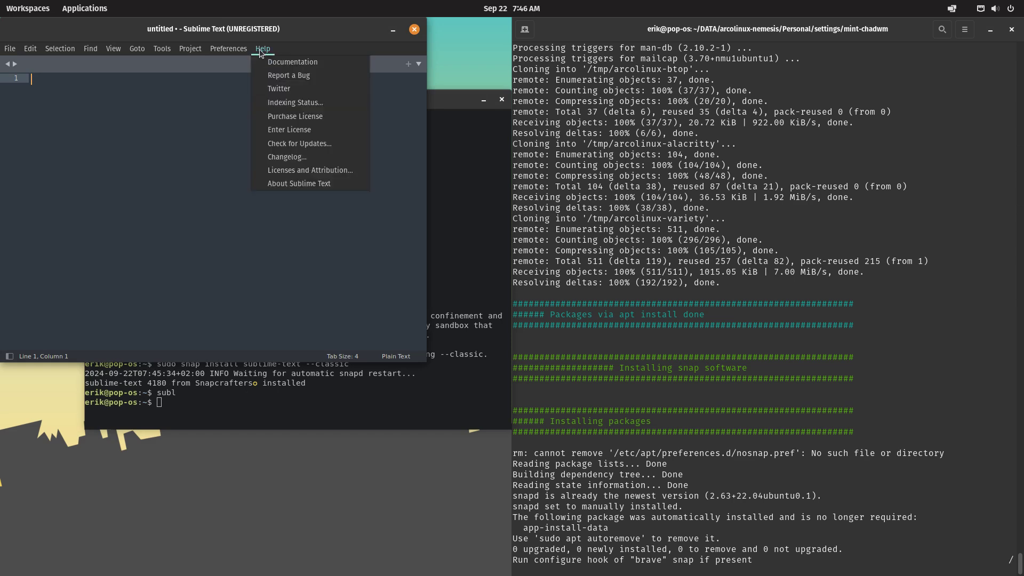
pyautogui.click(300, 184)
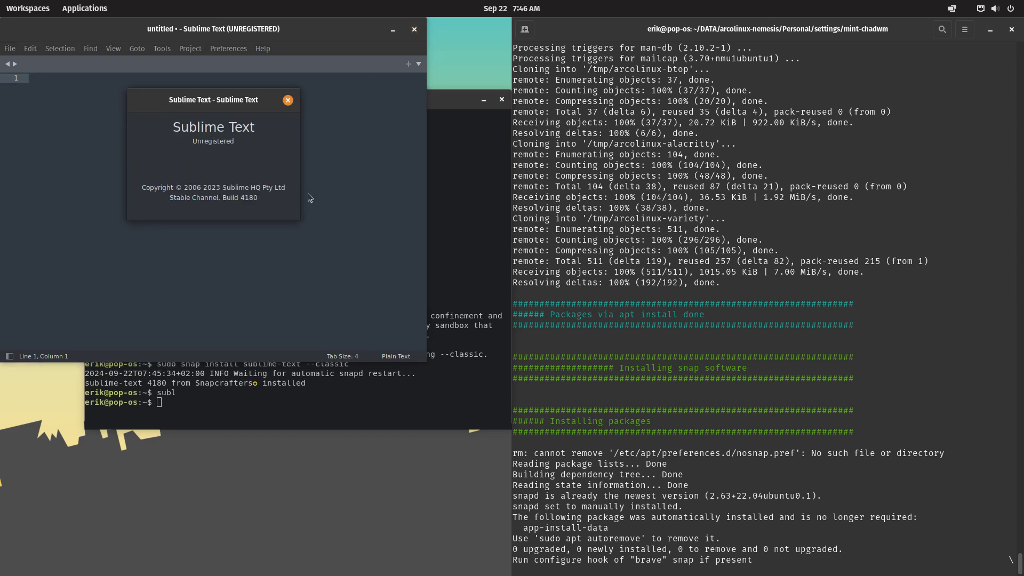
pyautogui.click(287, 102)
pyautogui.click(414, 28)
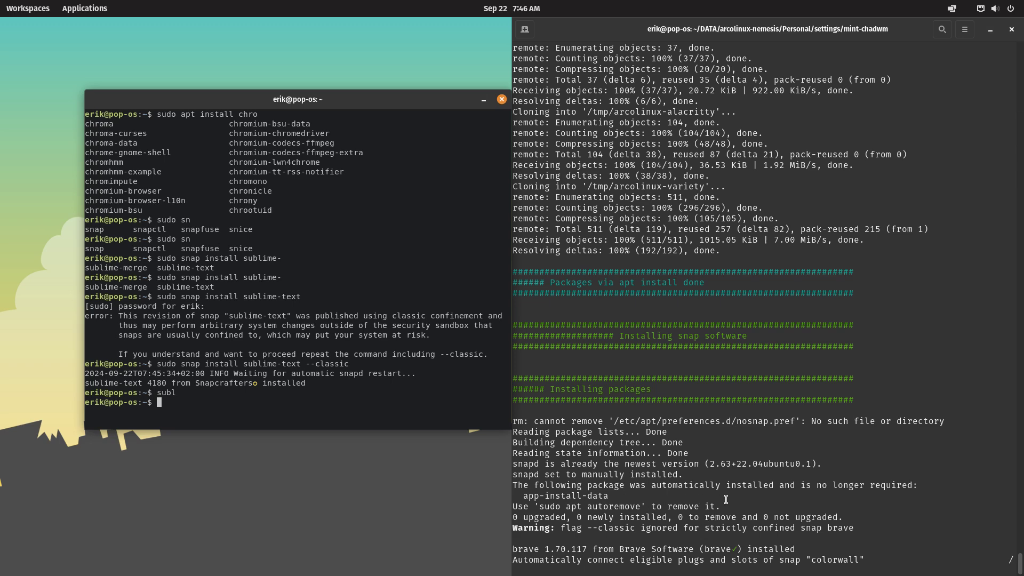
# Interrupt the running snap install script with Ctrl+C and request closing its terminal.
pyautogui.click(618, 491)
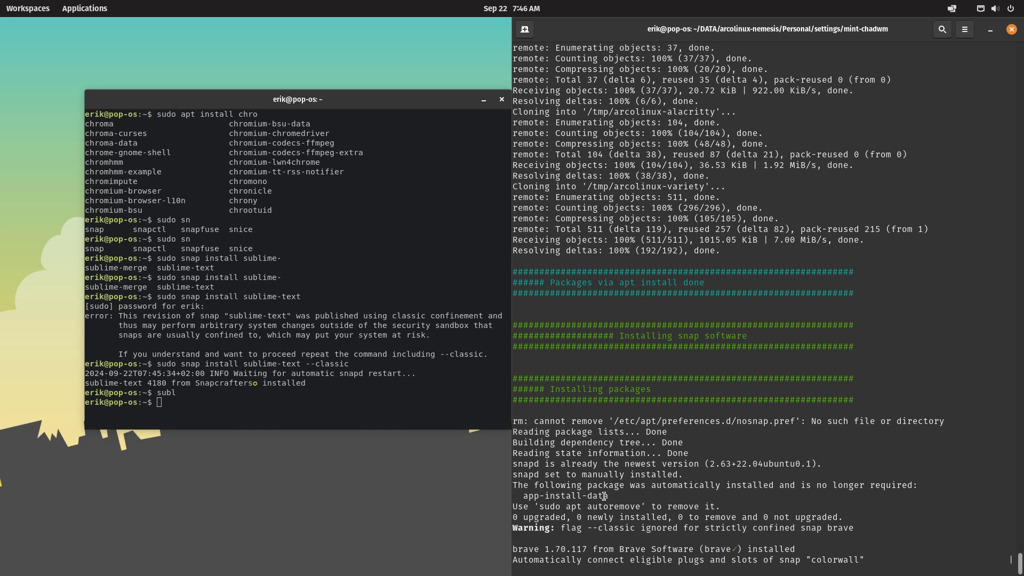
pyautogui.moveTo(545, 496); pyautogui.dragTo(608, 496)
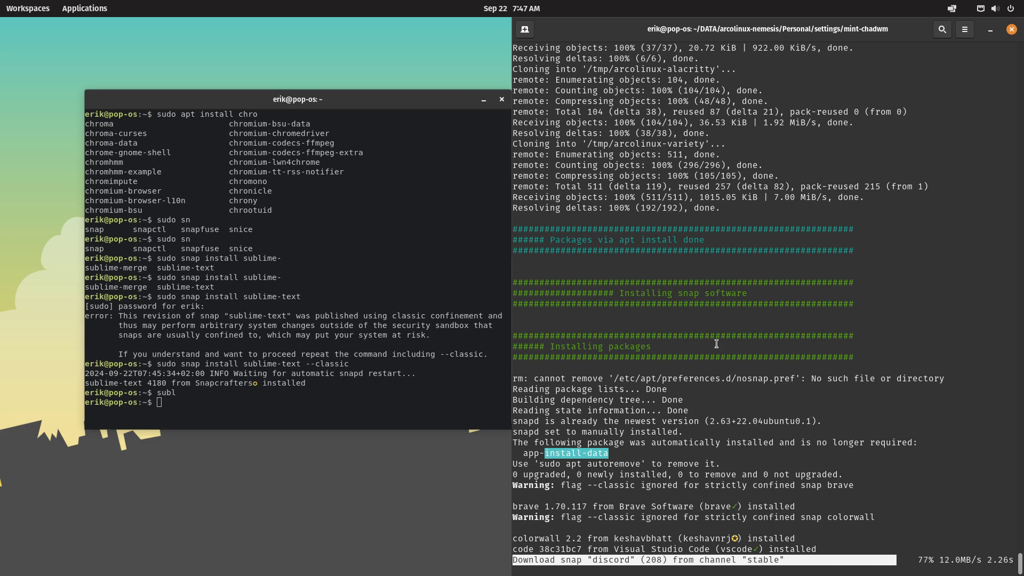
pyautogui.click(80, 8)
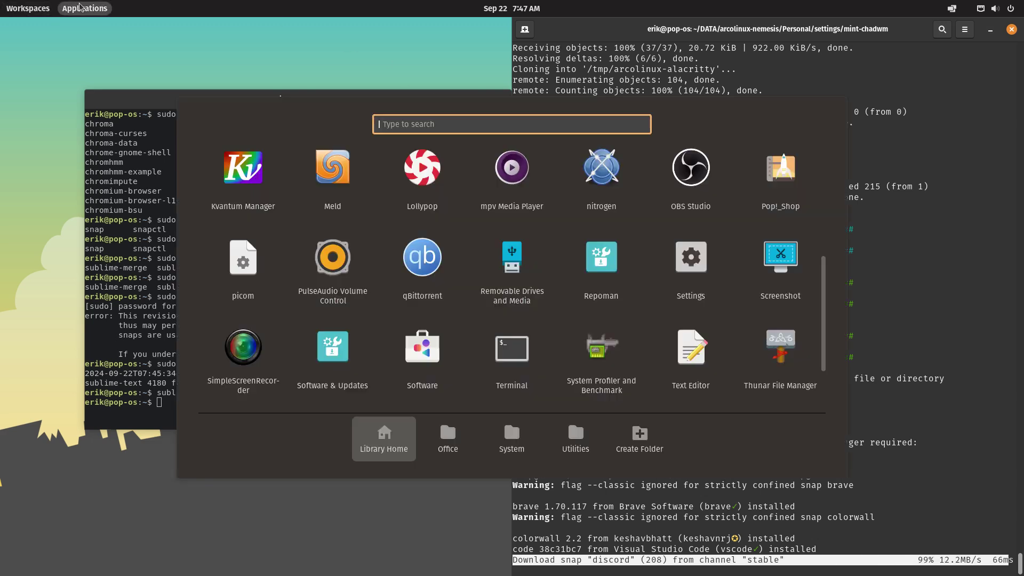
pyautogui.click(841, 540)
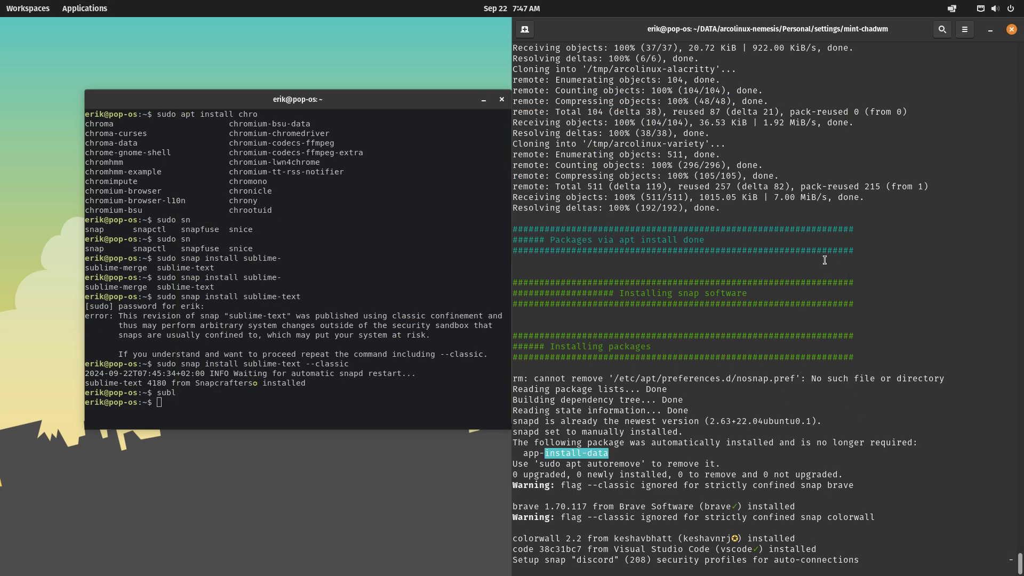
pyautogui.hotkey('ctrl', 'c')
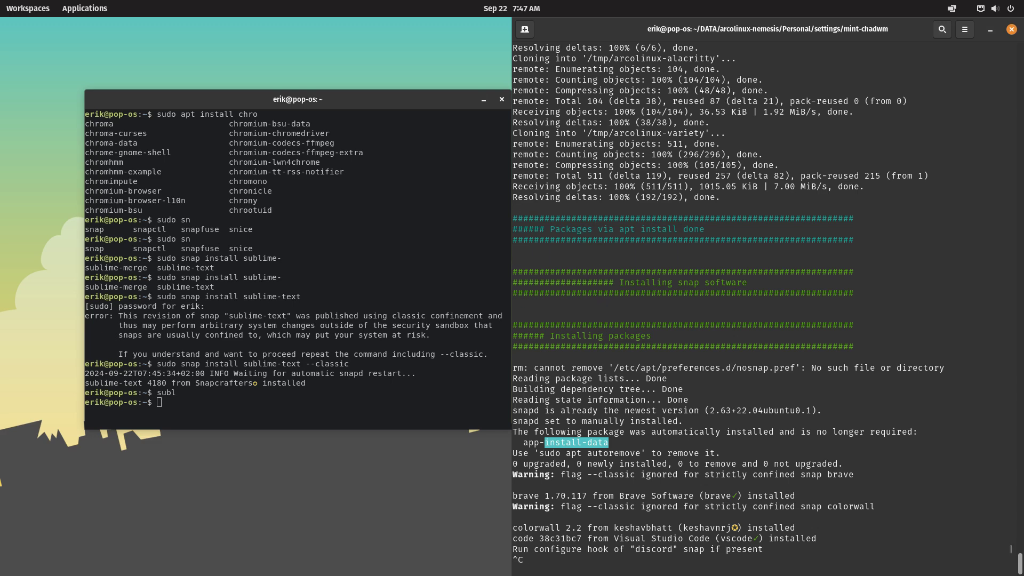
pyautogui.hotkey('ctrl', 'shift', 'w')
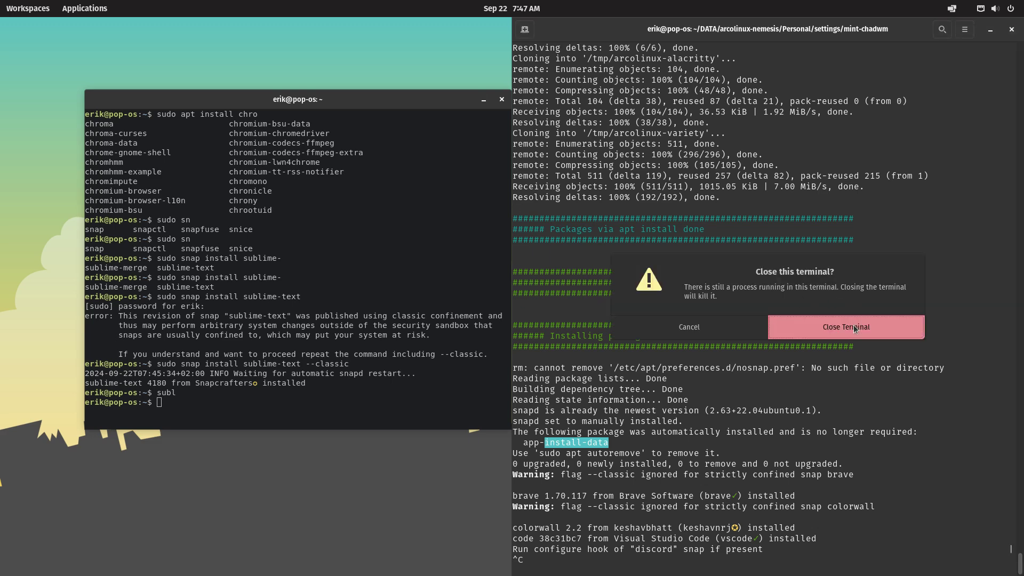
# Confirm closing the terminal and log out of the Pop!_OS session.
pyautogui.click(856, 326)
pyautogui.click(1011, 10)
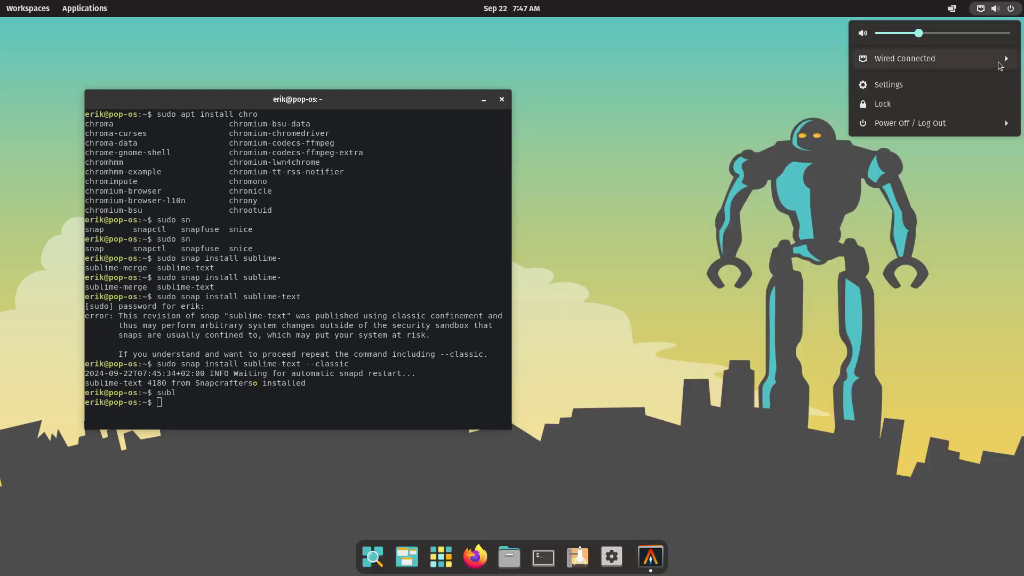
pyautogui.click(922, 124)
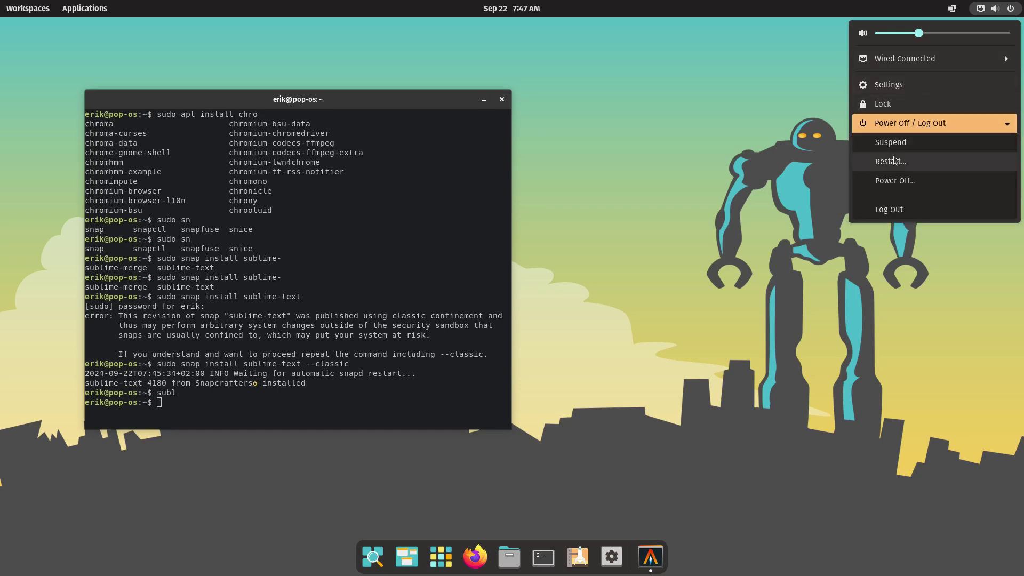
pyautogui.click(888, 210)
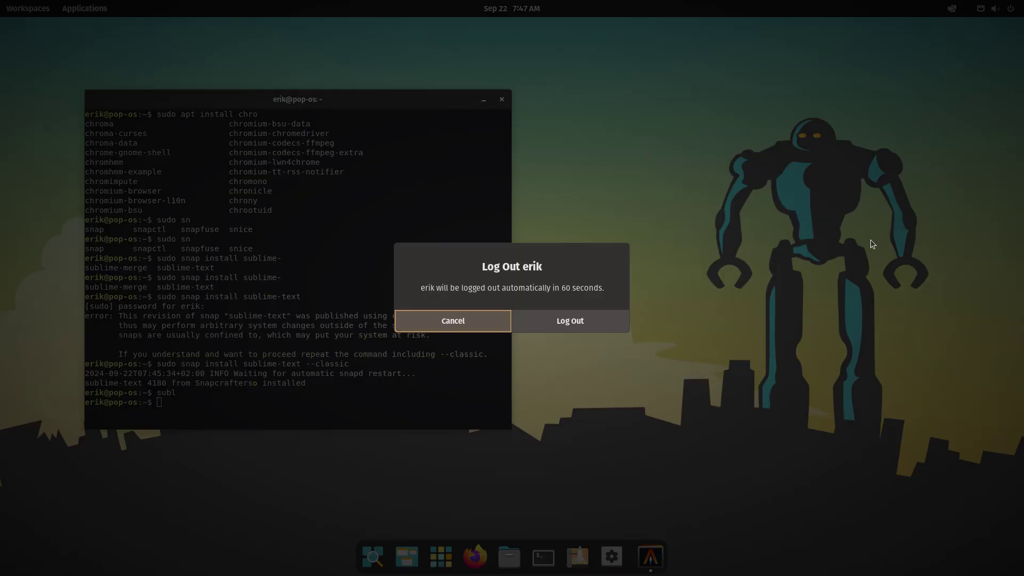
pyautogui.click(582, 330)
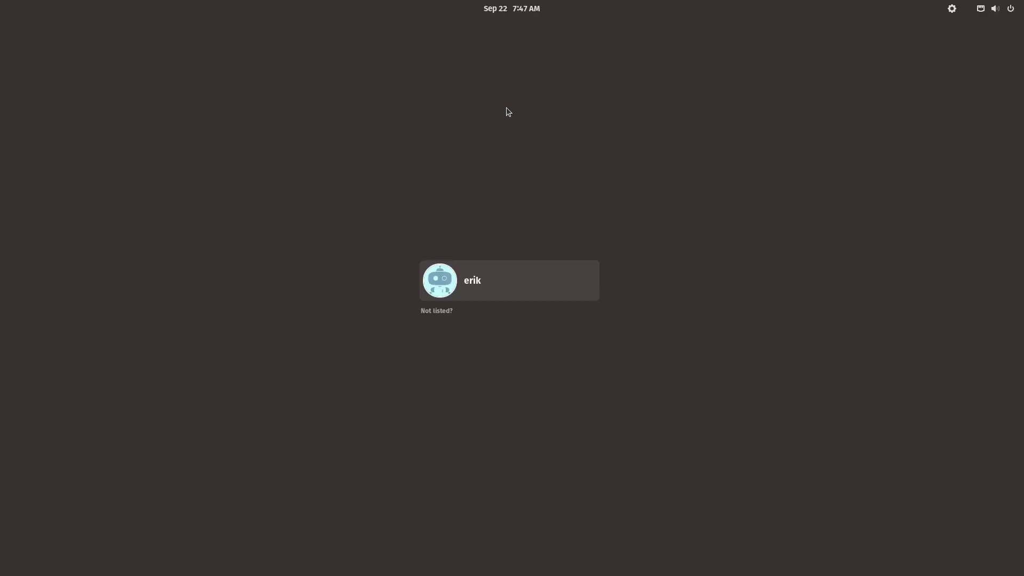
# Select the user, choose the Chadwm session, and log in with the account password.
pyautogui.click(469, 263)
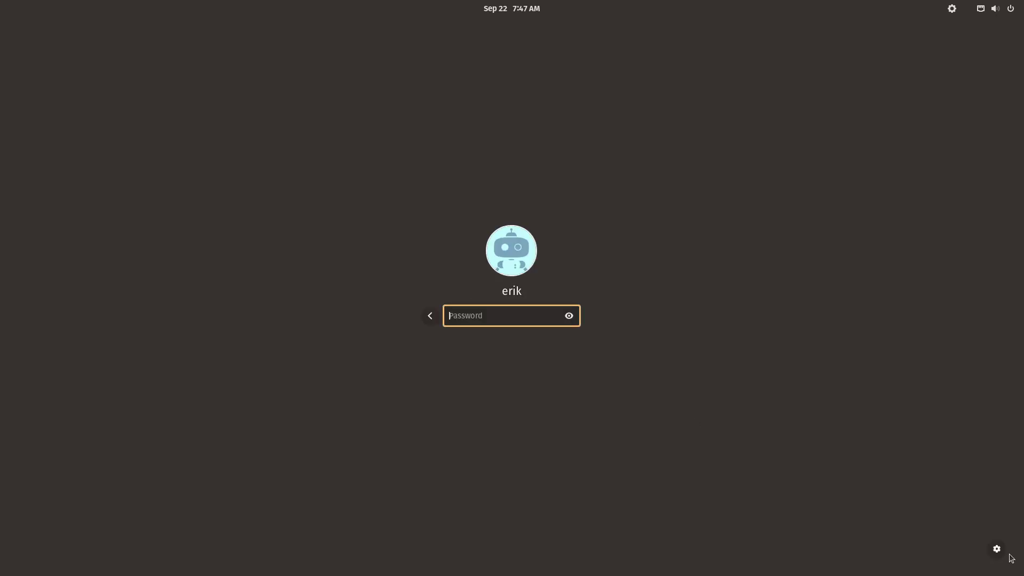
pyautogui.click(1000, 554)
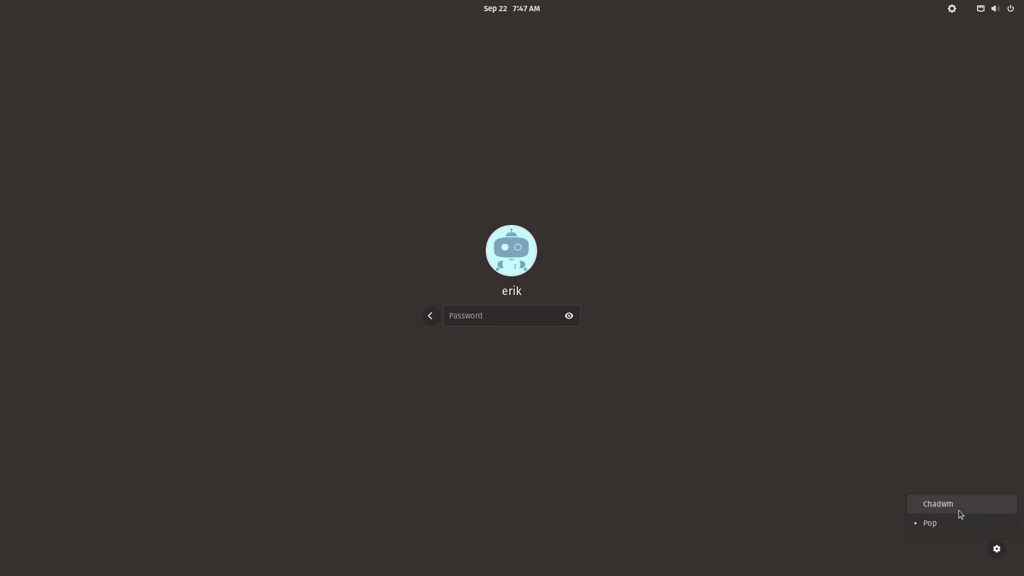
pyautogui.click(959, 510)
pyautogui.write('****')
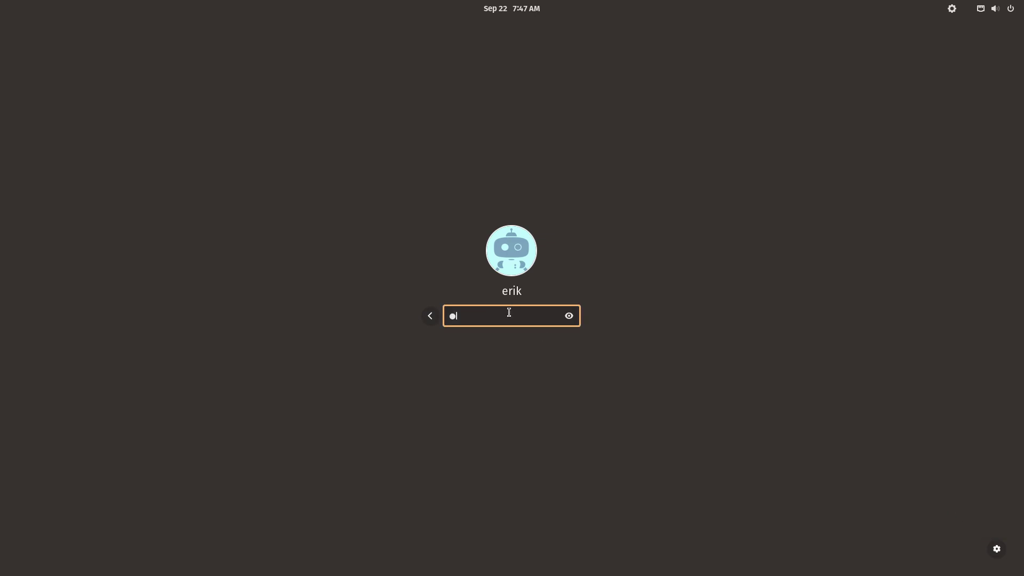
pyautogui.press('Return')
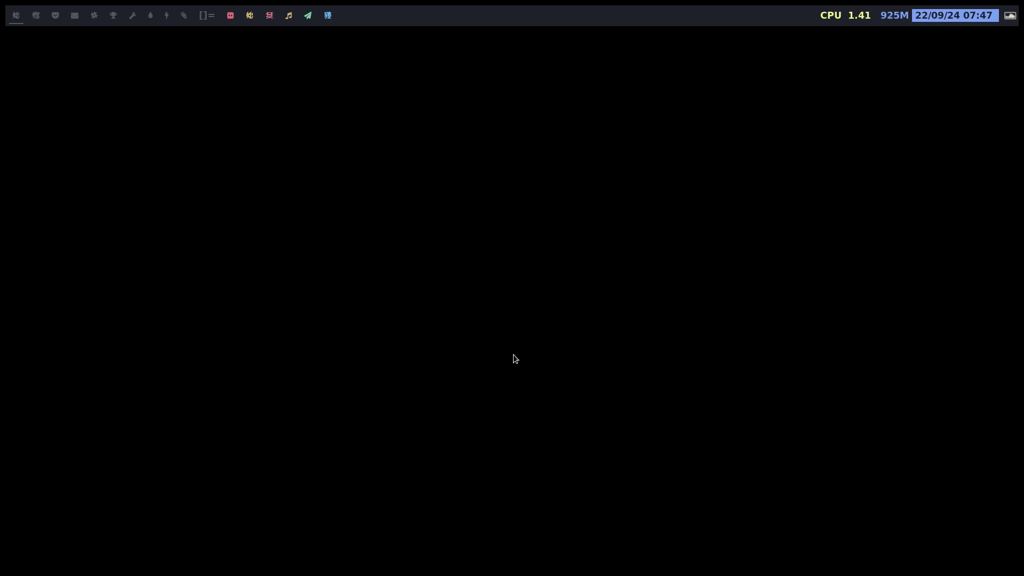
# Open a terminal and file manager, then launch lxappearance via dmenu.
pyautogui.press('super+Return')
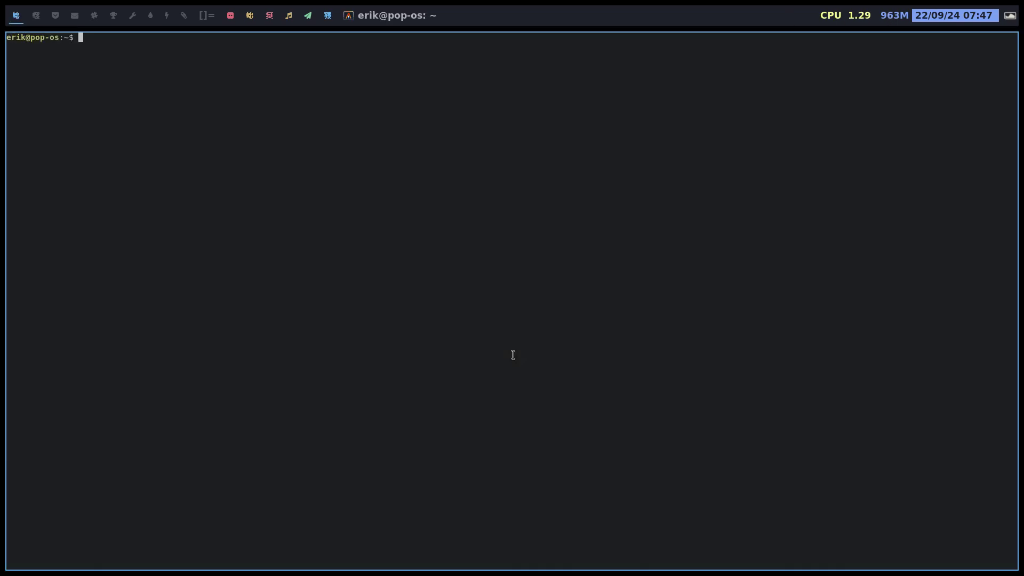
pyautogui.press('super+e')
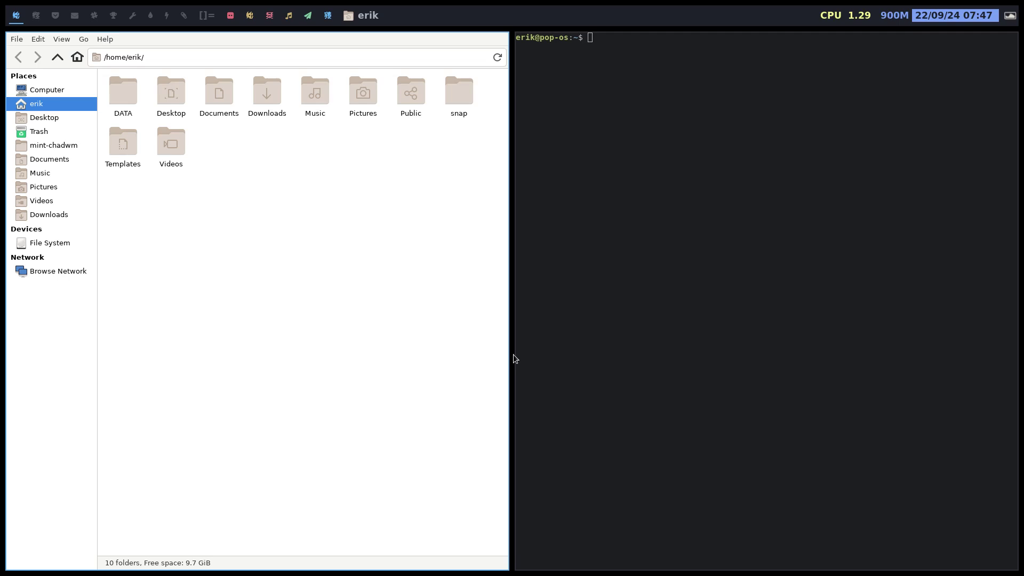
pyautogui.press('super+p')
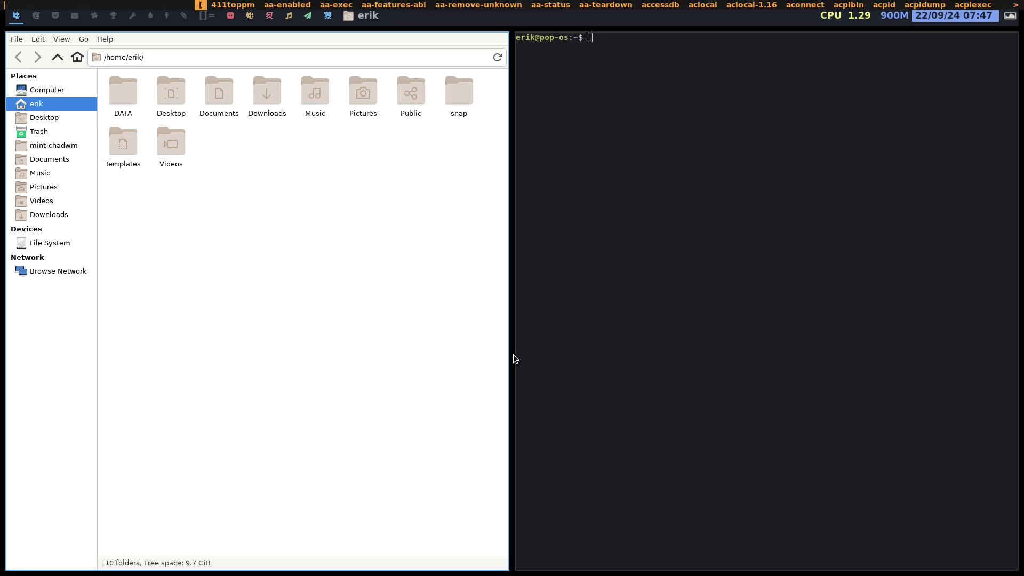
pyautogui.write('lx')
pyautogui.press('Return')
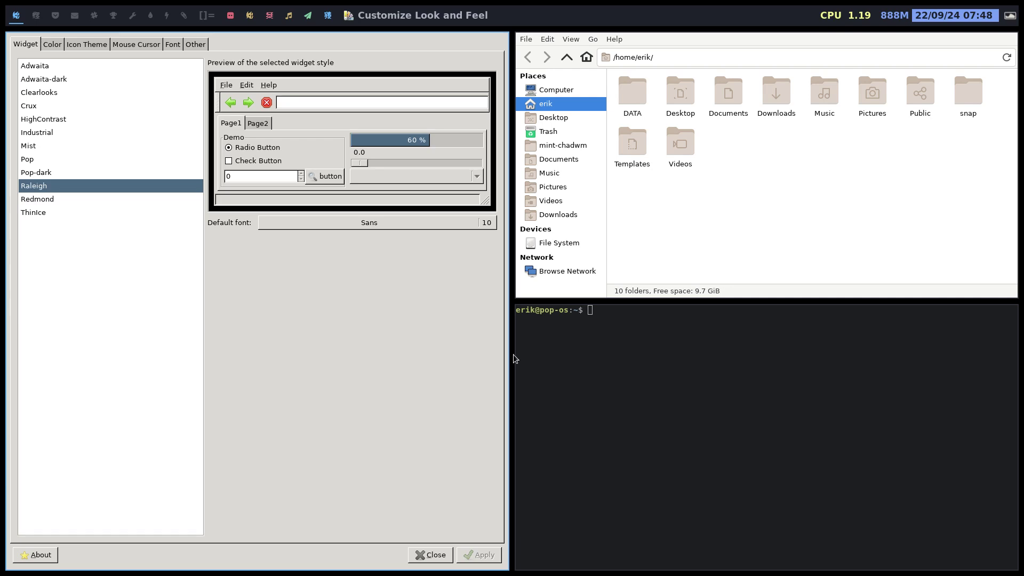
# Select Pop-dark widget theme, Pop icon theme and Pop cursor theme, and apply them.
pyautogui.click(70, 81)
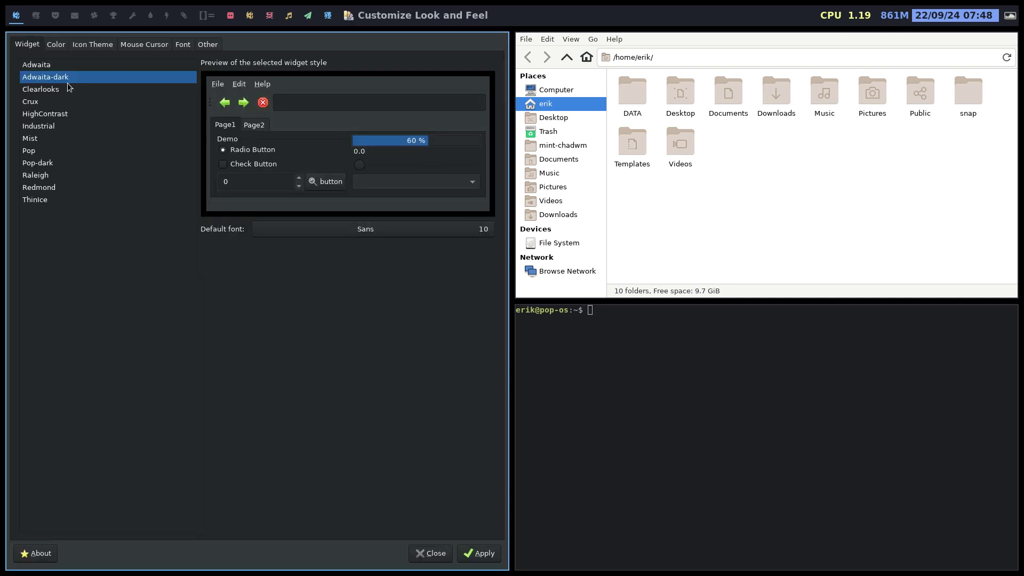
pyautogui.click(49, 165)
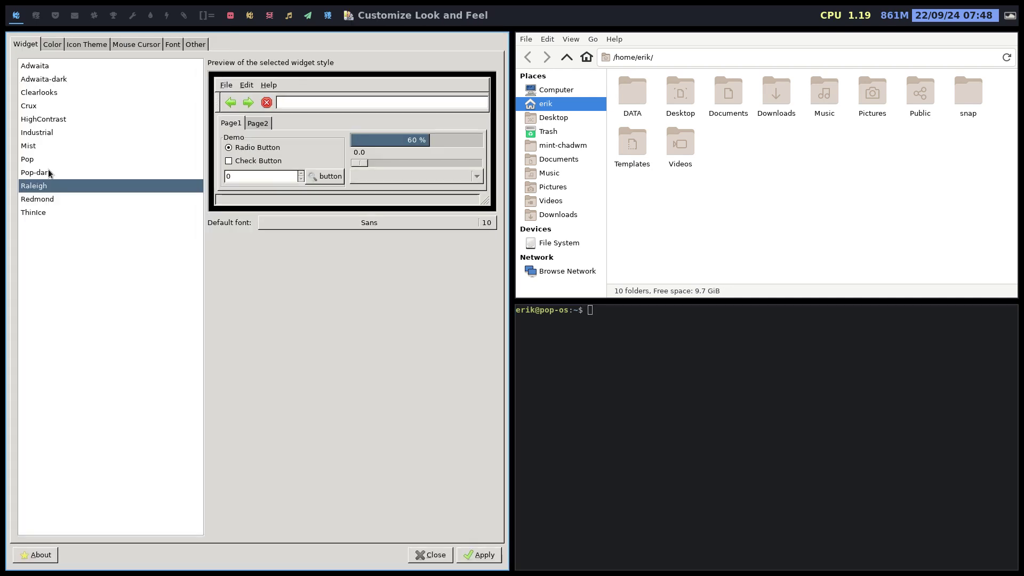
pyautogui.click(94, 45)
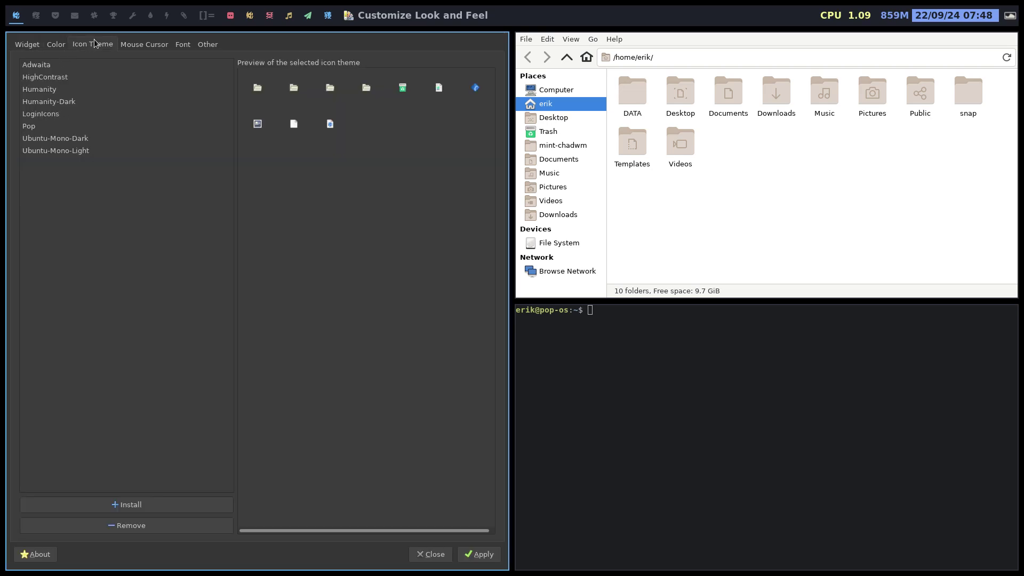
pyautogui.click(45, 139)
pyautogui.click(46, 127)
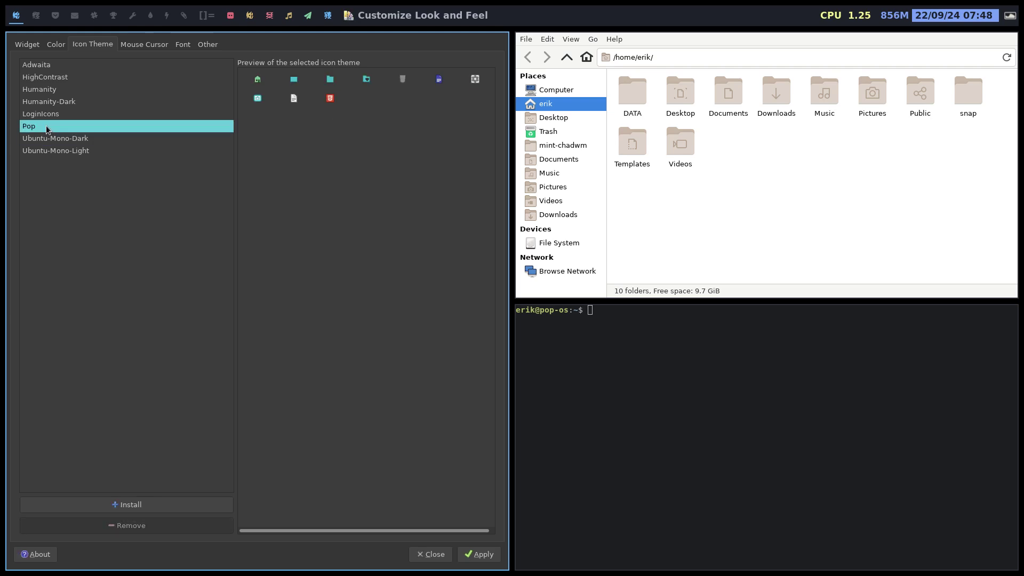
pyautogui.click(134, 47)
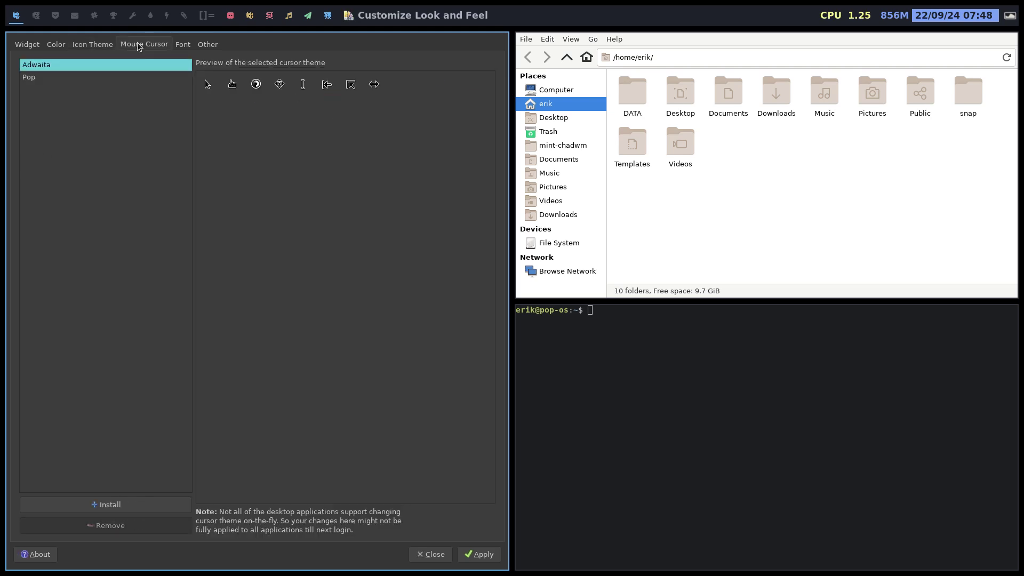
pyautogui.click(91, 80)
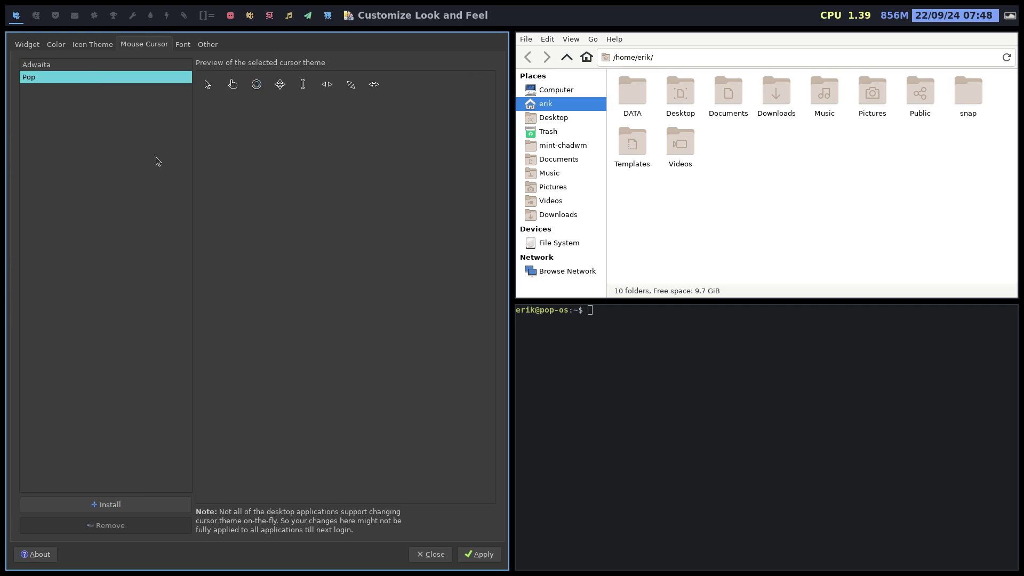
pyautogui.click(472, 557)
# Close lxappearance and the terminal, then log out via the chadwm power menu.
pyautogui.click(434, 554)
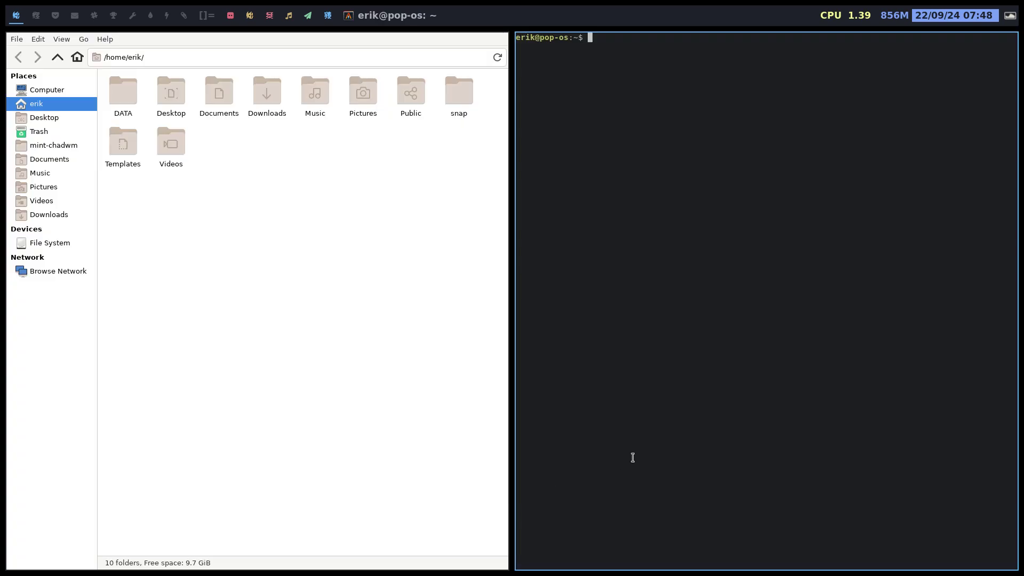
pyautogui.press('super+q')
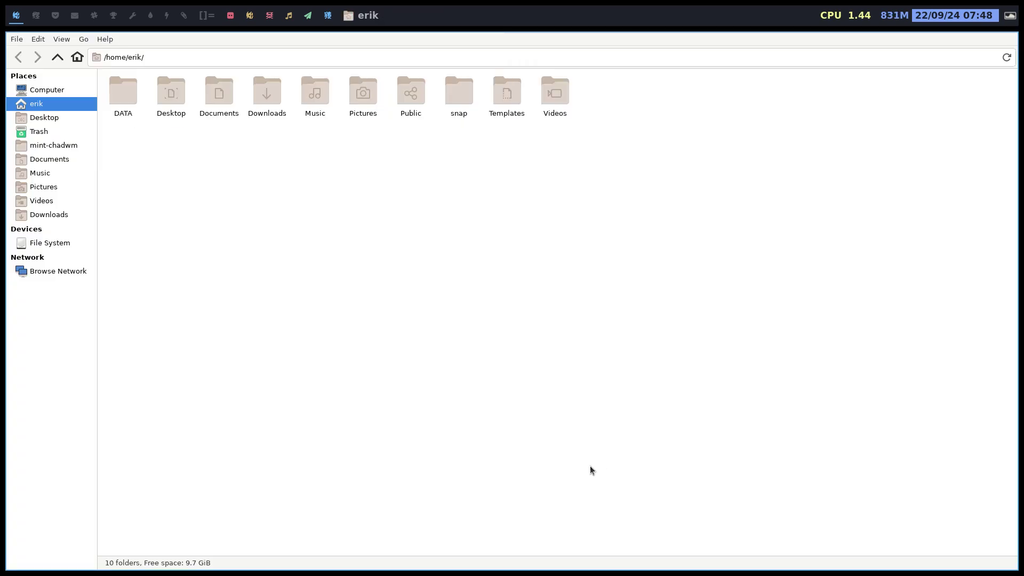
pyautogui.press('super+x')
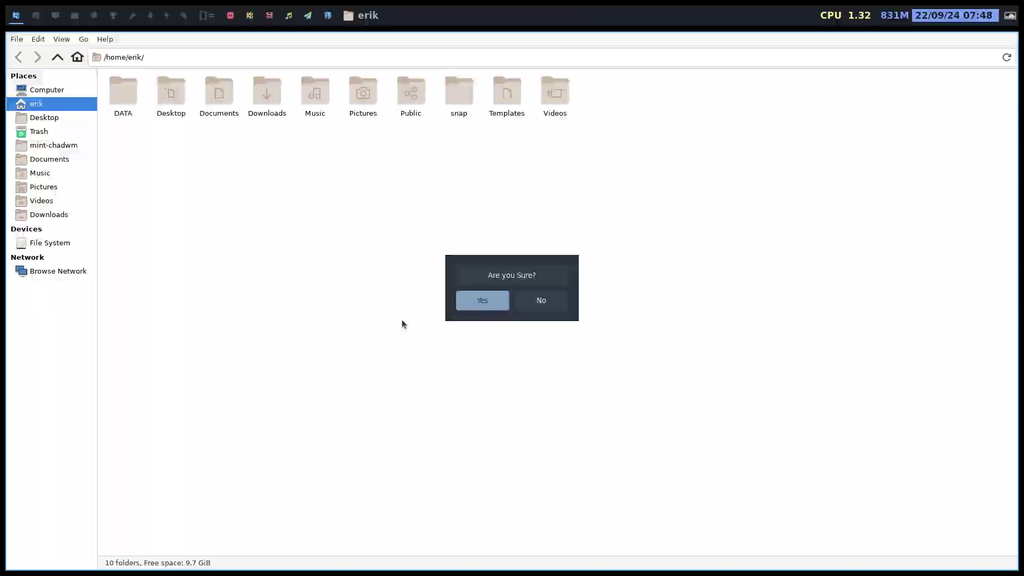
pyautogui.press('Return')
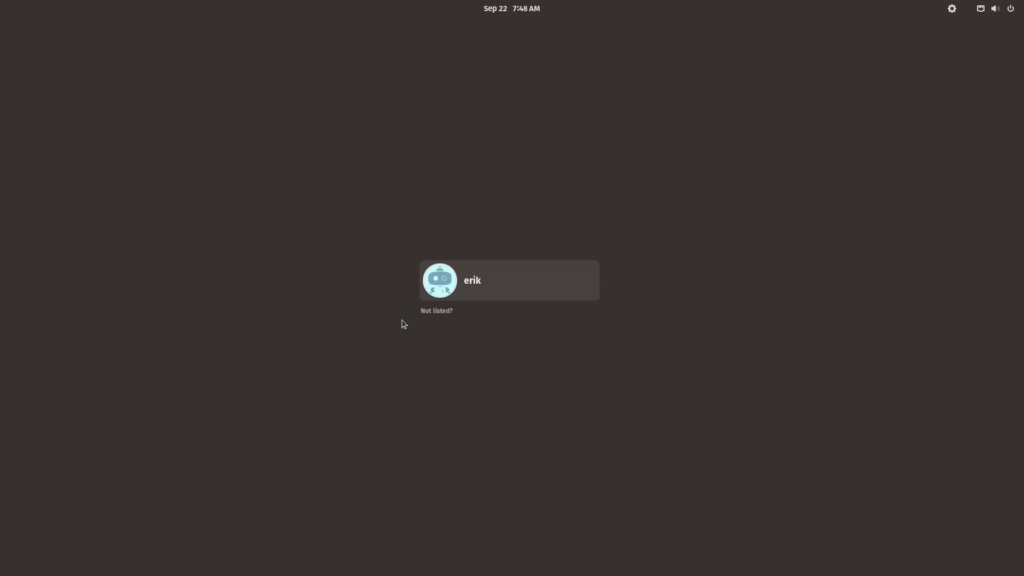
# Select the user and log back in with the account password.
pyautogui.press('Return')
pyautogui.write('****')
pyautogui.press('Return')
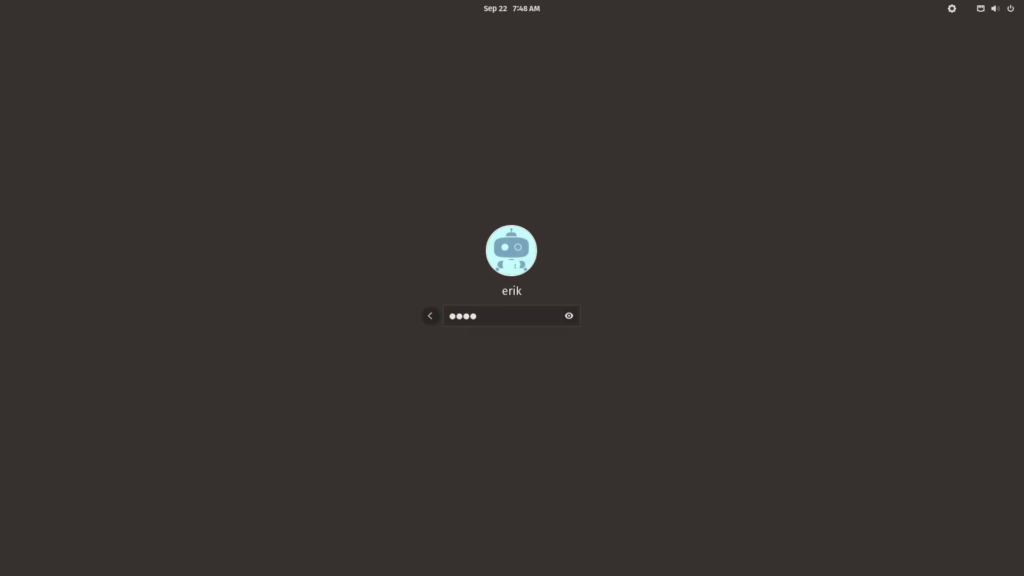
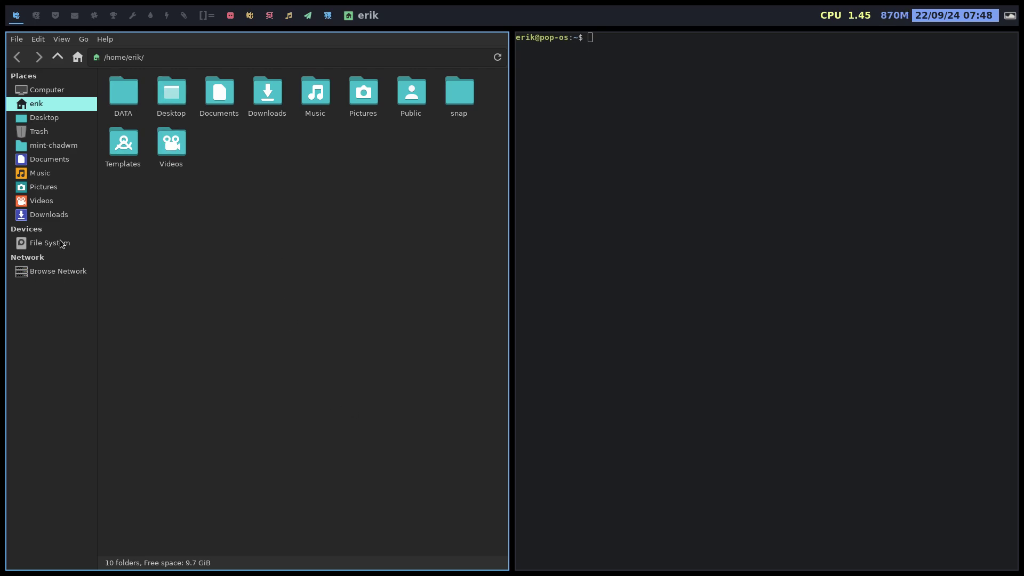
# From DATA, open a terminal in the mint-chadwm folder and close the extra empty terminal.
pyautogui.doubleClick(120, 94)
pyautogui.click(49, 145)
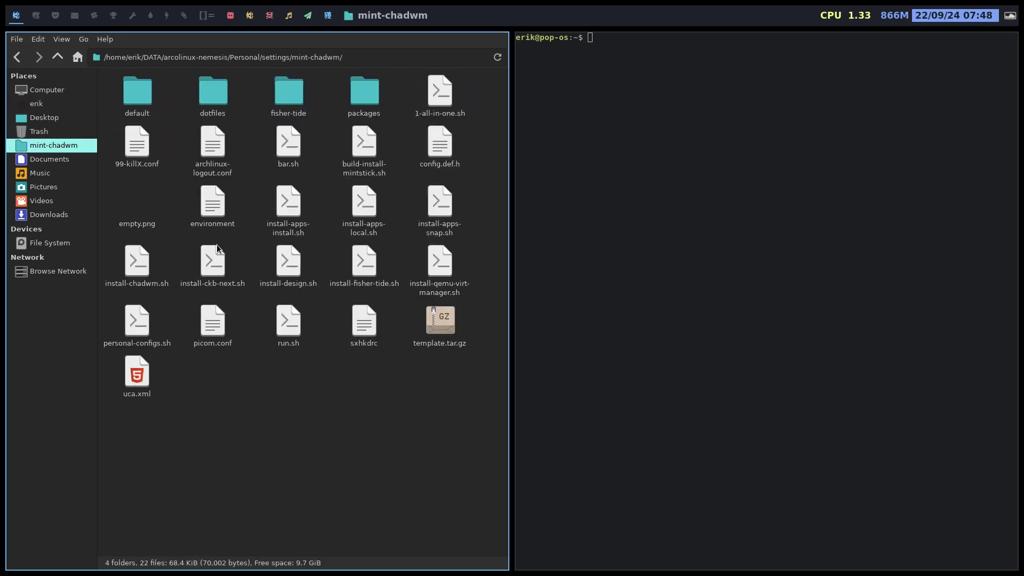
pyautogui.rightClick(377, 414)
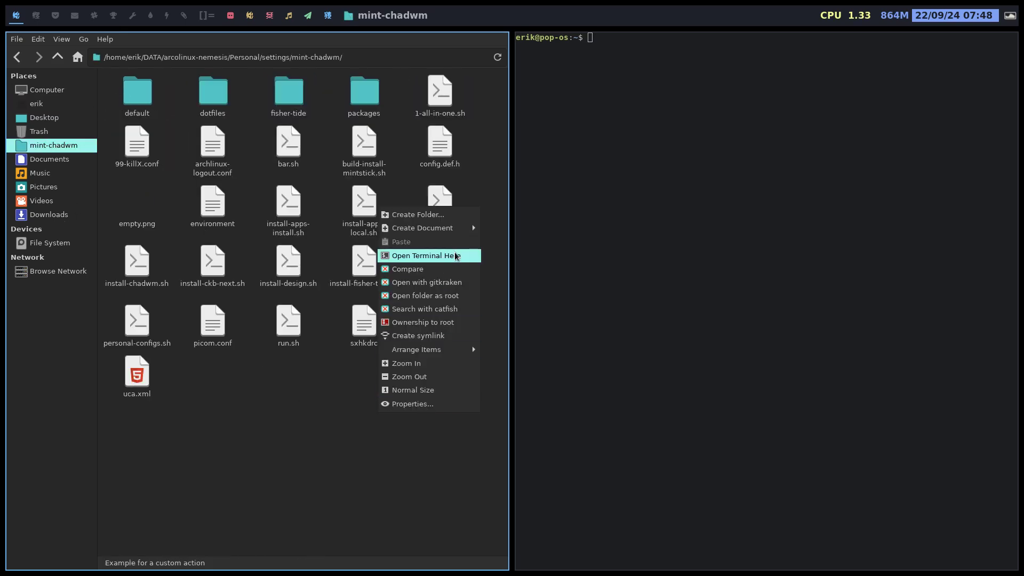
pyautogui.click(456, 256)
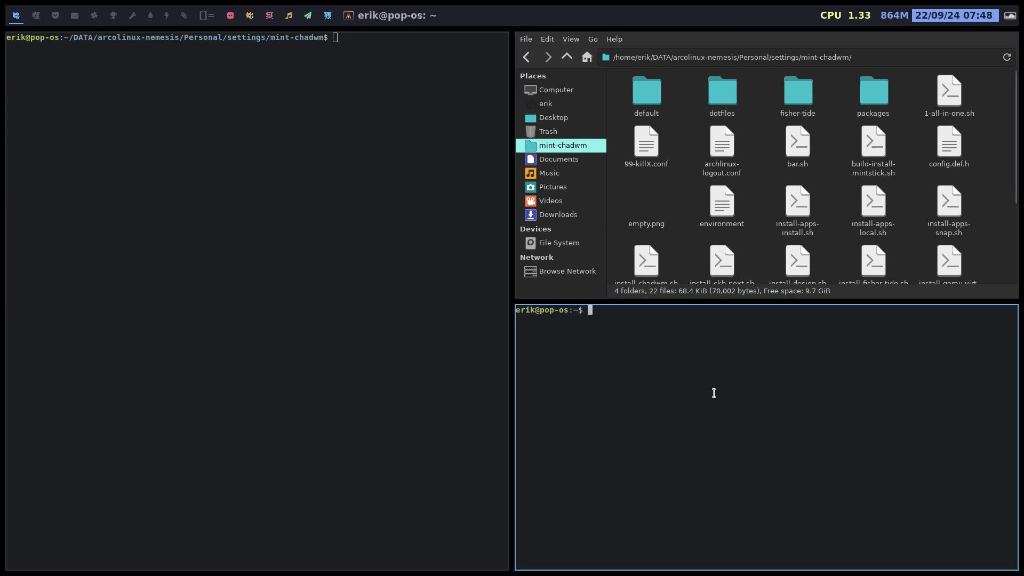
pyautogui.press('super+q')
# Run ./install-design.sh and enter the sudo password when prompted.
pyautogui.write('./')
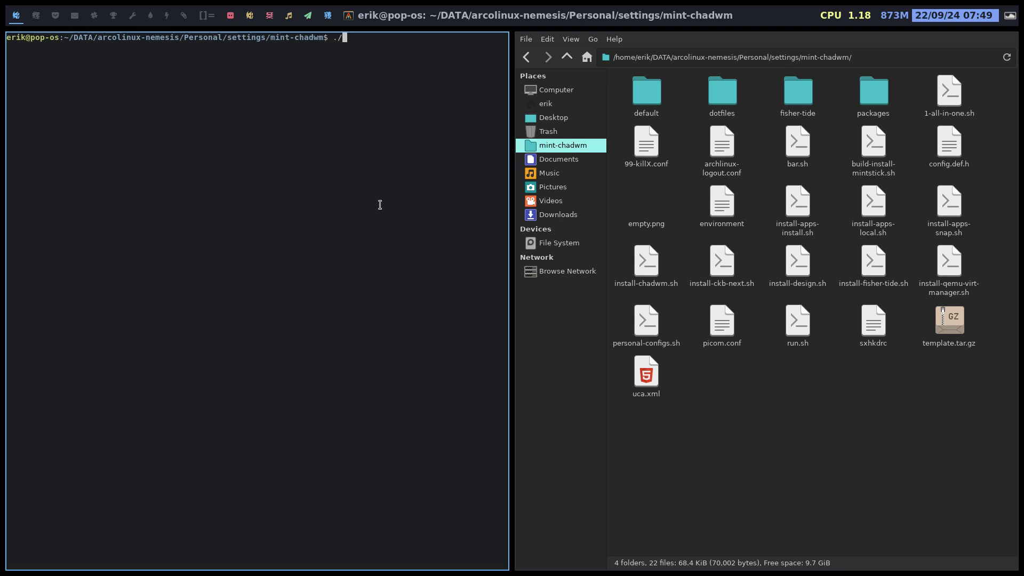
pyautogui.write('./install-de')
pyautogui.press('Tab')
pyautogui.press('Return')
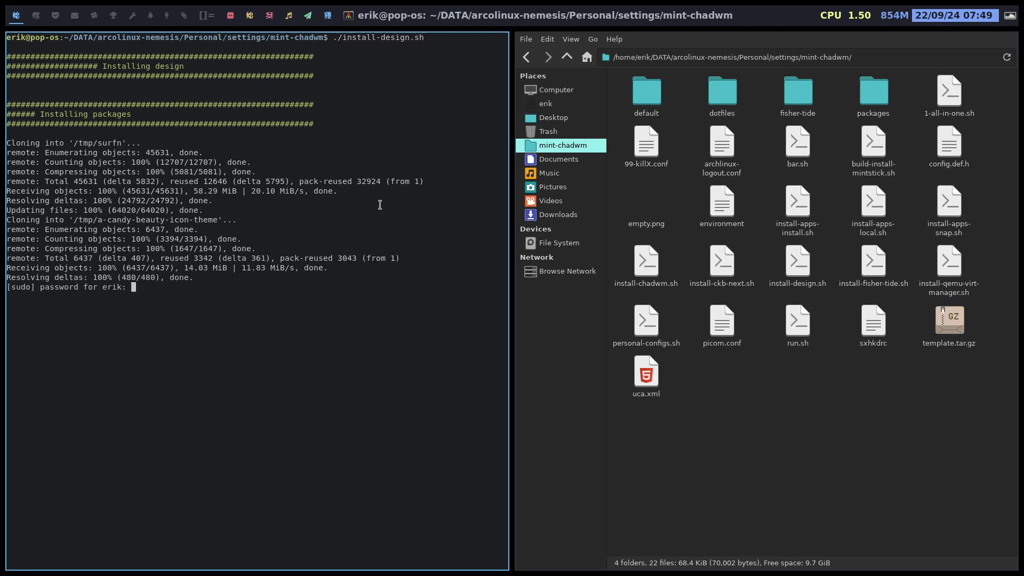
pyautogui.press('Return')
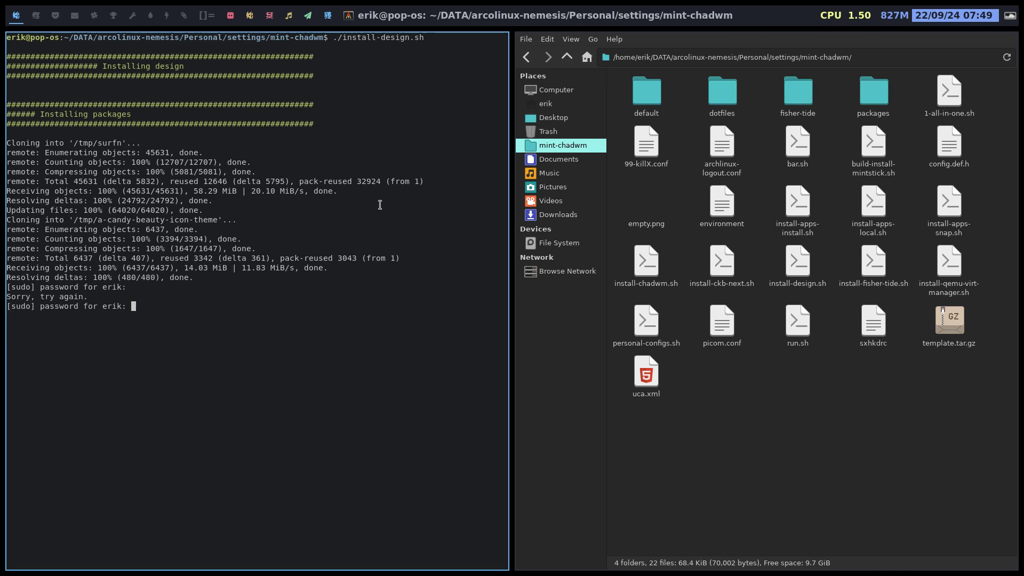
pyautogui.press('Return')
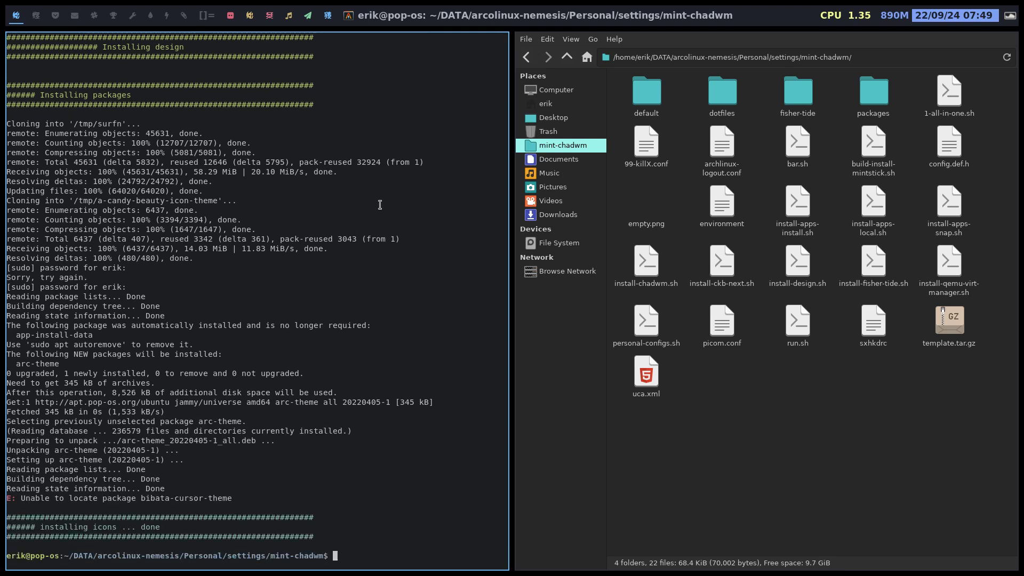
# List apt packages starting with 'bib', then erase the abandoned install command.
pyautogui.write('sudo apt install bib')
pyautogui.press('Tab')
pyautogui.press('Tab')
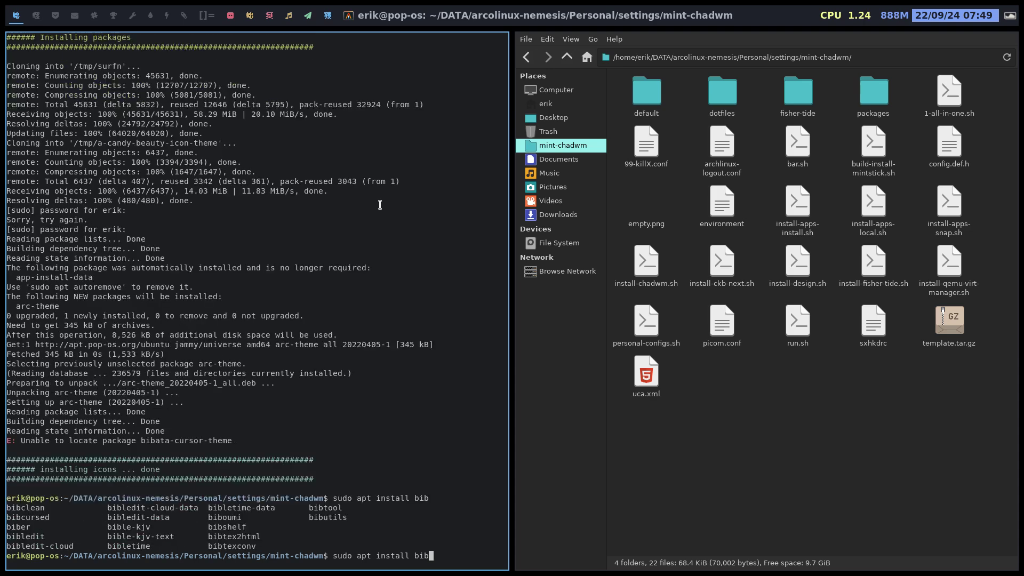
pyautogui.press('BackSpace')
pyautogui.press('BackSpace')
pyautogui.press('BackSpace')
pyautogui.press('BackSpace')
pyautogui.press('BackSpace')
pyautogui.press('BackSpace')
pyautogui.press('BackSpace')
pyautogui.press('BackSpace')
pyautogui.press('BackSpace')
pyautogui.press('BackSpace')
pyautogui.press('BackSpace')
pyautogui.press('BackSpace')
pyautogui.press('BackSpace')
pyautogui.press('BackSpace')
pyautogui.press('BackSpace')
pyautogui.press('BackSpace')
pyautogui.press('BackSpace')
pyautogui.press('BackSpace')
pyautogui.press('BackSpace')
pyautogui.press('BackSpace')
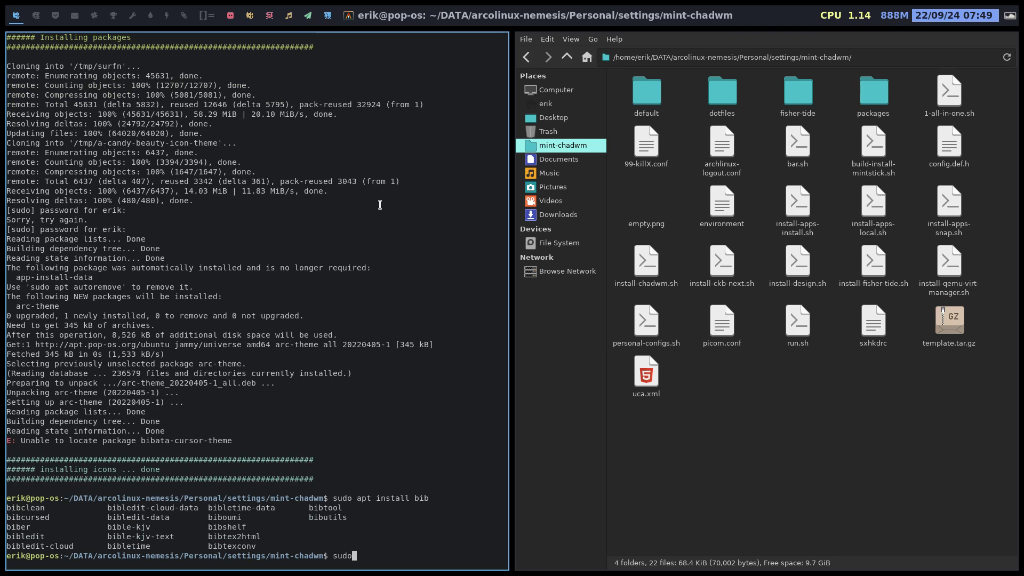
# Run ./personal-configs.sh and open a fresh terminal while it works.
pyautogui.write('./pe')
pyautogui.press('Tab')
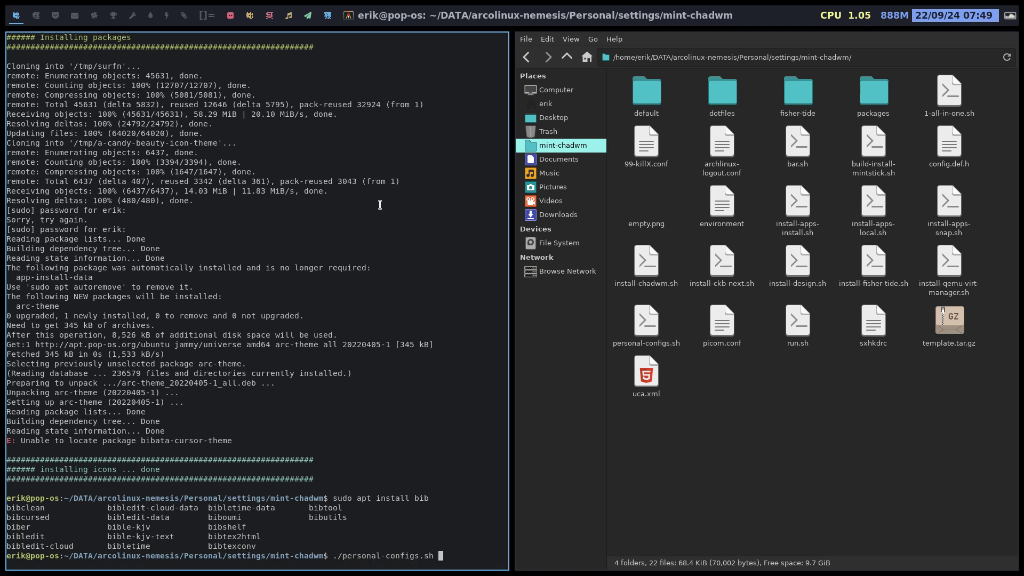
pyautogui.press('Return')
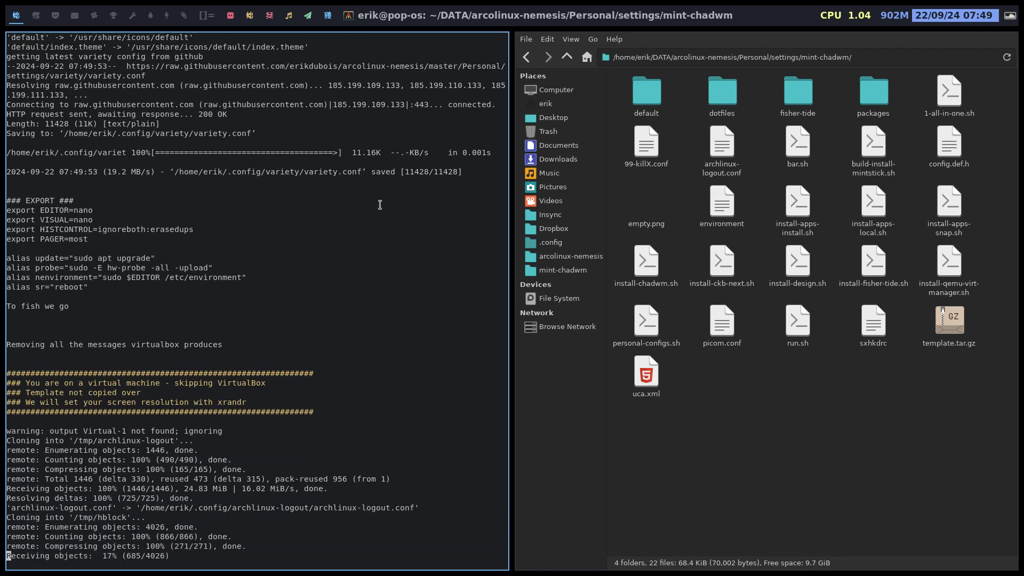
pyautogui.press('super+Return')
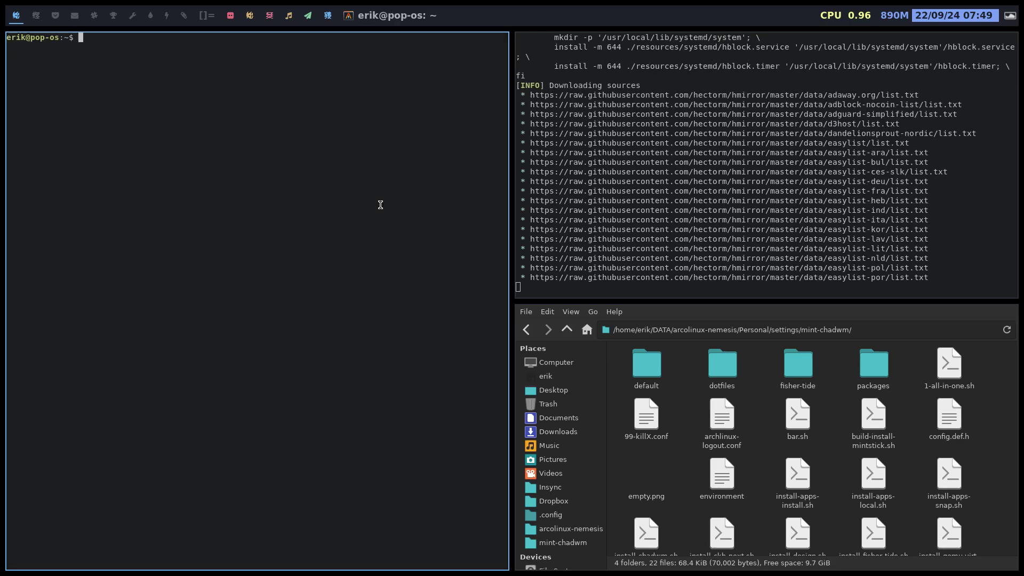
# Open /etc/passwd as root in nano and move to the user's shell field.
pyautogui.write('n')
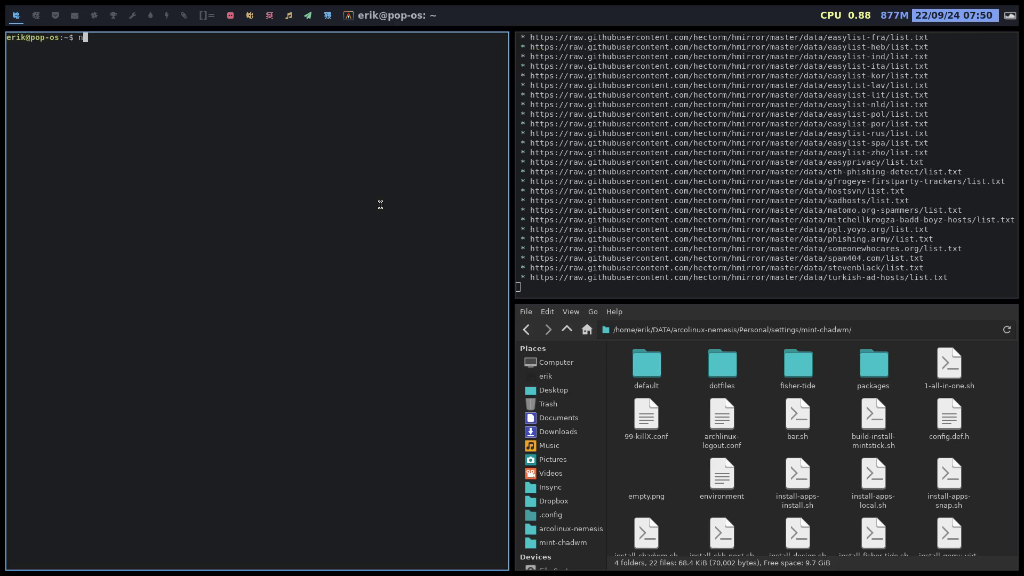
pyautogui.press('BackSpace')
pyautogui.write('s')
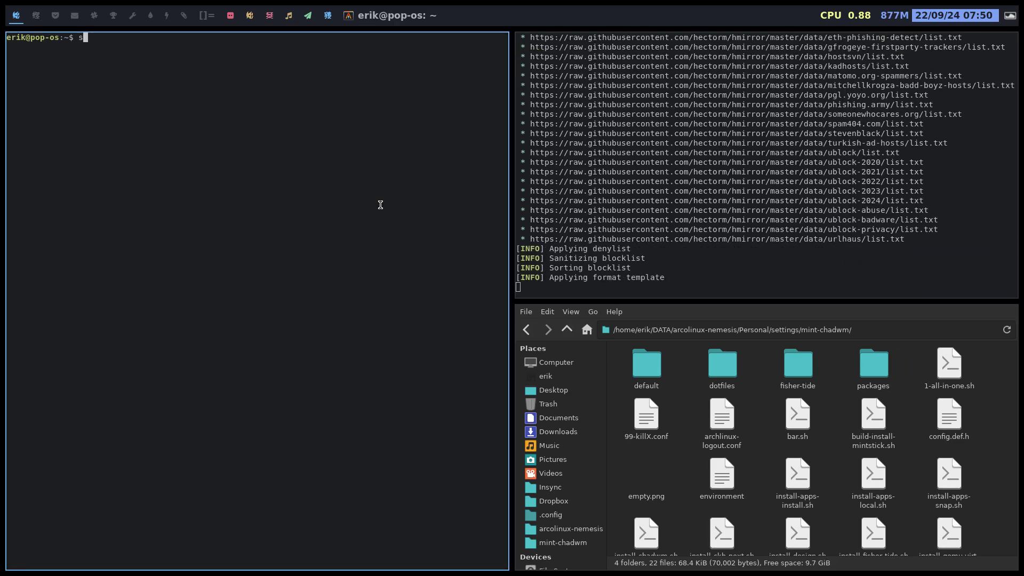
pyautogui.write('udo nano /')
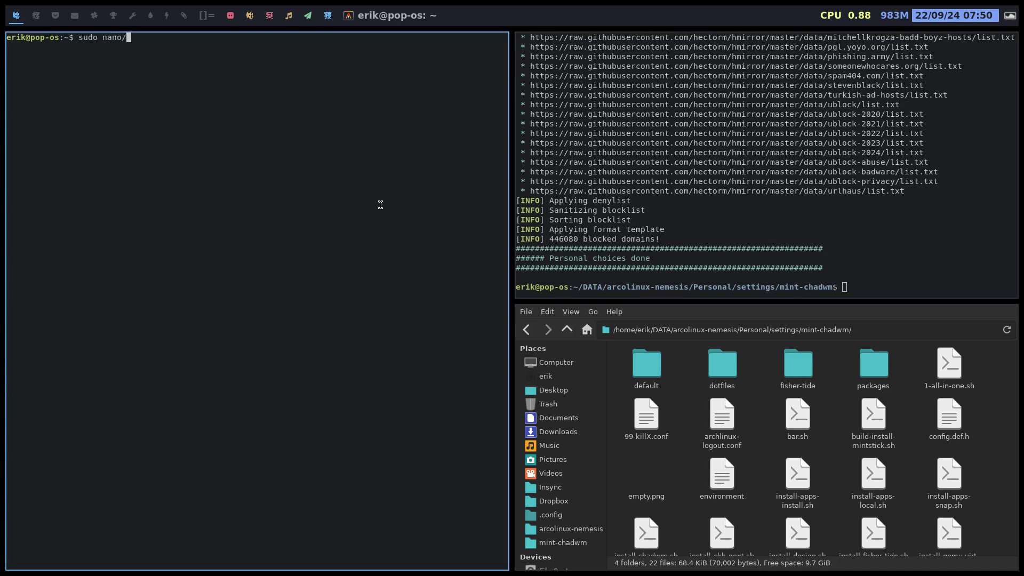
pyautogui.write('etc/passwd')
pyautogui.press('Return')
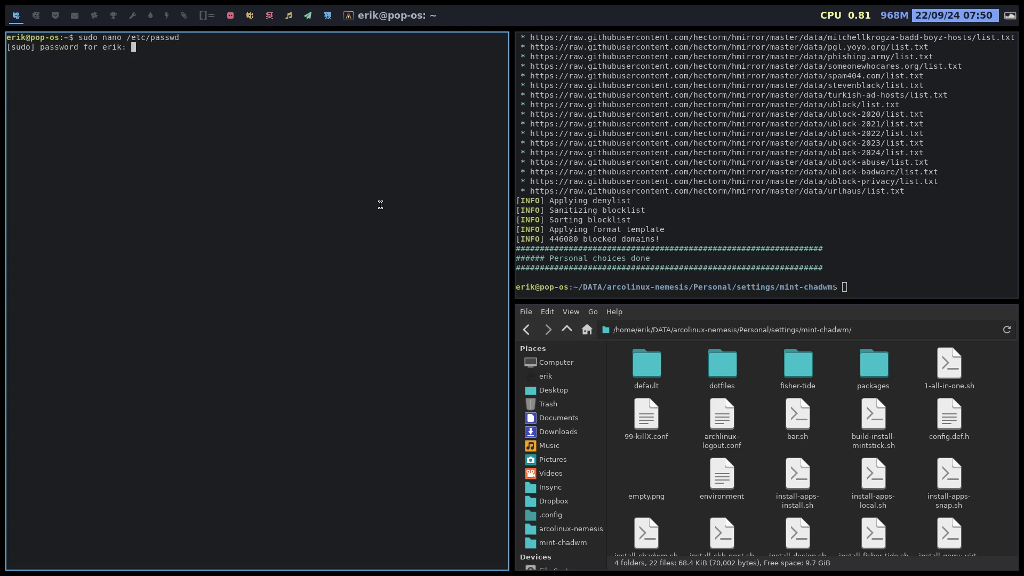
pyautogui.press('Return')
pyautogui.press('Down')
pyautogui.press('Down')
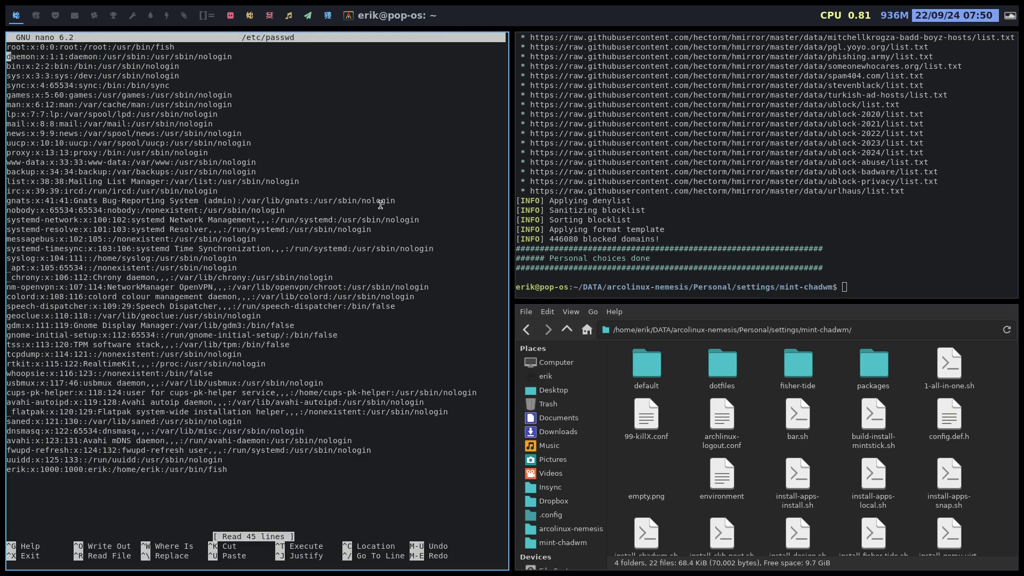
pyautogui.press('Down')
pyautogui.press('Down')
pyautogui.press('Down')
pyautogui.press('Down')
pyautogui.press('Down')
pyautogui.press('Down')
pyautogui.press('Down')
pyautogui.press('Down')
pyautogui.press('Down')
pyautogui.press('Down')
pyautogui.press('Down')
pyautogui.press('Down')
pyautogui.press('Down')
pyautogui.press('Down')
pyautogui.press('Down')
pyautogui.press('Down')
pyautogui.press('Down')
pyautogui.press('Down')
pyautogui.press('Down')
pyautogui.press('Down')
pyautogui.press('Down')
pyautogui.press('Down')
pyautogui.press('Down')
pyautogui.press('Down')
pyautogui.press('Down')
pyautogui.press('Down')
pyautogui.press('Down')
pyautogui.press('Down')
pyautogui.press('Down')
pyautogui.press('Down')
pyautogui.press('Down')
pyautogui.press('Down')
pyautogui.press('Down')
pyautogui.press('Down')
pyautogui.press('Down')
pyautogui.press('Down')
pyautogui.press('Down')
pyautogui.press('Down')
pyautogui.press('Down')
pyautogui.press('Down')
pyautogui.press('Down')
pyautogui.press('Down')
pyautogui.press('Right')
pyautogui.press('Right')
pyautogui.press('Right')
pyautogui.press('Right')
pyautogui.press('Right')
pyautogui.press('Right')
pyautogui.press('Right')
pyautogui.press('Right')
pyautogui.press('Right')
pyautogui.press('Right')
pyautogui.press('Right')
pyautogui.press('Right')
pyautogui.press('Right')
pyautogui.press('Right')
pyautogui.press('Right')
pyautogui.press('Right')
pyautogui.press('Right')
pyautogui.press('Right')
pyautogui.press('Right')
pyautogui.press('Right')
pyautogui.press('Right')
pyautogui.press('Right')
pyautogui.press('Right')
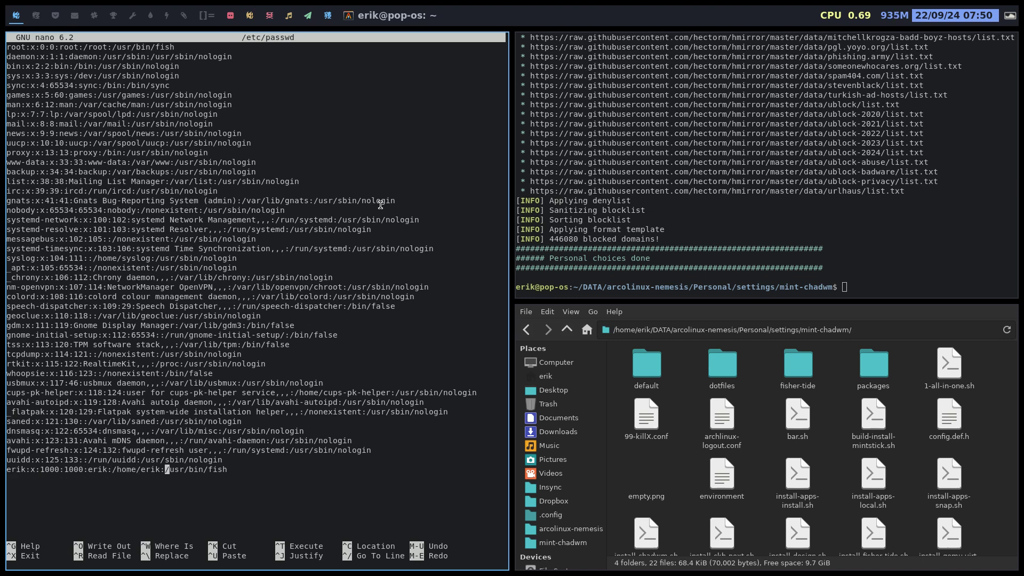
# Check with 'which fish' that the account's shell path /usr/bin/fish is correct.
pyautogui.press('super+Return')
pyautogui.write('which fish')
pyautogui.press('Return')
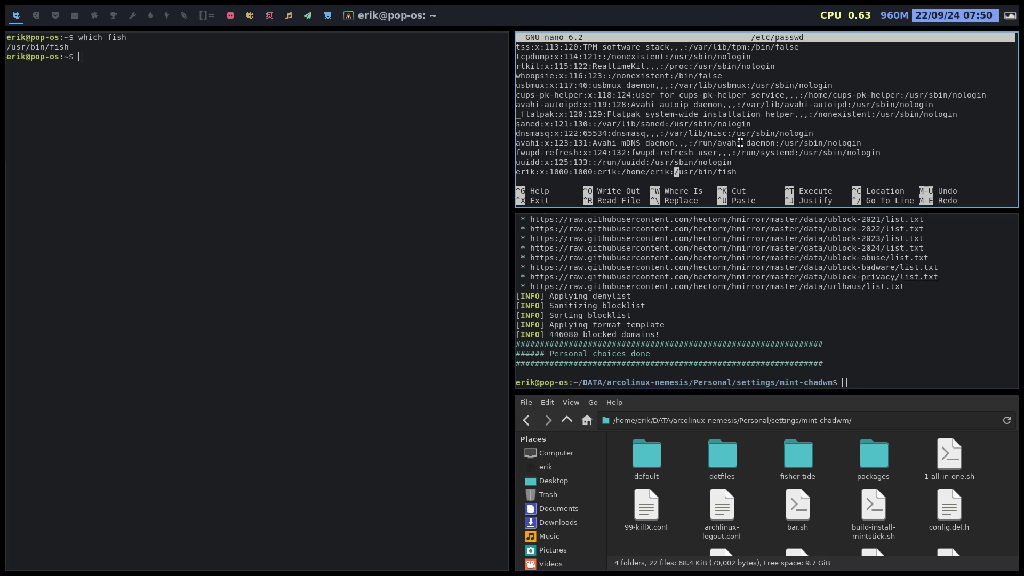
pyautogui.moveTo(676, 171); pyautogui.dragTo(737, 175)
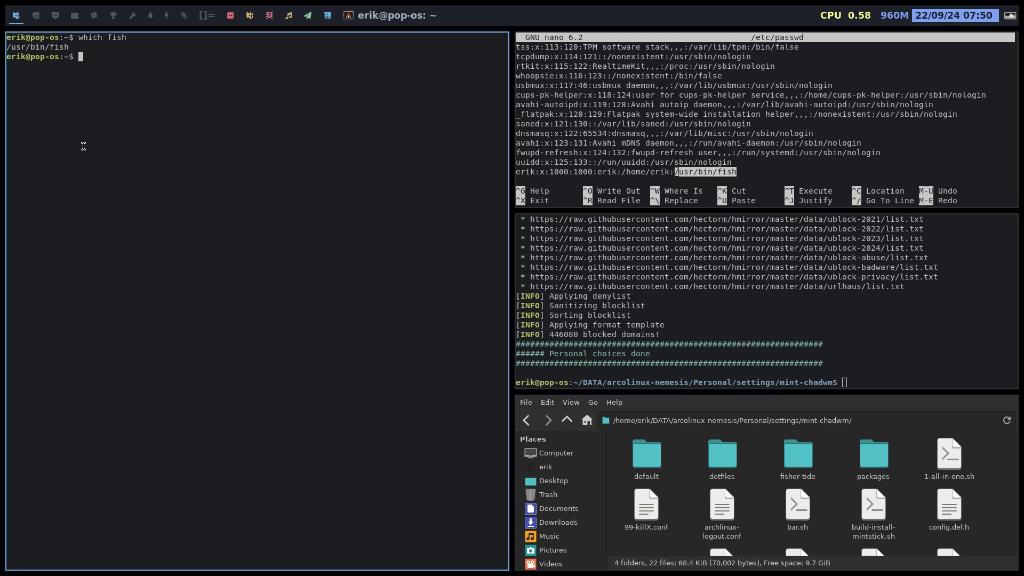
# Close the extra terminal and nano without changes, then switch to the tty3 console.
pyautogui.press('super+q')
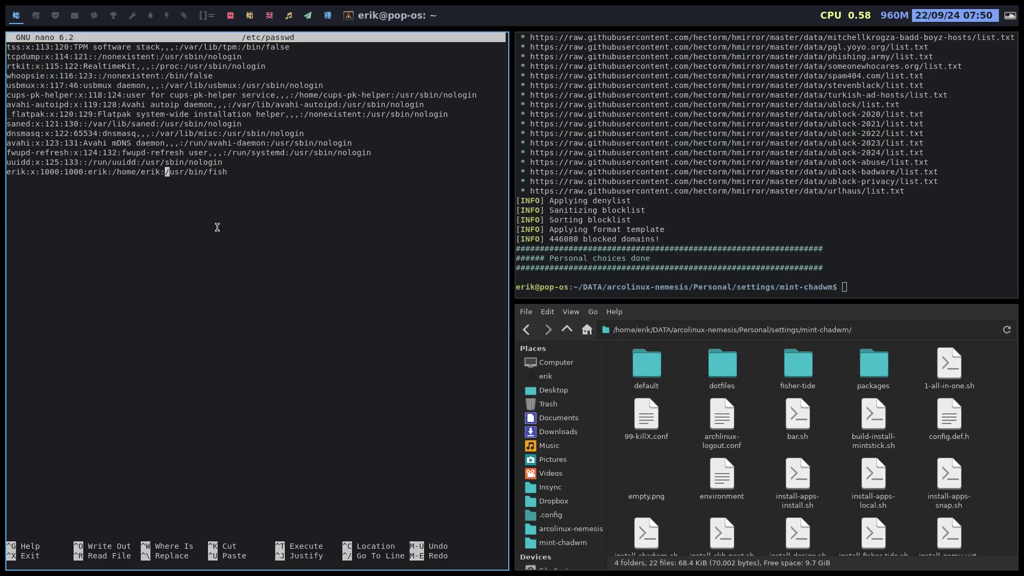
pyautogui.press('super+q')
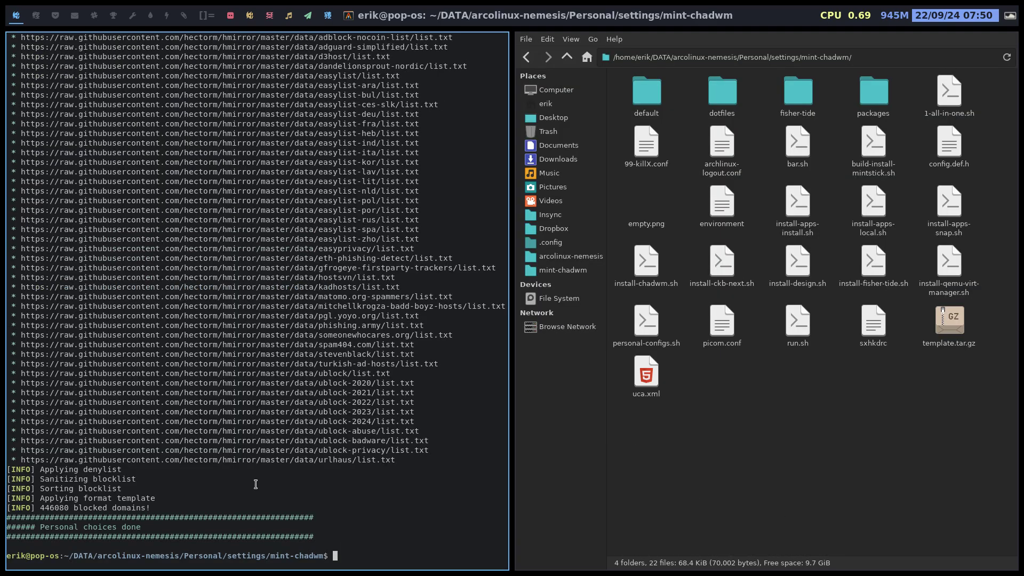
pyautogui.hotkey('ctrl', 'alt', 'F3')
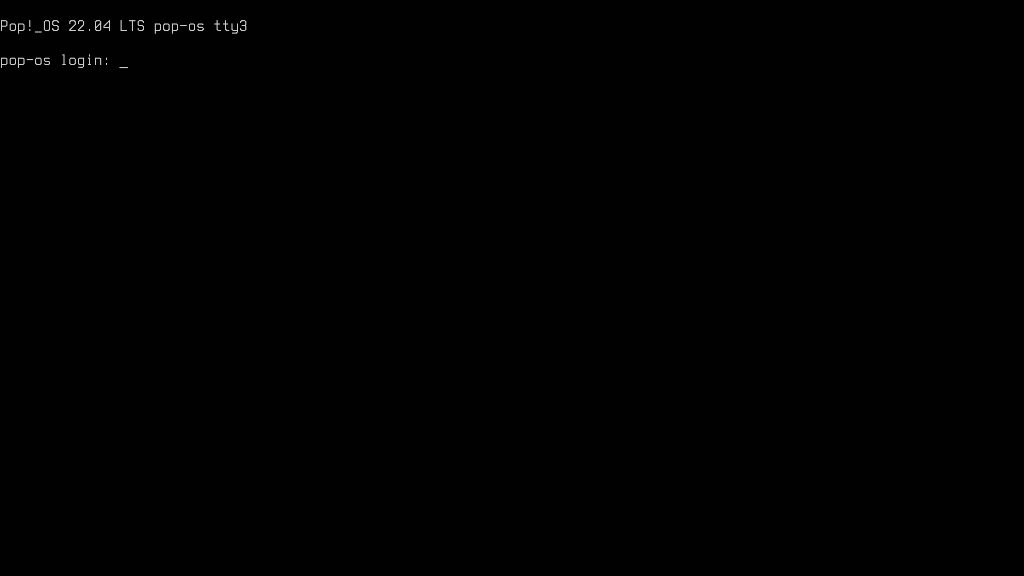
# Log in on tty3 with the user's credentials and run sudo apt upgrade.
pyautogui.write('erik')
pyautogui.press('Return')
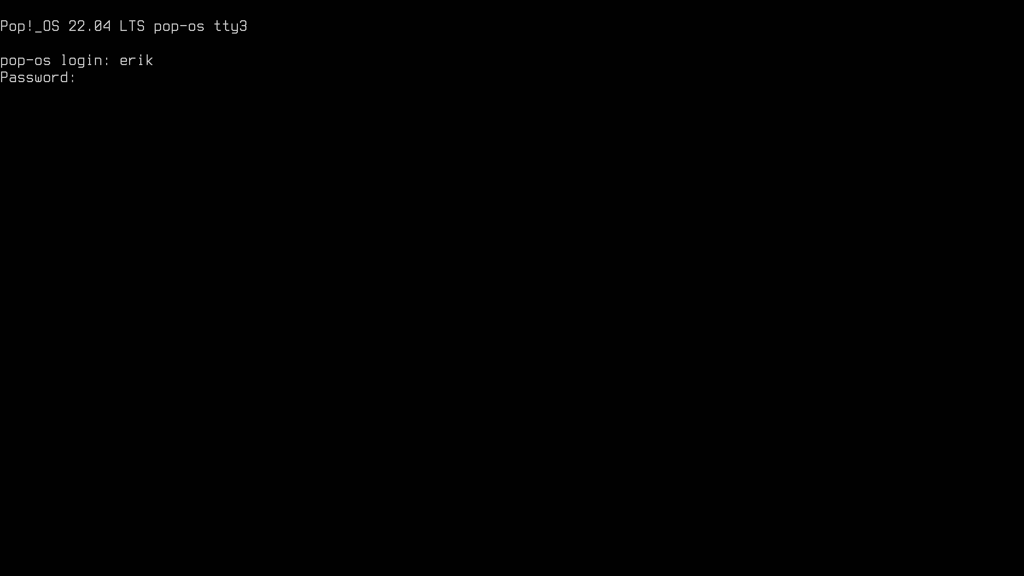
pyautogui.press('Return')
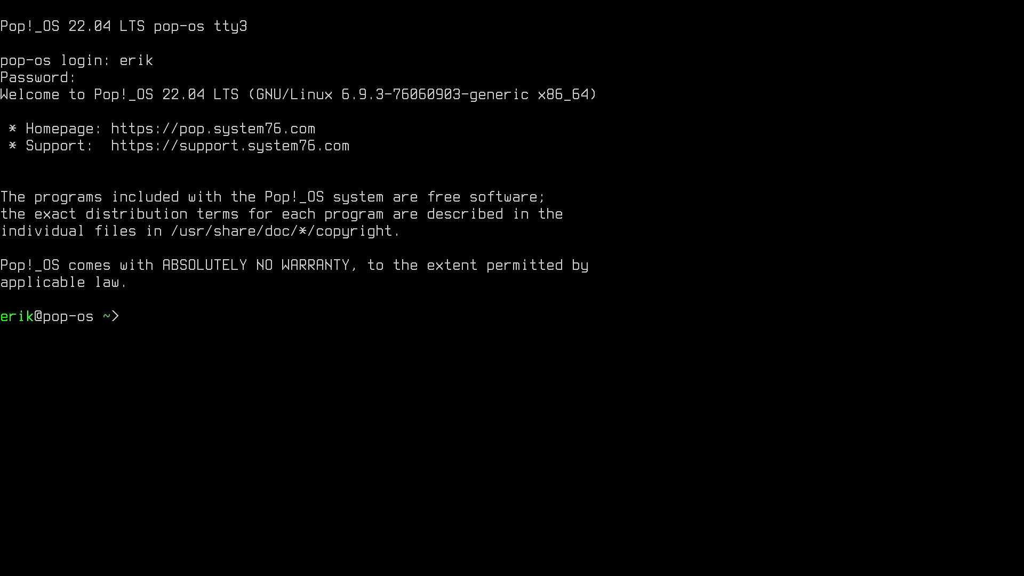
pyautogui.write('sudo ')
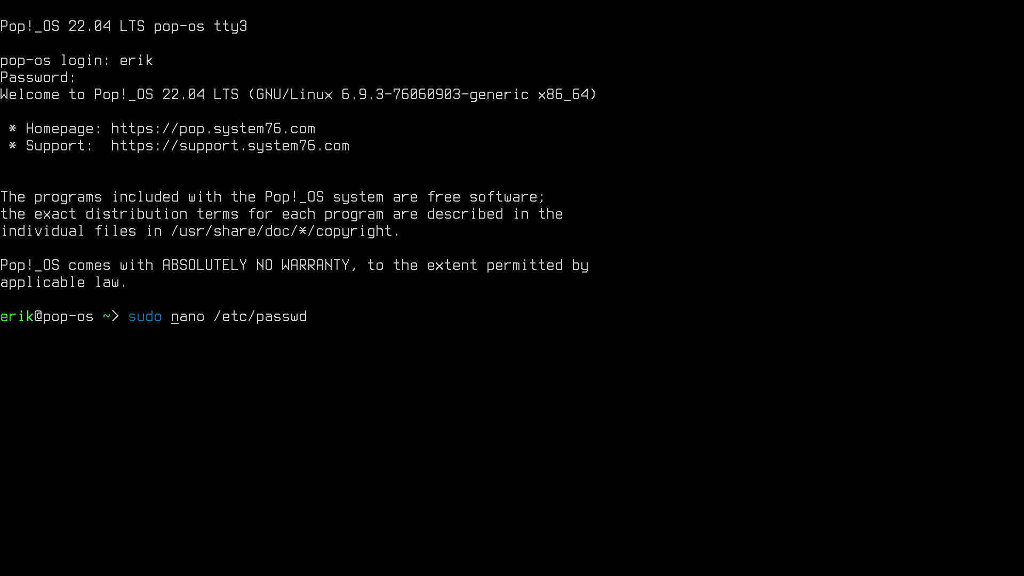
pyautogui.write('apt')
pyautogui.press('Right')
pyautogui.press('Return')
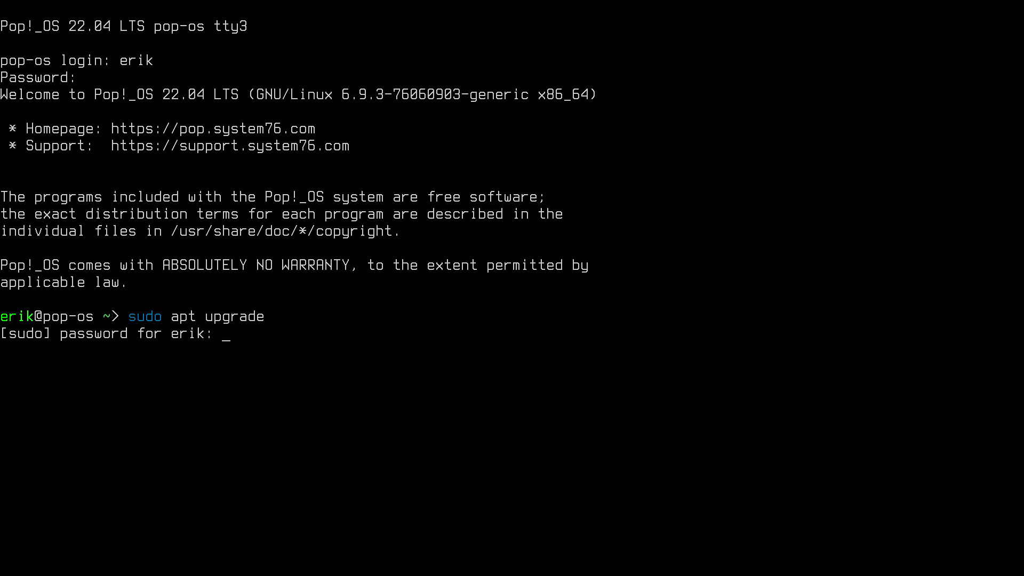
pyautogui.press('Return')
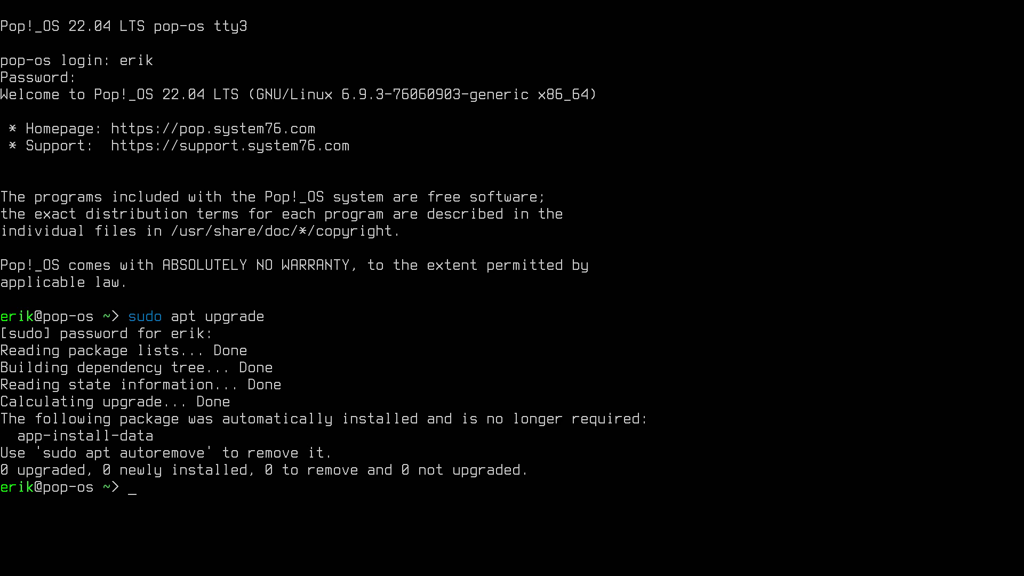
# Run sudo apt autoremove and confirm removing app-install-data.
pyautogui.press('Up')
pyautogui.press('BackSpace')
pyautogui.press('BackSpace')
pyautogui.press('BackSpace')
pyautogui.press('BackSpace')
pyautogui.press('BackSpace')
pyautogui.press('BackSpace')
pyautogui.press('BackSpace')
pyautogui.write('autoro')
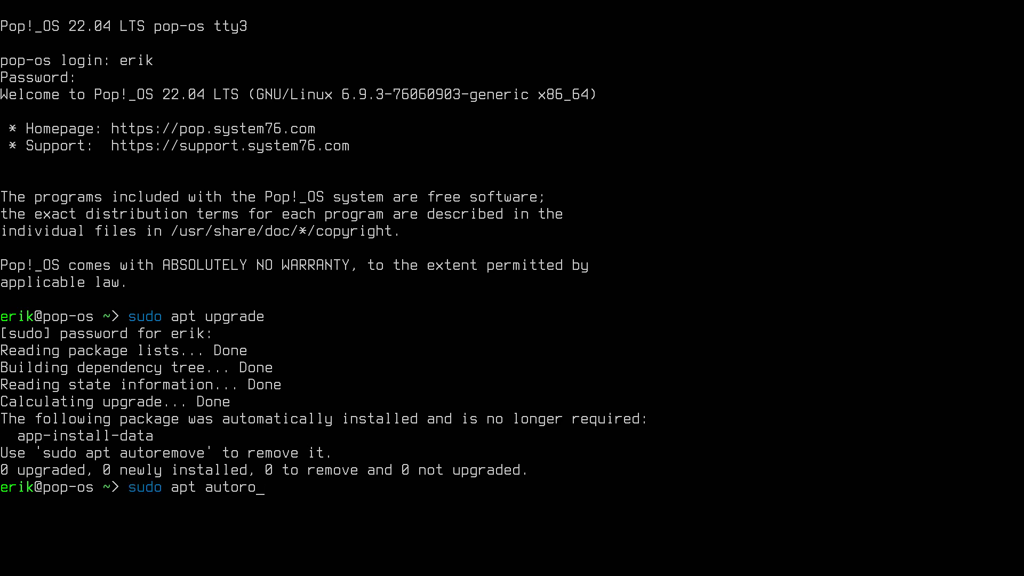
pyautogui.write('move')
pyautogui.press('Return')
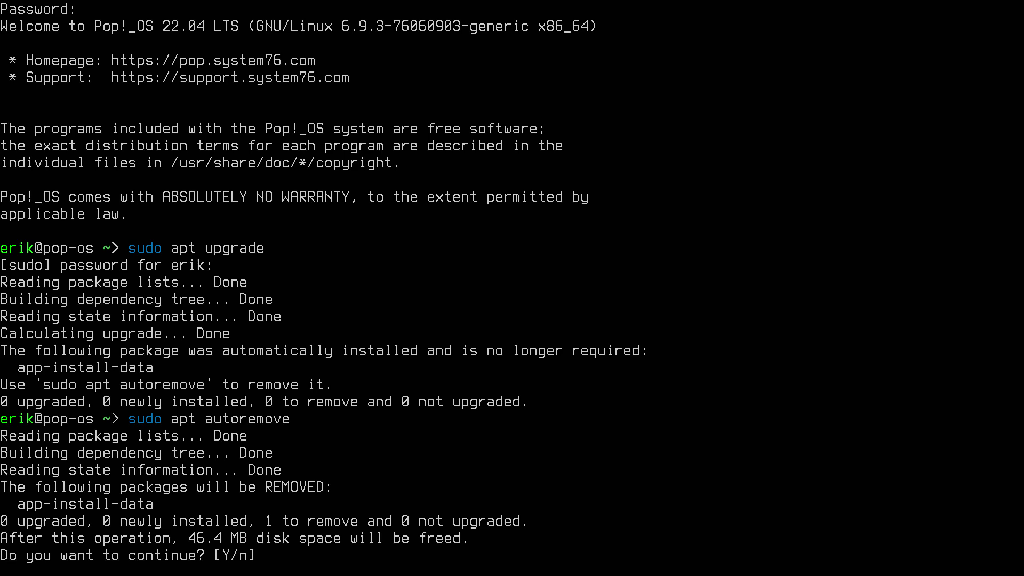
pyautogui.press('Return')
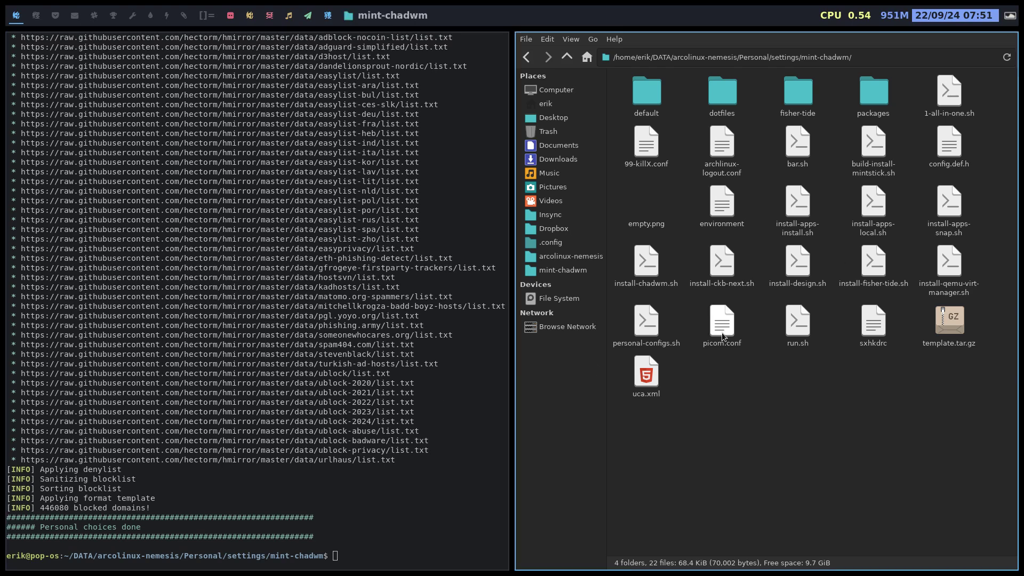
# Reboot the VM from the logout menu and log back in with the password.
pyautogui.press('super+x')
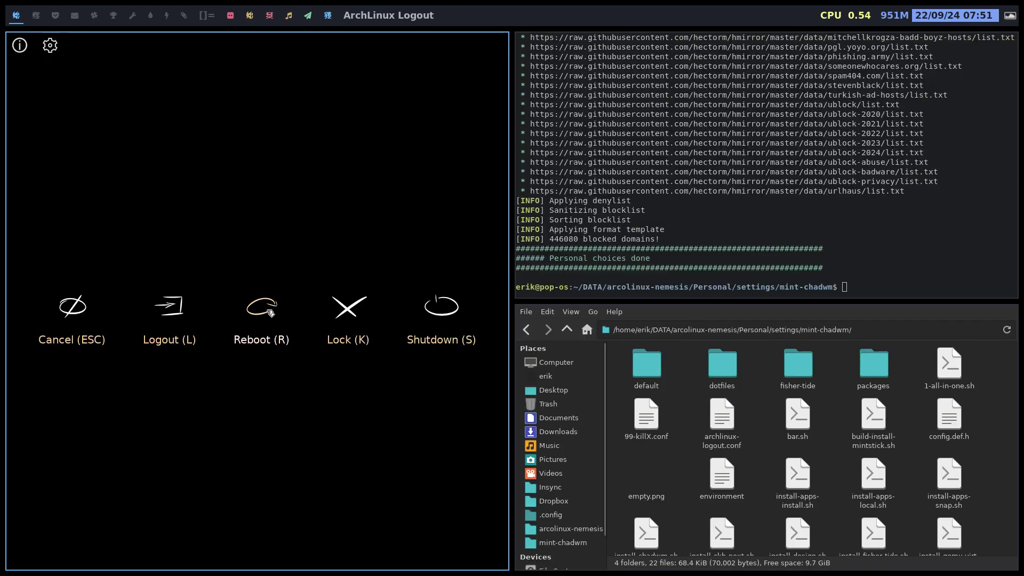
pyautogui.click(265, 310)
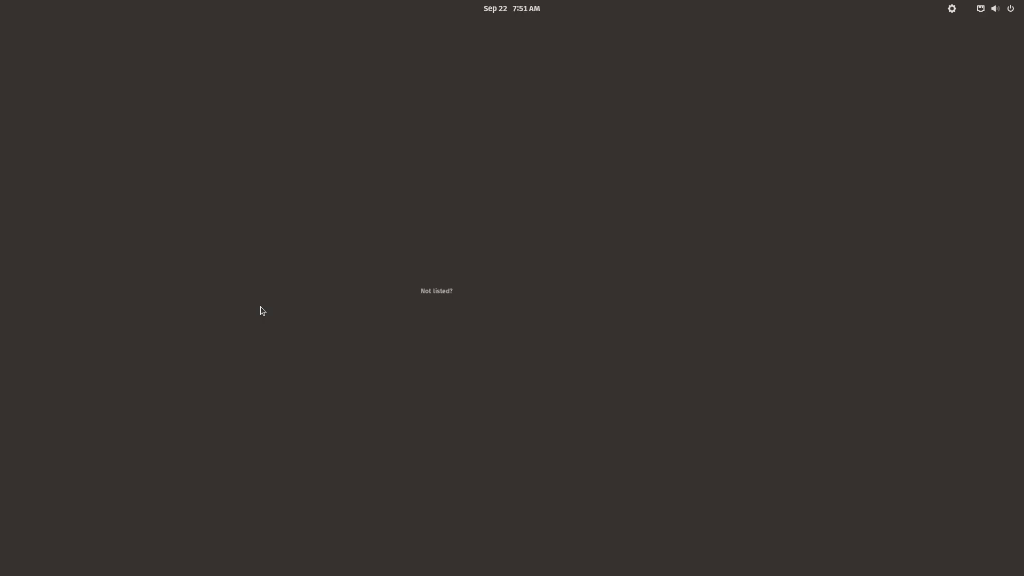
pyautogui.press('Return')
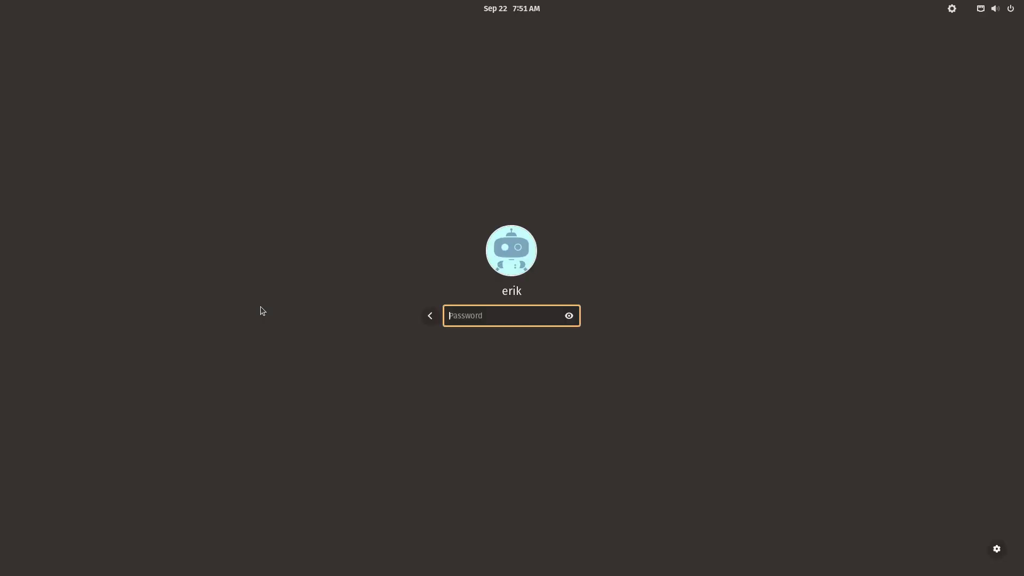
pyautogui.write('*****')
pyautogui.press('Return')
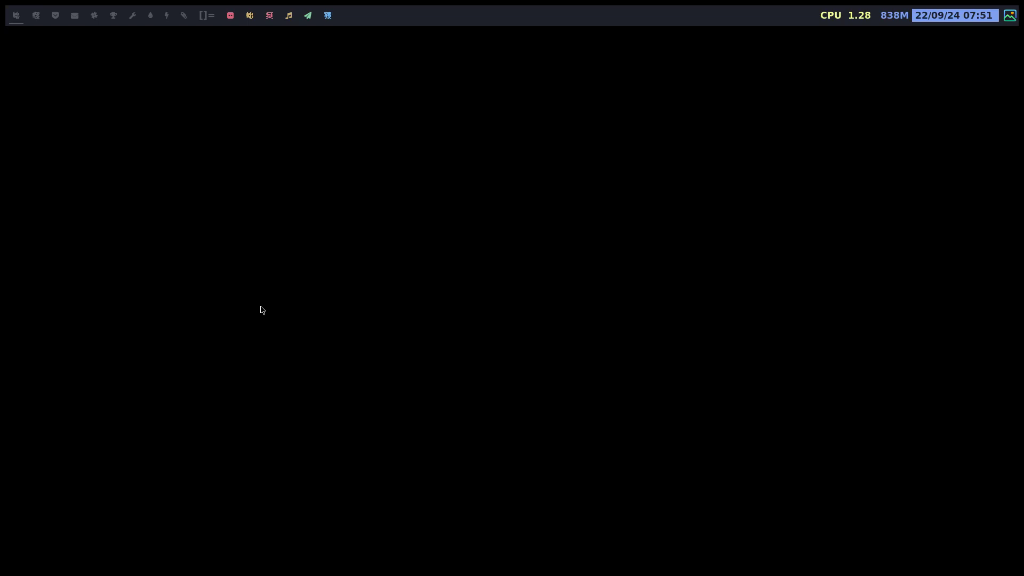
# Open the mint-chadwm fisher-tide folder in the file manager, and open a new terminal.
pyautogui.press('super+shift+Return')
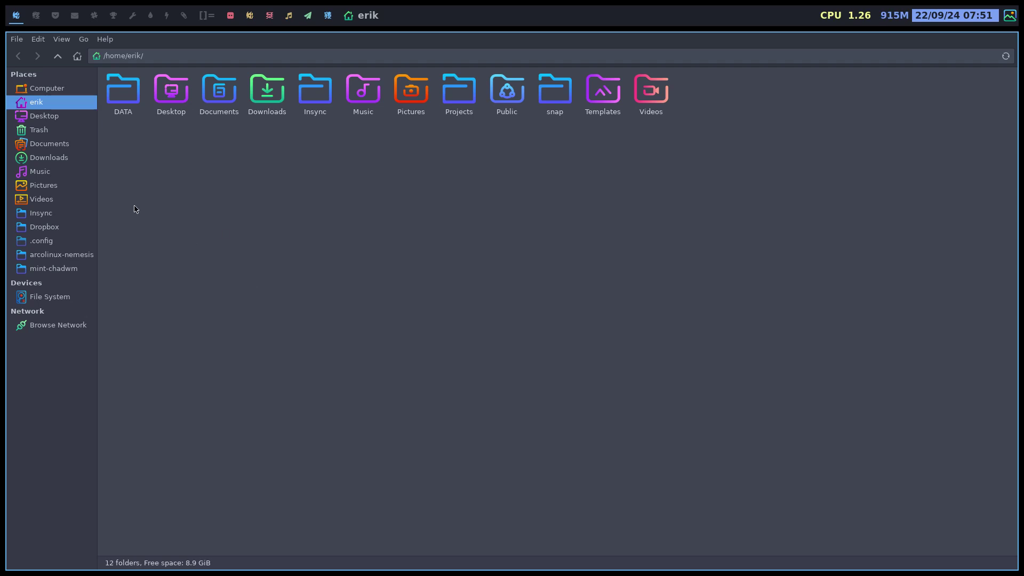
pyautogui.click(77, 274)
pyautogui.doubleClick(282, 98)
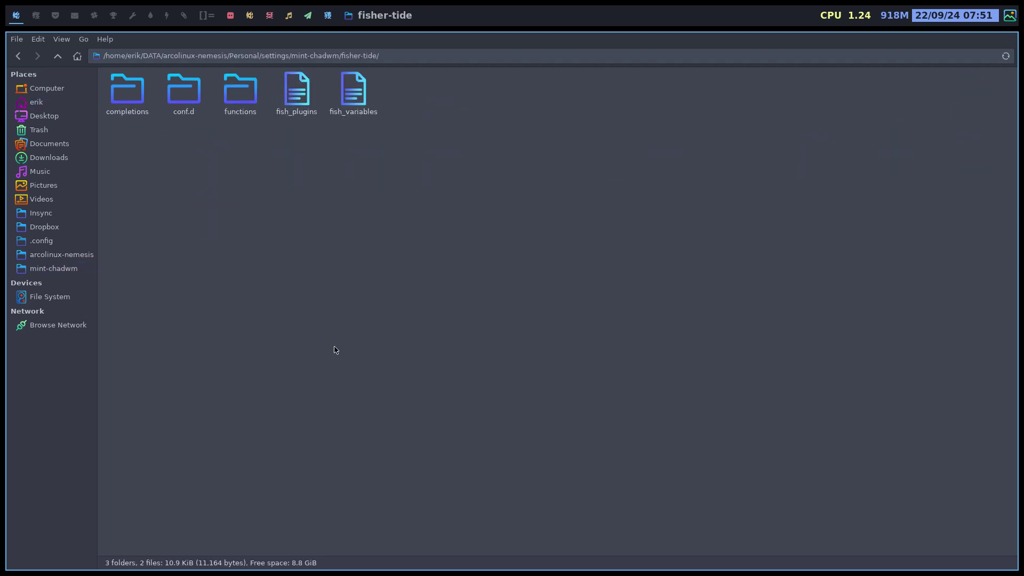
pyautogui.press('super+Return')
# Try running fastfetch and installing it with sudo apt install fastfetch.
pyautogui.write('n')
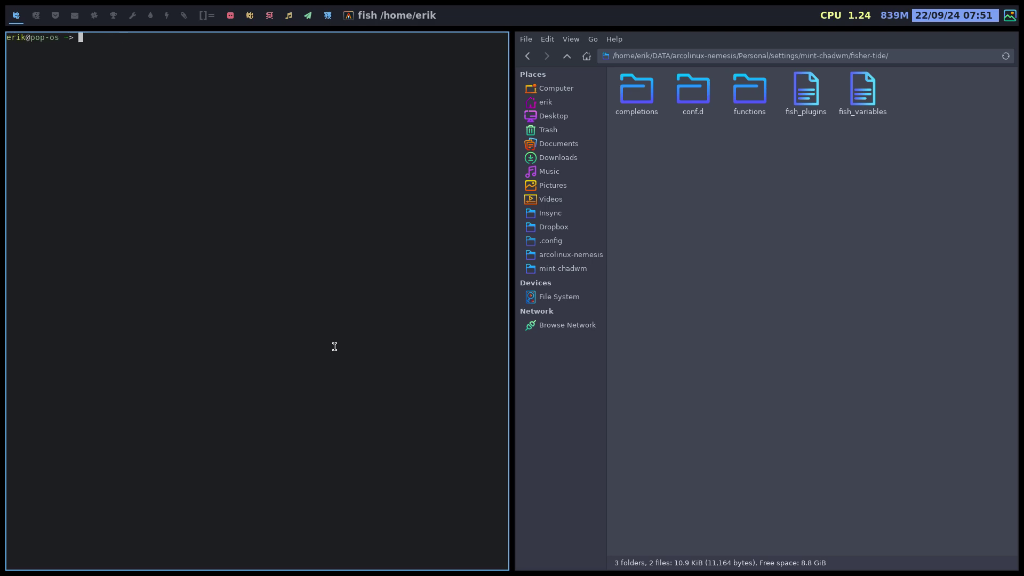
pyautogui.press('BackSpace')
pyautogui.write('fastfetch')
pyautogui.press('Return')
pyautogui.write('sudo apt install fastfetch')
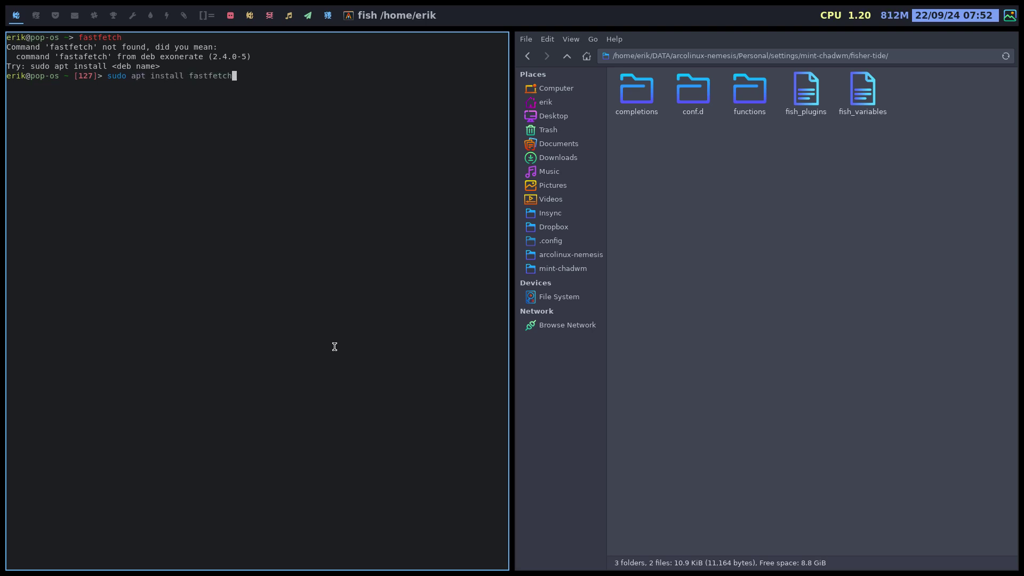
pyautogui.press('Return')
pyautogui.press('Return')
# Install neofetch with apt and run it to show the system summary.
pyautogui.write('su')
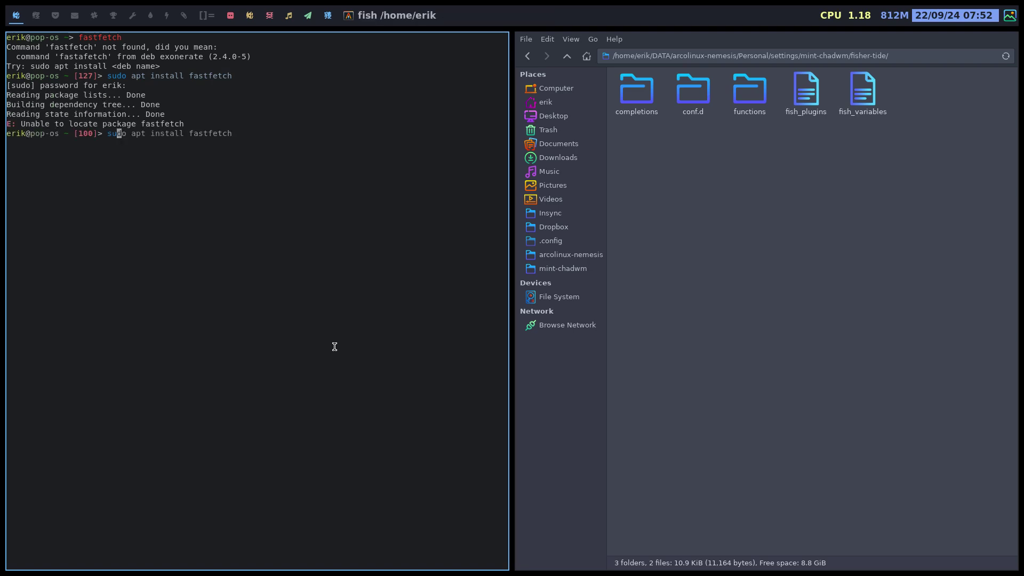
pyautogui.write('do apt install neofetch')
pyautogui.press('Return')
pyautogui.write('ne')
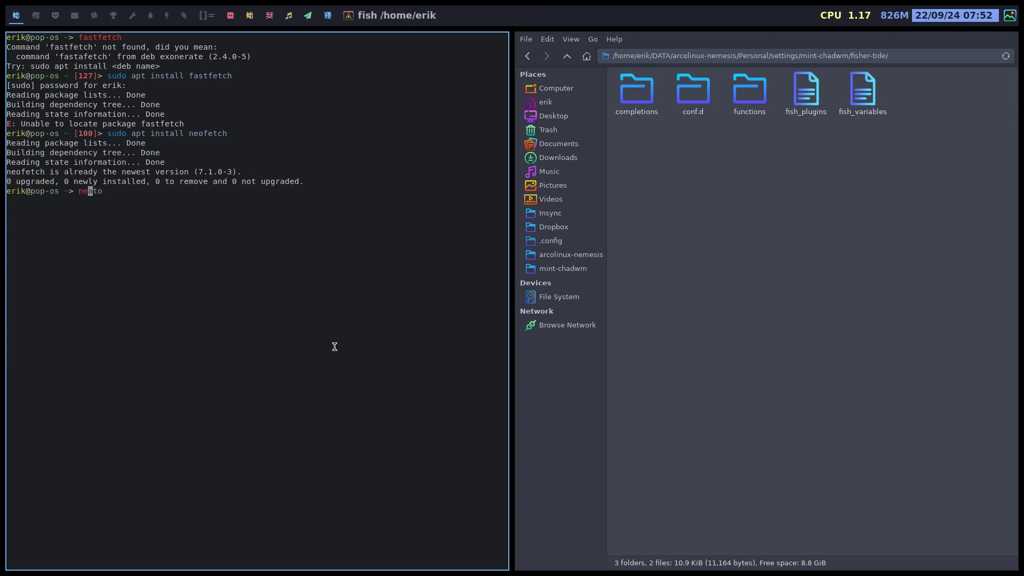
pyautogui.write('ofetch')
pyautogui.press('Return')
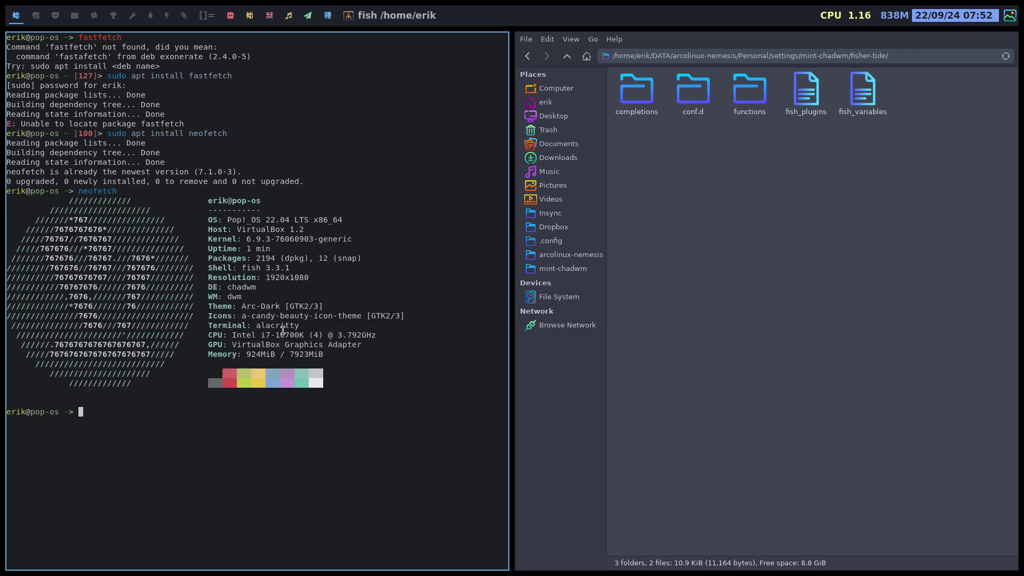
# Paste all fisher-tide items into ~/.config/fish with Replace All, then close Thunar.
pyautogui.doubleClick(258, 267)
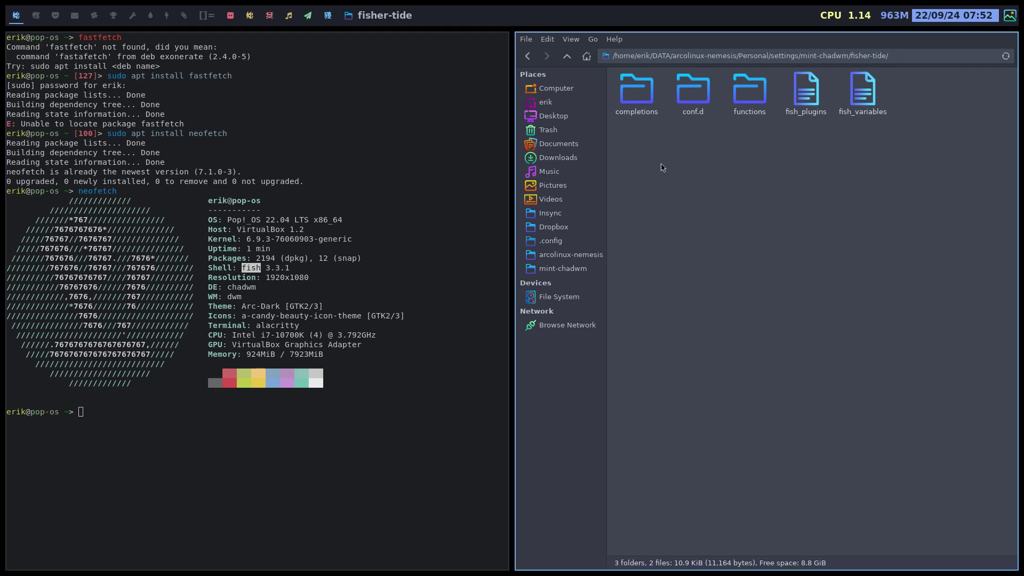
pyautogui.hotkey('ctrl', 'a')
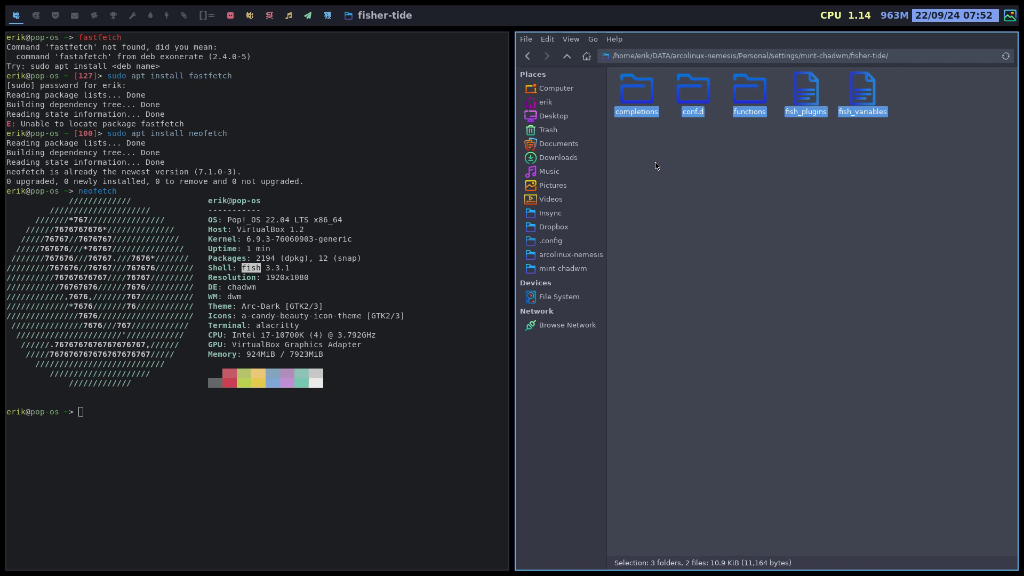
pyautogui.click(572, 241)
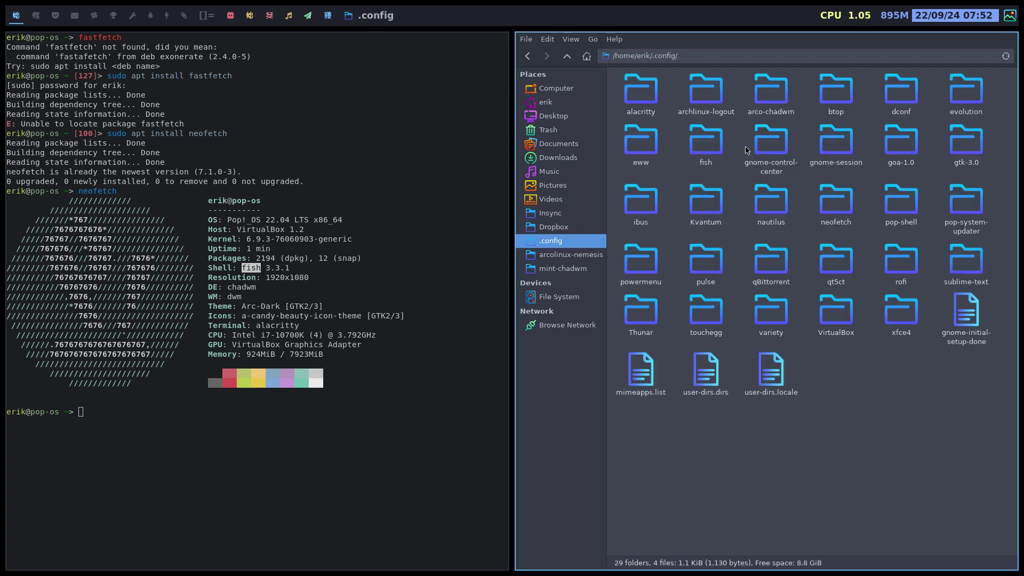
pyautogui.doubleClick(705, 141)
pyautogui.hotkey('ctrl', 'v')
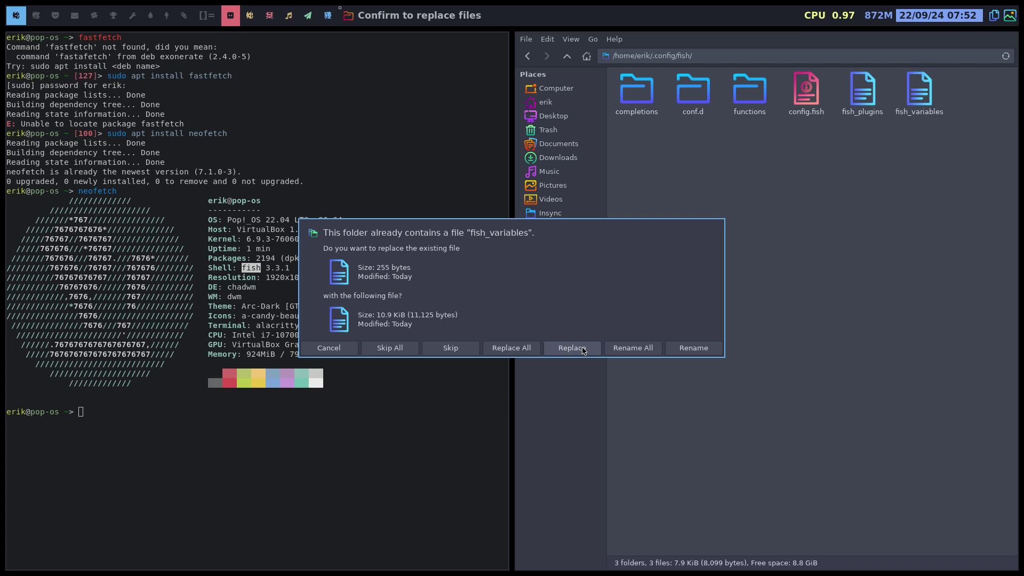
pyautogui.click(527, 350)
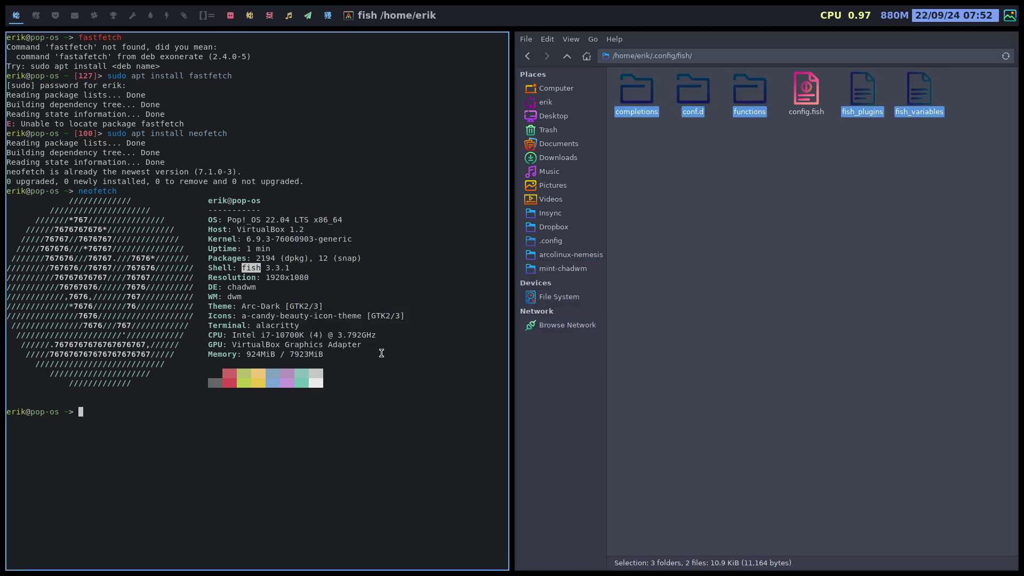
pyautogui.press('super+q')
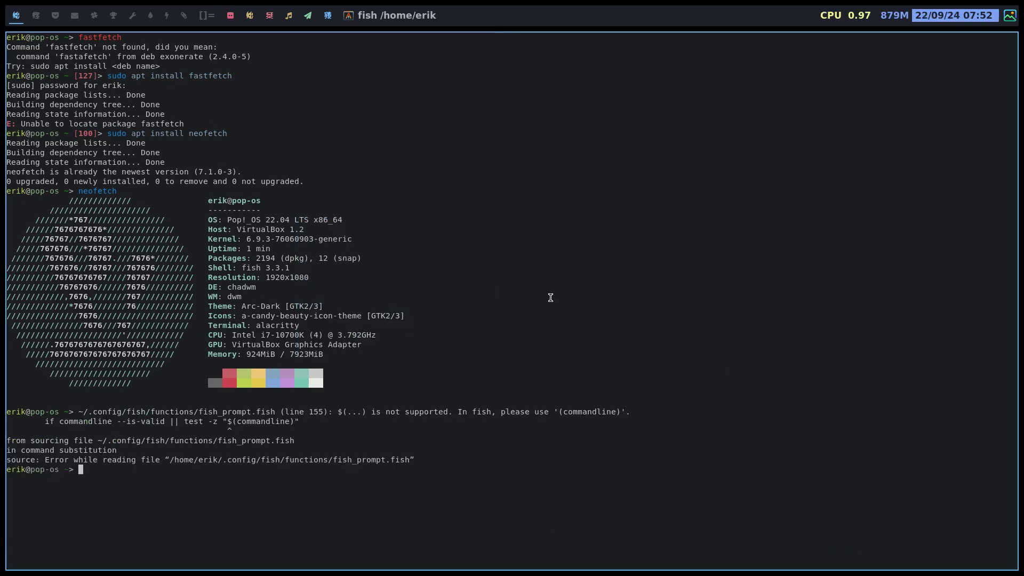
# Open another fish terminal, then switch to the empty second workspace.
pyautogui.press('super+Return')
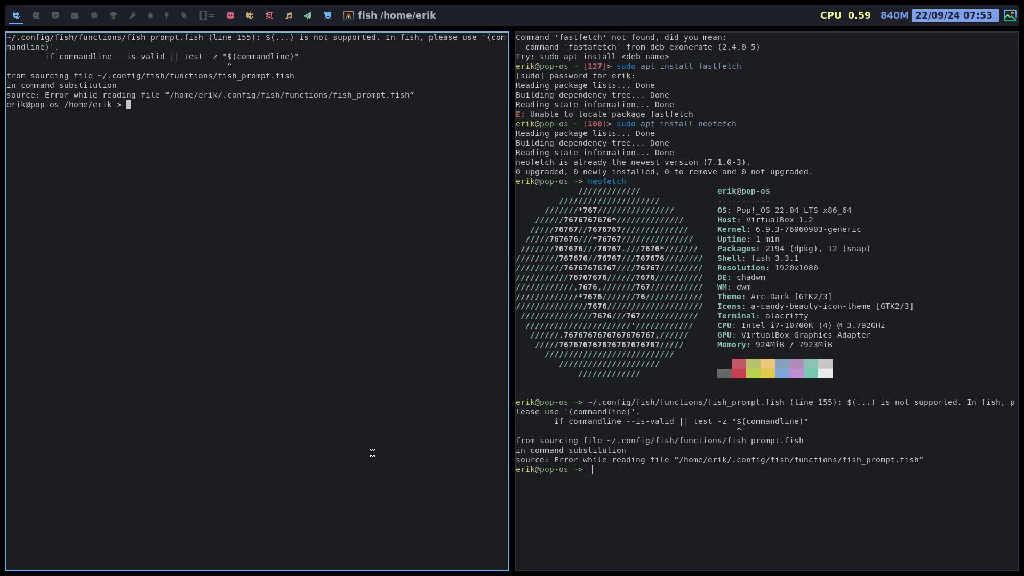
pyautogui.click(37, 16)
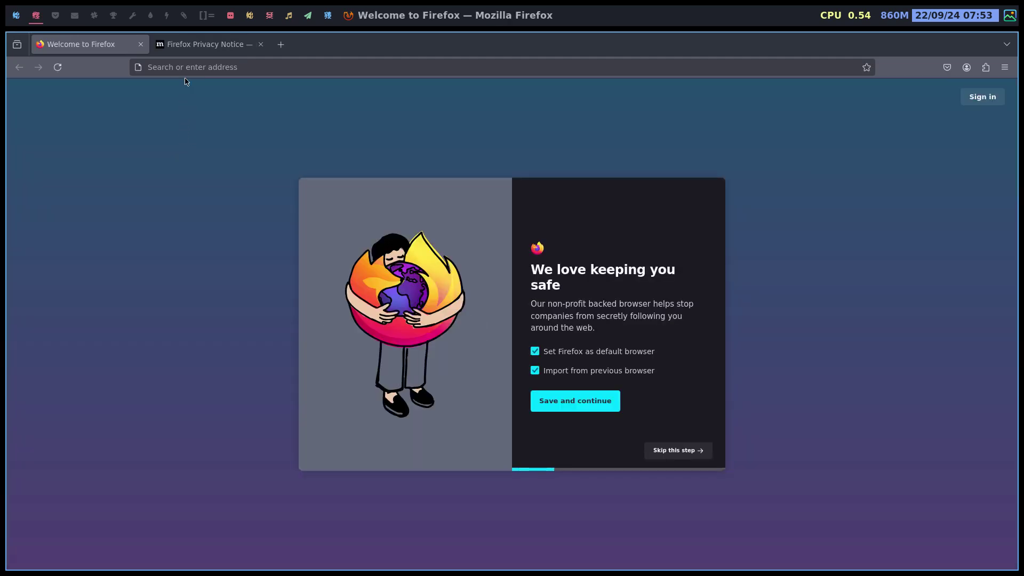
# Google 'fish tide github', accept the cookie consent, and open the IlanCosman/tide result.
pyautogui.click(189, 66)
pyautogui.write('gish')
pyautogui.press('BackSpace')
pyautogui.press('BackSpace')
pyautogui.press('BackSpace')
pyautogui.press('BackSpace')
pyautogui.write('fi')
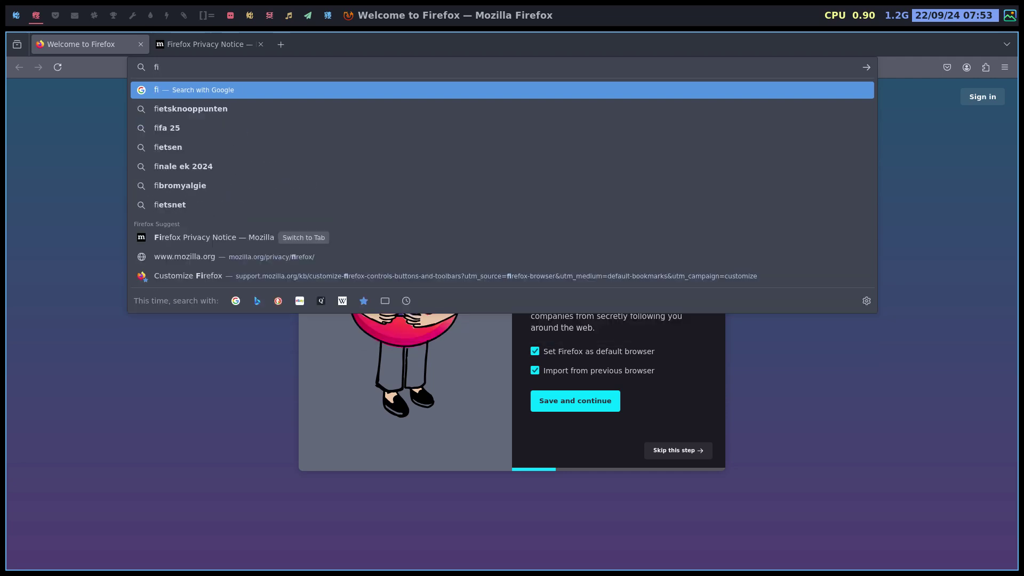
pyautogui.write('sh tide ')
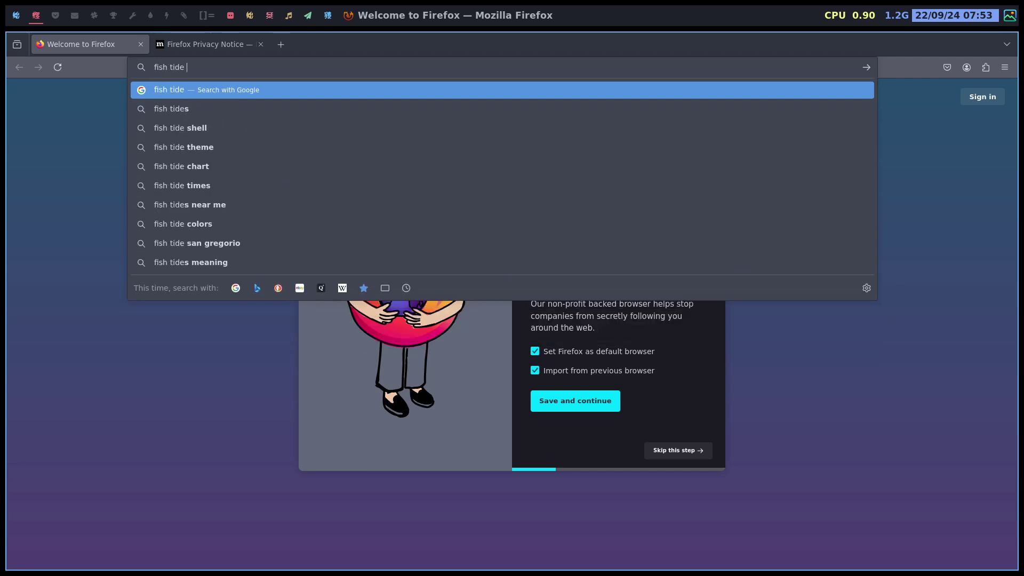
pyautogui.write('github')
pyautogui.press('Return')
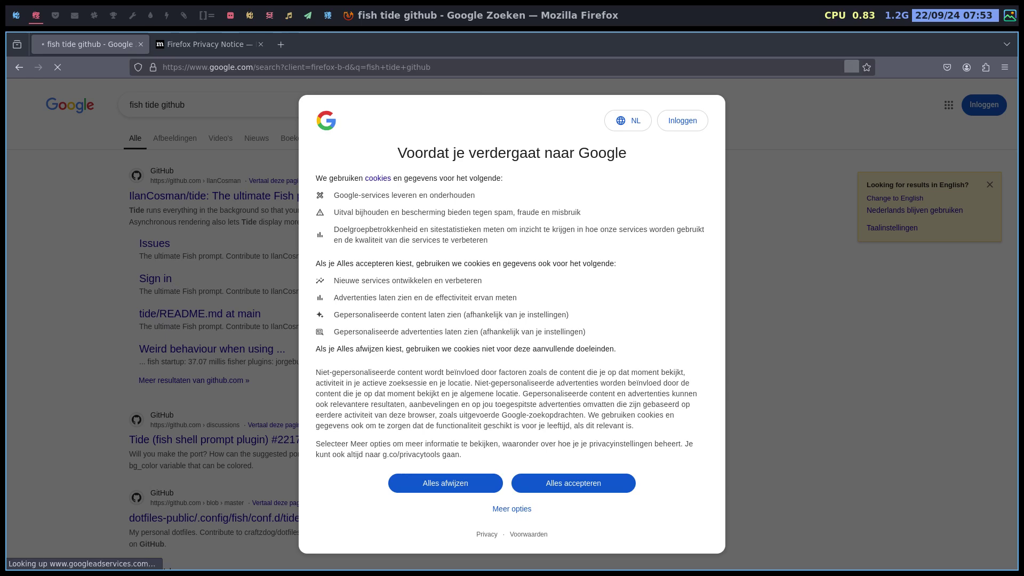
pyautogui.click(587, 483)
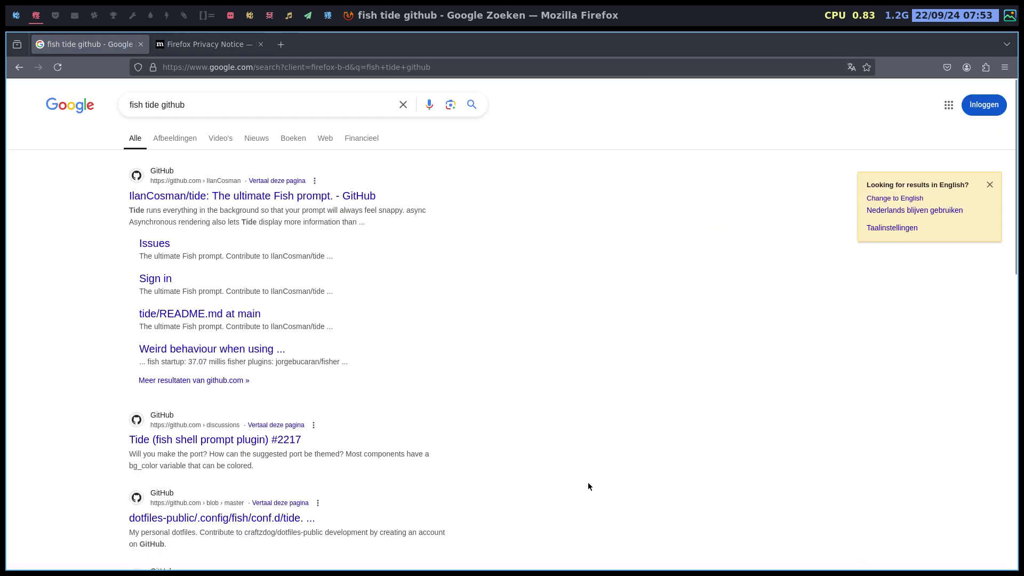
pyautogui.click(278, 198)
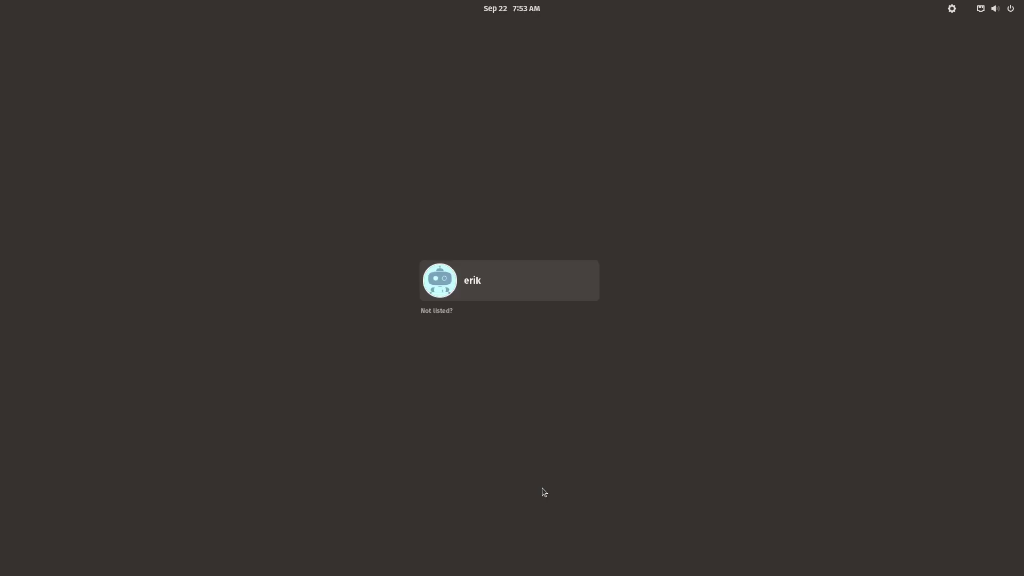
# Log back in to the user account with the password.
pyautogui.click(500, 297)
pyautogui.write('********')
pyautogui.press('Return')
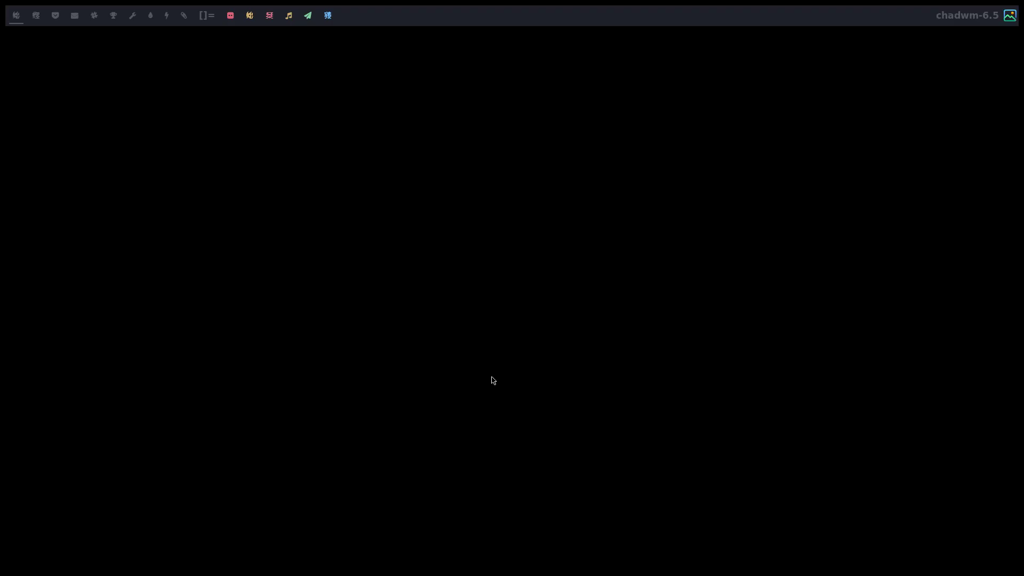
# Reopen GitHub from Firefox's History menu, then switch the VM out of full-screen.
pyautogui.write('g')
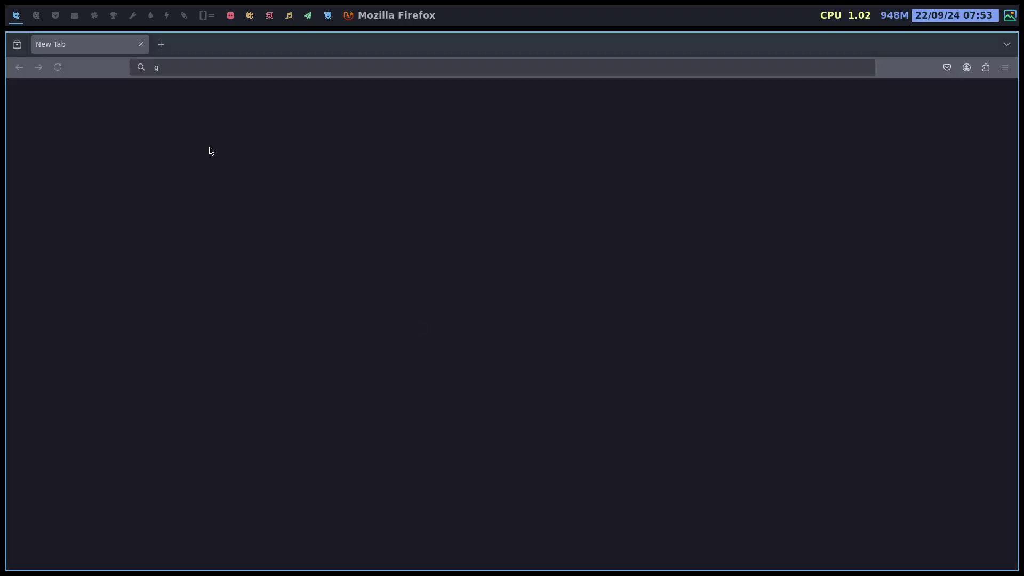
pyautogui.click(1005, 68)
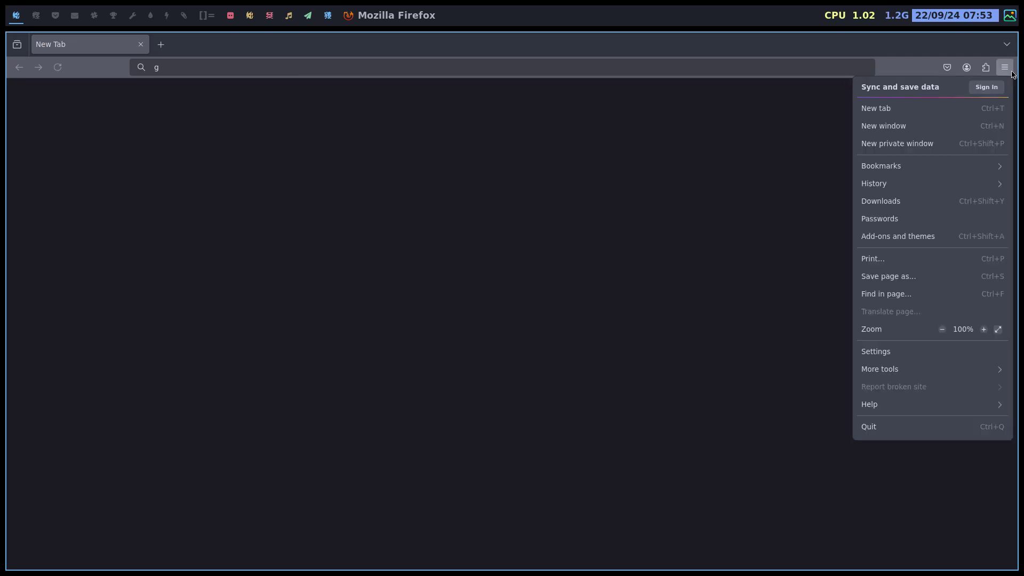
pyautogui.click(917, 184)
pyautogui.click(913, 205)
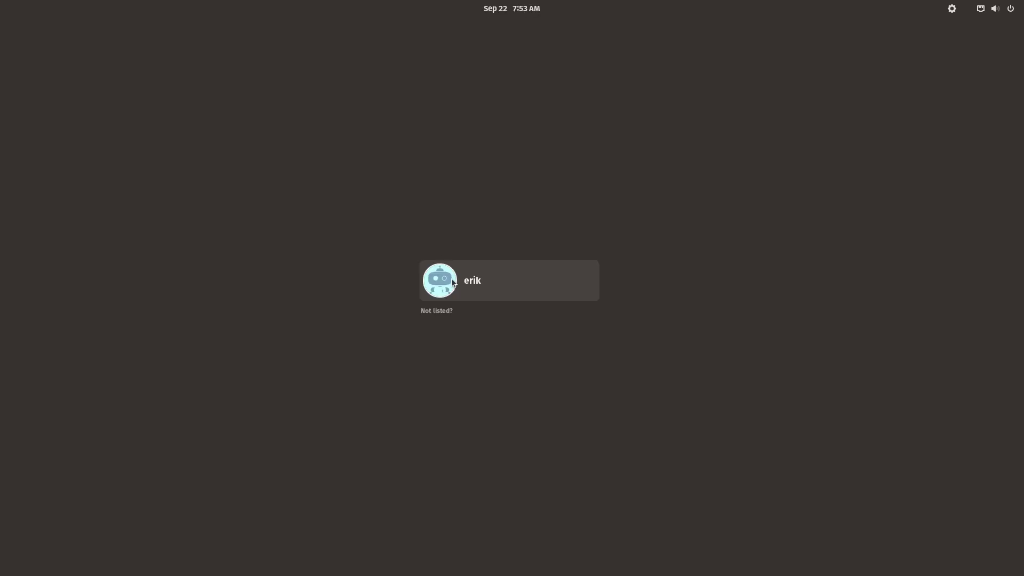
pyautogui.press('Control_R+f')
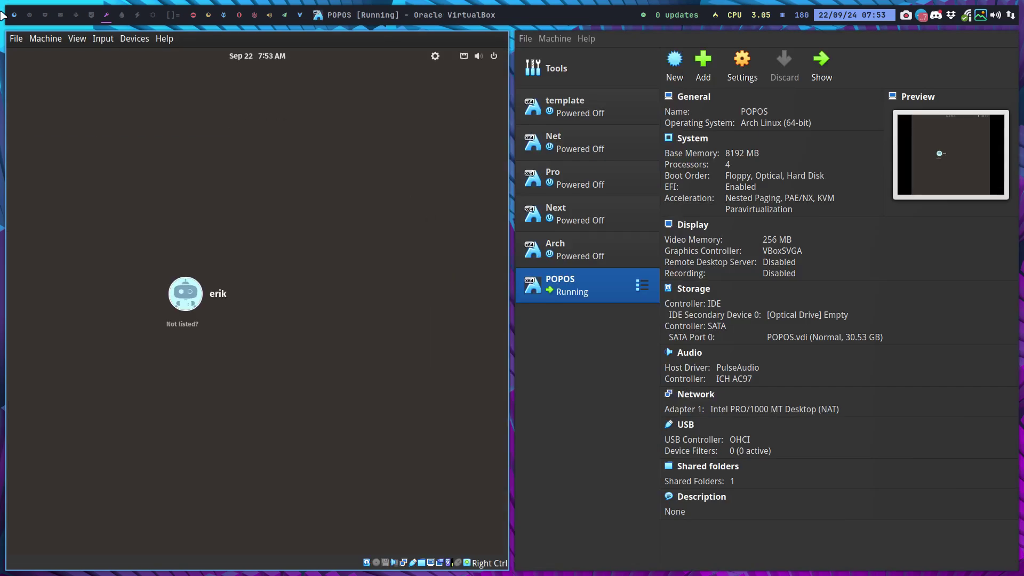
# In a new Brave tab, search for 'tide fish github'.
pyautogui.click(11, 20)
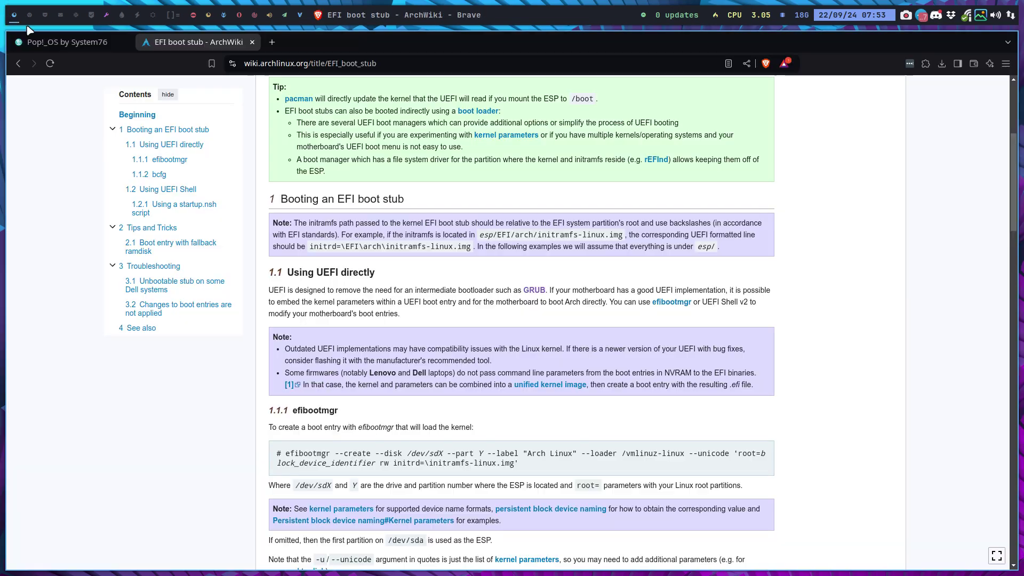
pyautogui.click(272, 42)
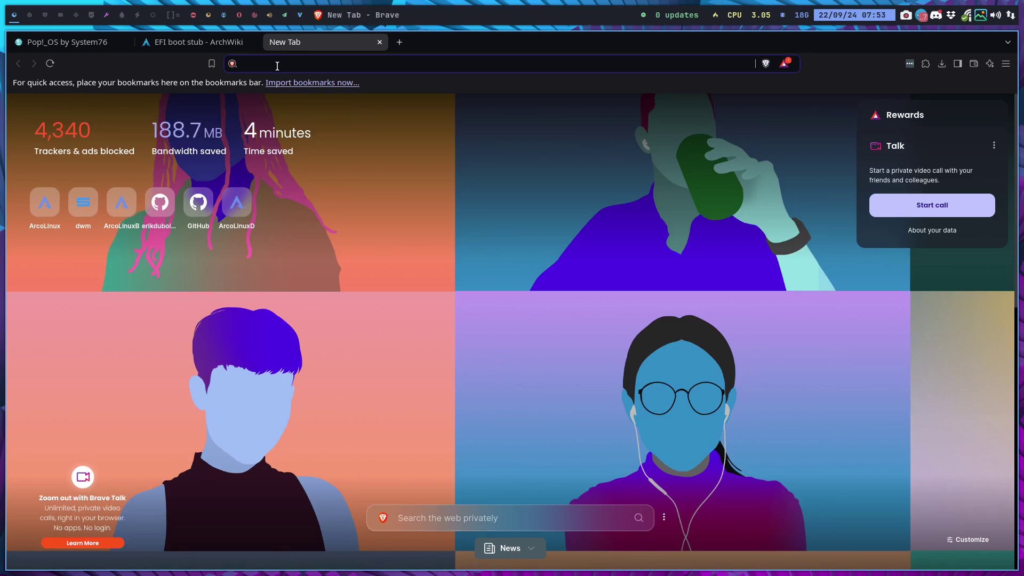
pyautogui.click(277, 66)
pyautogui.write('ilmangu')
pyautogui.press('BackSpace')
pyautogui.press('BackSpace')
pyautogui.press('BackSpace')
pyautogui.press('BackSpace')
pyautogui.press('BackSpace')
pyautogui.press('BackSpace')
pyautogui.press('BackSpace')
pyautogui.press('BackSpace')
pyautogui.write('tide fish github')
pyautogui.press('Return')
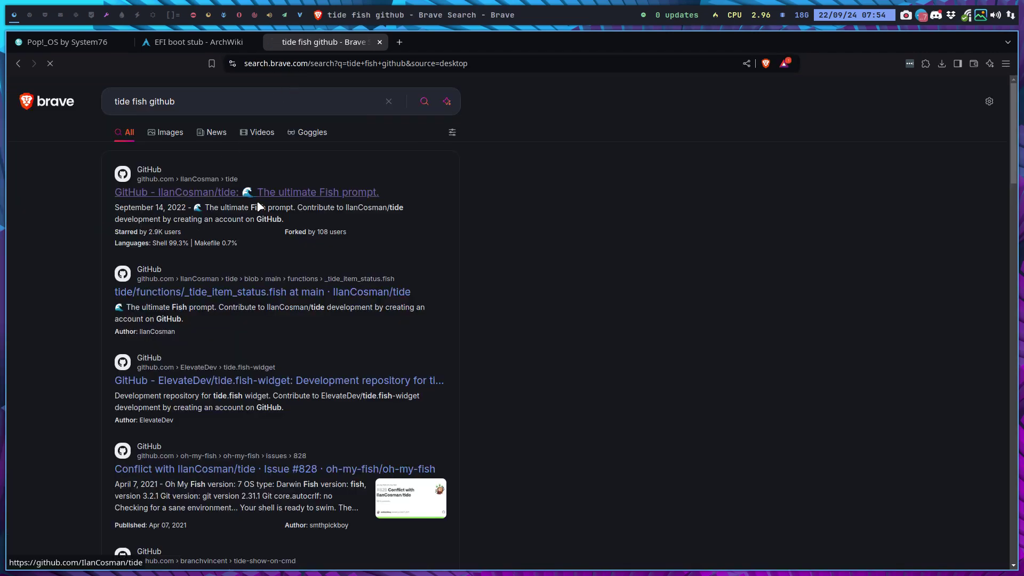
# Read the IlanCosman/tide README down to Fonts, then return to the VirtualBox workspace.
pyautogui.click(216, 193)
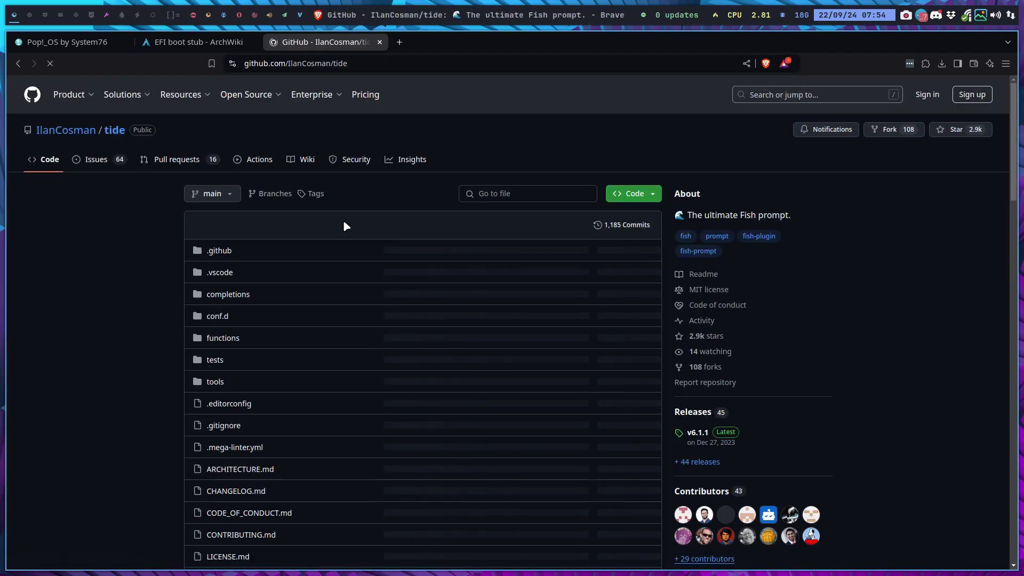
pyautogui.scroll(-15, 122, 331)
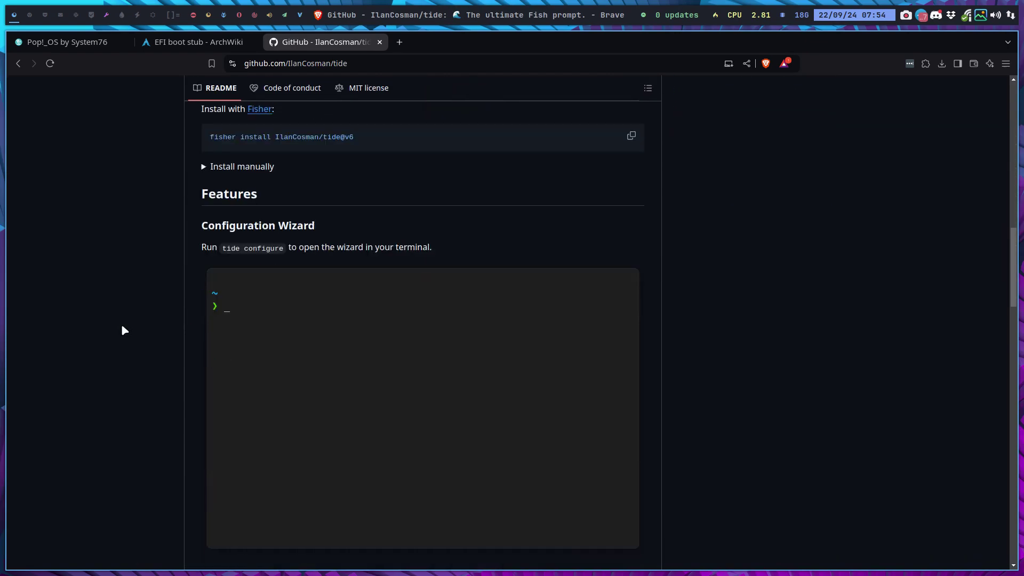
pyautogui.scroll(-2, 122, 331)
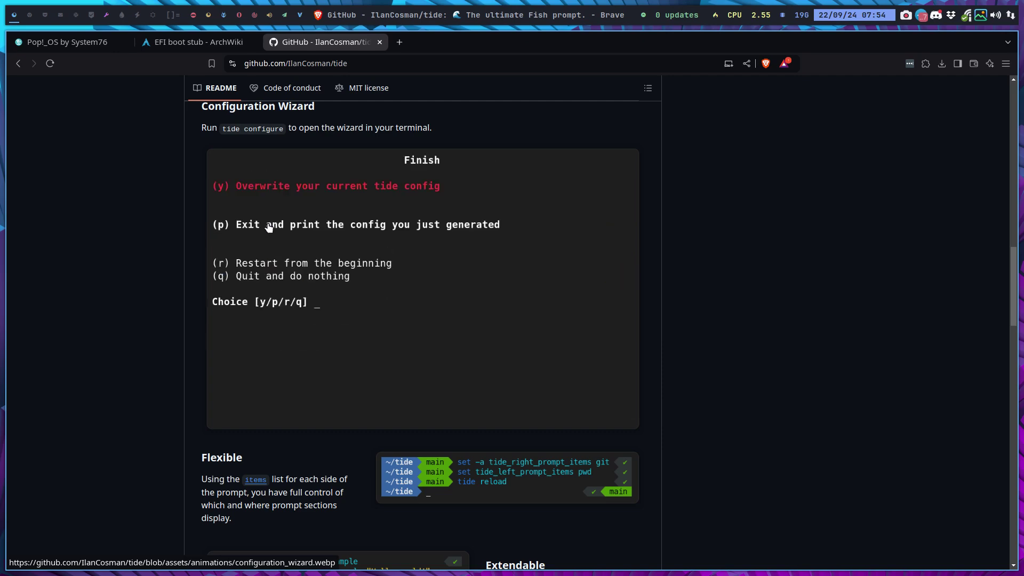
pyautogui.scroll(-5, 252, 338)
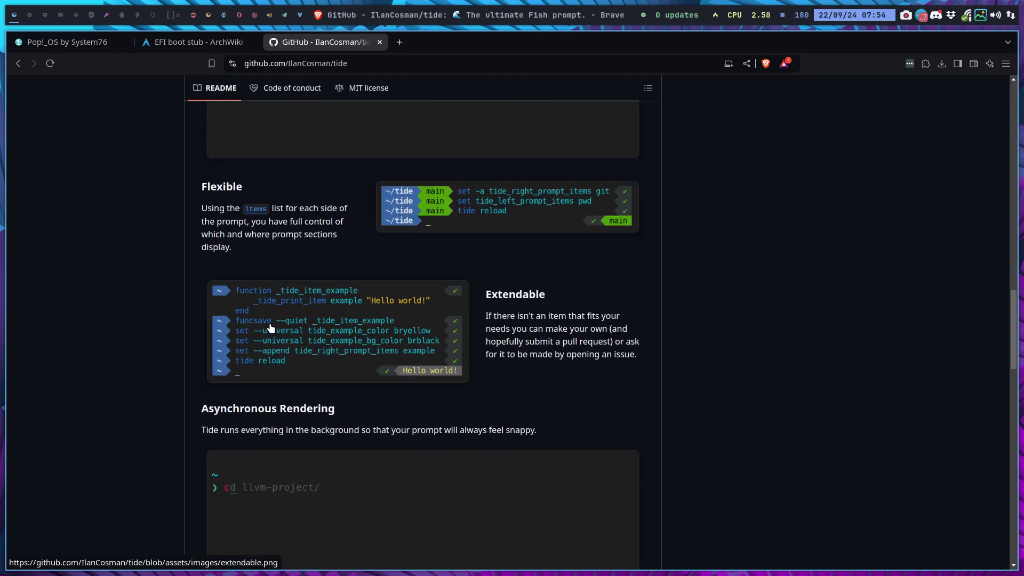
pyautogui.scroll(-5, 270, 327)
pyautogui.scroll(2, 270, 327)
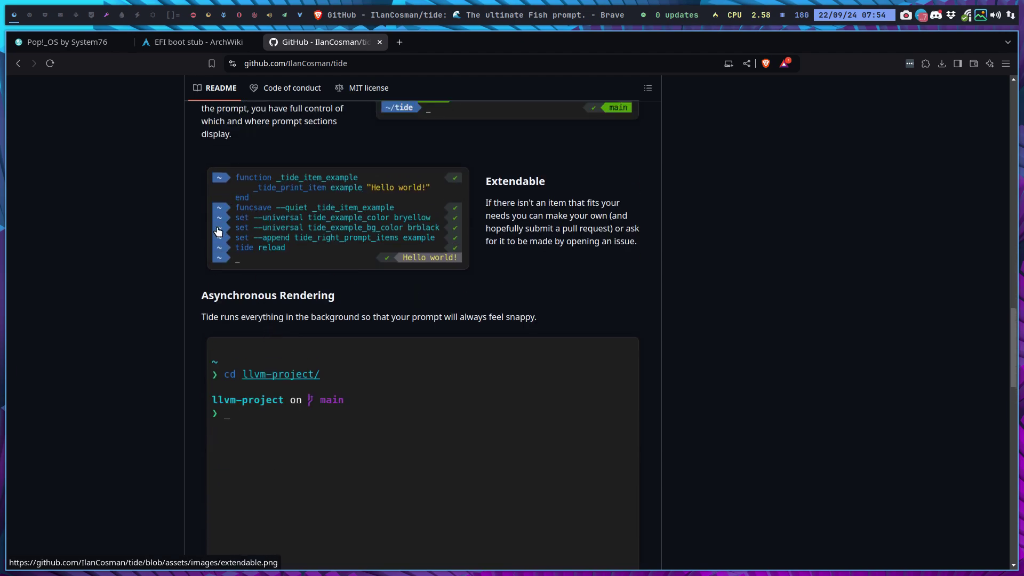
pyautogui.scroll(-5, 305, 481)
pyautogui.scroll(-15, 305, 481)
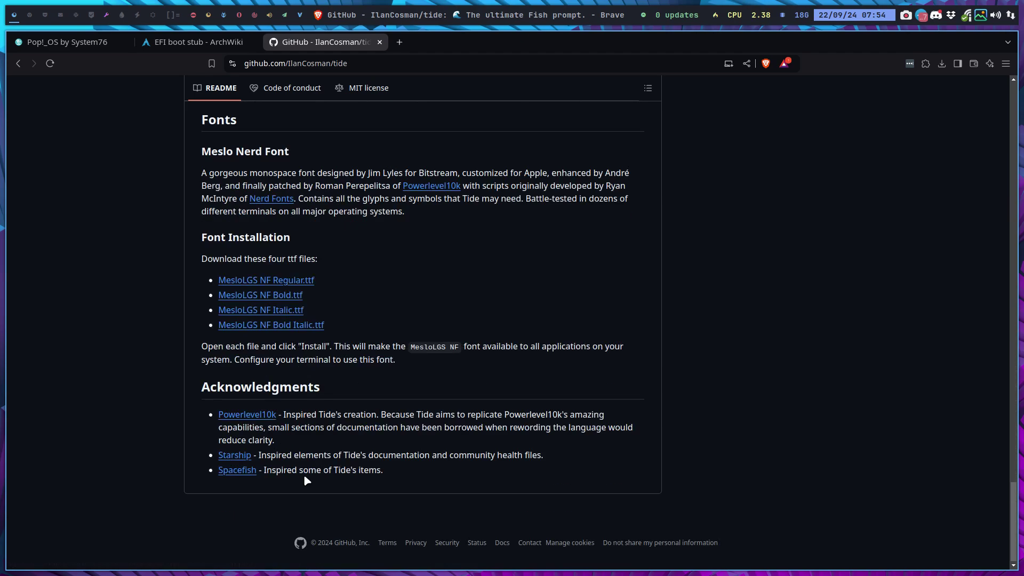
pyautogui.scroll(5, 303, 474)
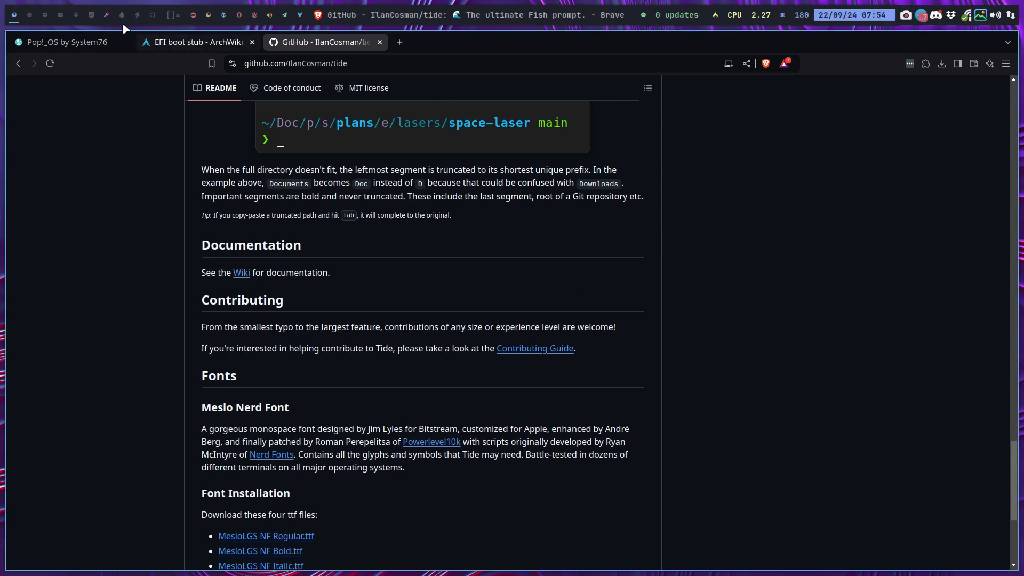
pyautogui.click(108, 13)
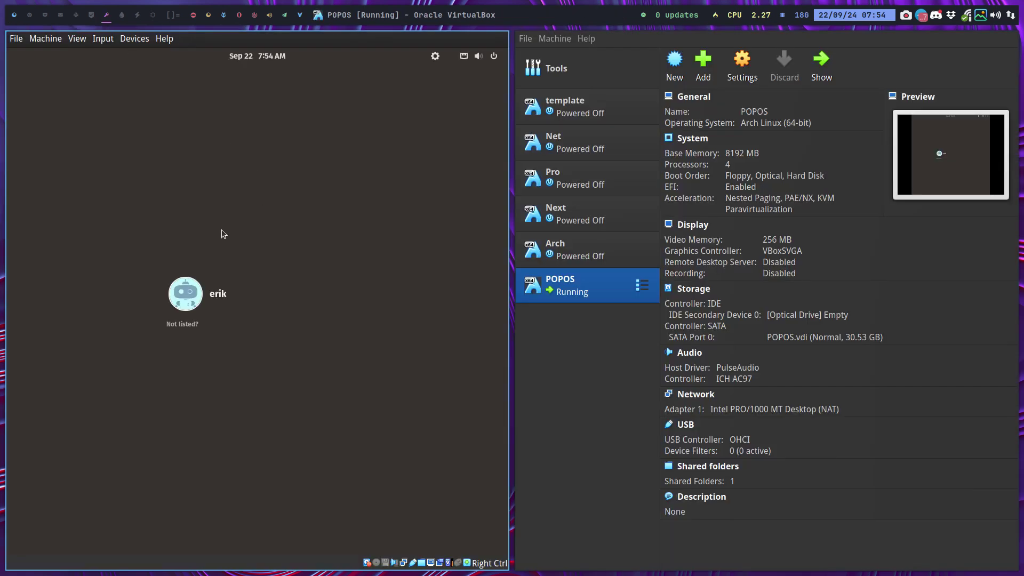
# Select the user account on the POPOS VM login screen to show its Password field.
pyautogui.click(200, 301)
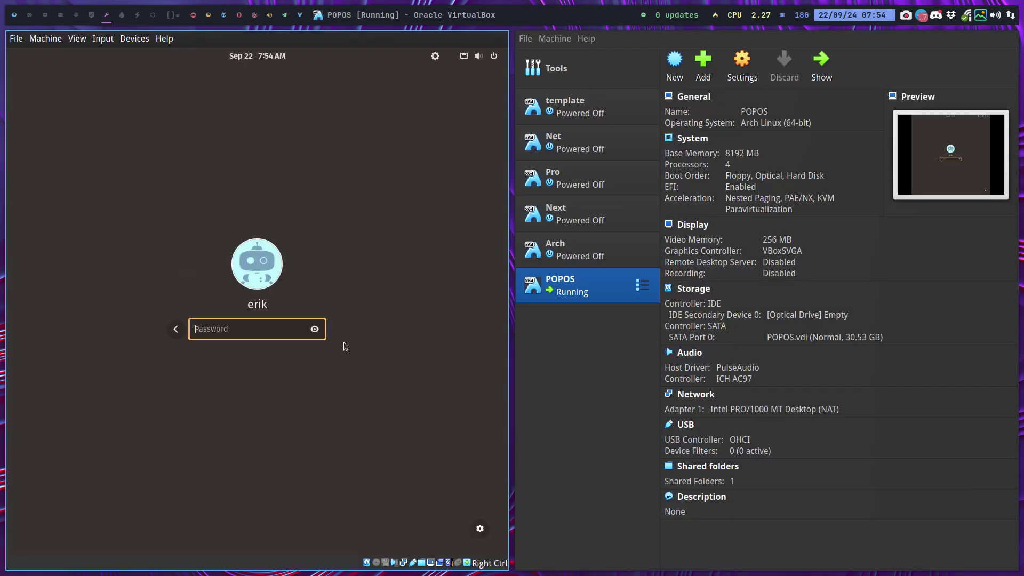
pyautogui.click(492, 58)
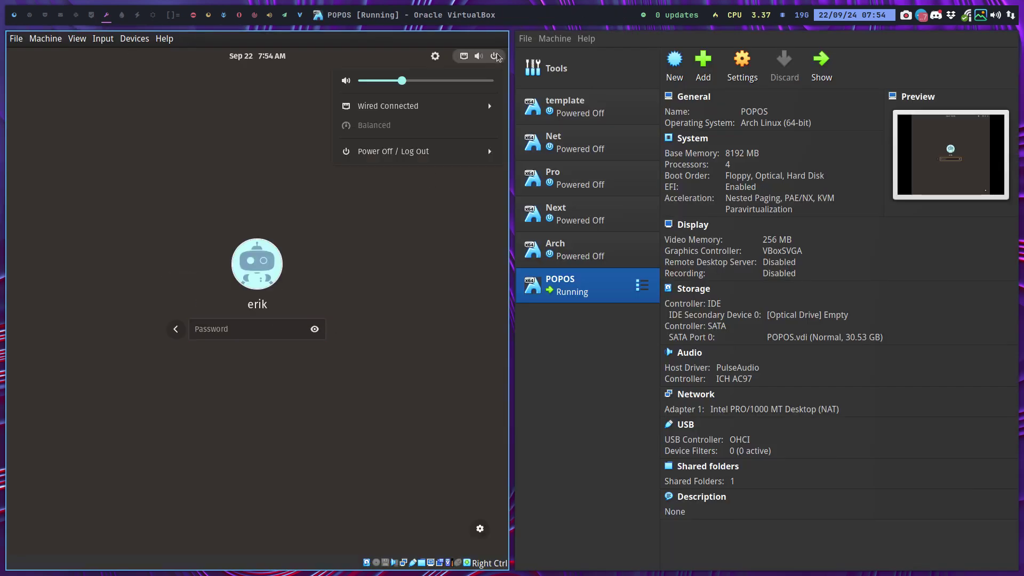
pyautogui.click(449, 399)
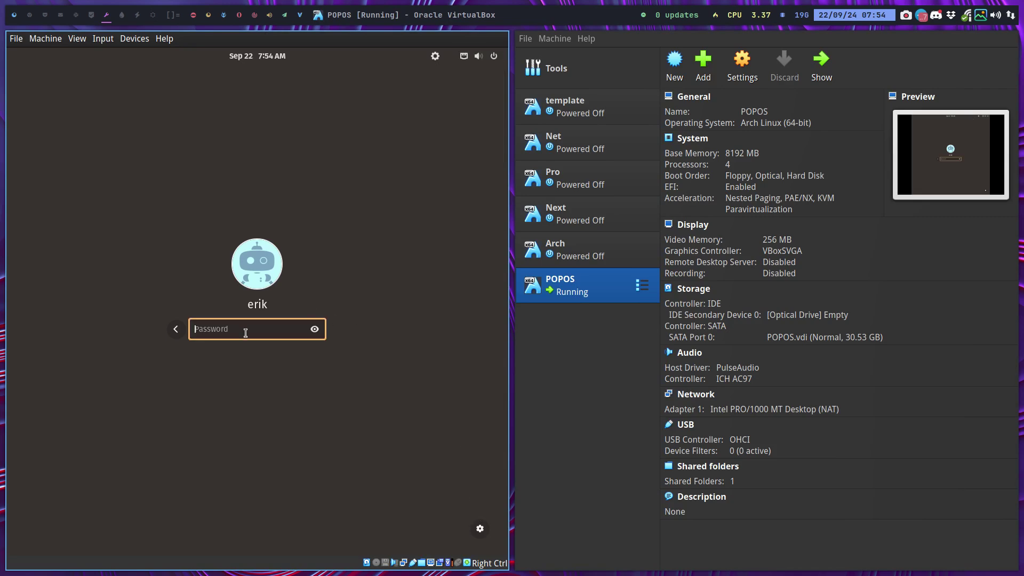